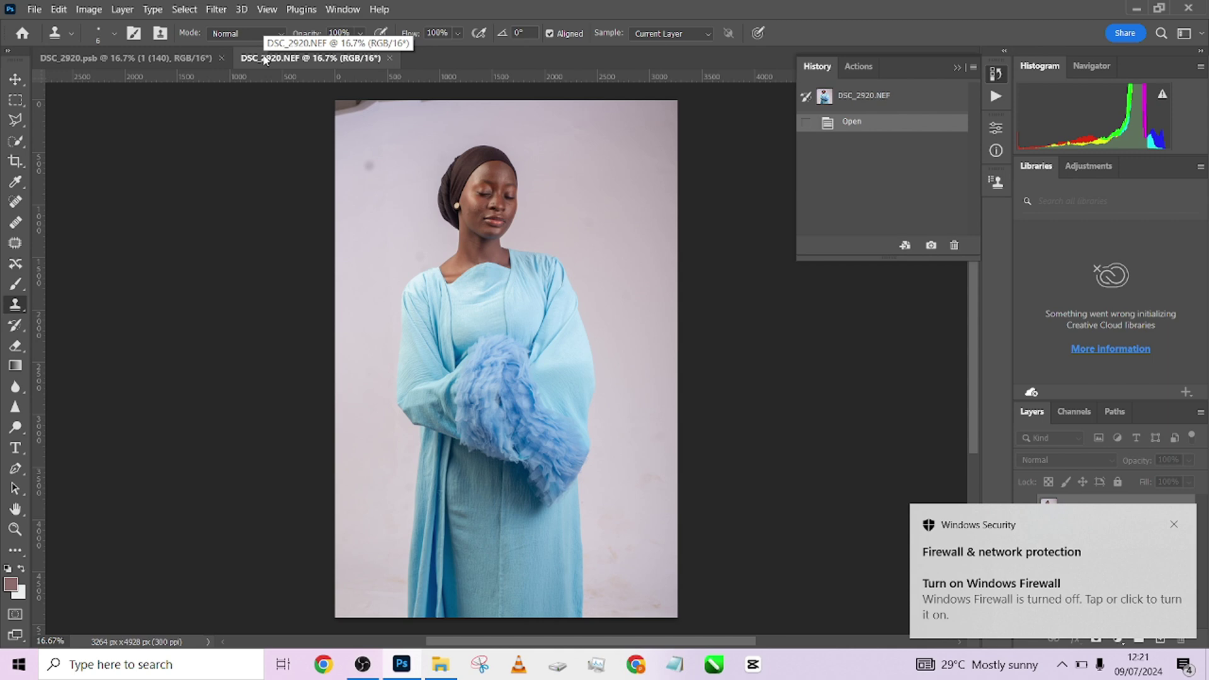
Dismiss the Windows Security notification and compare the finished DSC_2920.psb composite with the raw DSC_2920.NEF portrait.
{"action": "left_click", "coordinate": [1174, 525]}
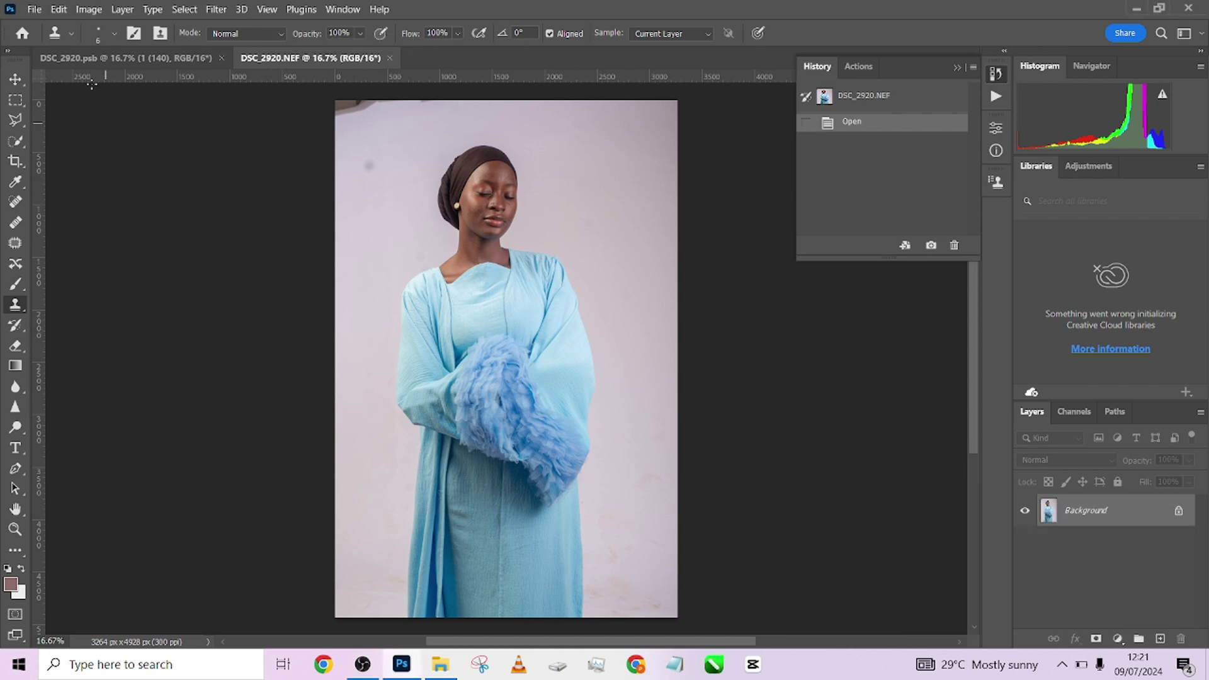
{"action": "left_click", "coordinate": [104, 57]}
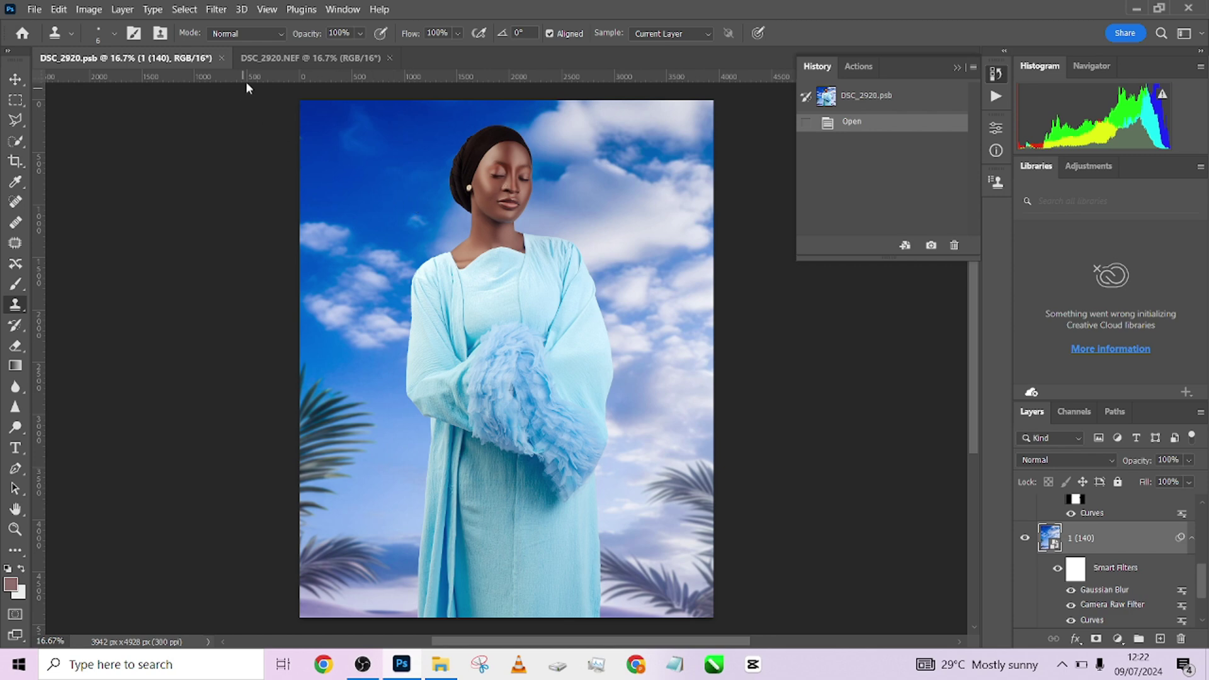
{"action": "left_click", "coordinate": [267, 59]}
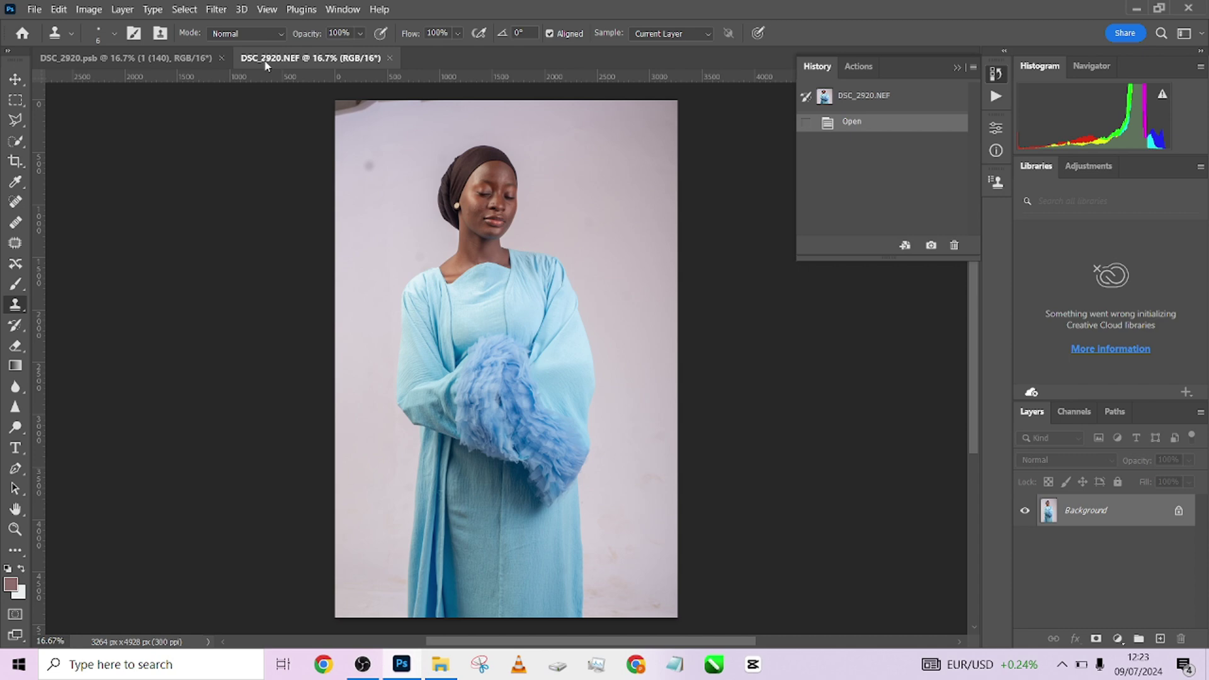
{"action": "left_click", "coordinate": [78, 60]}
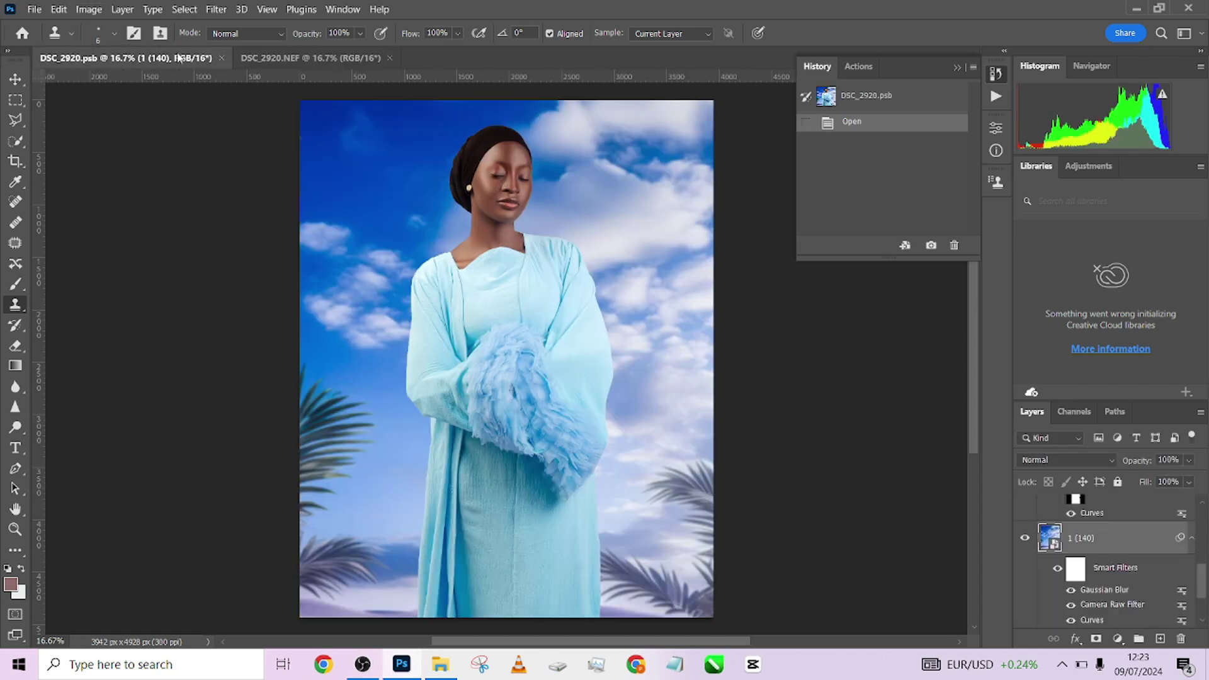
{"action": "left_click", "coordinate": [270, 59]}
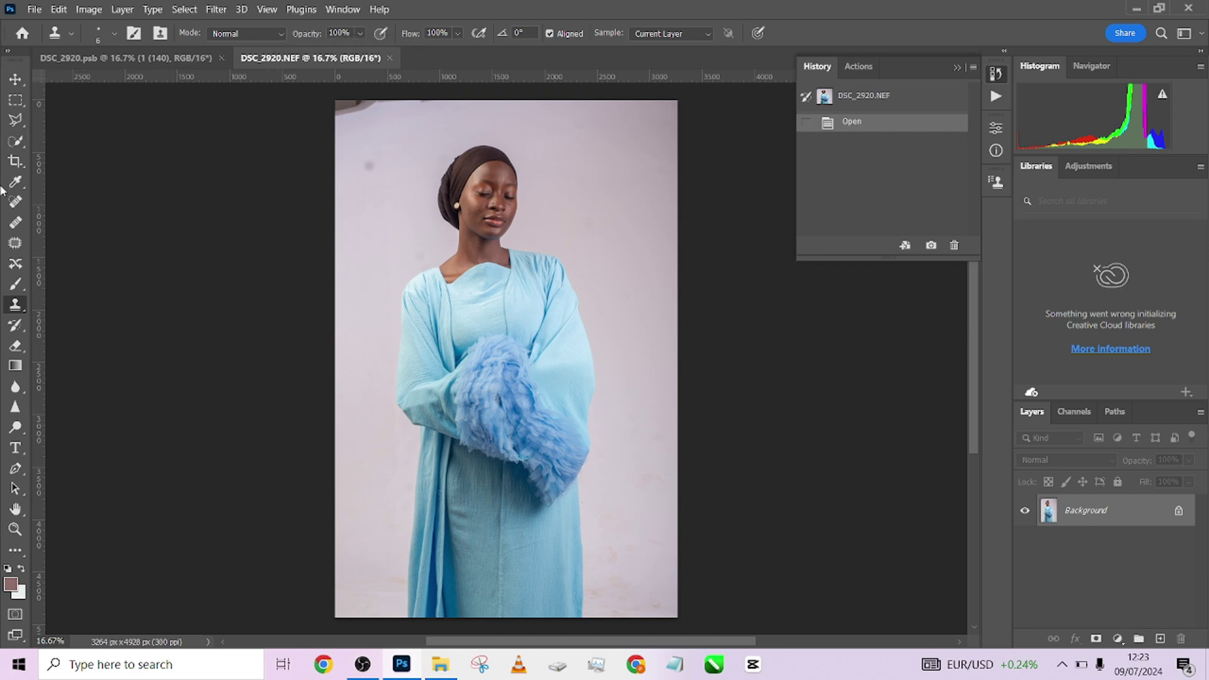
Apply a content-aware 4:5 crop to DSC_2920.NEF at full photo height, extending the backdrop on both sides to about 3942 x 4928 px.
{"action": "left_click", "coordinate": [15, 161]}
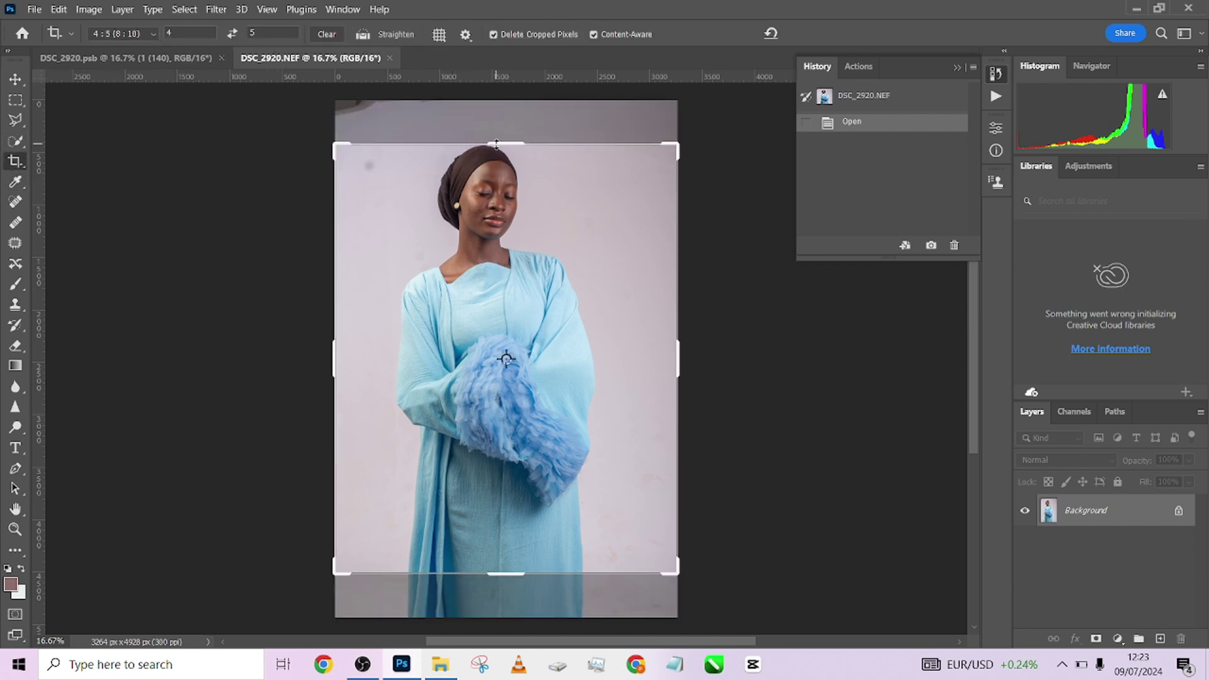
{"action": "mouse_move", "coordinate": [497, 142]}
{"action": "left_mouse_down"}
{"action": "mouse_move", "coordinate": [500, 116]}
{"action": "mouse_move", "coordinate": [529, 127]}
{"action": "mouse_move", "coordinate": [507, 122]}
{"action": "left_mouse_up"}
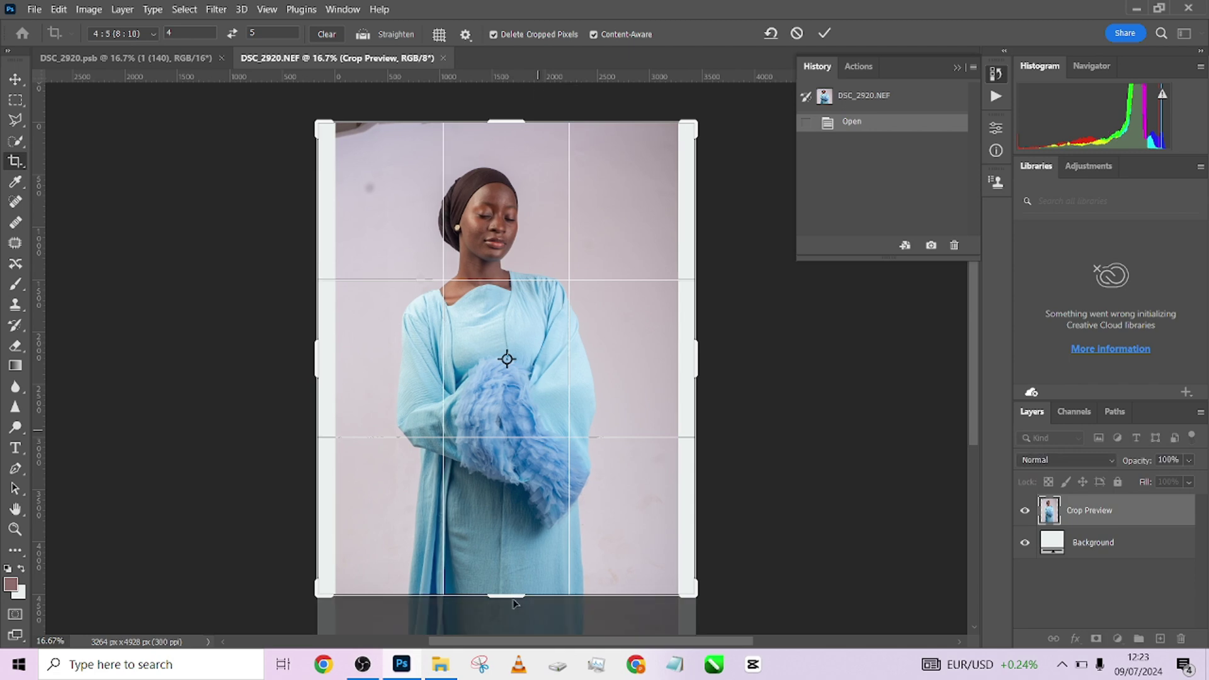
{"action": "left_click_drag", "start_coordinate": [505, 599], "coordinate": [507, 618]}
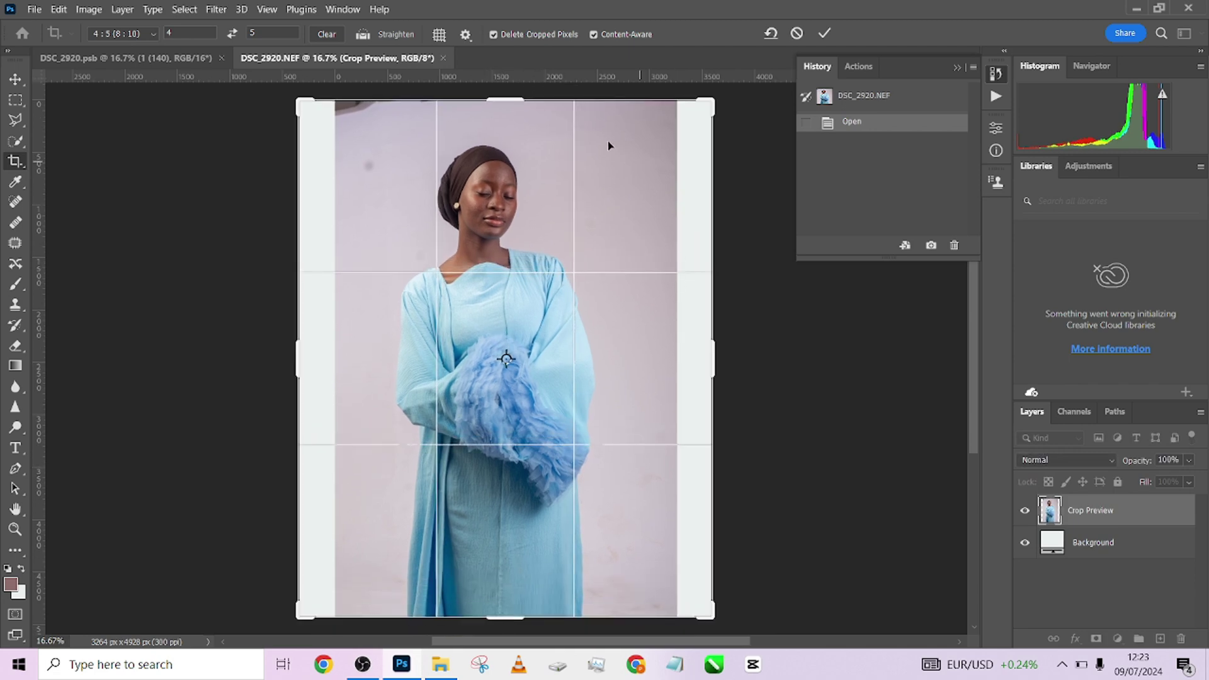
{"action": "left_click", "coordinate": [825, 33]}
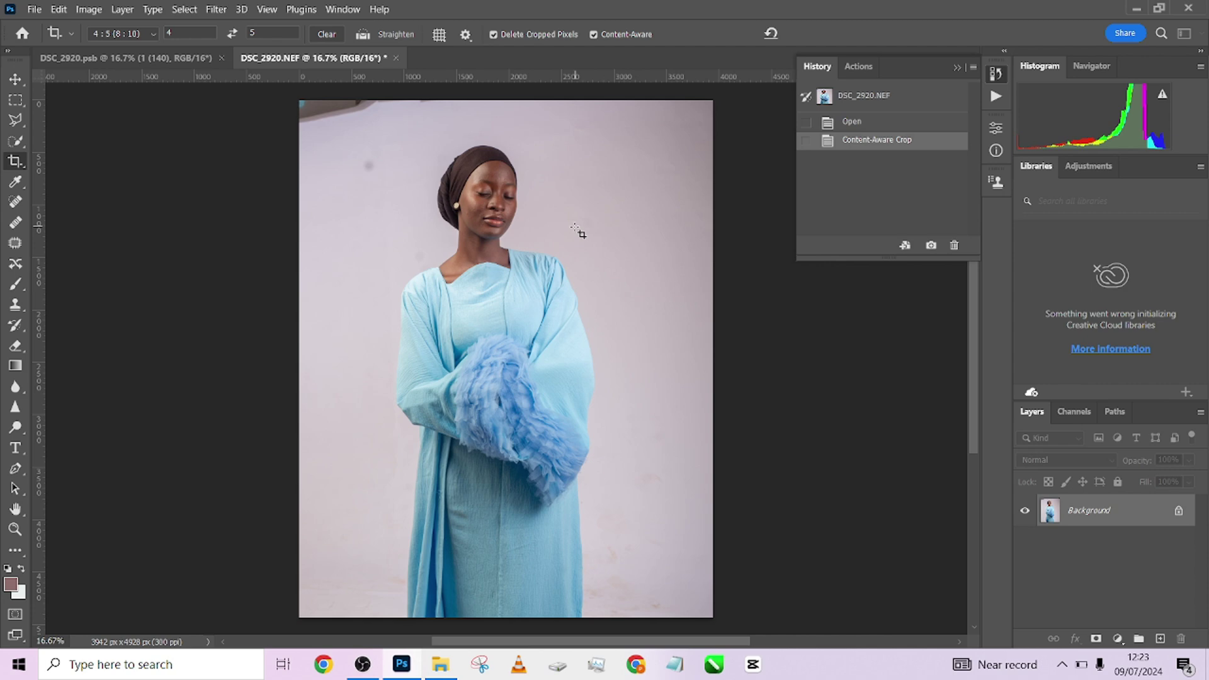
Clone clean wall over the dark object in the backdrop's upper-left corner with a soft Clone Stamp brush of about 553 px.
{"action": "left_click", "coordinate": [16, 100]}
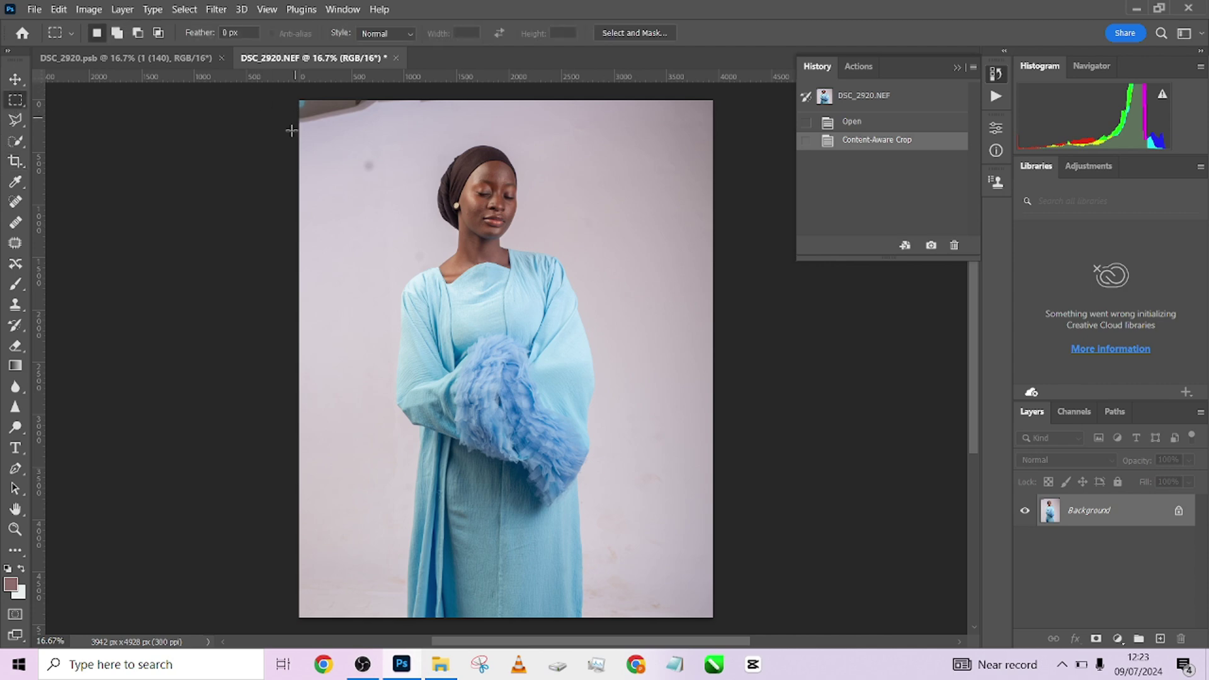
{"action": "scroll", "coordinate": [314, 182], "scroll_direction": "down", "scroll_amount": 2}
{"action": "key", "text": "s"}
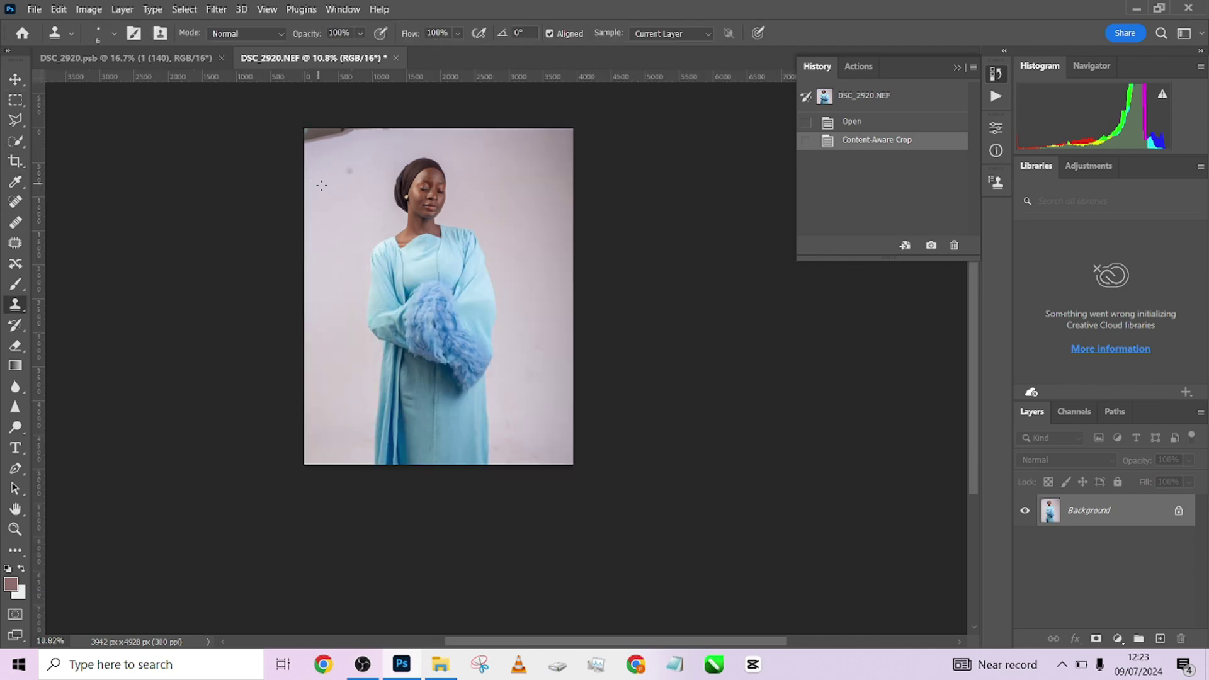
{"action": "left_click_drag", "start_coordinate": [316, 178], "coordinate": [344, 181]}
{"action": "left_click", "coordinate": [314, 167], "text": "alt"}
{"action": "left_click", "coordinate": [312, 138]}
{"action": "left_click", "coordinate": [319, 138]}
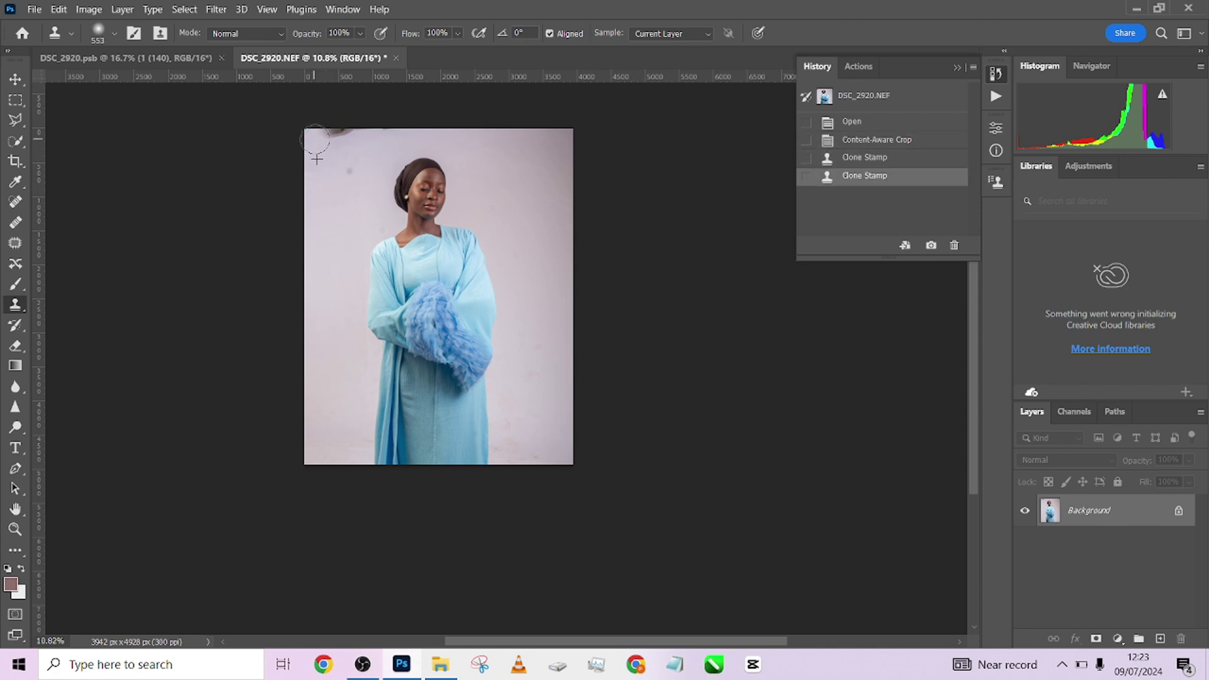
{"action": "left_click", "coordinate": [327, 139]}
{"action": "left_click", "coordinate": [332, 138]}
{"action": "left_click", "coordinate": [337, 136]}
{"action": "left_click", "coordinate": [342, 135]}
Clone out the grey spot on the wall beside the woman's headwrap.
{"action": "left_click", "coordinate": [324, 144]}
{"action": "left_click", "coordinate": [330, 157], "text": "alt"}
{"action": "left_click", "coordinate": [342, 165]}
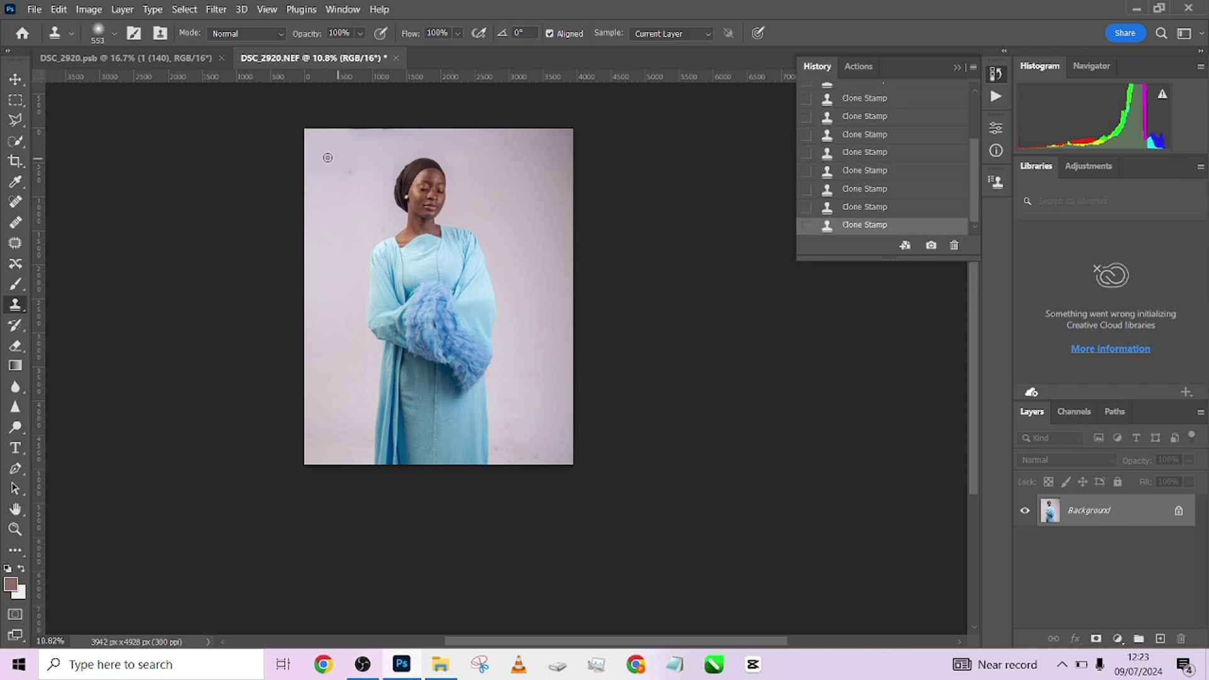
{"action": "left_click", "coordinate": [348, 170]}
Play the Done4U Retouch action on the portrait with a Gaussian Blur radius of 1 pixel.
{"action": "scroll", "coordinate": [434, 227], "scroll_direction": "up", "scroll_amount": 6}
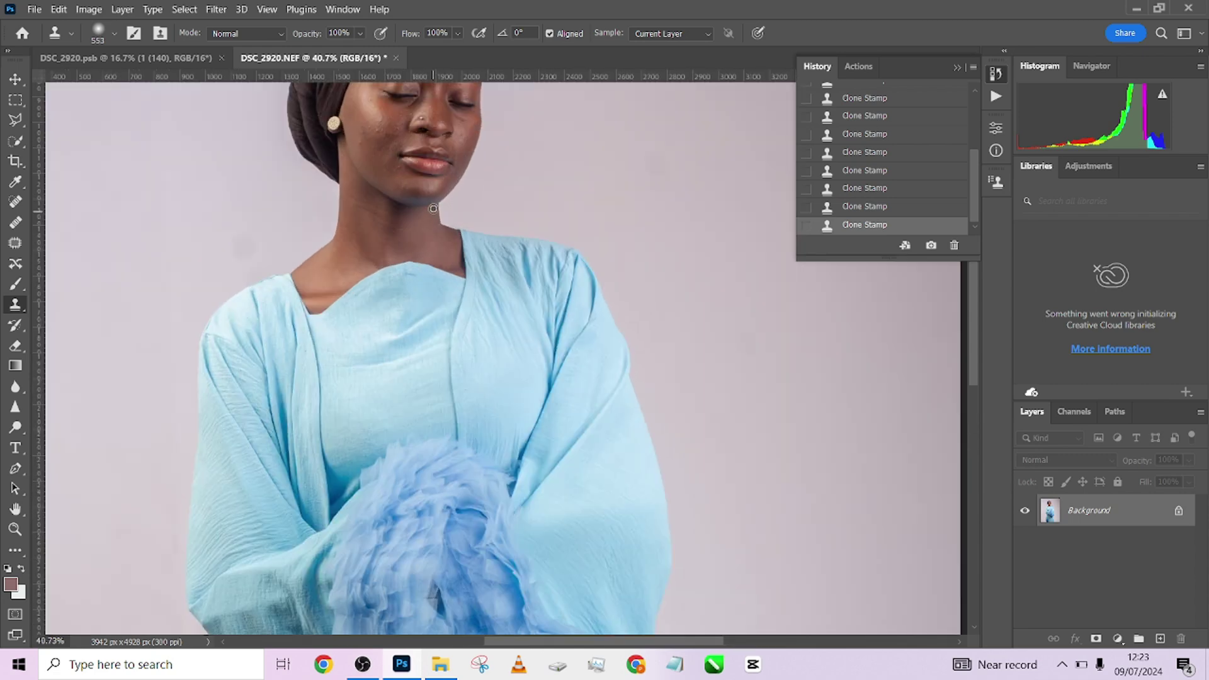
{"action": "scroll", "coordinate": [433, 209], "scroll_direction": "up", "scroll_amount": 2}
{"action": "left_click_drag", "start_coordinate": [427, 250], "coordinate": [436, 357]}
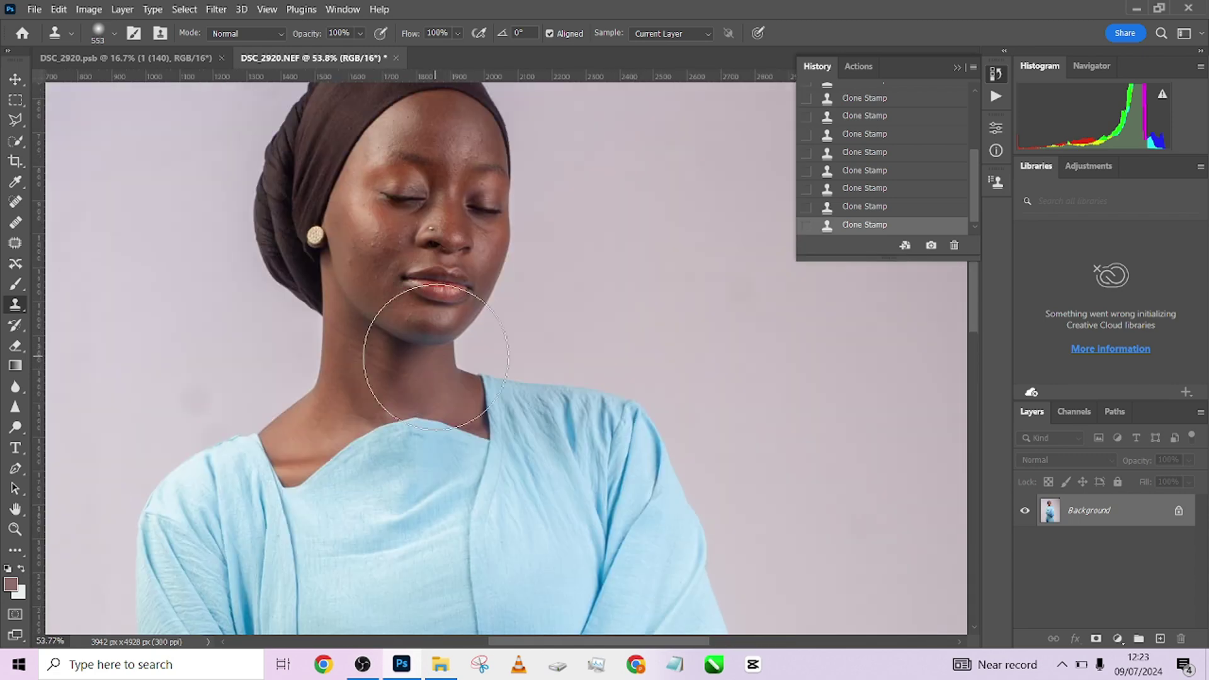
{"action": "left_click", "coordinate": [860, 66]}
{"action": "left_click_drag", "start_coordinate": [977, 104], "coordinate": [980, 208]}
{"action": "left_click", "coordinate": [893, 121]}
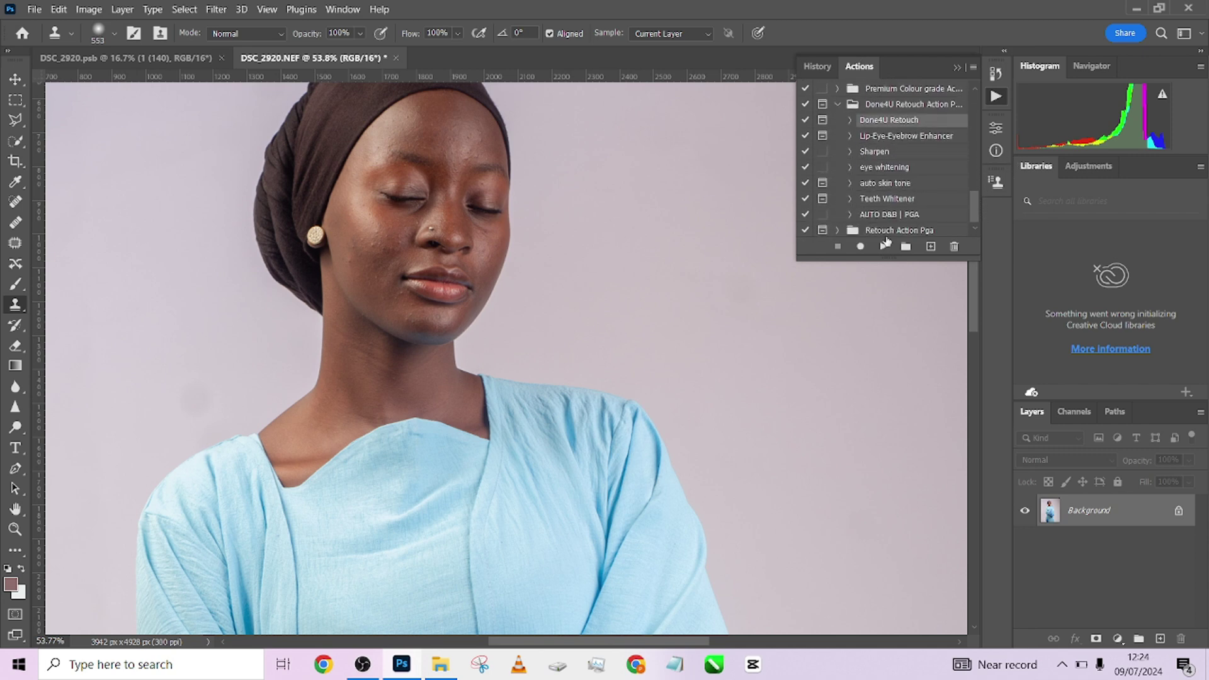
{"action": "left_click", "coordinate": [882, 246]}
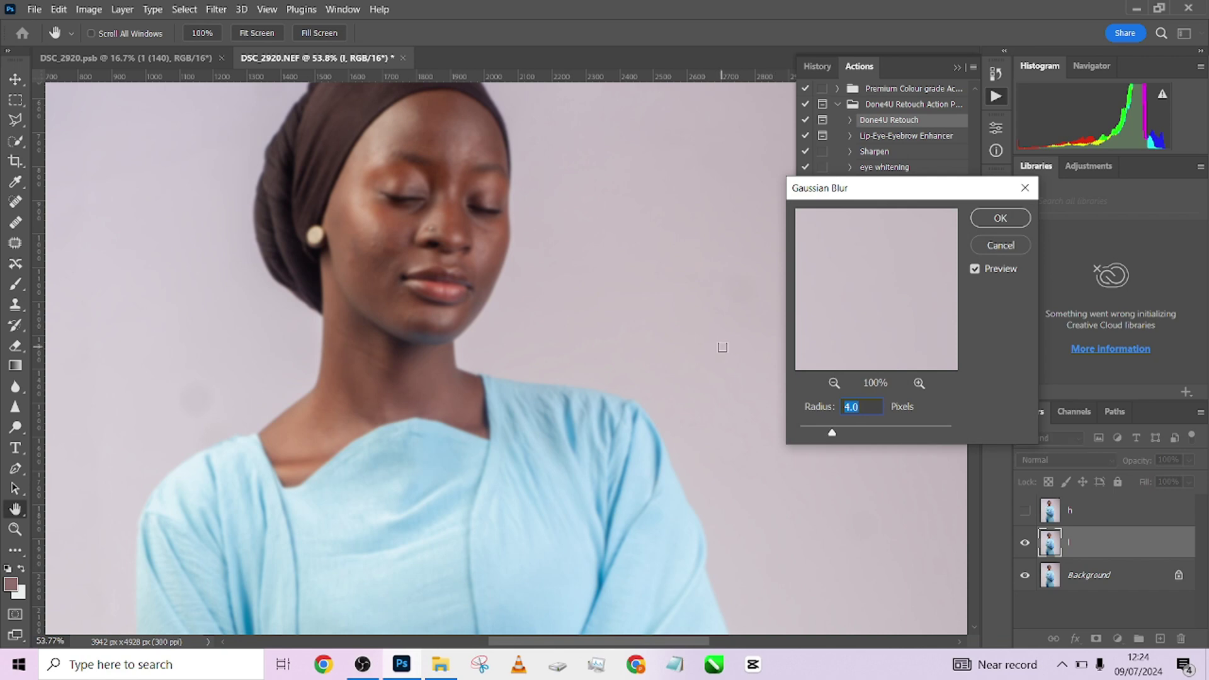
{"action": "type", "text": "1"}
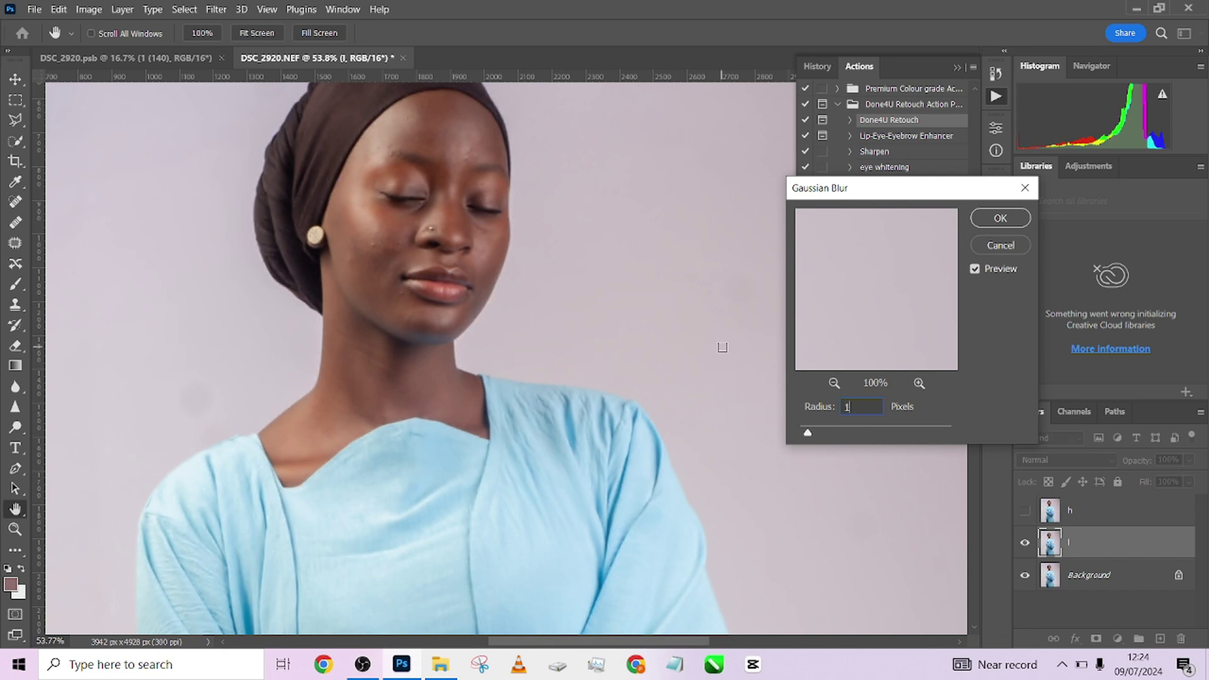
{"action": "key", "text": "Return"}
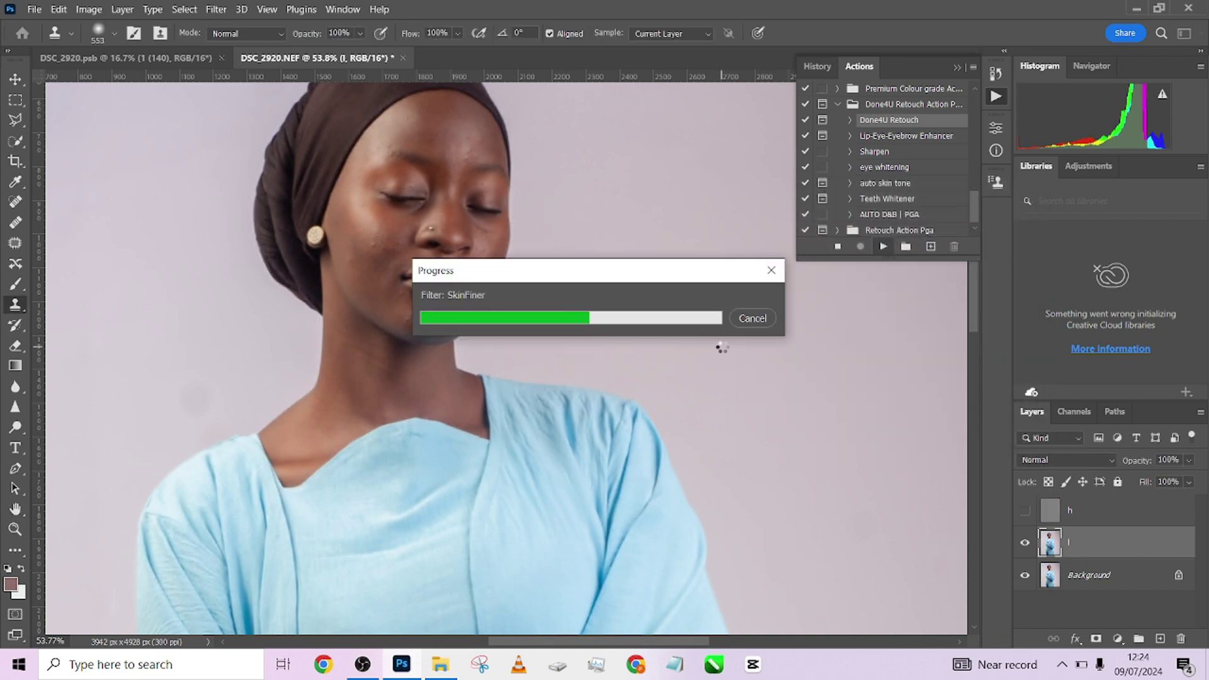
Check the face with the Done4U Retouch PGA layer hidden and shown, and flatten it into the Background.
{"action": "key", "text": "b"}
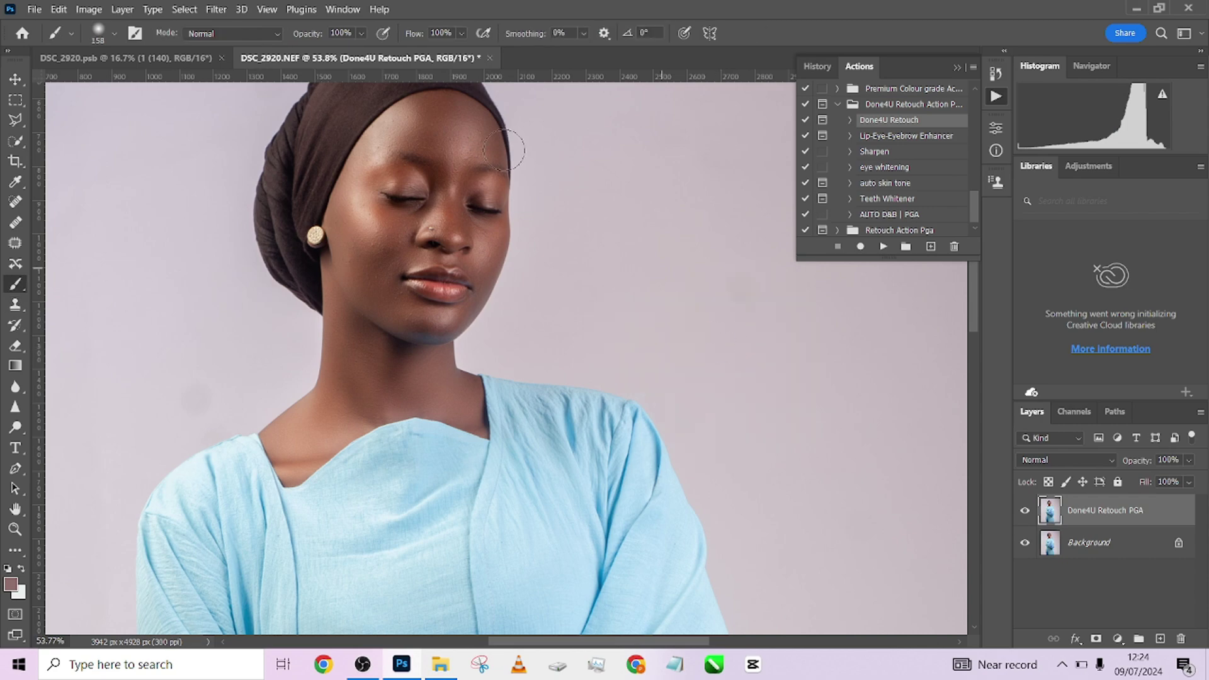
{"action": "scroll", "coordinate": [427, 291], "scroll_direction": "up", "scroll_amount": 4}
{"action": "scroll", "coordinate": [427, 291], "scroll_direction": "down", "scroll_amount": 5}
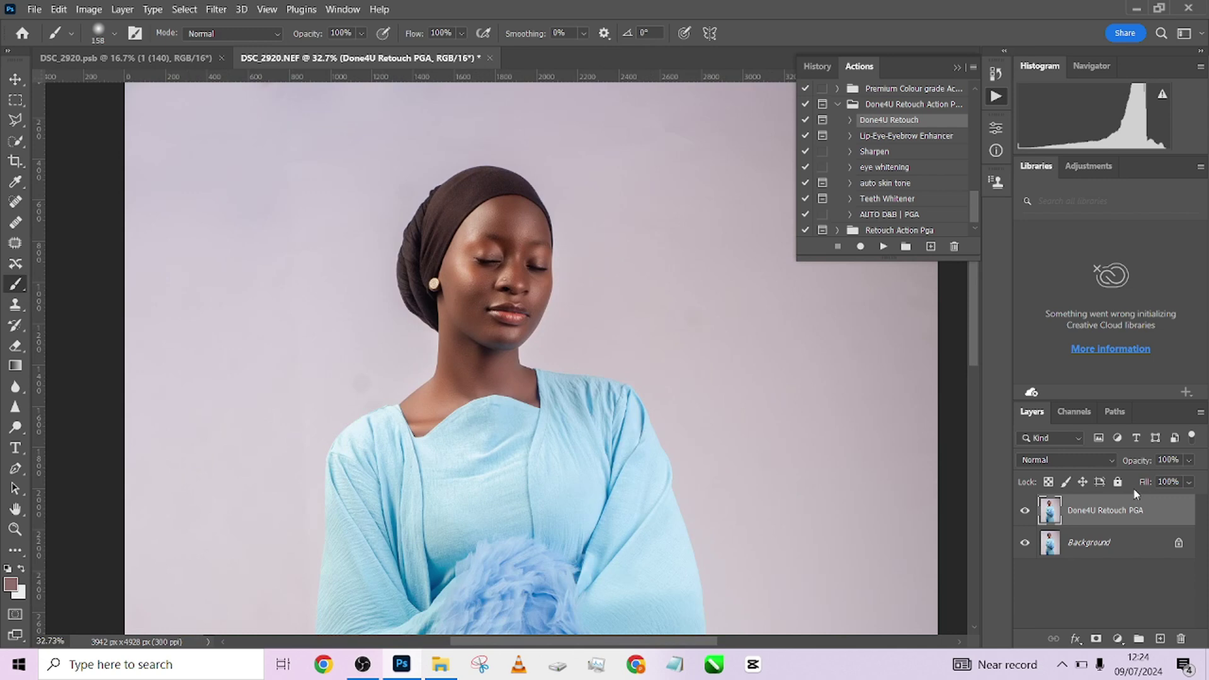
{"action": "left_click", "coordinate": [1025, 510]}
{"action": "left_click", "coordinate": [1025, 511]}
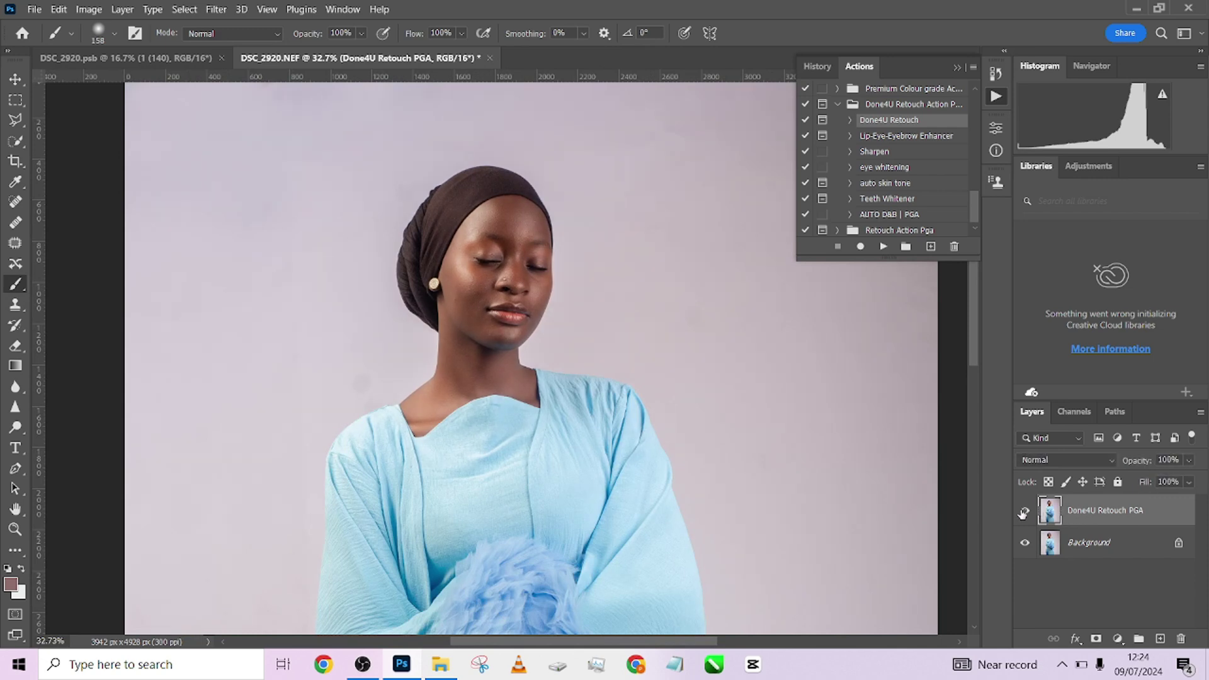
{"action": "right_click", "coordinate": [1112, 543]}
{"action": "left_click", "coordinate": [1083, 573]}
Open the BEAUTY RETOUCH v3 extension panel and move it beside the toolbox.
{"action": "left_click", "coordinate": [346, 9]}
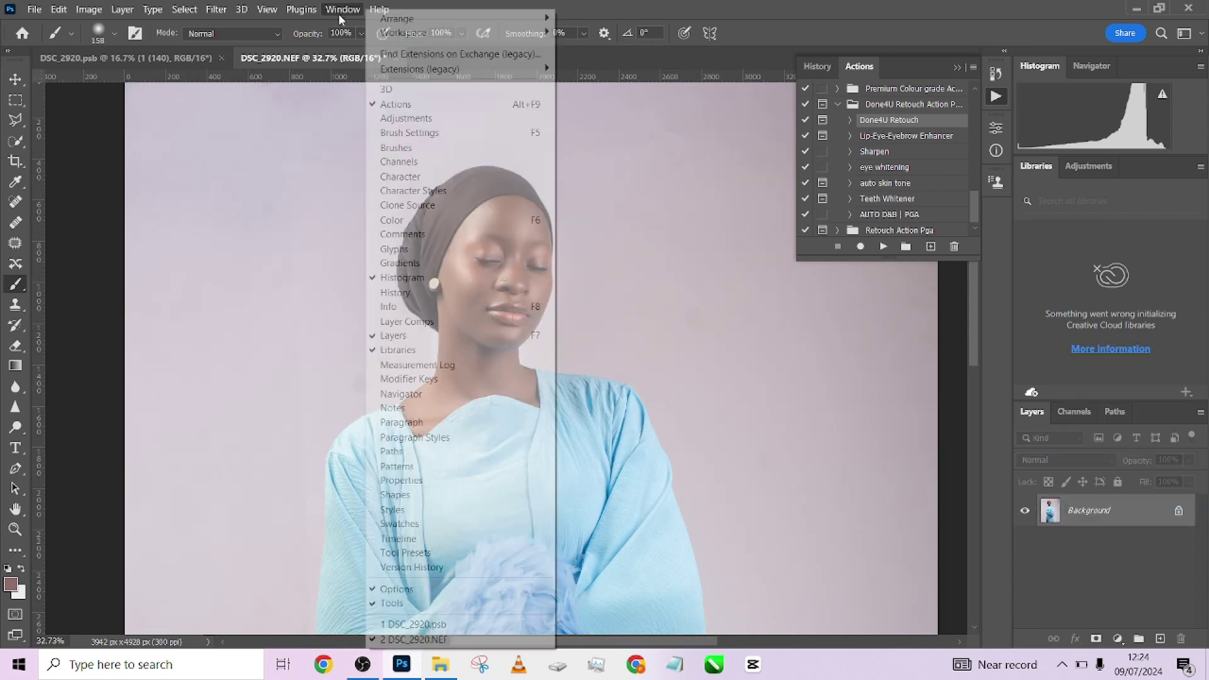
{"action": "mouse_move", "coordinate": [489, 70]}
{"action": "left_click", "coordinate": [599, 70]}
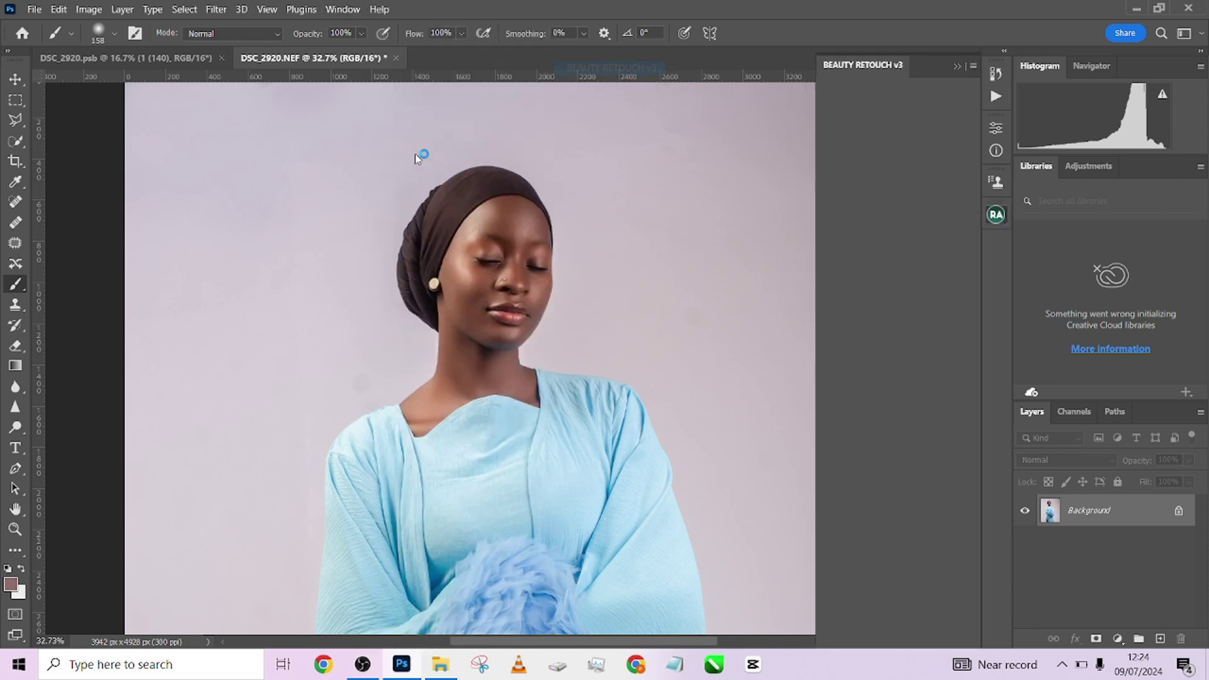
{"action": "mouse_move", "coordinate": [921, 68]}
{"action": "left_mouse_down"}
{"action": "mouse_move", "coordinate": [440, 151]}
{"action": "mouse_move", "coordinate": [158, 86]}
{"action": "left_mouse_up"}
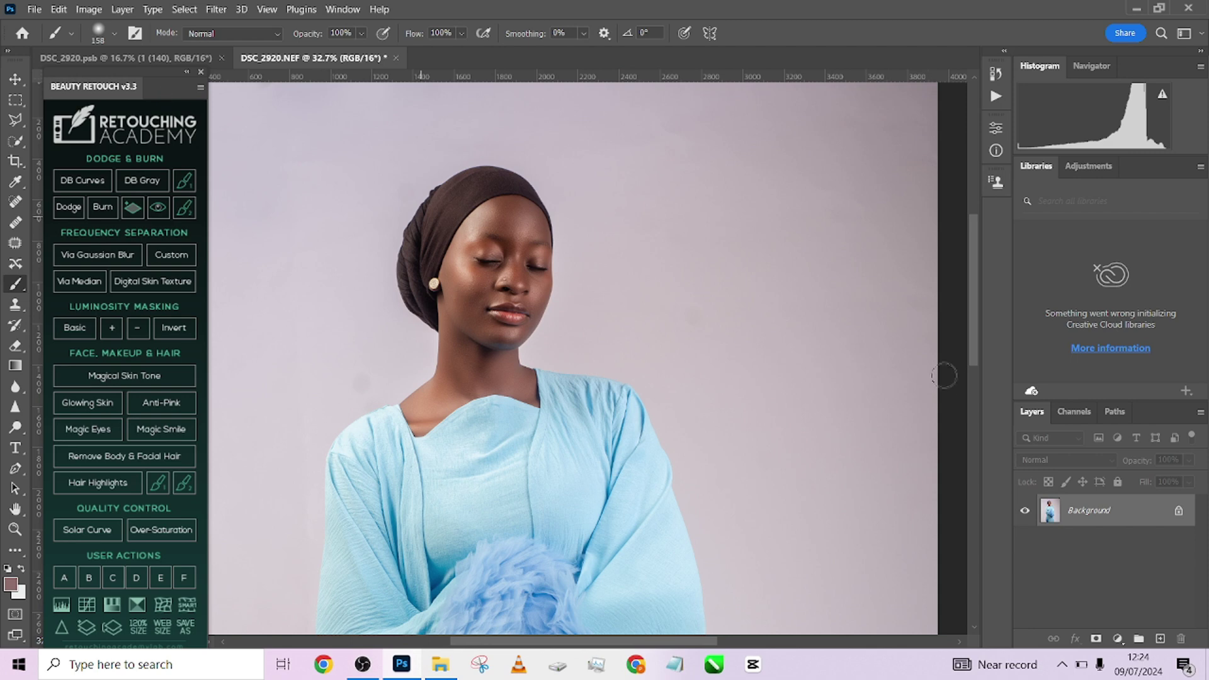
Create a frequency separation group via Gaussian Blur with a radius of 3 pixels.
{"action": "scroll", "coordinate": [542, 297], "scroll_direction": "up", "scroll_amount": 3}
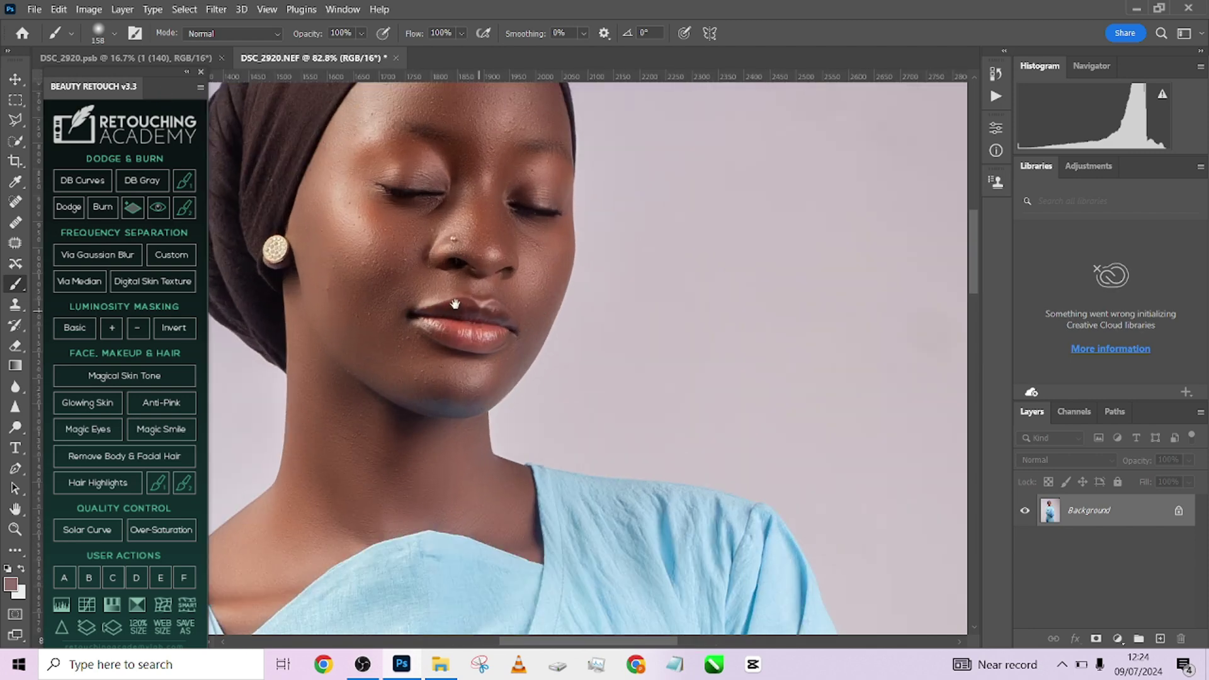
{"action": "scroll", "coordinate": [545, 297], "scroll_direction": "up", "scroll_amount": 2}
{"action": "left_click", "coordinate": [112, 256]}
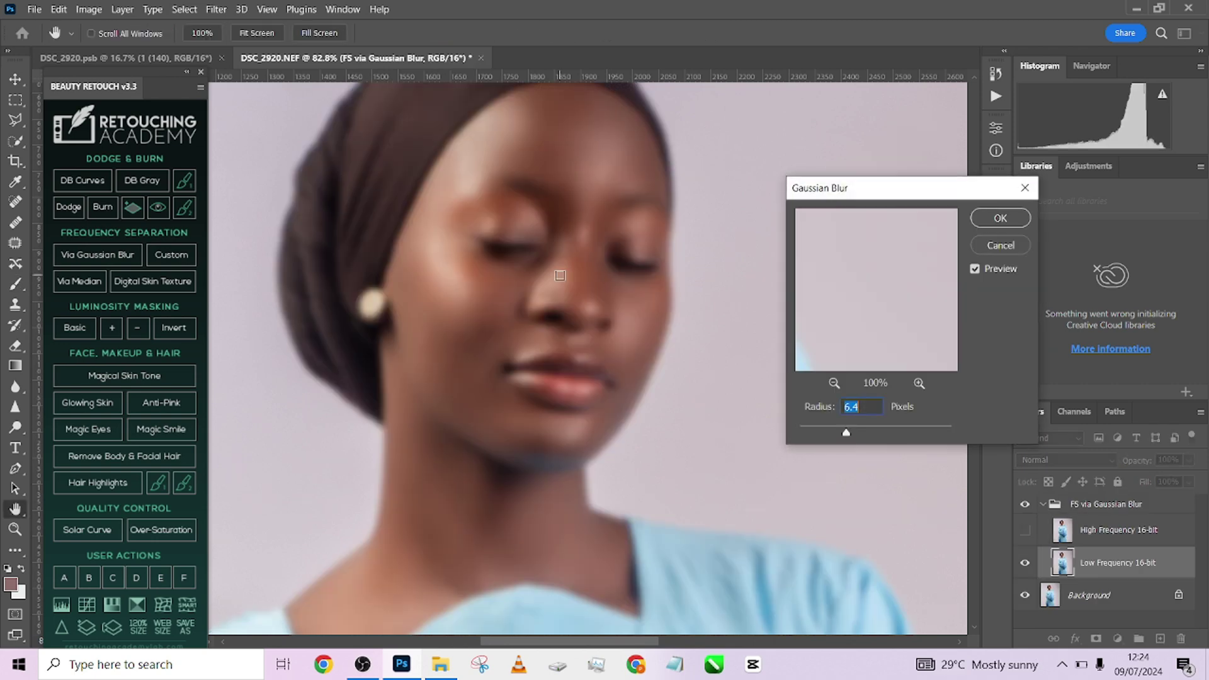
{"action": "type", "text": "2"}
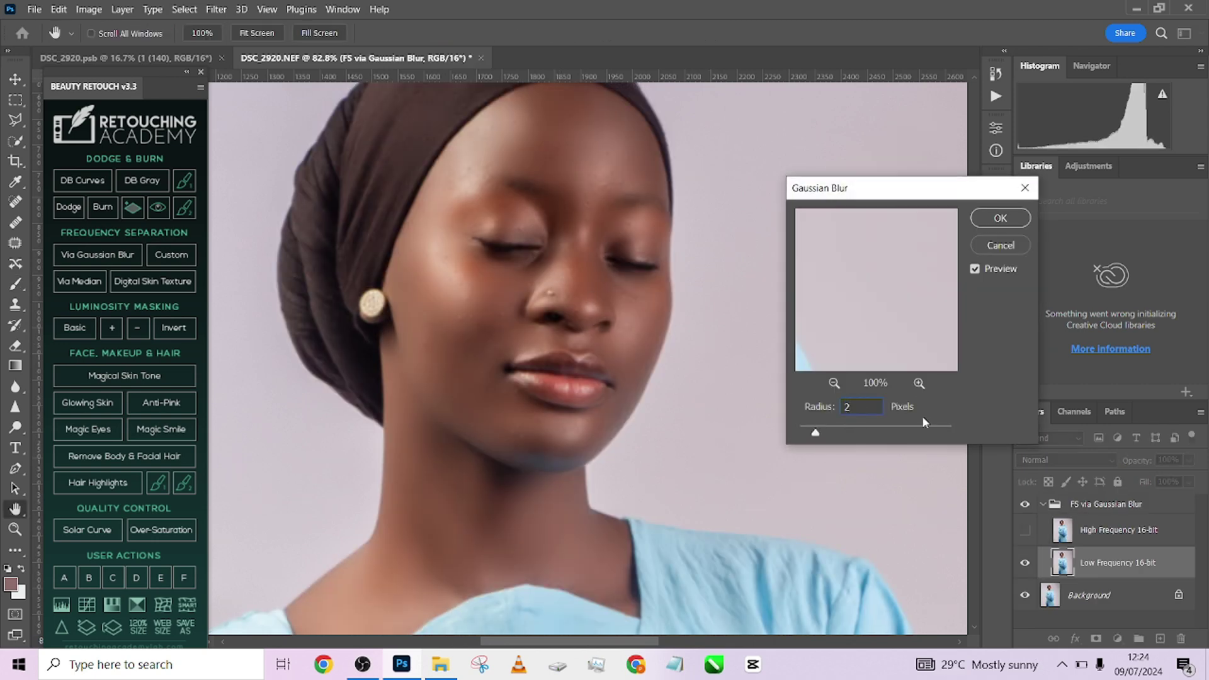
{"action": "left_click_drag", "start_coordinate": [866, 406], "coordinate": [796, 408]}
{"action": "type", "text": "3"}
{"action": "left_click", "coordinate": [996, 218]}
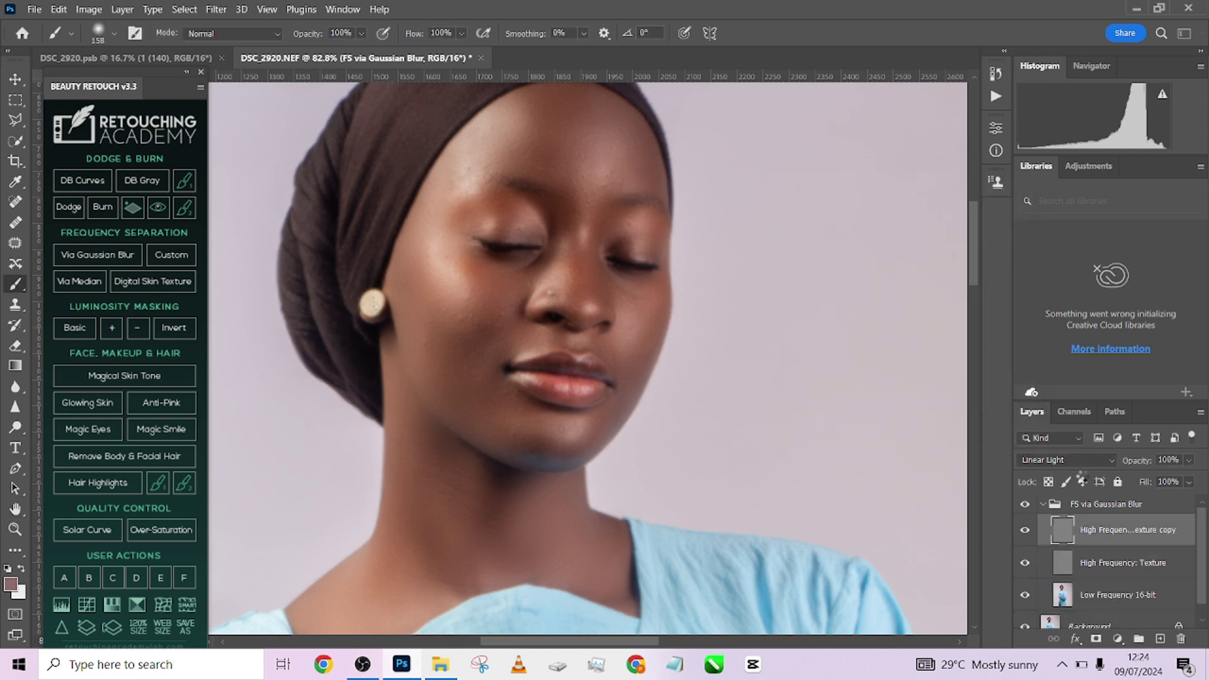
Choose the Mixer Brush and inspect the face's tones with the High Frequency texture layer temporarily hidden.
{"action": "right_click", "coordinate": [16, 283]}
{"action": "left_click", "coordinate": [15, 549]}
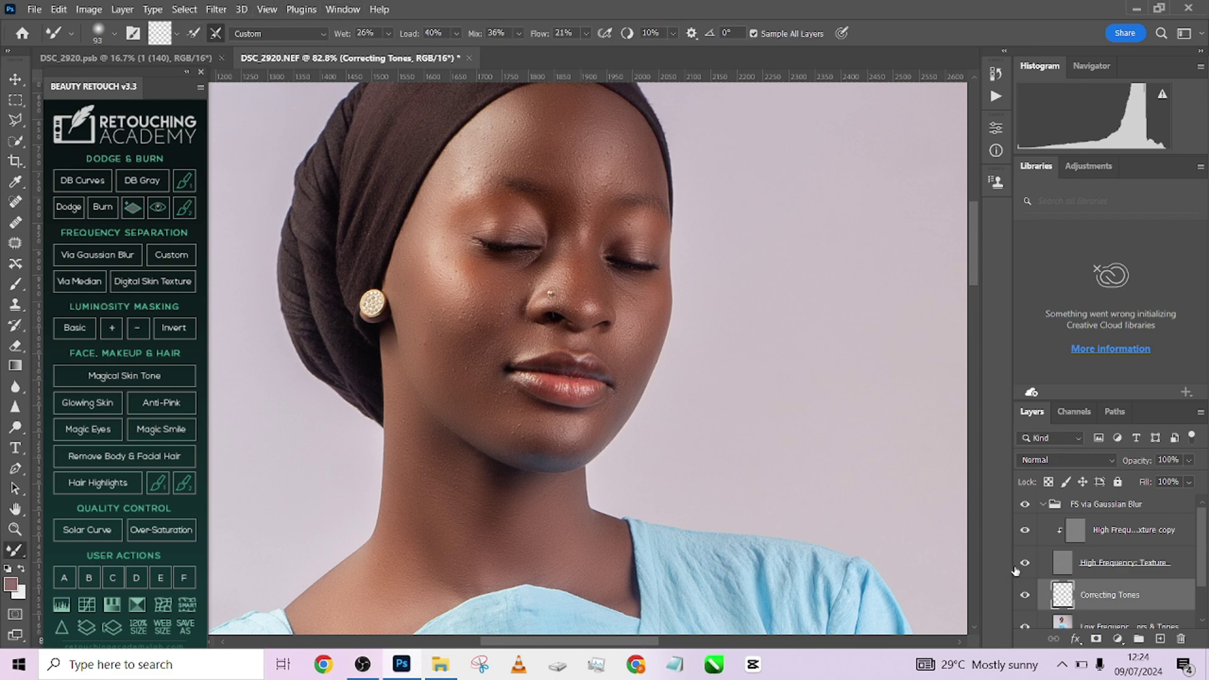
{"action": "scroll", "coordinate": [669, 466], "scroll_direction": "up", "scroll_amount": 3}
{"action": "scroll", "coordinate": [669, 465], "scroll_direction": "up", "scroll_amount": 3}
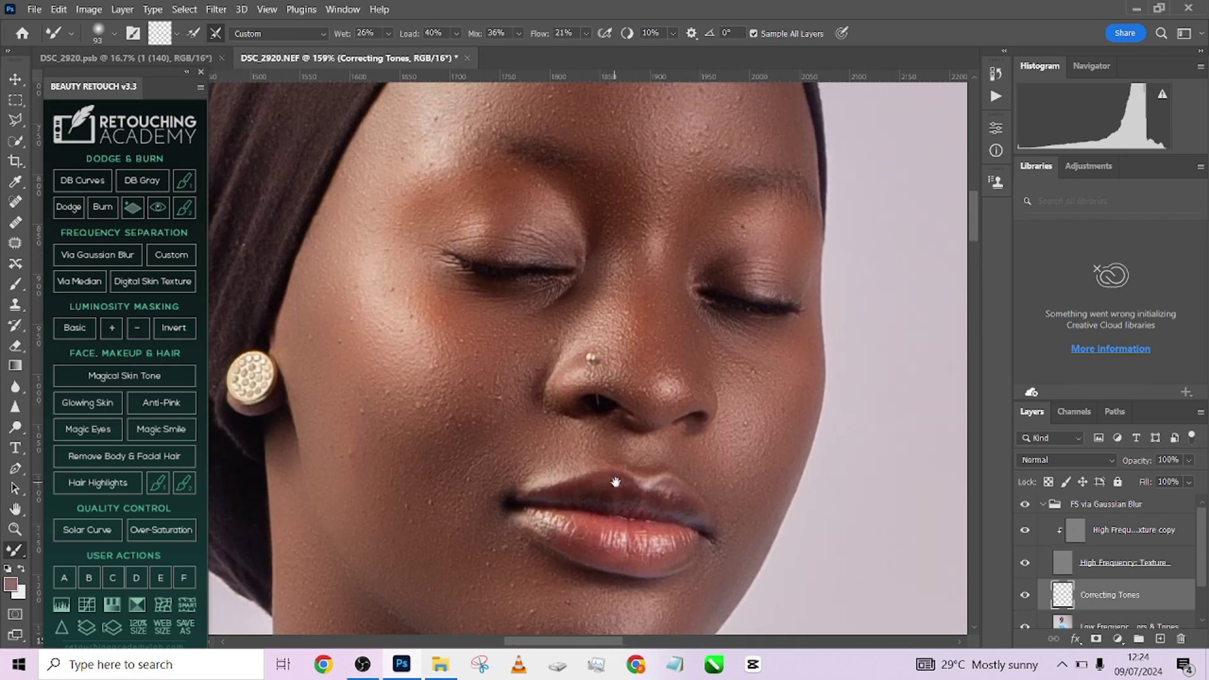
{"action": "left_click", "coordinate": [1024, 562]}
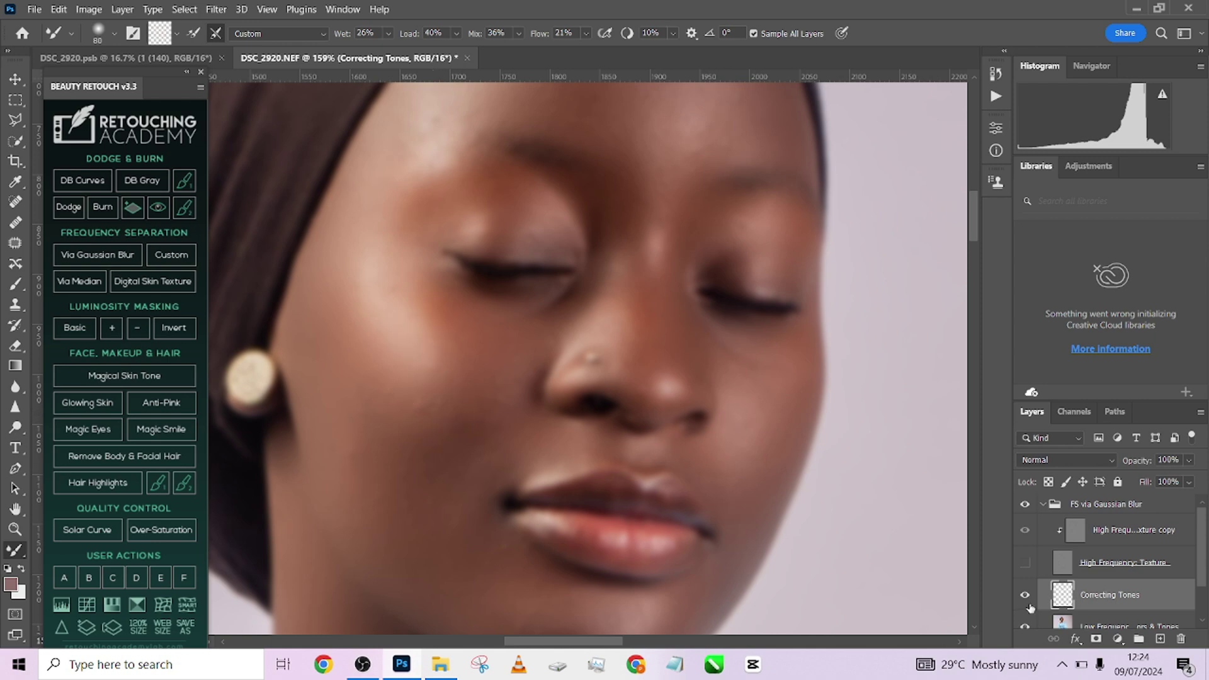
{"action": "left_click", "coordinate": [1025, 563]}
{"action": "scroll", "coordinate": [579, 400], "scroll_direction": "down", "scroll_amount": 3}
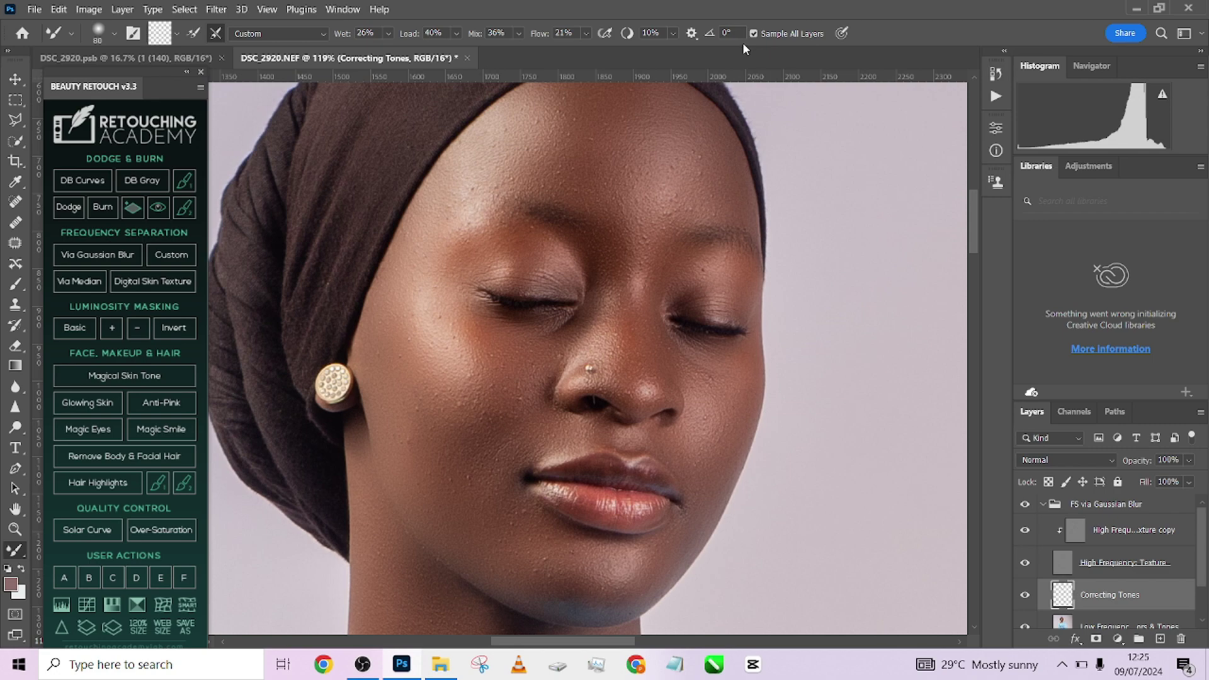
Turn off Sample All Layers and try blending the face's skin tones with the Mixer Brush on the Correcting Tones layer.
{"action": "left_click", "coordinate": [752, 32]}
{"action": "left_click_drag", "start_coordinate": [595, 179], "coordinate": [595, 252]}
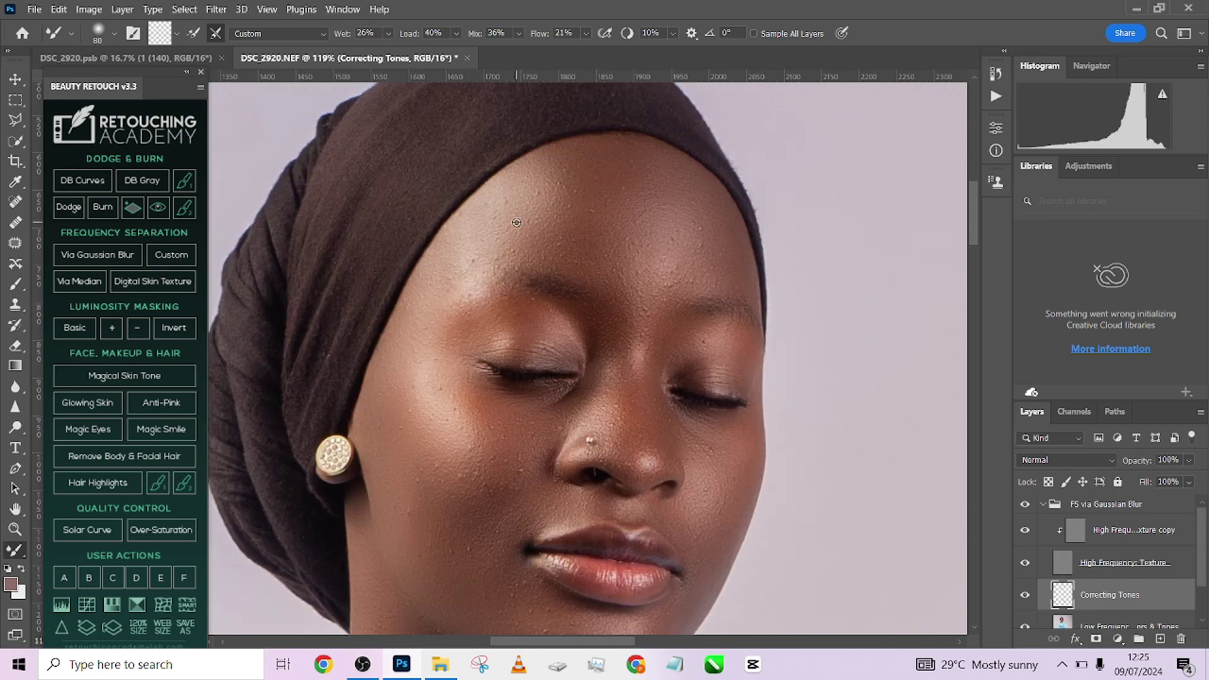
{"action": "left_click_drag", "start_coordinate": [517, 223], "coordinate": [526, 222]}
{"action": "scroll", "coordinate": [686, 265], "scroll_direction": "down", "scroll_amount": 3}
{"action": "left_click_drag", "start_coordinate": [623, 347], "coordinate": [618, 346]}
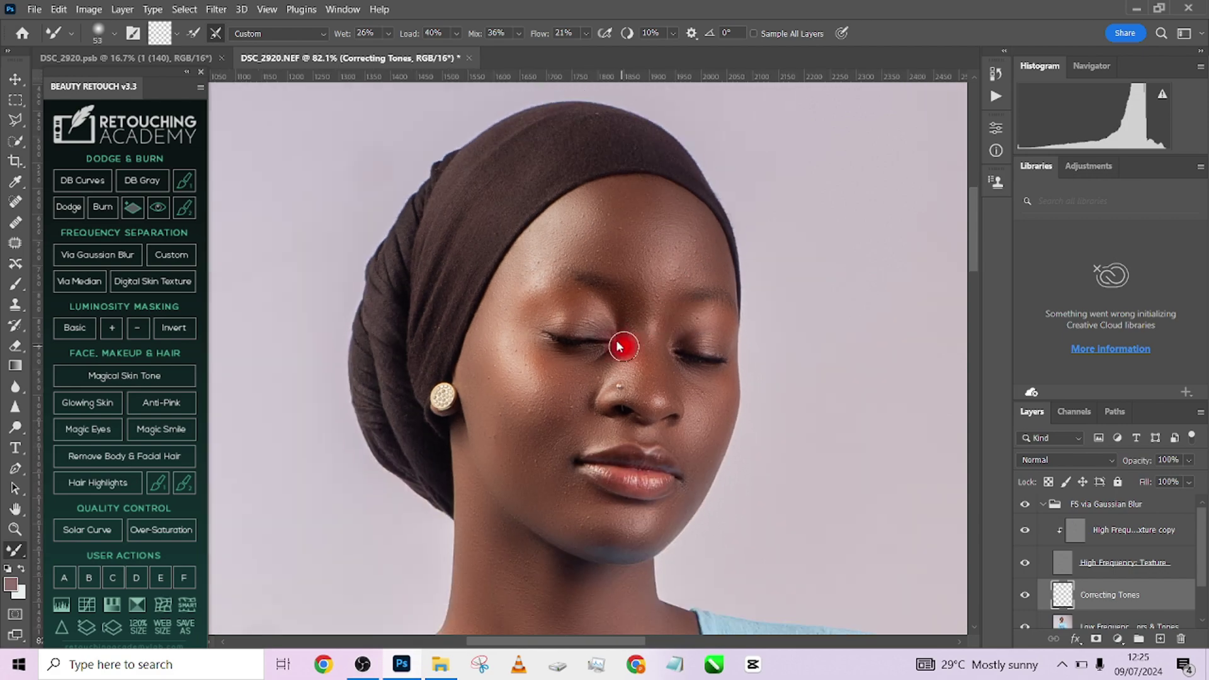
{"action": "key", "text": "]"}
{"action": "key", "text": "]"}
{"action": "mouse_move", "coordinate": [509, 359]}
{"action": "left_mouse_down"}
{"action": "mouse_move", "coordinate": [507, 316]}
{"action": "mouse_move", "coordinate": [515, 402]}
{"action": "mouse_move", "coordinate": [524, 391]}
{"action": "left_mouse_up"}
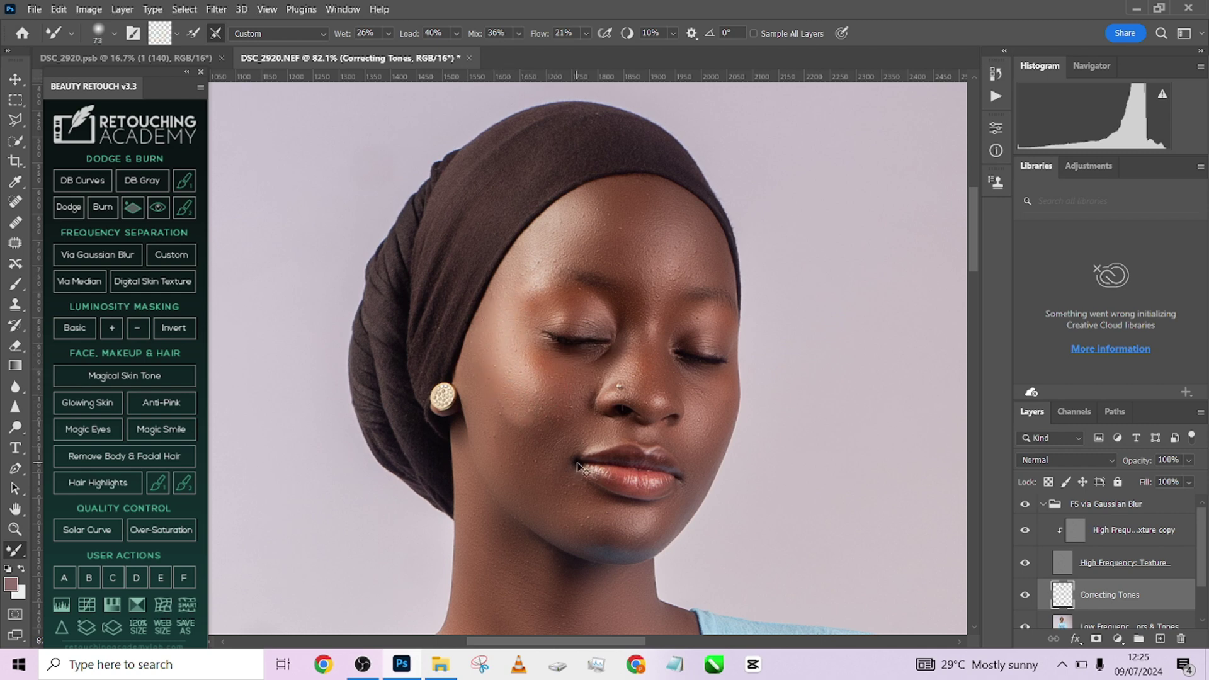
Delete the existing FS via Gaussian Blur group and create a new Gaussian Blur frequency separation with a radius of 6.4 pixels.
{"action": "left_click_drag", "start_coordinate": [1111, 504], "coordinate": [1183, 641]}
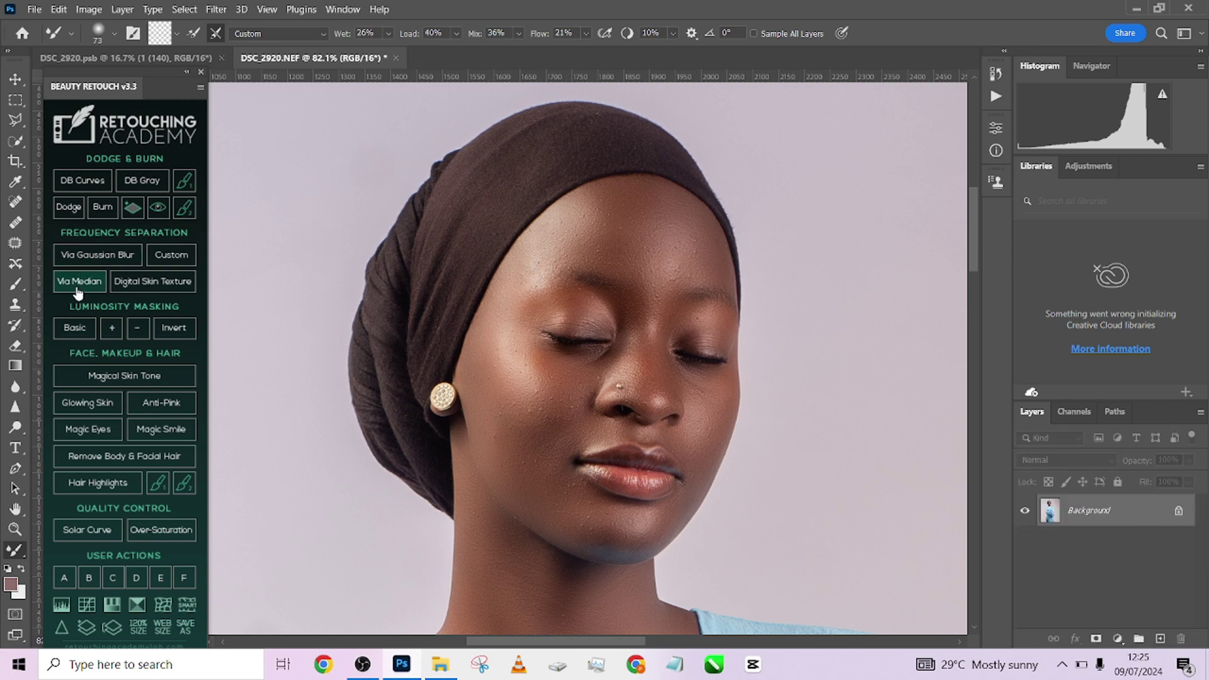
{"action": "left_click", "coordinate": [81, 256]}
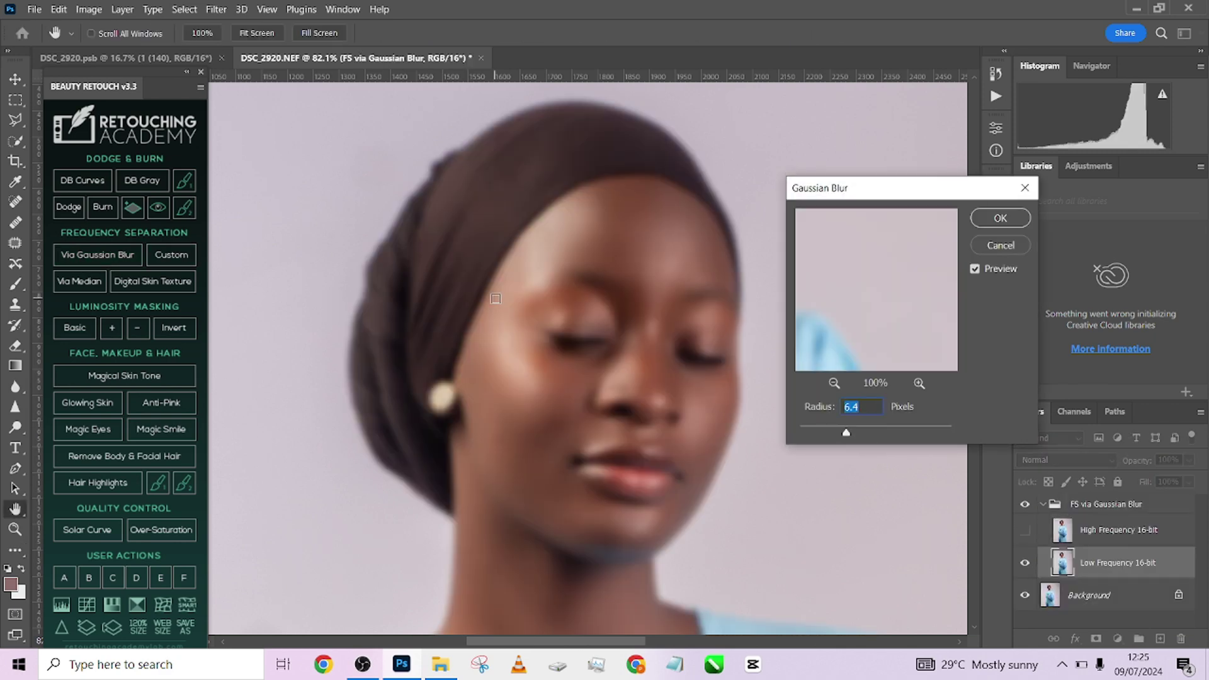
{"action": "left_click", "coordinate": [992, 220]}
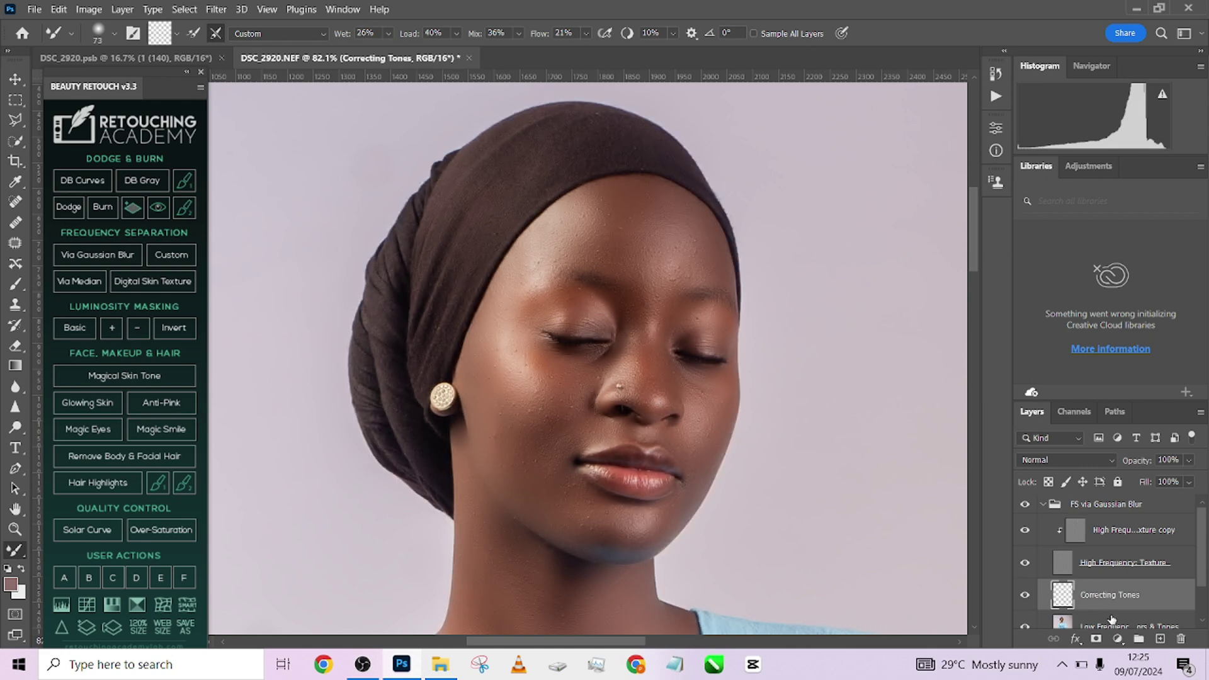
Blend the cheek and forehead tones with the Mixer Brush on the Low Frequency: Colors & Tones layer.
{"action": "left_click", "coordinate": [1111, 620]}
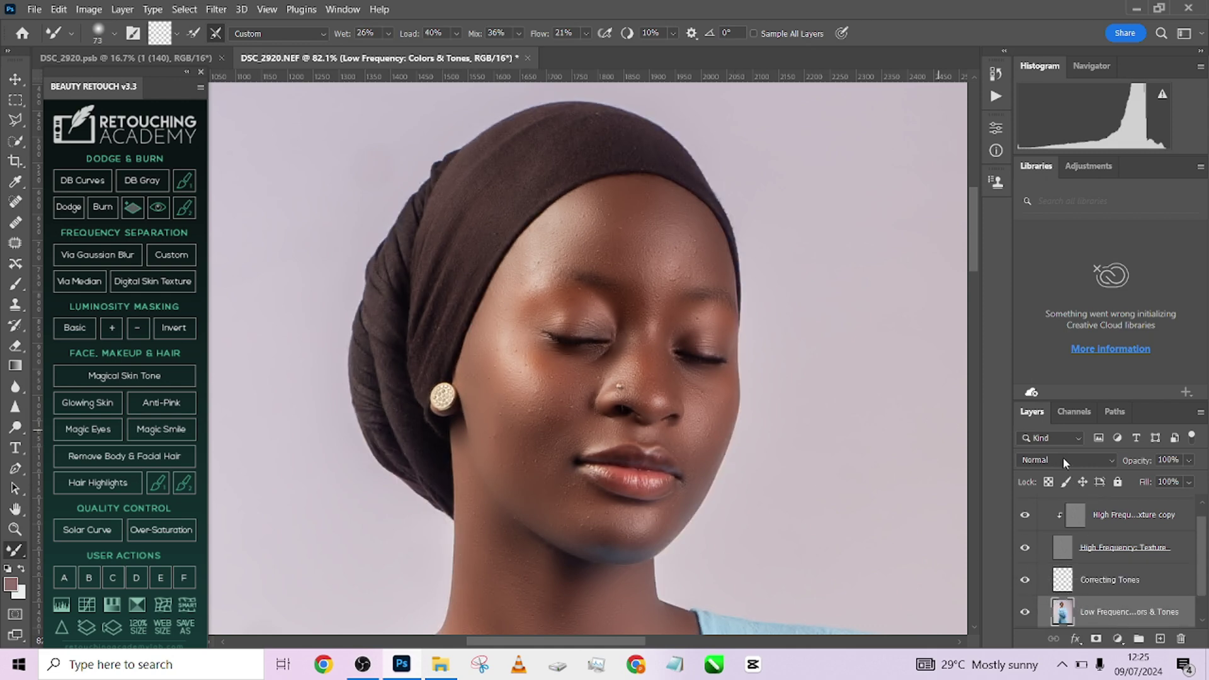
{"action": "scroll", "coordinate": [538, 348], "scroll_direction": "up", "scroll_amount": 2}
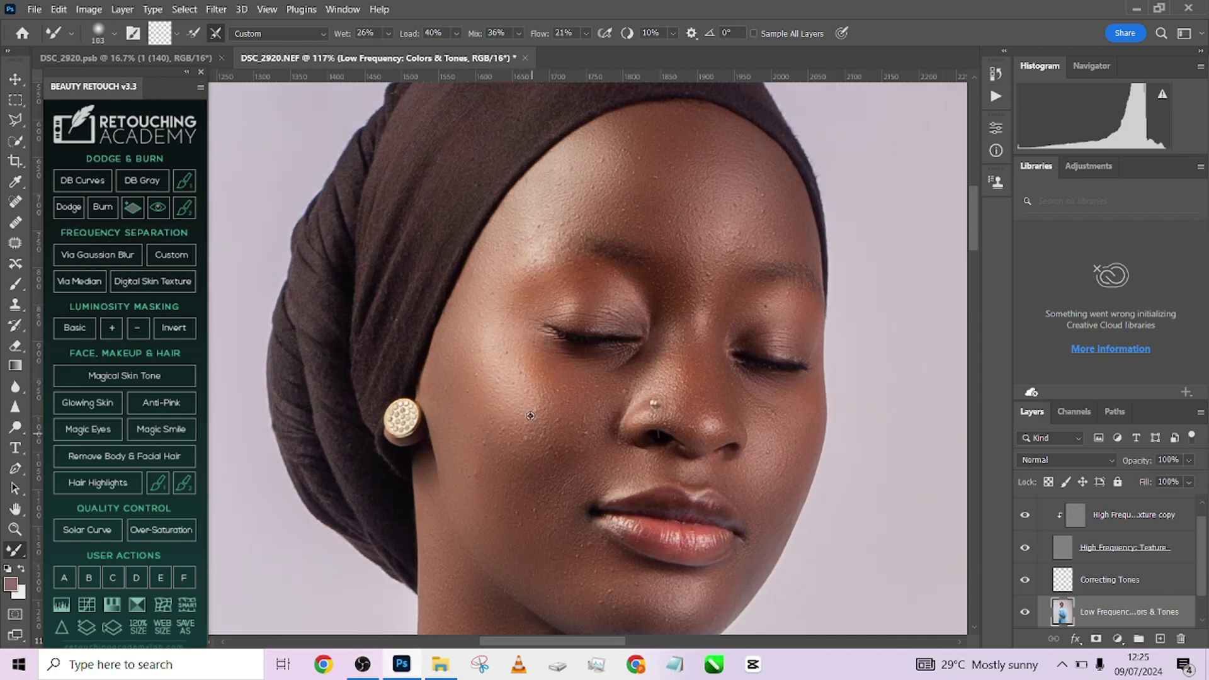
{"action": "left_click_drag", "start_coordinate": [530, 416], "coordinate": [512, 416]}
{"action": "scroll", "coordinate": [504, 277], "scroll_direction": "up", "scroll_amount": 3}
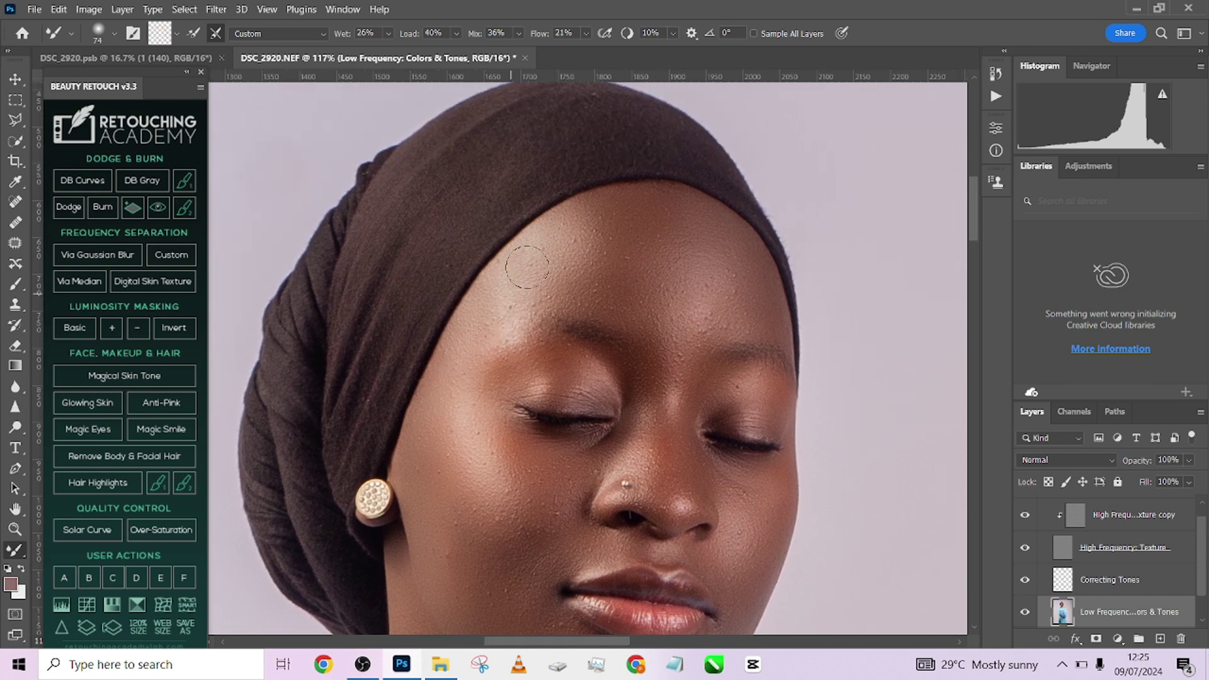
{"action": "left_click_drag", "start_coordinate": [525, 290], "coordinate": [547, 256]}
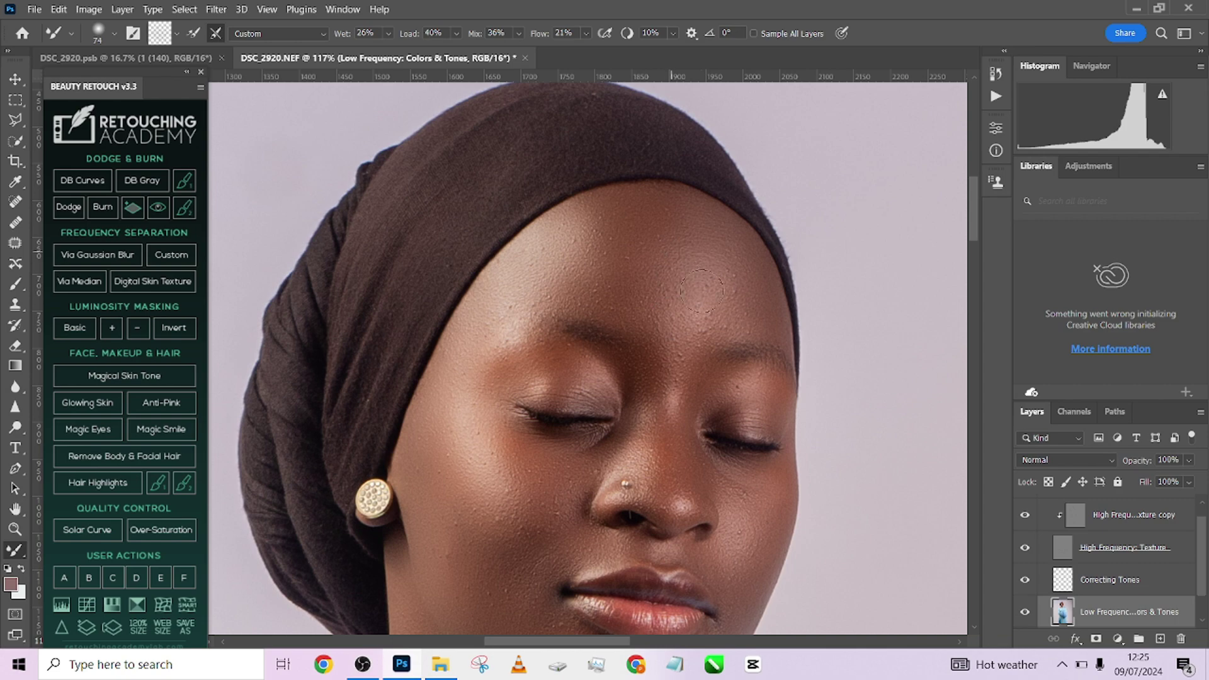
{"action": "mouse_move", "coordinate": [692, 259]}
{"action": "left_mouse_down"}
{"action": "mouse_move", "coordinate": [739, 294]}
{"action": "mouse_move", "coordinate": [710, 323]}
{"action": "mouse_move", "coordinate": [739, 272]}
{"action": "left_mouse_up"}
{"action": "left_click_drag", "start_coordinate": [708, 344], "coordinate": [633, 175]}
Smooth the tones around the nose, far cheek and chin with the Mixer Brush, resizing it to suit each area.
{"action": "right_click", "coordinate": [598, 215], "text": "alt"}
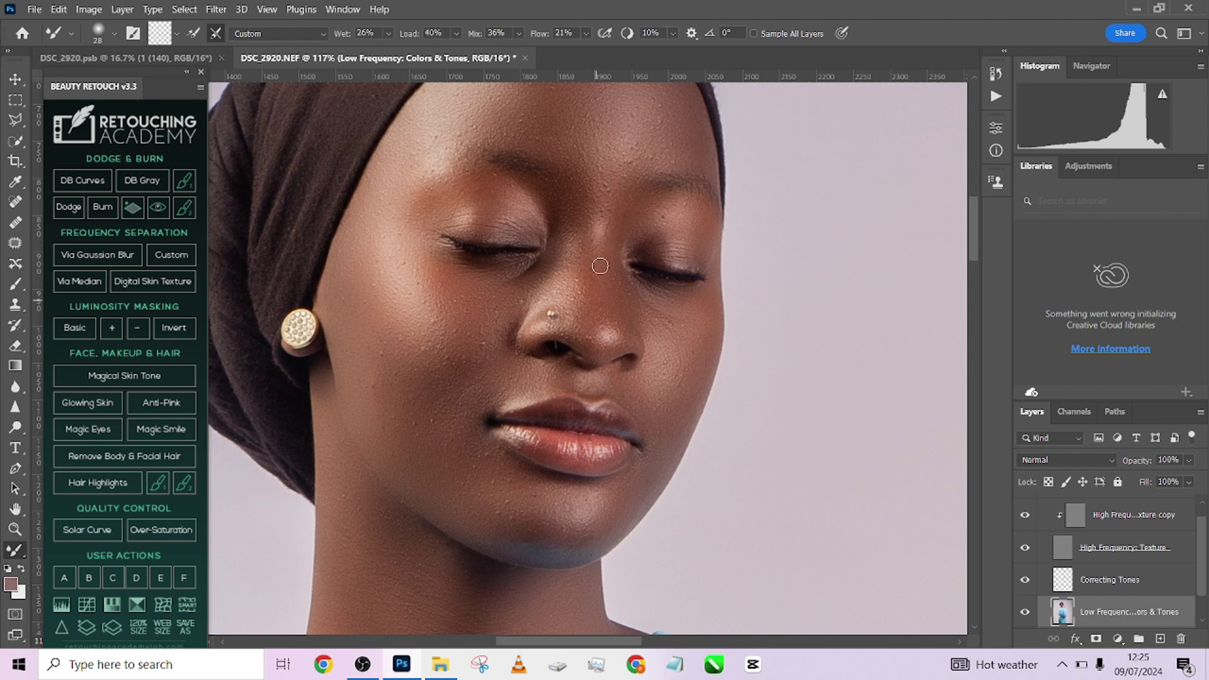
{"action": "right_click", "coordinate": [576, 242], "text": "alt"}
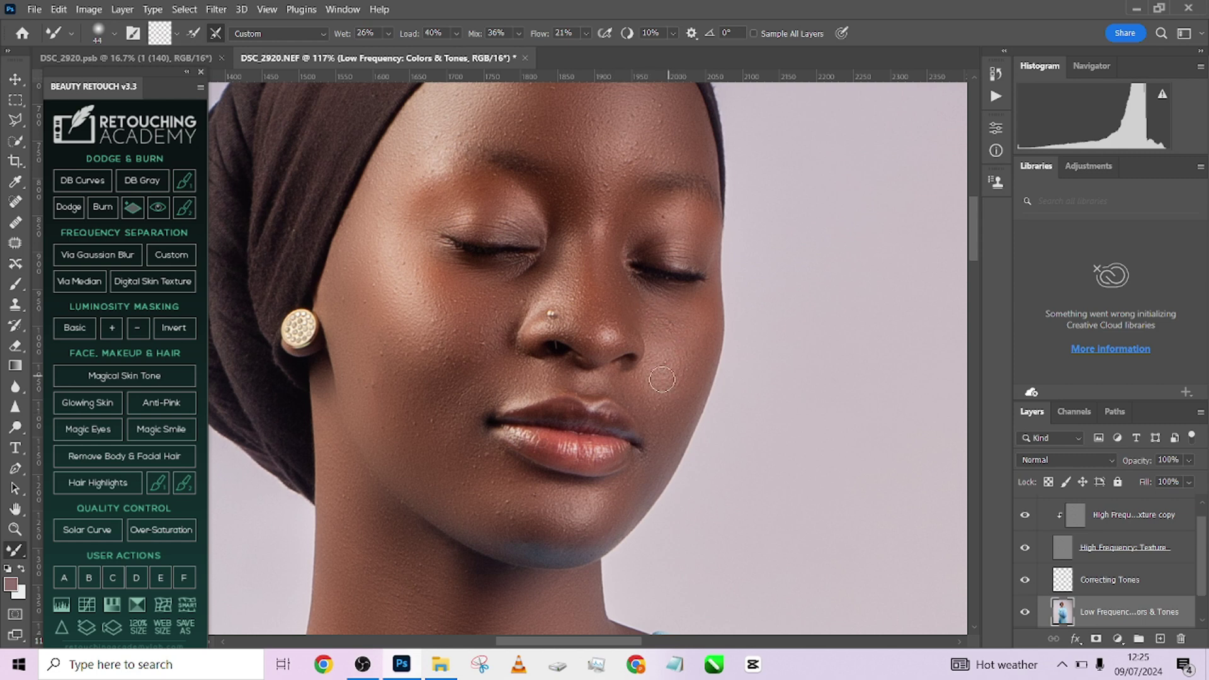
{"action": "left_click_drag", "start_coordinate": [661, 380], "coordinate": [659, 442]}
{"action": "key", "text": "bracketright"}
{"action": "key", "text": "bracketright"}
{"action": "mouse_move", "coordinate": [551, 530]}
{"action": "left_mouse_down"}
{"action": "mouse_move", "coordinate": [480, 457]}
{"action": "mouse_move", "coordinate": [501, 534]}
{"action": "mouse_move", "coordinate": [516, 531]}
{"action": "mouse_move", "coordinate": [440, 441]}
{"action": "mouse_move", "coordinate": [434, 459]}
{"action": "mouse_move", "coordinate": [381, 420]}
{"action": "mouse_move", "coordinate": [381, 374]}
{"action": "mouse_move", "coordinate": [425, 419]}
{"action": "mouse_move", "coordinate": [422, 394]}
{"action": "mouse_move", "coordinate": [456, 408]}
{"action": "mouse_move", "coordinate": [485, 293]}
{"action": "mouse_move", "coordinate": [494, 327]}
{"action": "mouse_move", "coordinate": [528, 276]}
{"action": "mouse_move", "coordinate": [463, 297]}
{"action": "mouse_move", "coordinate": [426, 271]}
{"action": "mouse_move", "coordinate": [406, 289]}
{"action": "mouse_move", "coordinate": [379, 252]}
{"action": "mouse_move", "coordinate": [380, 199]}
{"action": "mouse_move", "coordinate": [408, 224]}
{"action": "mouse_move", "coordinate": [448, 204]}
{"action": "mouse_move", "coordinate": [433, 223]}
{"action": "mouse_move", "coordinate": [491, 189]}
{"action": "mouse_move", "coordinate": [549, 252]}
{"action": "mouse_move", "coordinate": [678, 227]}
{"action": "mouse_move", "coordinate": [676, 259]}
{"action": "left_mouse_up"}
{"action": "left_click_drag", "start_coordinate": [610, 215], "coordinate": [619, 299]}
{"action": "left_click_drag", "start_coordinate": [577, 246], "coordinate": [598, 241]}
Refine the forehead and cheek transitions with a soft Mixer Brush of about 67 px, reducing it to 44 px for the nose.
{"action": "right_click", "coordinate": [612, 204], "text": "alt"}
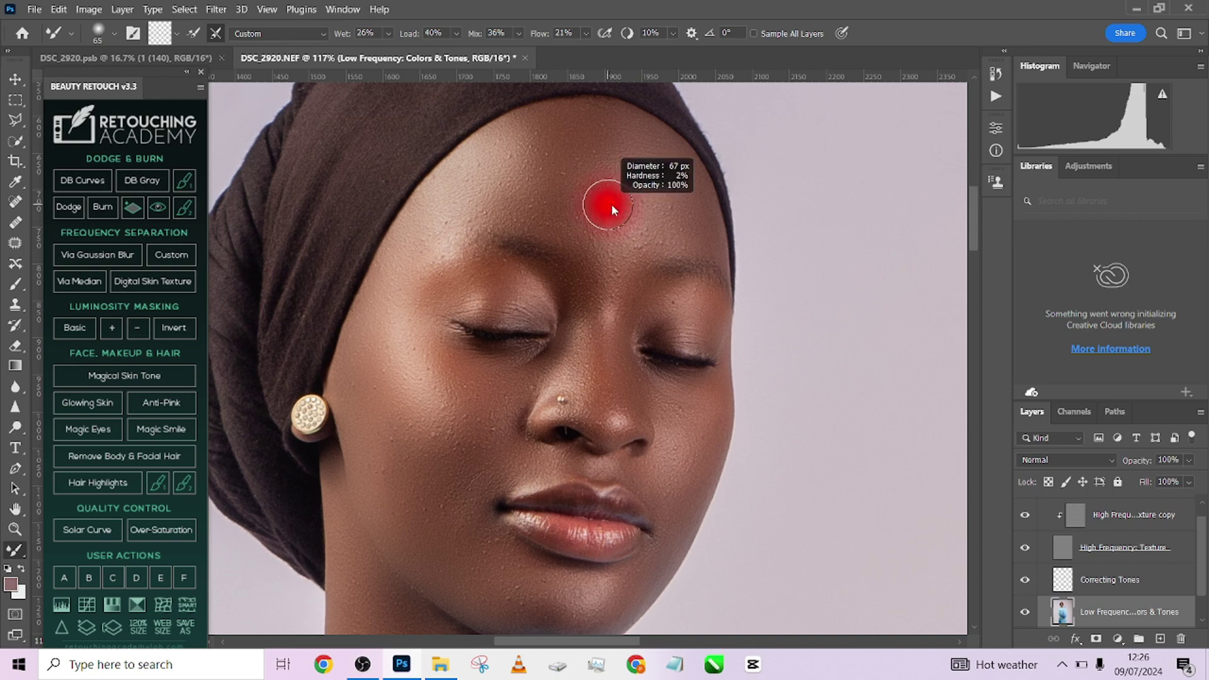
{"action": "mouse_move", "coordinate": [618, 150]}
{"action": "left_mouse_down"}
{"action": "mouse_move", "coordinate": [565, 131]}
{"action": "mouse_move", "coordinate": [554, 217]}
{"action": "mouse_move", "coordinate": [526, 183]}
{"action": "mouse_move", "coordinate": [523, 155]}
{"action": "mouse_move", "coordinate": [488, 197]}
{"action": "left_mouse_up"}
{"action": "left_click_drag", "start_coordinate": [422, 372], "coordinate": [460, 261]}
{"action": "mouse_move", "coordinate": [513, 485]}
{"action": "left_mouse_down"}
{"action": "mouse_move", "coordinate": [526, 501]}
{"action": "mouse_move", "coordinate": [549, 475]}
{"action": "mouse_move", "coordinate": [512, 410]}
{"action": "left_mouse_up"}
{"action": "left_click_drag", "start_coordinate": [718, 335], "coordinate": [716, 298]}
{"action": "right_click", "coordinate": [625, 250], "text": "alt"}
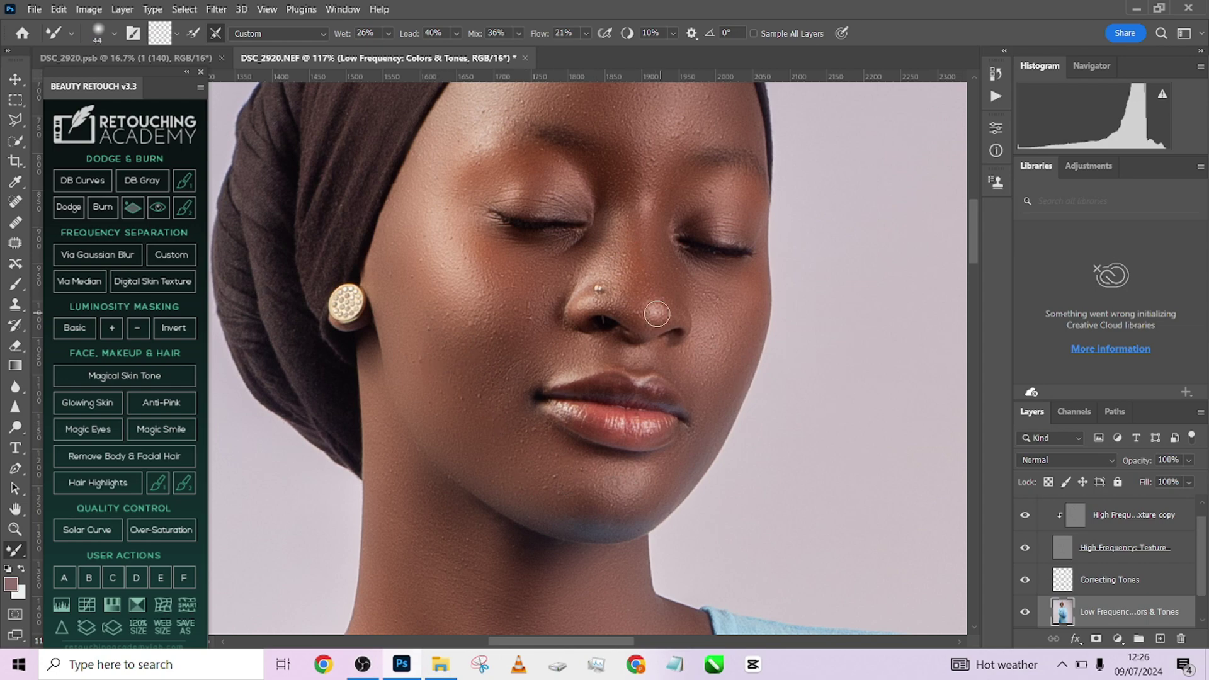
Blend the skin tones below the chin and along the neck with a larger Mixer Brush.
{"action": "mouse_move", "coordinate": [530, 564]}
{"action": "left_mouse_down"}
{"action": "mouse_move", "coordinate": [587, 336]}
{"action": "mouse_move", "coordinate": [486, 333]}
{"action": "mouse_move", "coordinate": [573, 385]}
{"action": "mouse_move", "coordinate": [434, 418]}
{"action": "mouse_move", "coordinate": [408, 450]}
{"action": "mouse_move", "coordinate": [450, 386]}
{"action": "mouse_move", "coordinate": [504, 479]}
{"action": "left_mouse_up"}
{"action": "right_click", "coordinate": [541, 340], "text": "alt"}
{"action": "left_click_drag", "start_coordinate": [543, 360], "coordinate": [479, 360]}
{"action": "left_click_drag", "start_coordinate": [704, 536], "coordinate": [697, 644]}
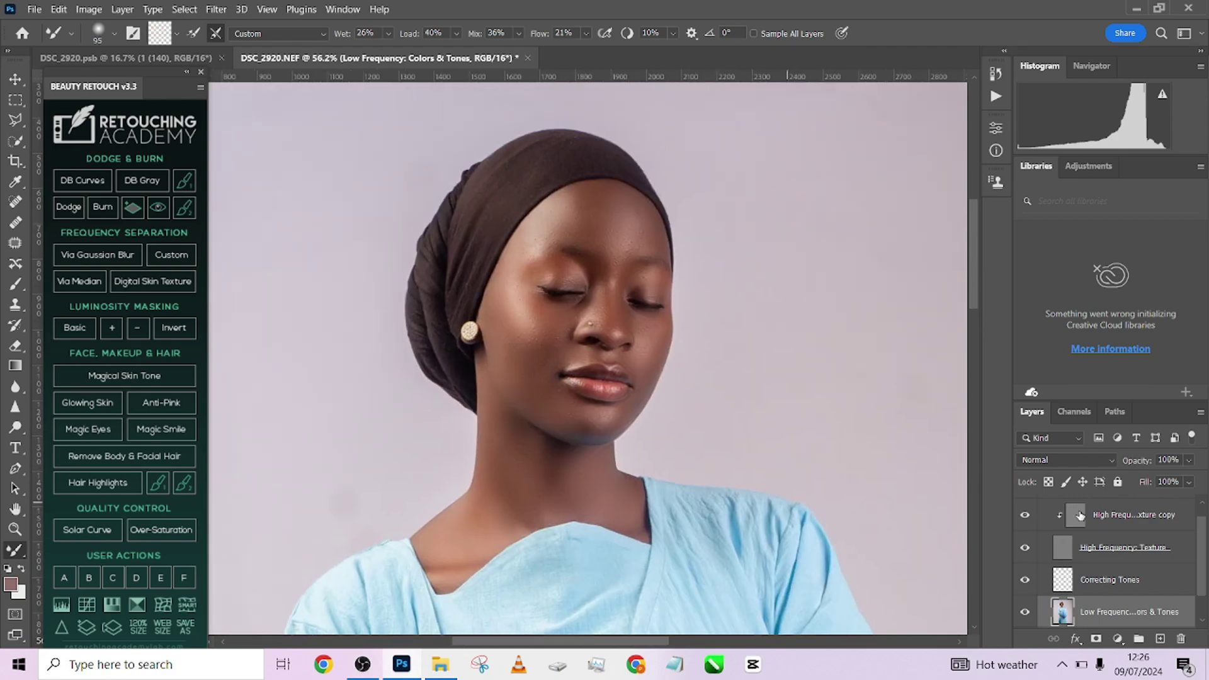
Compare the portrait with the FS via Gaussian Blur group hidden and shown.
{"action": "scroll", "coordinate": [1036, 529], "scroll_direction": "up", "scroll_amount": 1}
{"action": "left_click", "coordinate": [1026, 506]}
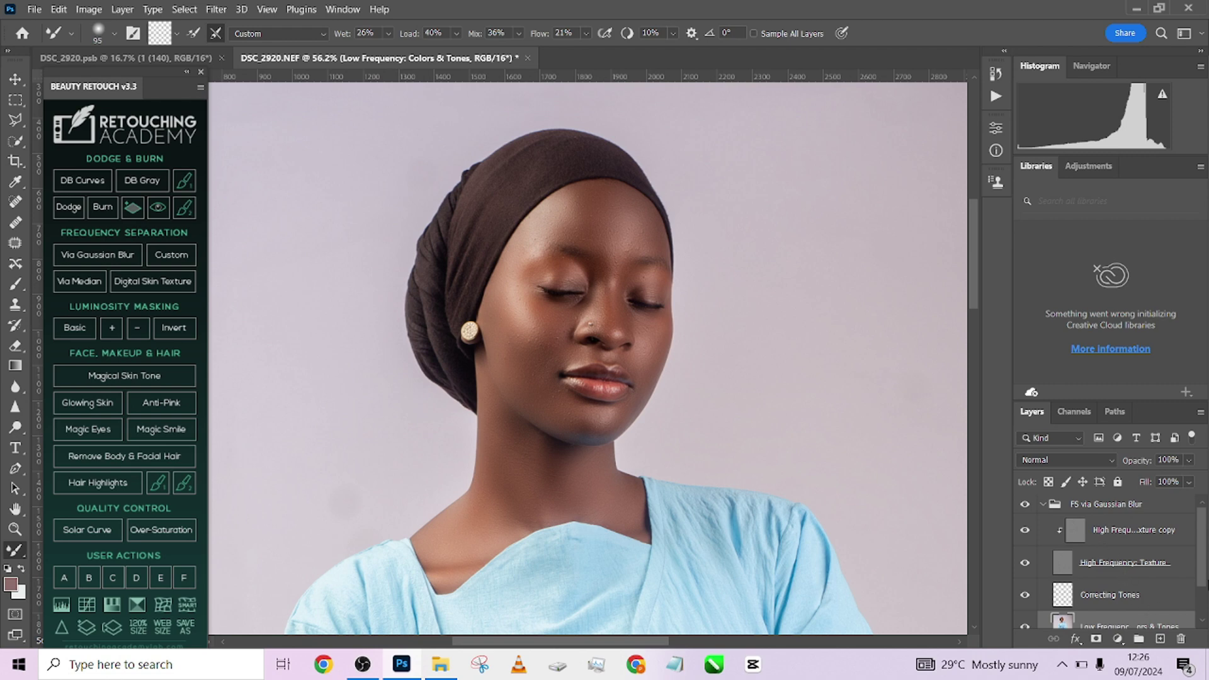
{"action": "left_click_drag", "start_coordinate": [1196, 553], "coordinate": [1206, 570]}
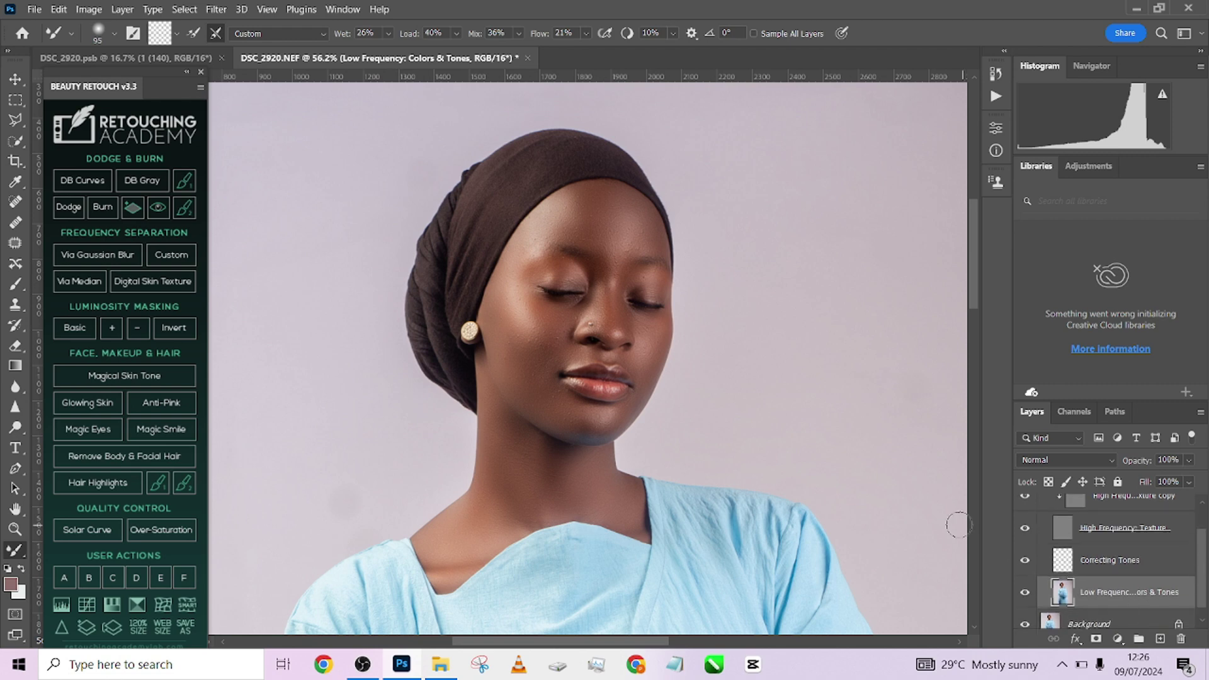
Apply Portraiture 4 with the Smoothing: Strong preset to the Low Frequency layer, hiding the High Frequency: Texture layer only while filtering.
{"action": "left_click", "coordinate": [1025, 531]}
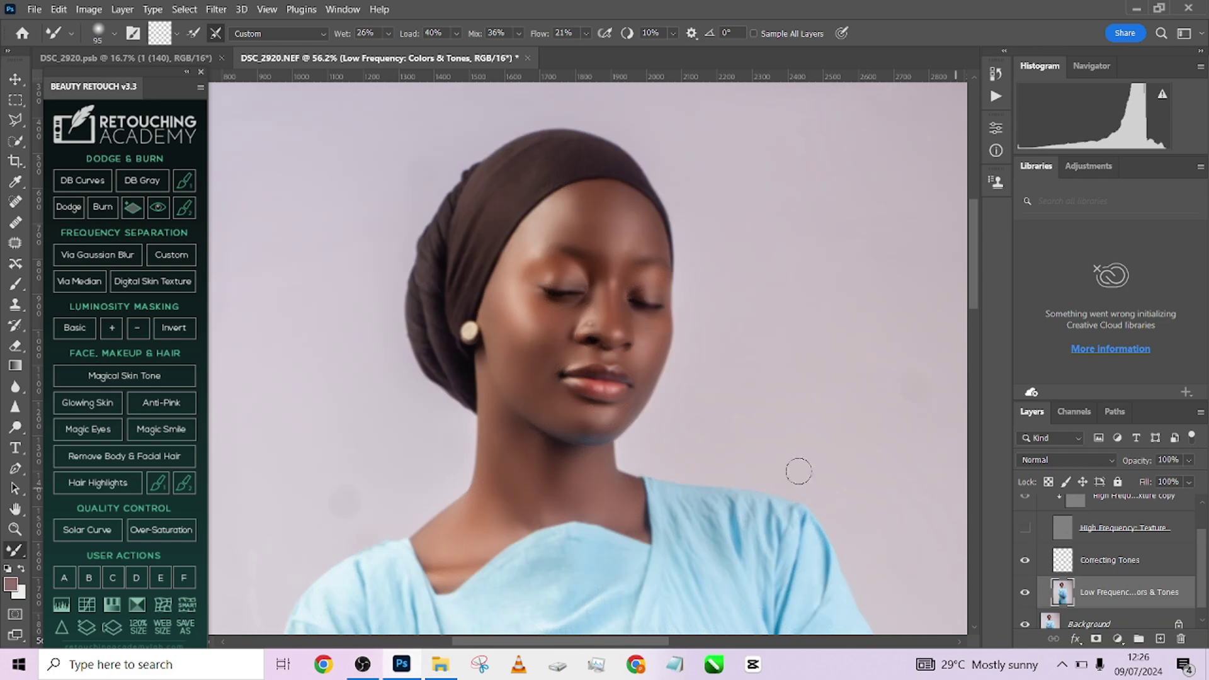
{"action": "scroll", "coordinate": [621, 389], "scroll_direction": "up", "scroll_amount": 4}
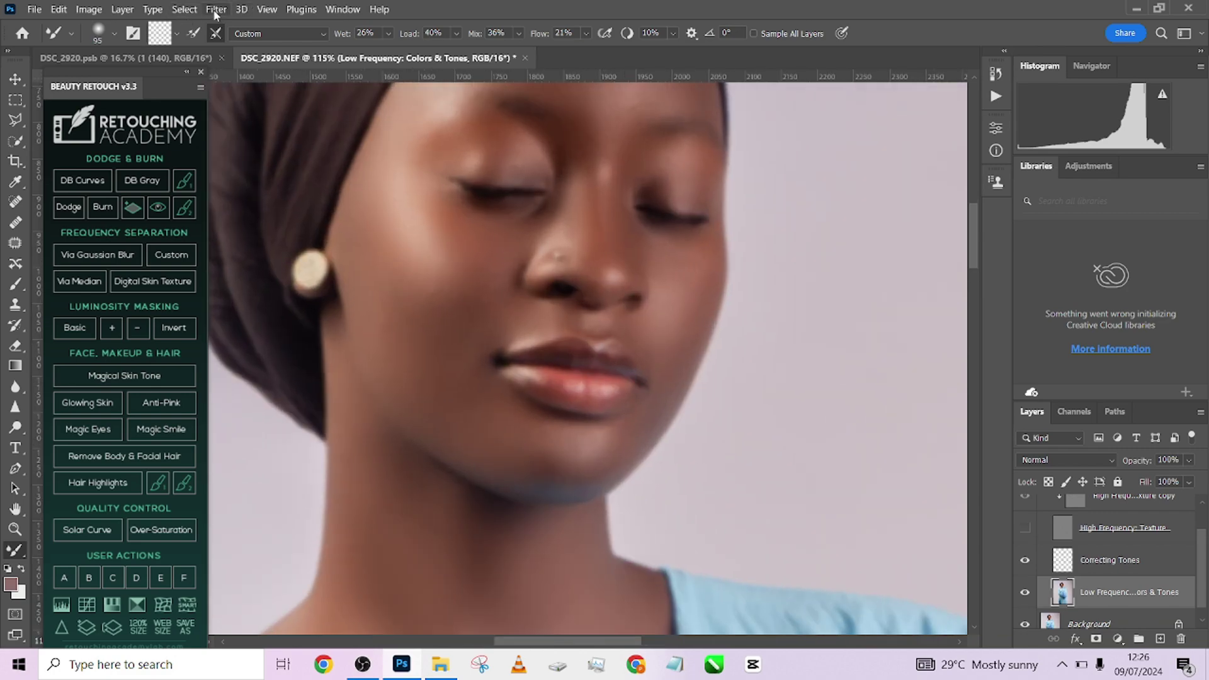
{"action": "left_click", "coordinate": [217, 11]}
{"action": "mouse_move", "coordinate": [264, 350]}
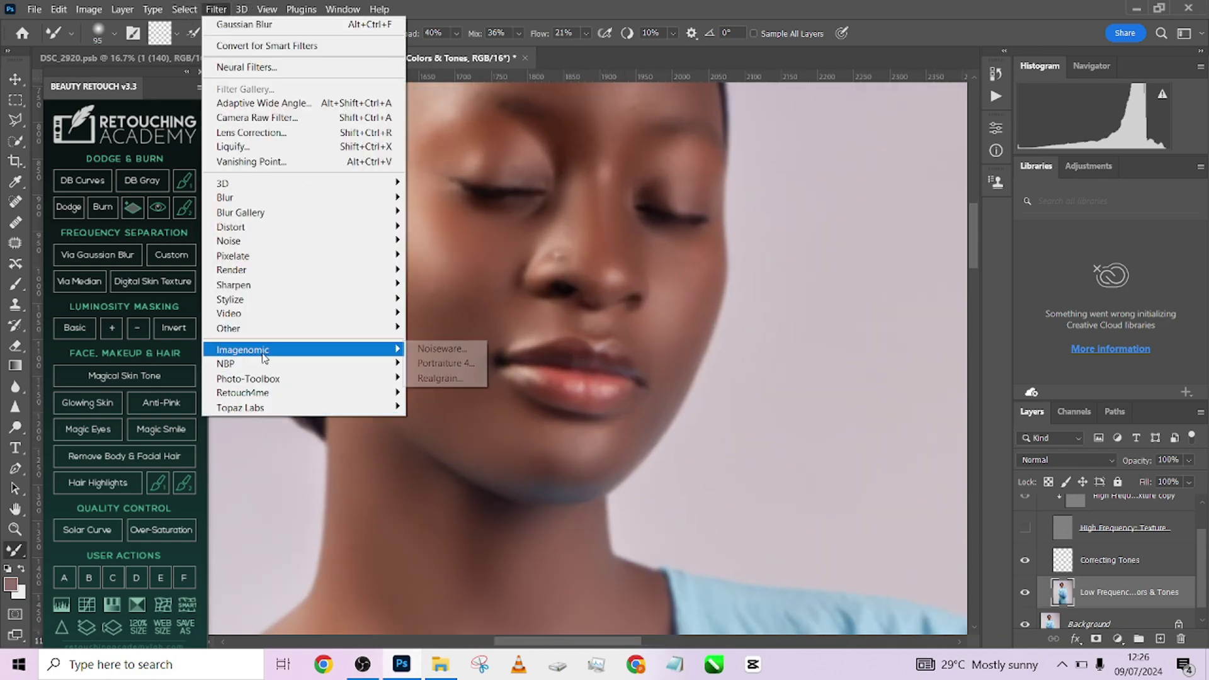
{"action": "left_click", "coordinate": [456, 364]}
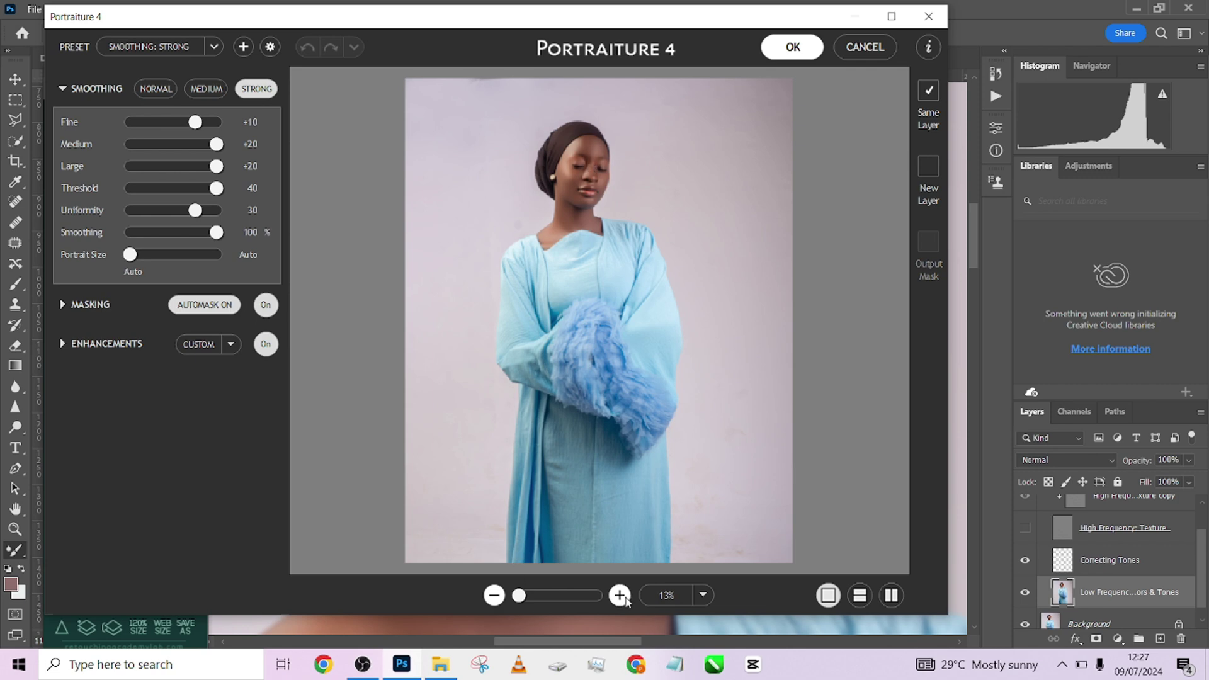
{"action": "left_click", "coordinate": [625, 598]}
{"action": "left_click", "coordinate": [625, 598]}
{"action": "left_click_drag", "start_coordinate": [565, 251], "coordinate": [585, 418]}
{"action": "left_click_drag", "start_coordinate": [565, 212], "coordinate": [564, 350]}
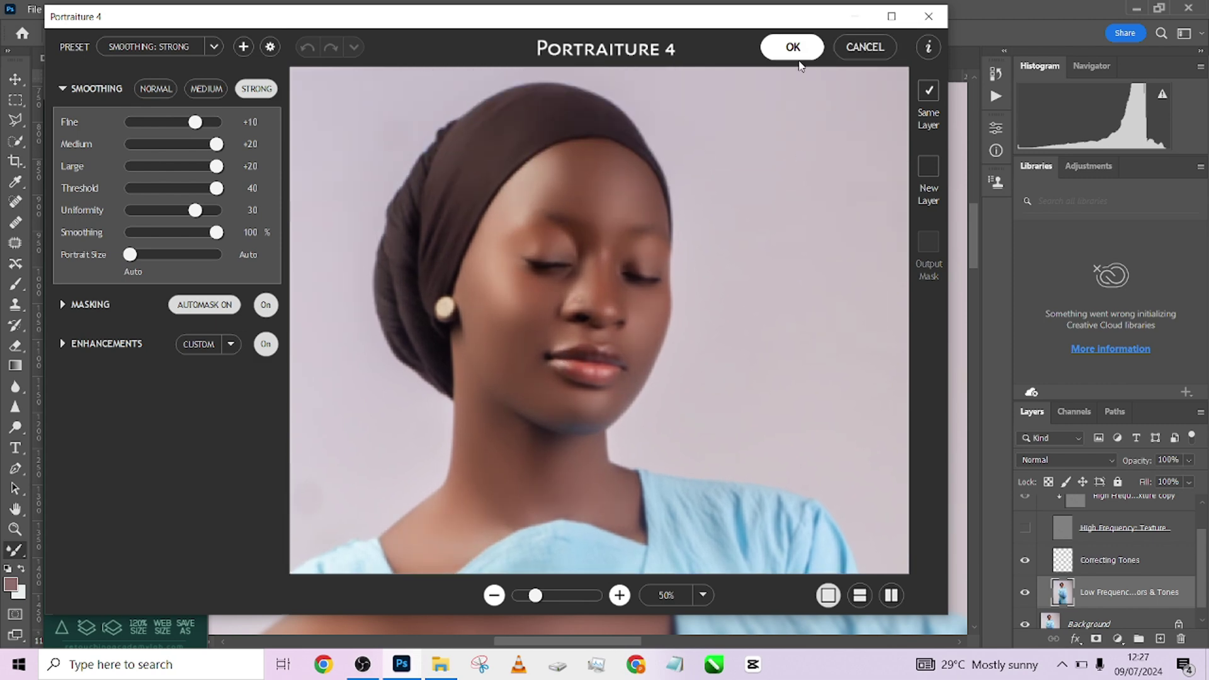
{"action": "left_click", "coordinate": [792, 48]}
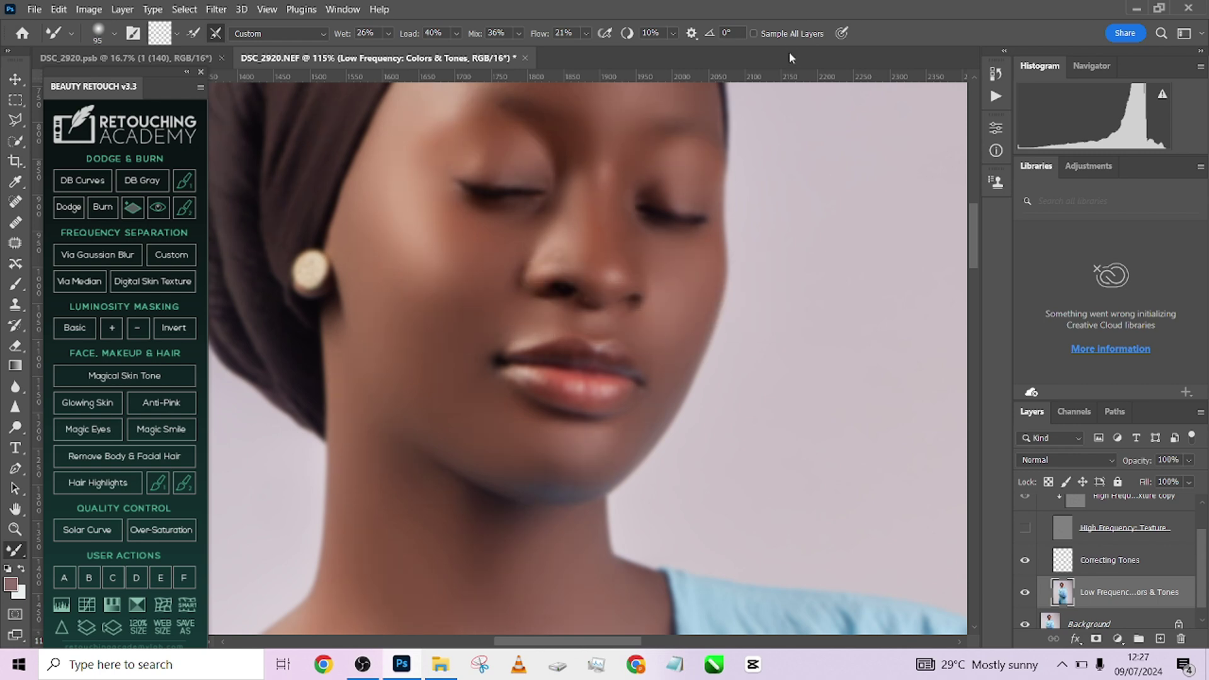
{"action": "left_click", "coordinate": [1025, 530]}
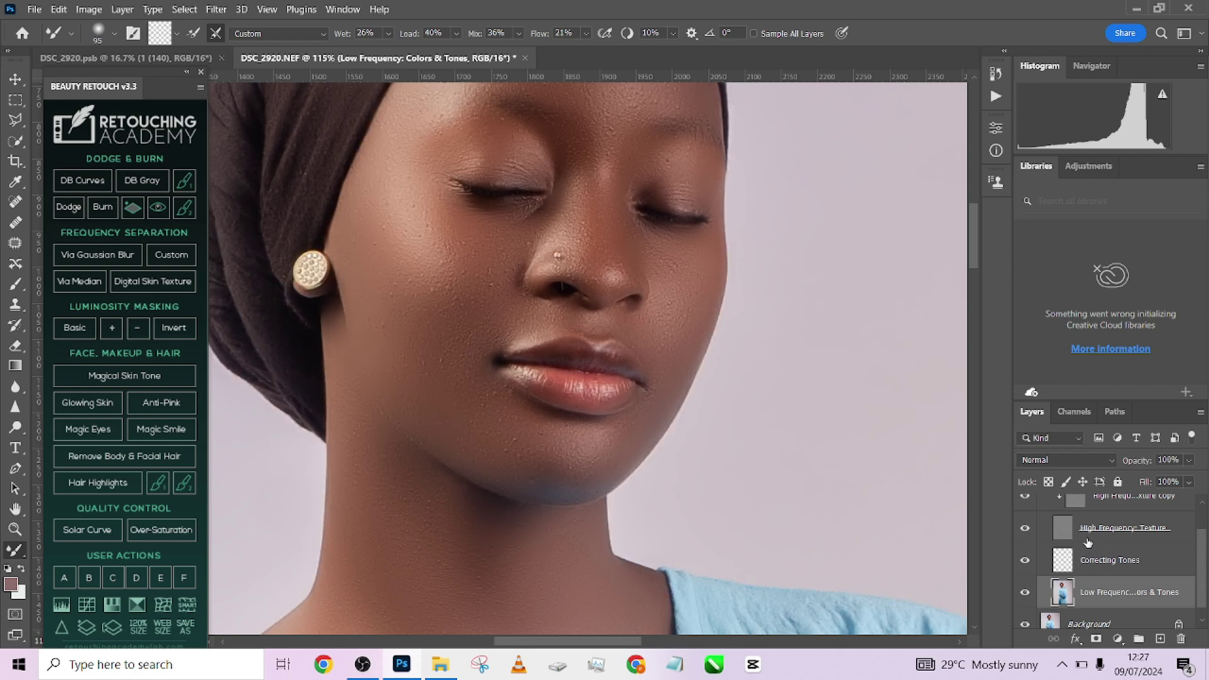
Compare the skin before and after Portraiture 4 using the history states, ending on the latest state.
{"action": "scroll", "coordinate": [1088, 541], "scroll_direction": "up", "scroll_amount": 1}
{"action": "left_click", "coordinate": [996, 96]}
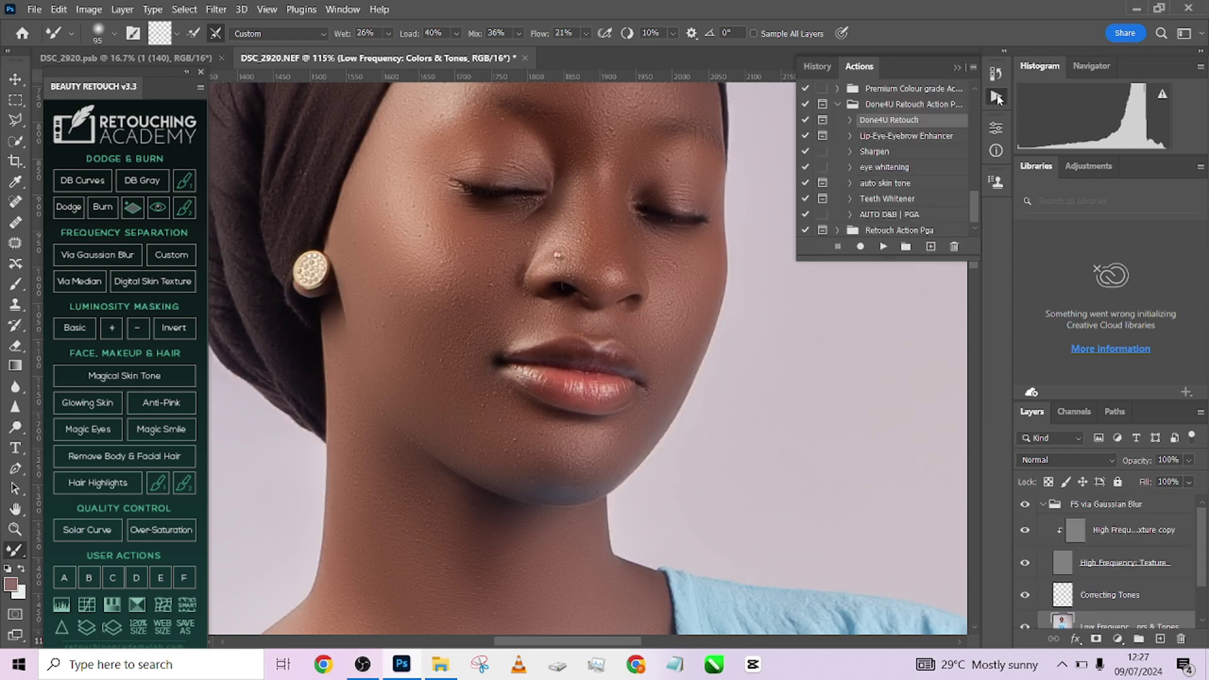
{"action": "left_click", "coordinate": [996, 74]}
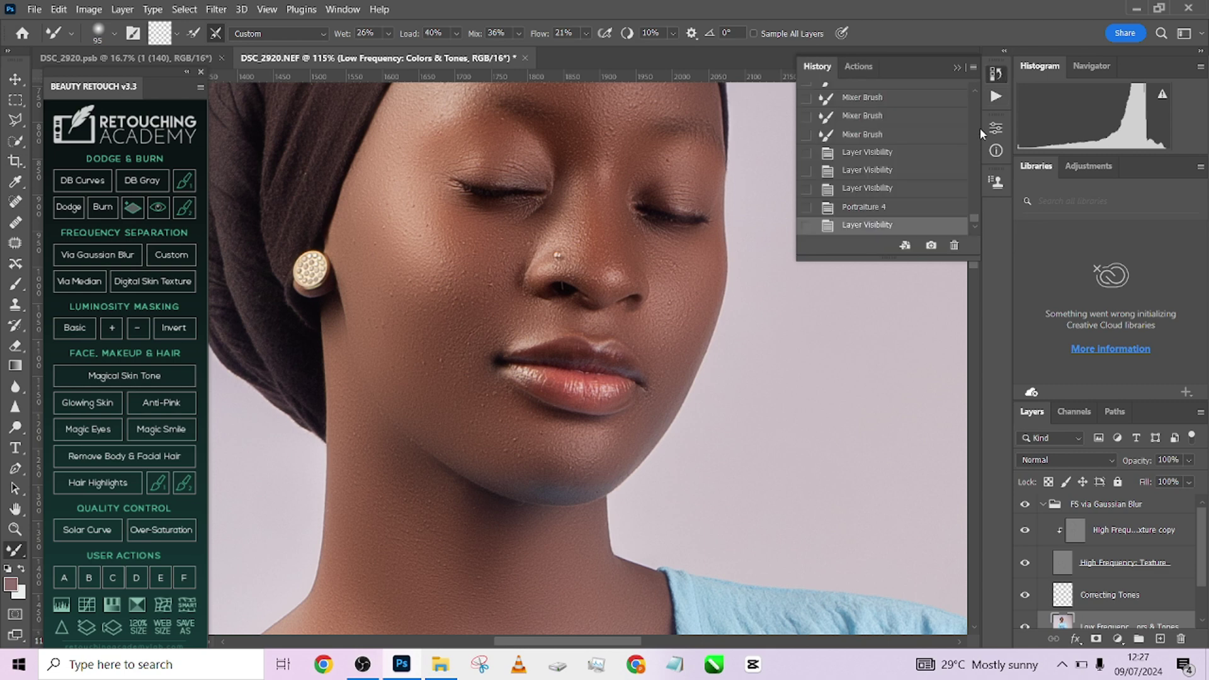
{"action": "left_click", "coordinate": [877, 189]}
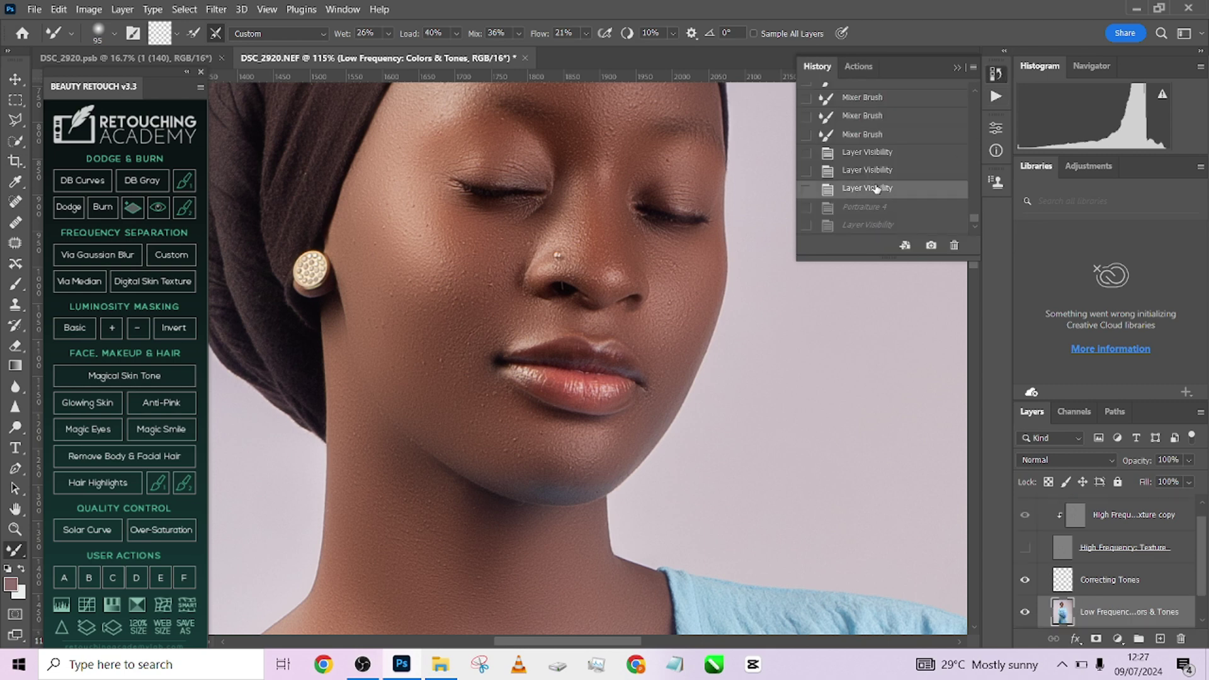
{"action": "left_click", "coordinate": [874, 208]}
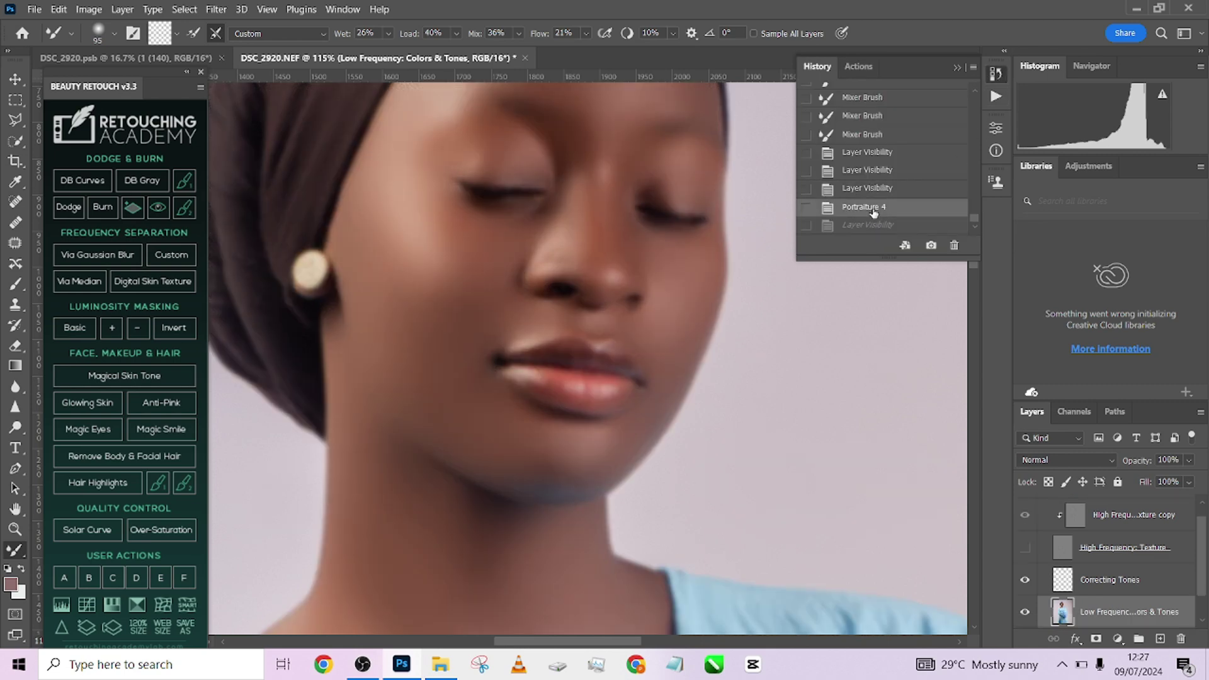
{"action": "left_click", "coordinate": [874, 189]}
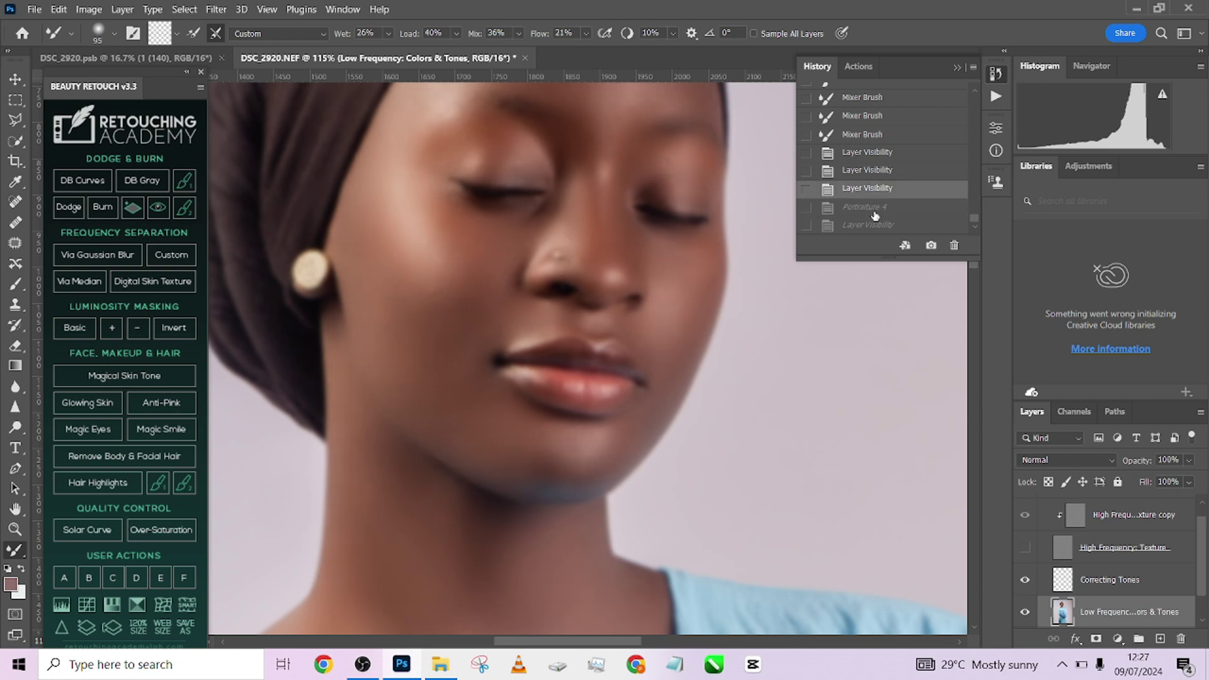
{"action": "left_click", "coordinate": [874, 208]}
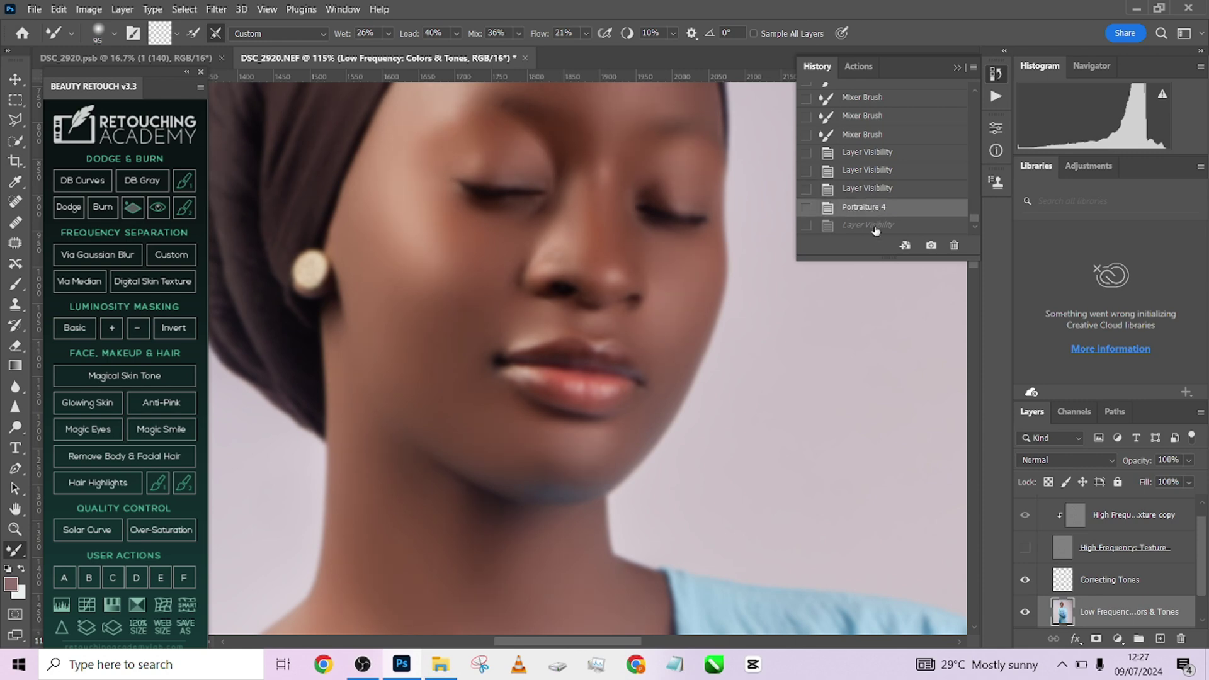
{"action": "left_click", "coordinate": [875, 226]}
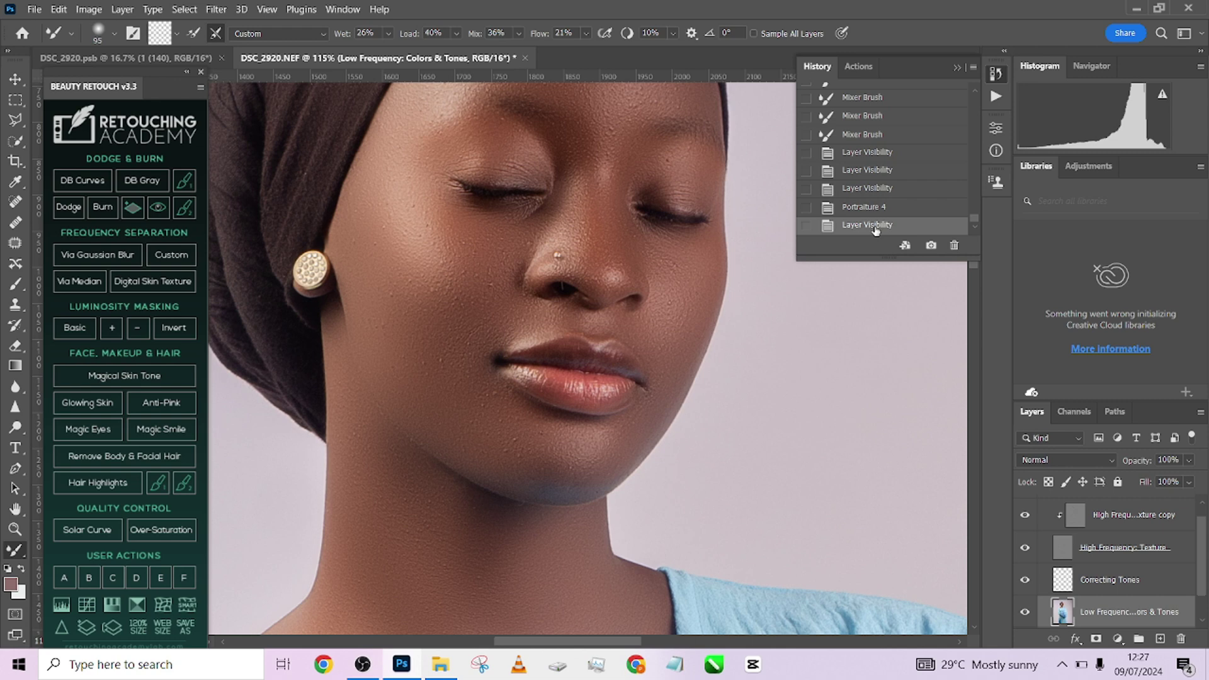
Check the portrait with the frequency separation group hidden and shown, and collapse the group.
{"action": "scroll", "coordinate": [1038, 535], "scroll_direction": "up", "scroll_amount": 1}
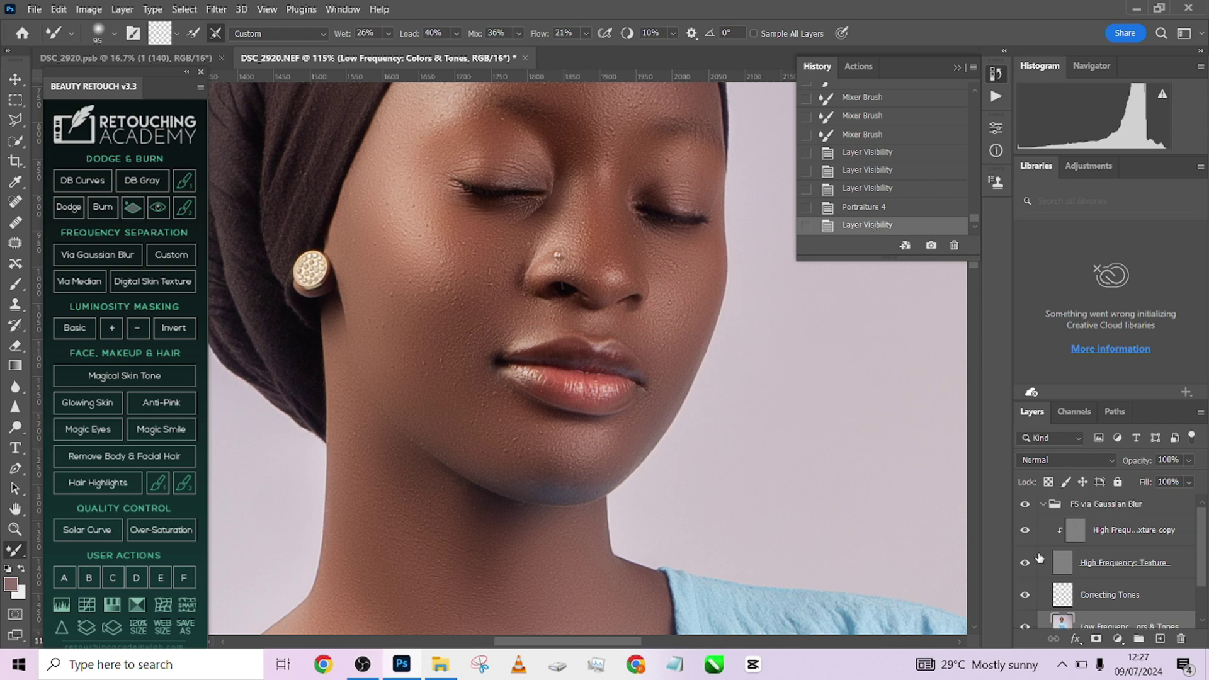
{"action": "left_click", "coordinate": [1025, 505]}
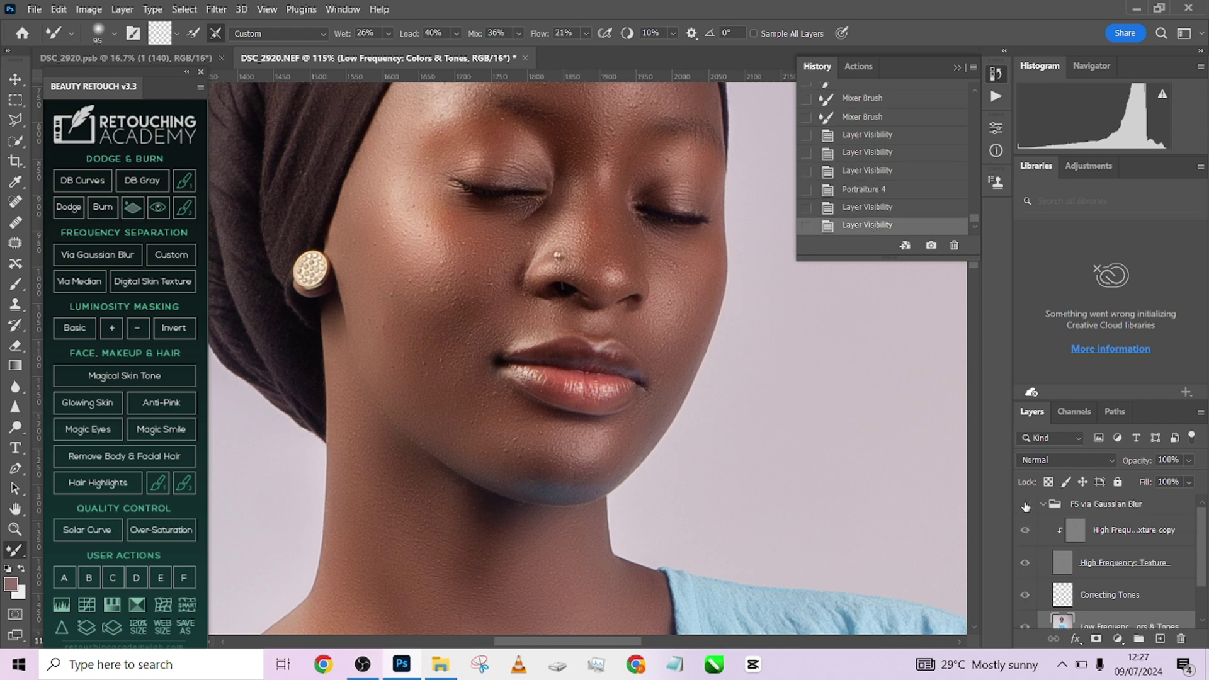
{"action": "left_click", "coordinate": [1025, 505]}
{"action": "scroll", "coordinate": [668, 441], "scroll_direction": "down", "scroll_amount": 6}
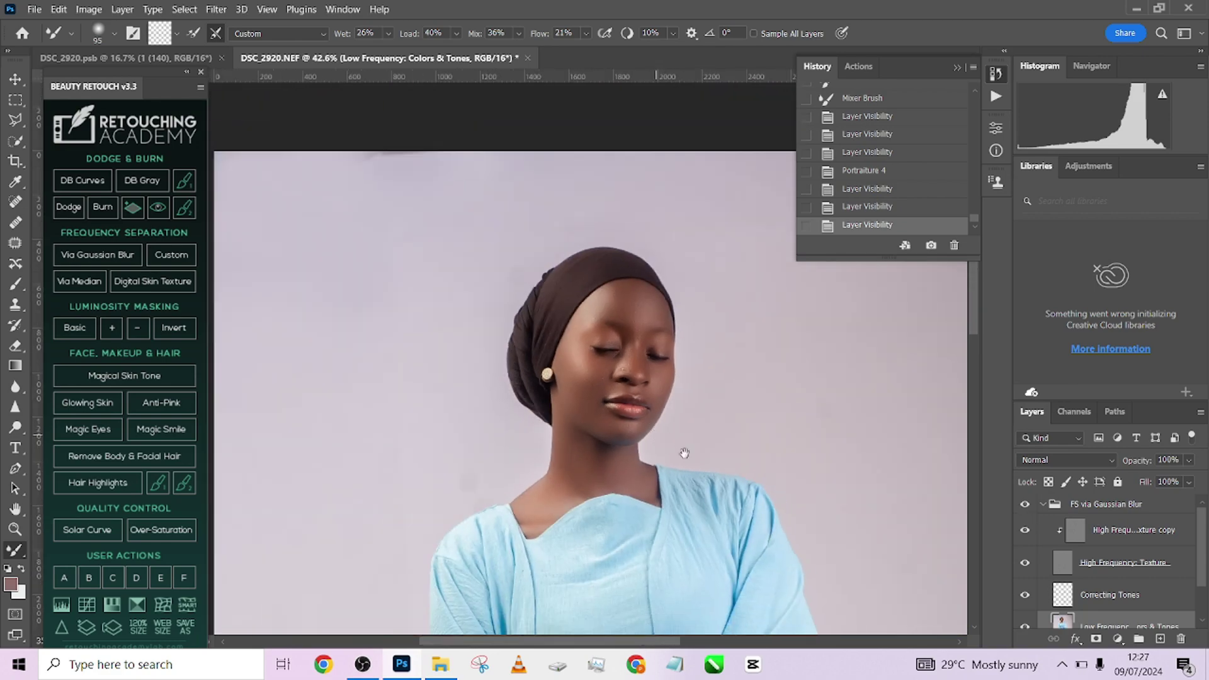
{"action": "left_click_drag", "start_coordinate": [685, 453], "coordinate": [647, 310]}
{"action": "left_click", "coordinate": [1043, 505]}
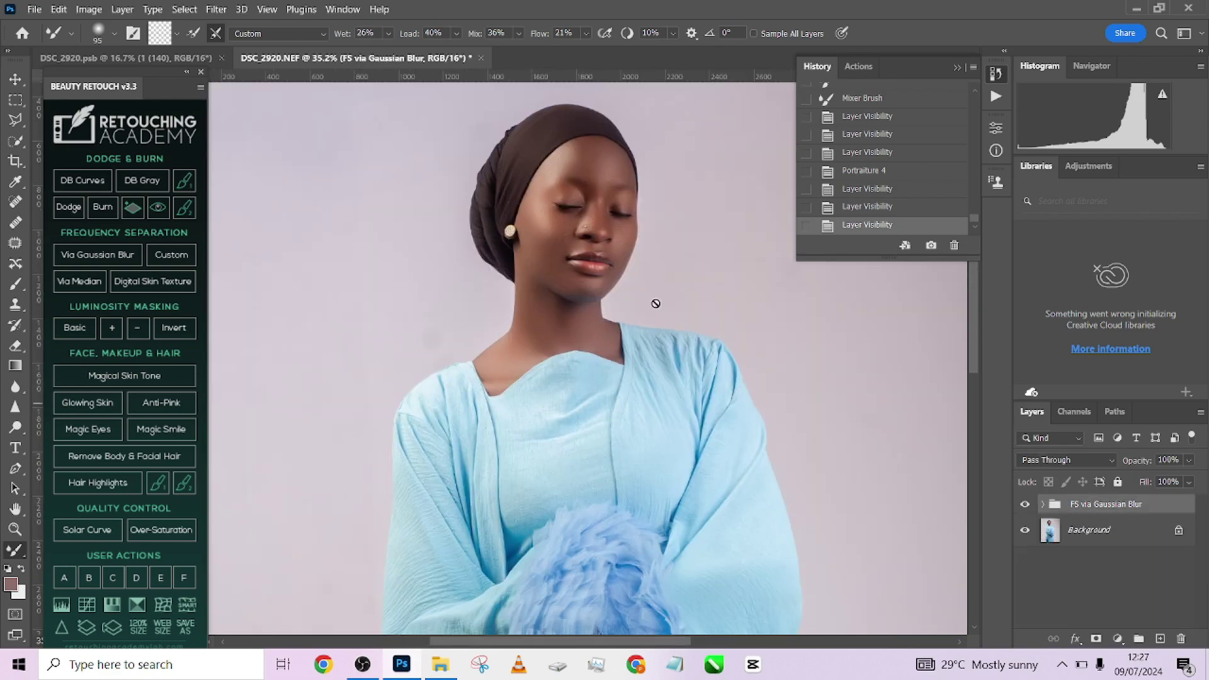
Run the AUTO D&B | PGA action from the Done4U Retouch Action Pack on the portrait.
{"action": "left_click", "coordinate": [858, 66]}
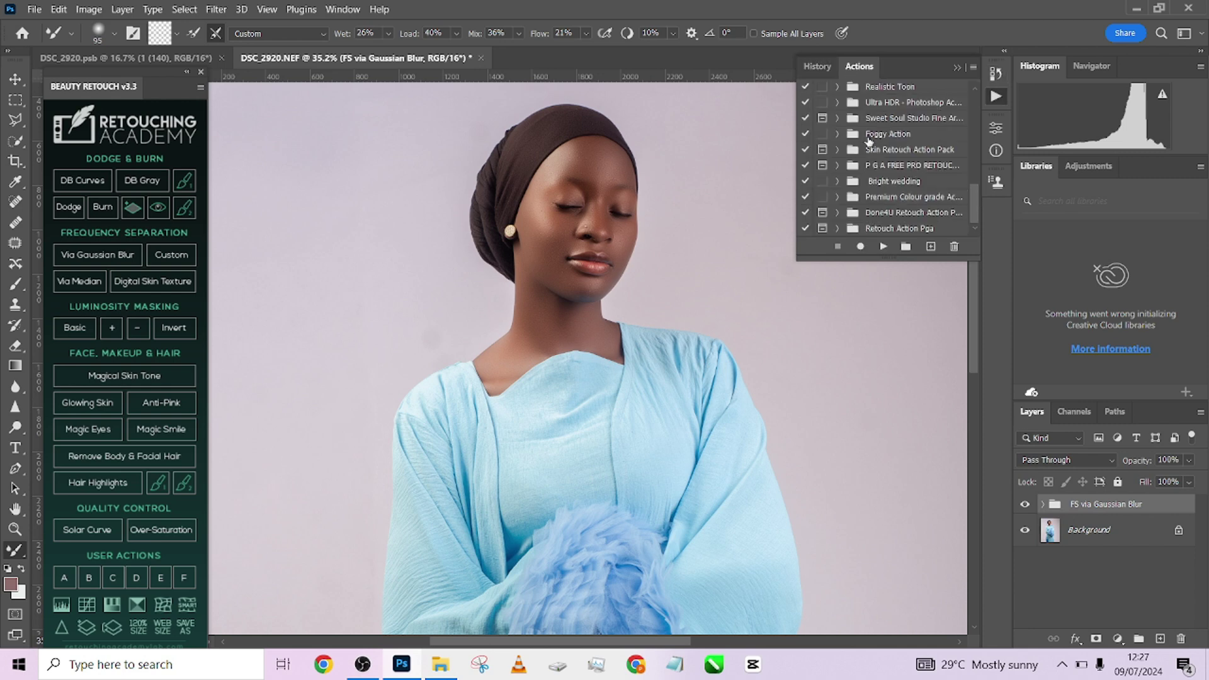
{"action": "left_click", "coordinate": [839, 229]}
{"action": "left_click", "coordinate": [838, 182]}
{"action": "left_click", "coordinate": [837, 212]}
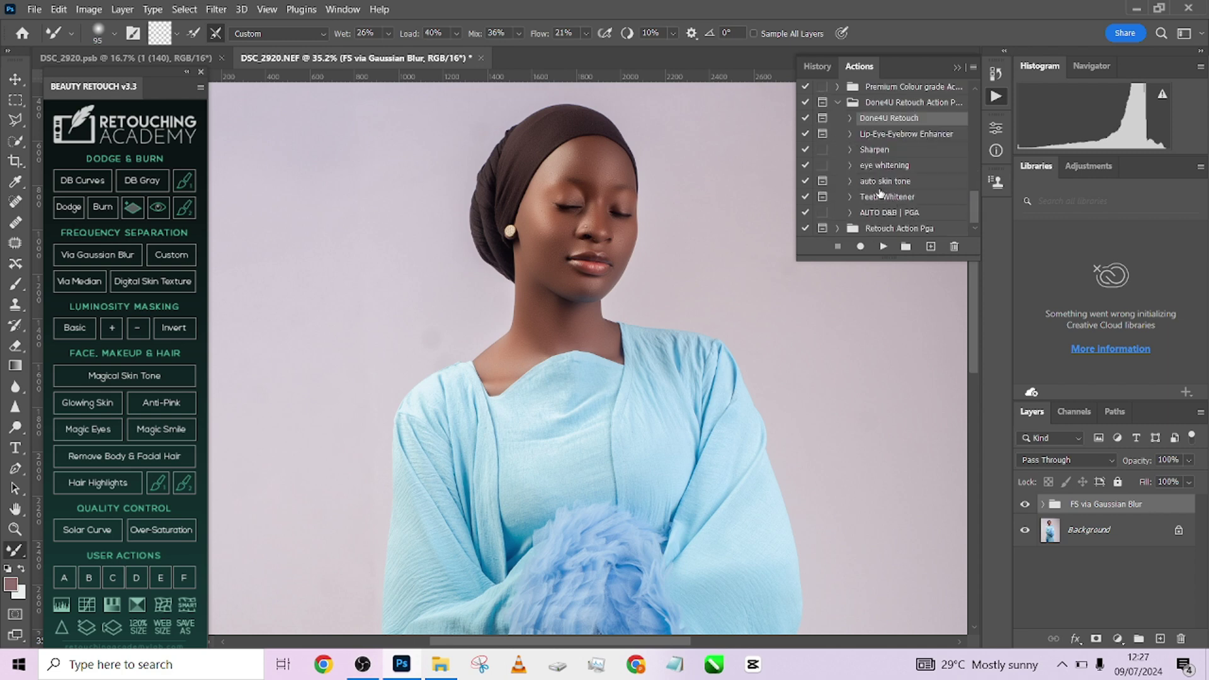
{"action": "left_click", "coordinate": [884, 214]}
{"action": "left_click", "coordinate": [884, 247]}
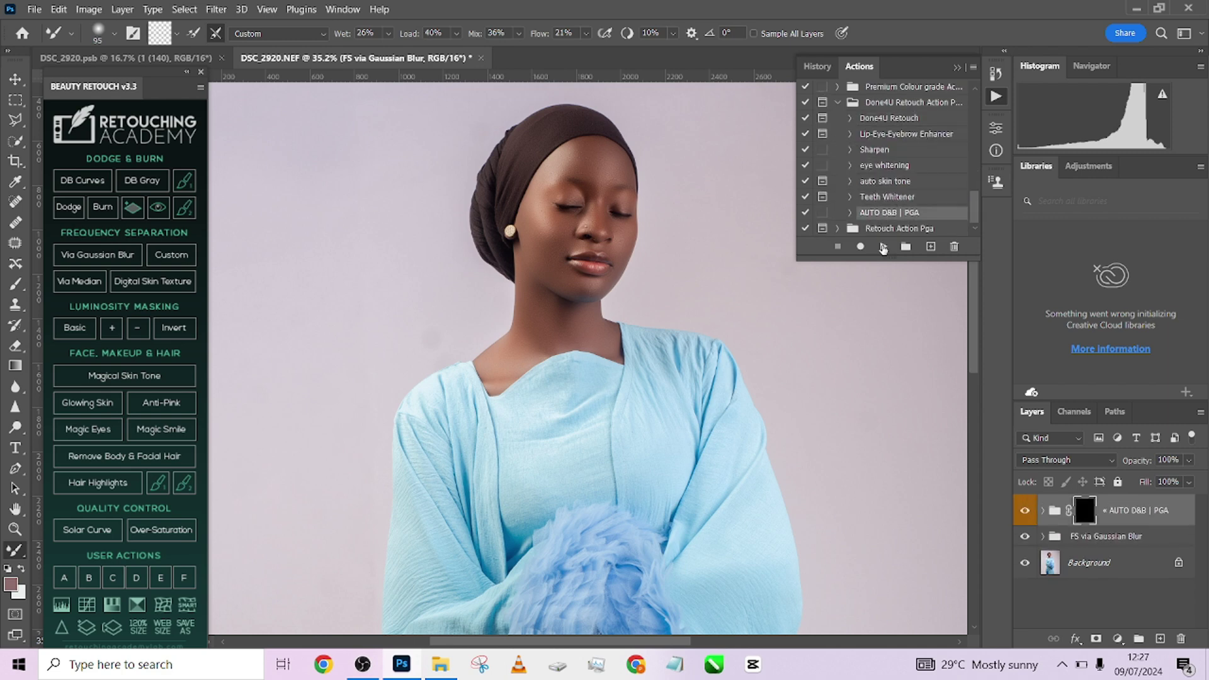
Paint white with a soft brush on the AUTO D&B | PGA group's mask over the face and neck.
{"action": "left_click", "coordinate": [15, 284]}
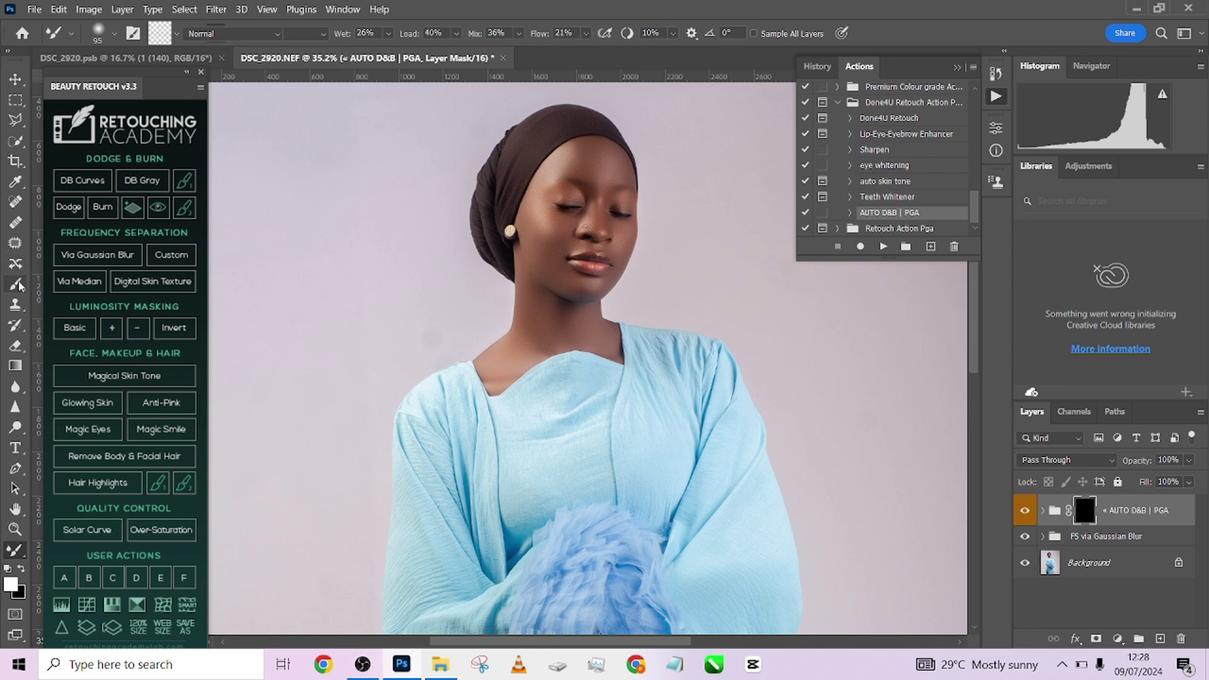
{"action": "right_click", "coordinate": [591, 218], "text": "alt"}
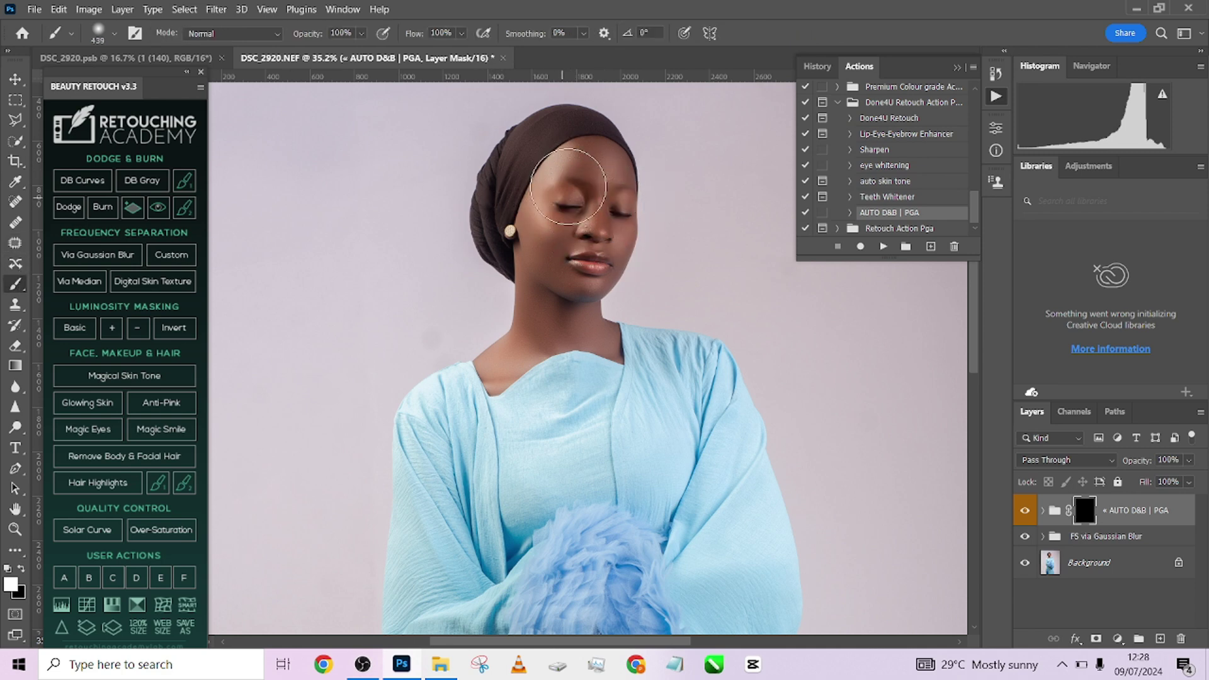
{"action": "mouse_move", "coordinate": [572, 191]}
{"action": "left_mouse_down"}
{"action": "mouse_move", "coordinate": [570, 279]}
{"action": "mouse_move", "coordinate": [592, 221]}
{"action": "mouse_move", "coordinate": [587, 168]}
{"action": "mouse_move", "coordinate": [577, 199]}
{"action": "mouse_move", "coordinate": [598, 242]}
{"action": "mouse_move", "coordinate": [575, 287]}
{"action": "mouse_move", "coordinate": [554, 297]}
{"action": "mouse_move", "coordinate": [592, 282]}
{"action": "mouse_move", "coordinate": [597, 247]}
{"action": "left_mouse_up"}
{"action": "right_click", "coordinate": [568, 291], "text": "alt"}
{"action": "scroll", "coordinate": [556, 317], "scroll_direction": "up", "scroll_amount": 6}
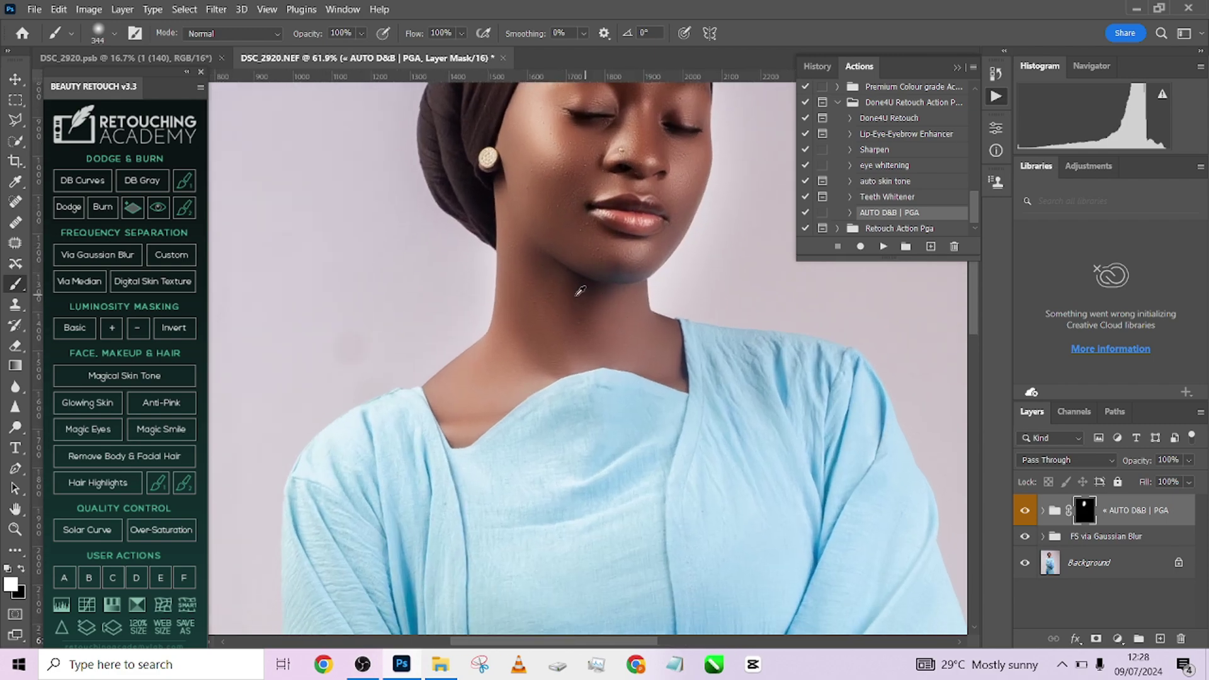
{"action": "right_click", "coordinate": [580, 293], "text": "alt"}
{"action": "mouse_move", "coordinate": [521, 323]}
{"action": "left_mouse_down"}
{"action": "mouse_move", "coordinate": [476, 421]}
{"action": "mouse_move", "coordinate": [463, 425]}
{"action": "mouse_move", "coordinate": [462, 390]}
{"action": "mouse_move", "coordinate": [496, 393]}
{"action": "mouse_move", "coordinate": [553, 349]}
{"action": "mouse_move", "coordinate": [620, 345]}
{"action": "mouse_move", "coordinate": [628, 307]}
{"action": "left_mouse_up"}
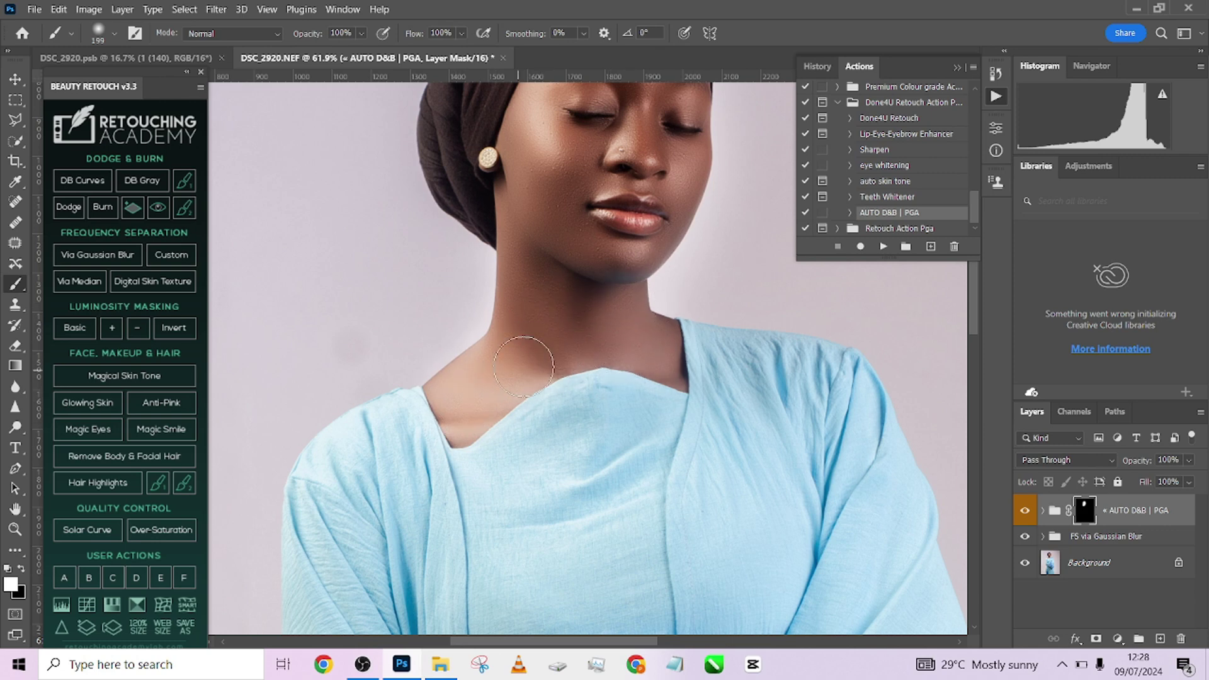
Clean up the dodge-and-burn mask along the dress neckline by painting it black.
{"action": "key", "text": "x"}
{"action": "key", "text": "x"}
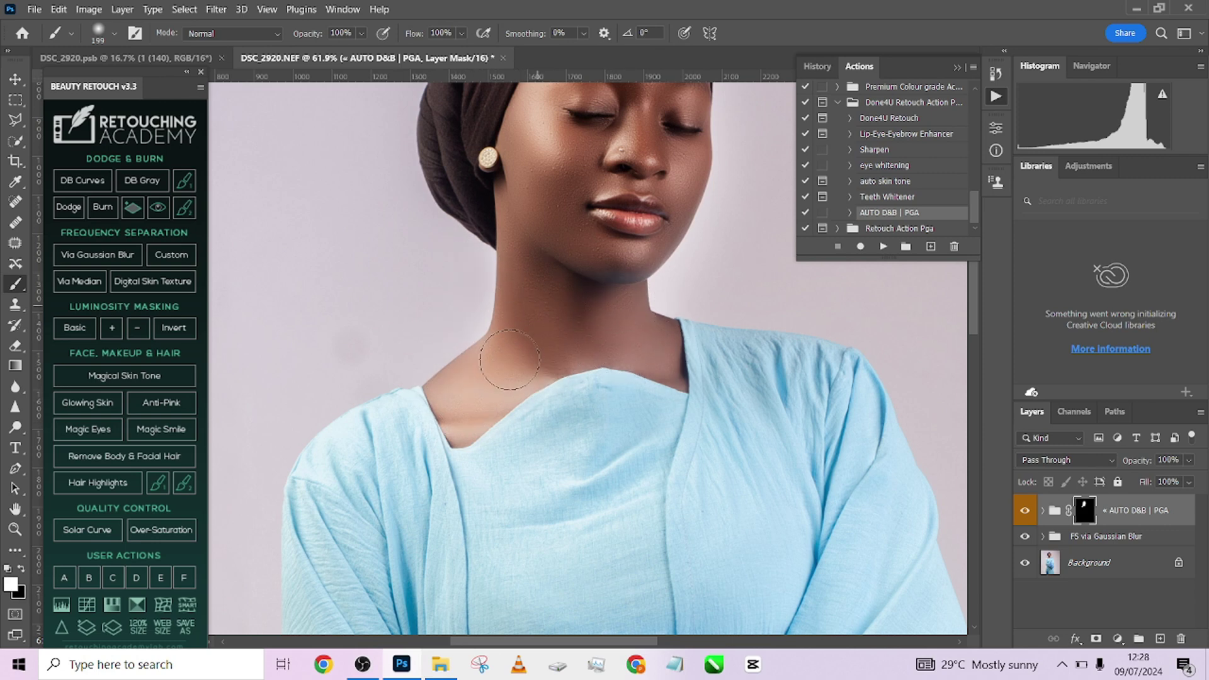
{"action": "key", "text": "x"}
{"action": "mouse_move", "coordinate": [563, 367]}
{"action": "left_mouse_down"}
{"action": "mouse_move", "coordinate": [449, 388]}
{"action": "mouse_move", "coordinate": [547, 368]}
{"action": "mouse_move", "coordinate": [532, 358]}
{"action": "mouse_move", "coordinate": [530, 369]}
{"action": "mouse_move", "coordinate": [534, 352]}
{"action": "mouse_move", "coordinate": [557, 376]}
{"action": "mouse_move", "coordinate": [570, 373]}
{"action": "mouse_move", "coordinate": [557, 363]}
{"action": "mouse_move", "coordinate": [591, 376]}
{"action": "left_mouse_up"}
{"action": "key", "text": "x"}
{"action": "key", "text": "x"}
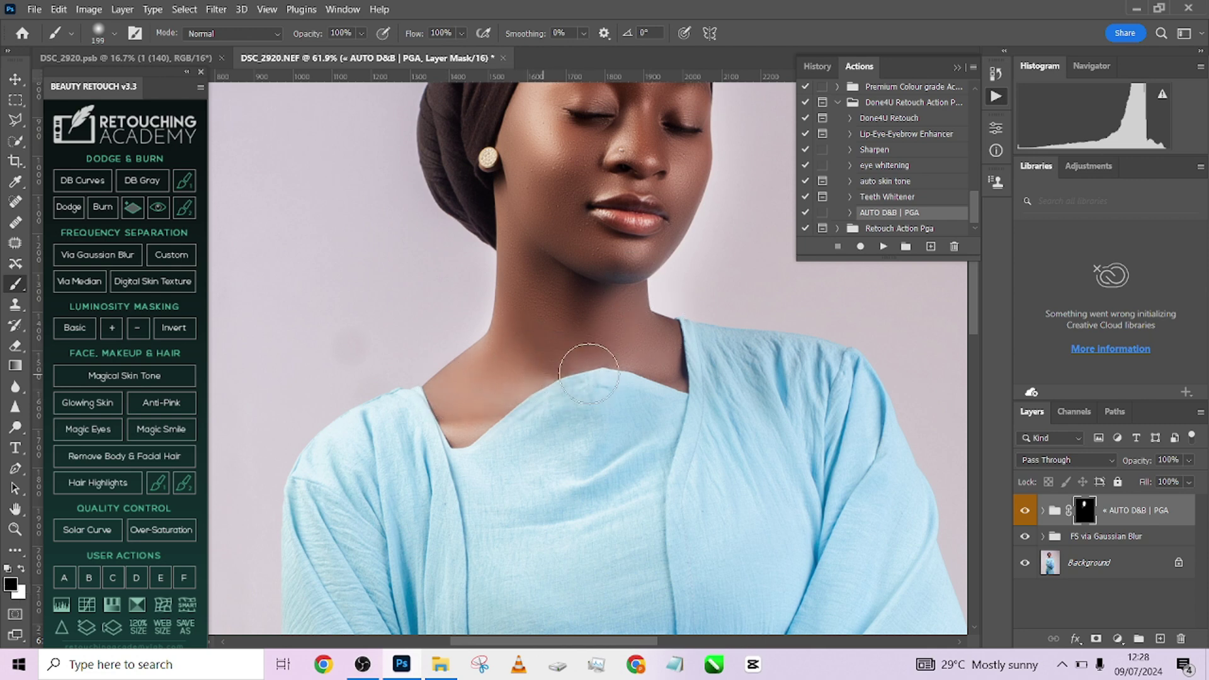
Set the AUTO D&B | PGA group's opacity to 52%, comparing the face with the group hidden and shown.
{"action": "left_click_drag", "start_coordinate": [612, 243], "coordinate": [589, 364]}
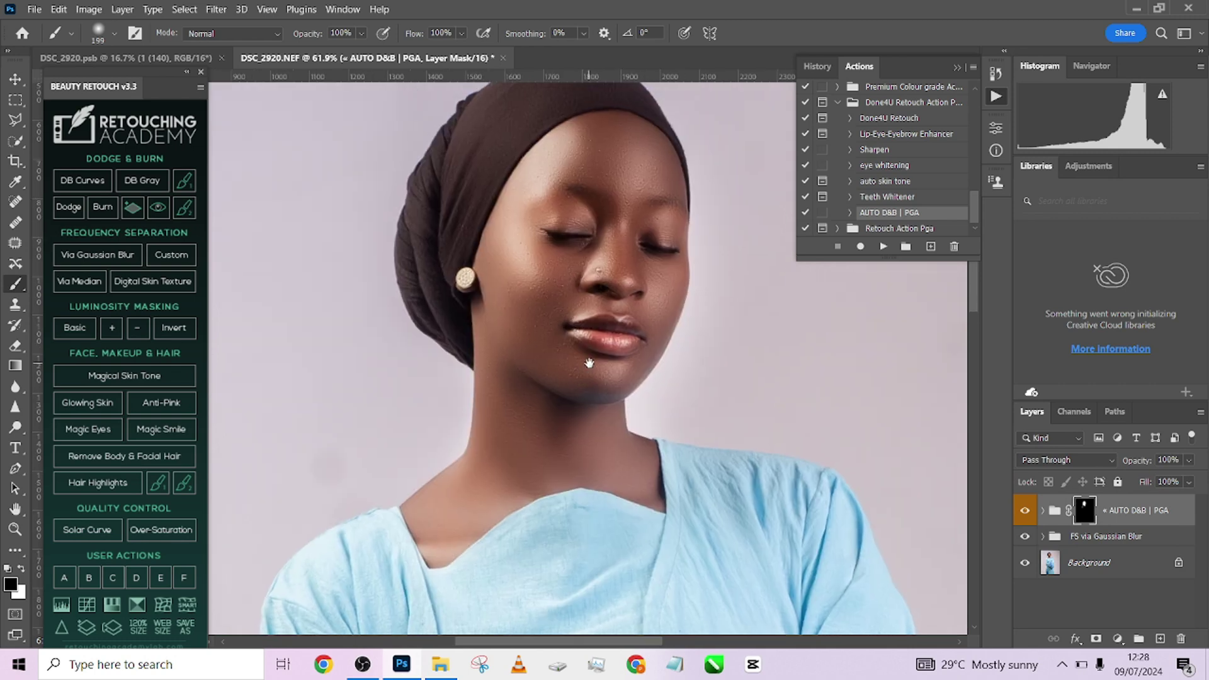
{"action": "left_click", "coordinate": [1027, 517]}
{"action": "left_click", "coordinate": [1026, 516]}
{"action": "left_click", "coordinate": [1167, 480]}
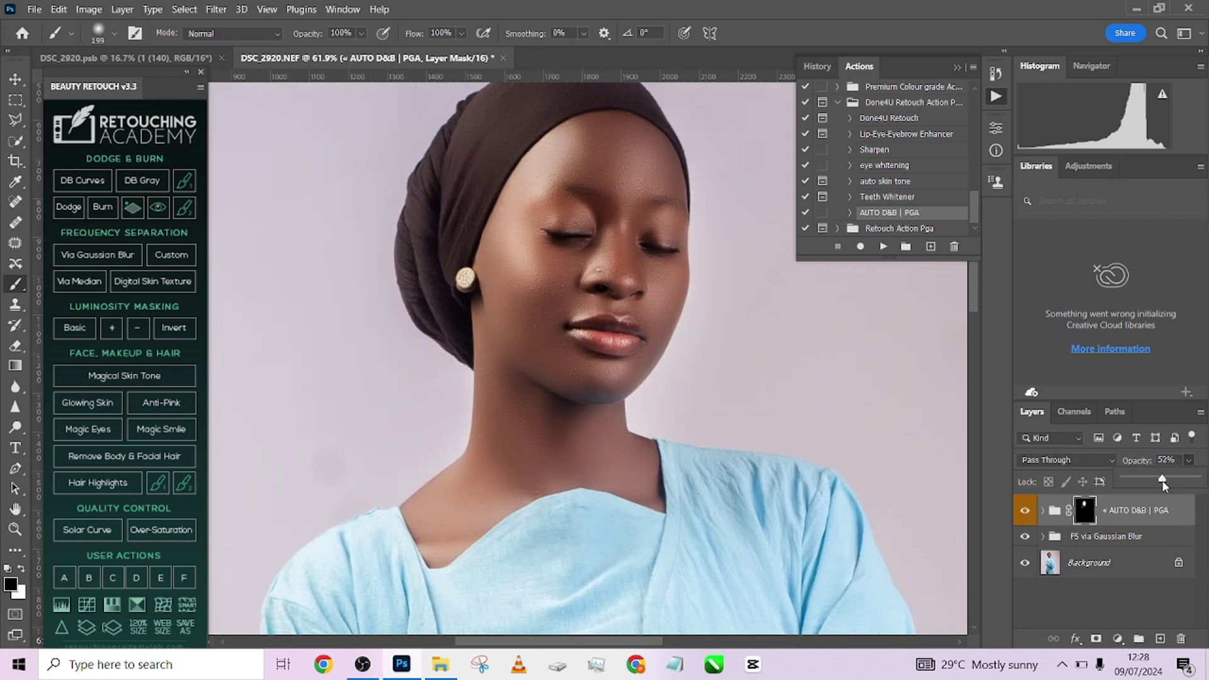
{"action": "left_click", "coordinate": [1025, 515]}
{"action": "left_click", "coordinate": [1025, 515]}
Flatten all layers of the portrait into a single Background layer.
{"action": "scroll", "coordinate": [568, 364], "scroll_direction": "down", "scroll_amount": 5}
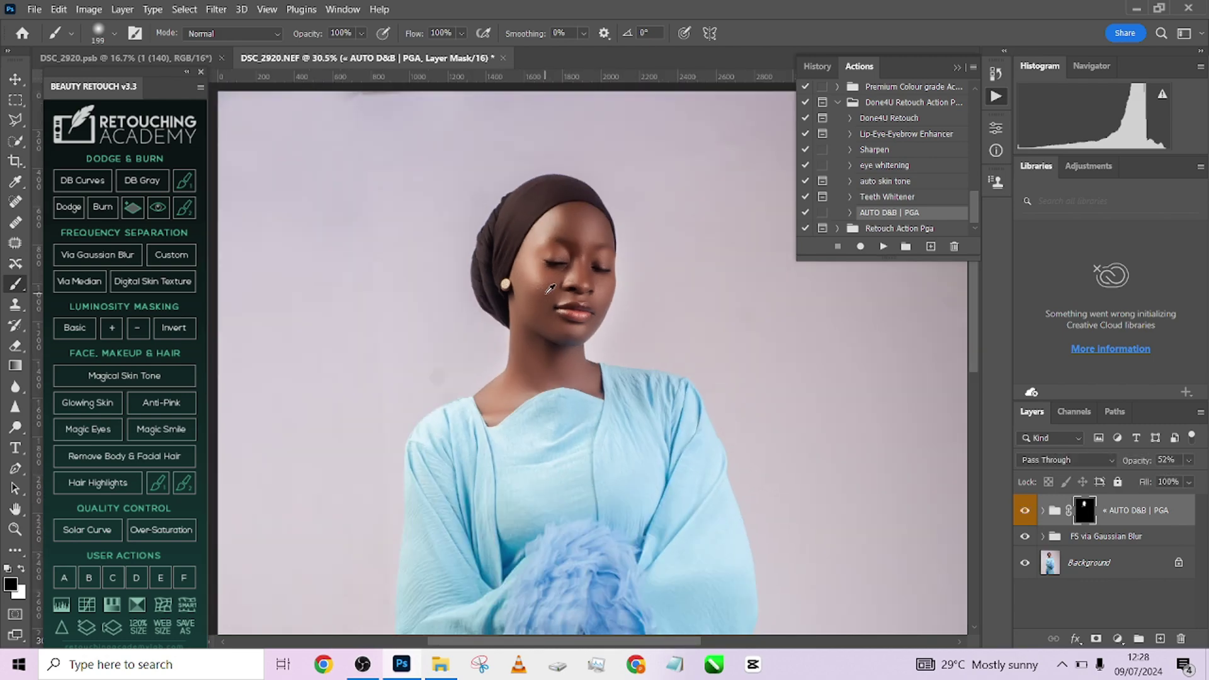
{"action": "left_click_drag", "start_coordinate": [551, 274], "coordinate": [546, 235]}
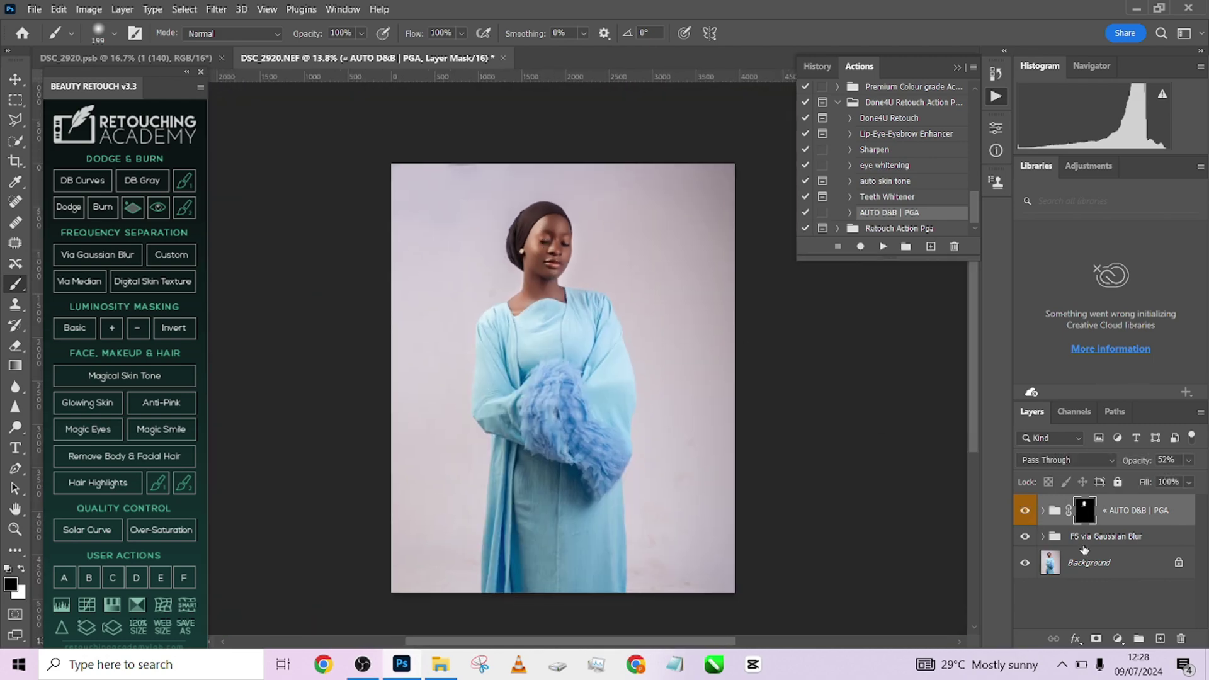
{"action": "right_click", "coordinate": [1145, 576]}
{"action": "left_click", "coordinate": [1126, 531]}
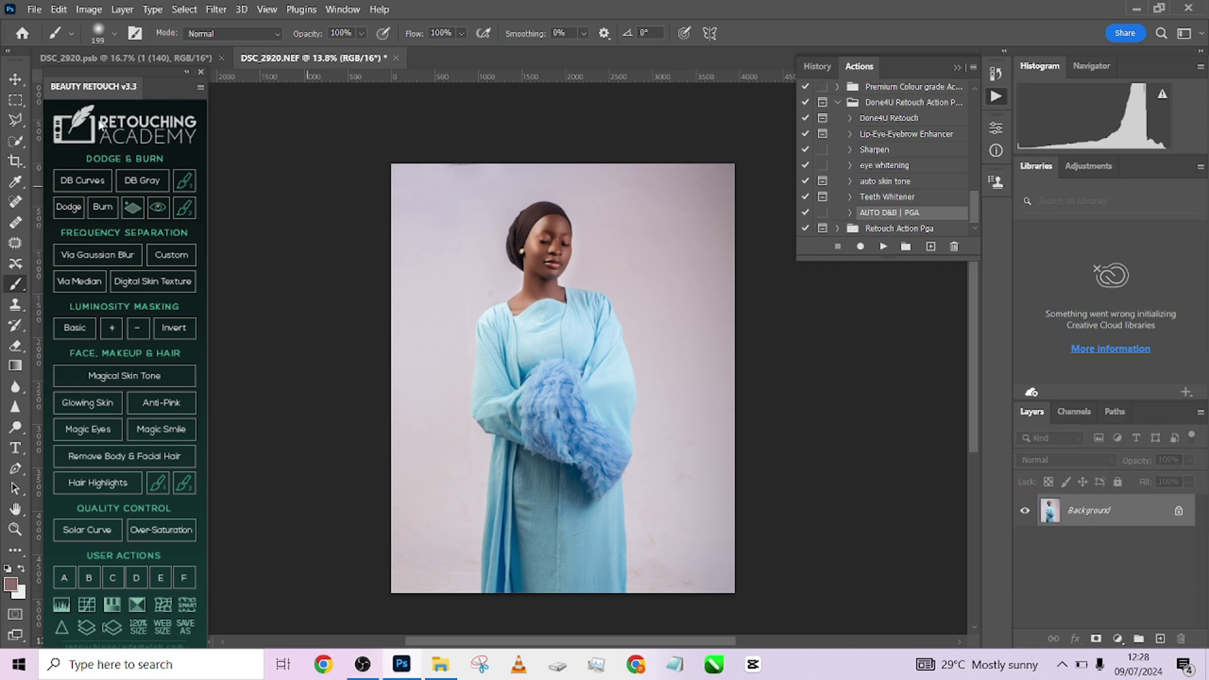
Select the backdrop by inverting a selection of the subject, and duplicate the Background layer.
{"action": "left_click", "coordinate": [15, 141]}
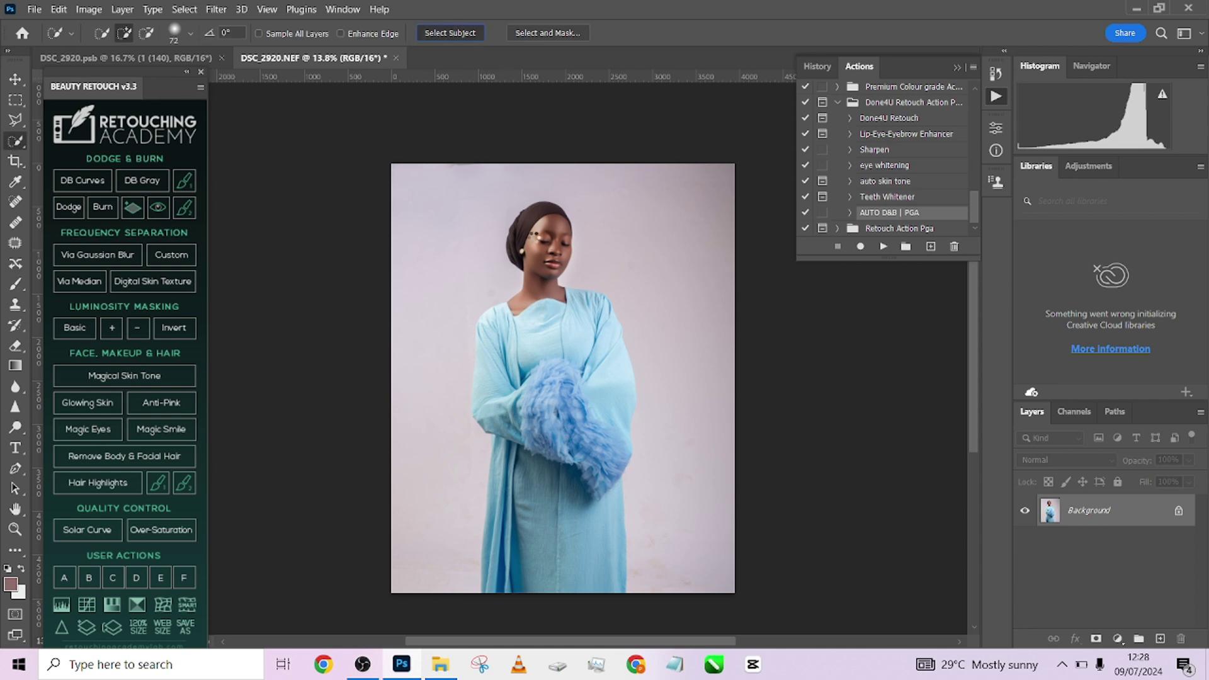
{"action": "right_click", "coordinate": [588, 290]}
{"action": "left_click", "coordinate": [798, 394]}
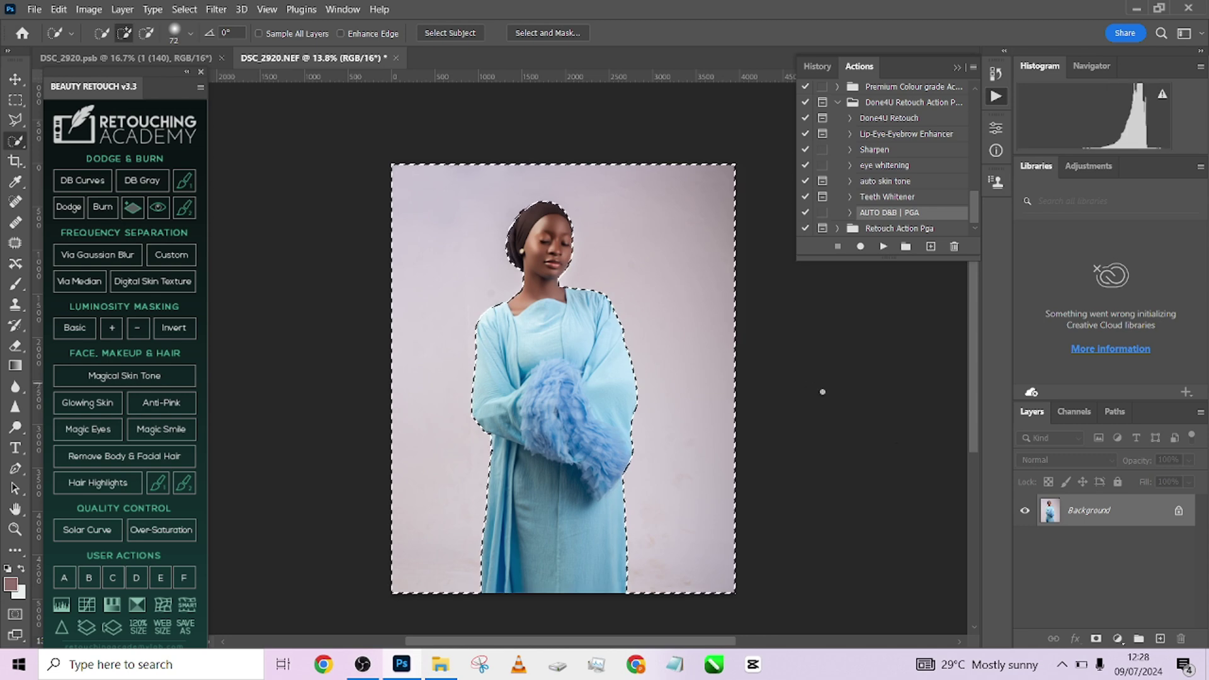
{"action": "left_click_drag", "start_coordinate": [1099, 519], "coordinate": [1163, 643]}
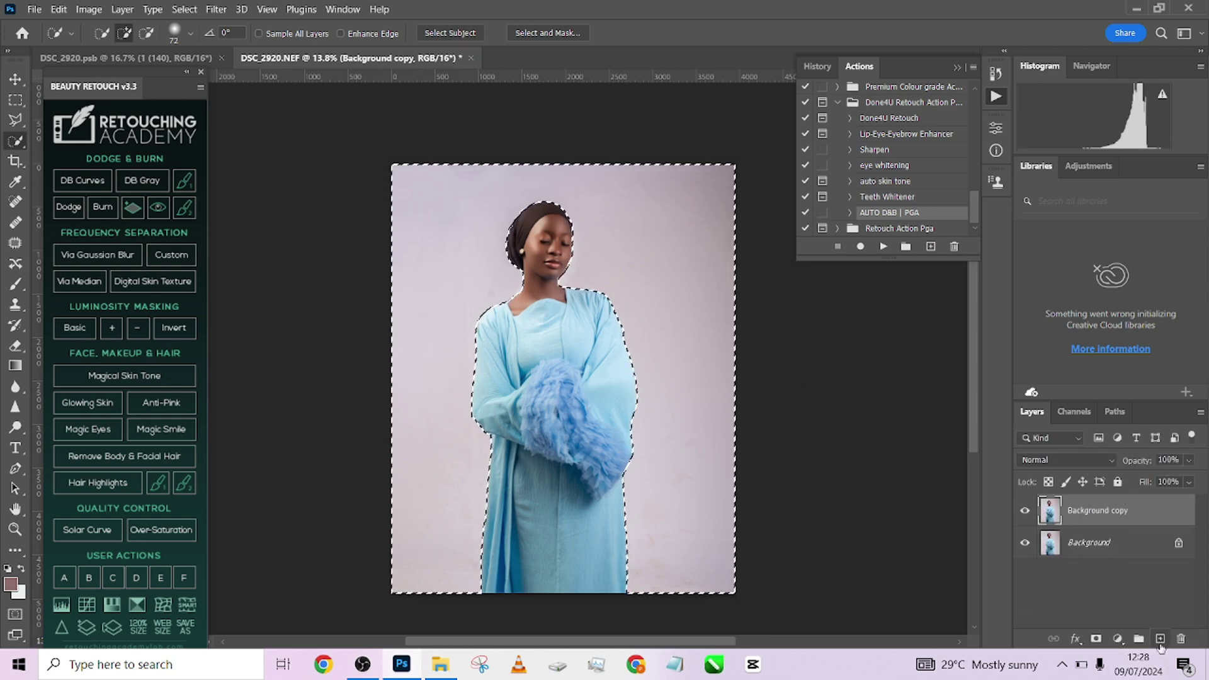
{"action": "right_click", "coordinate": [689, 432]}
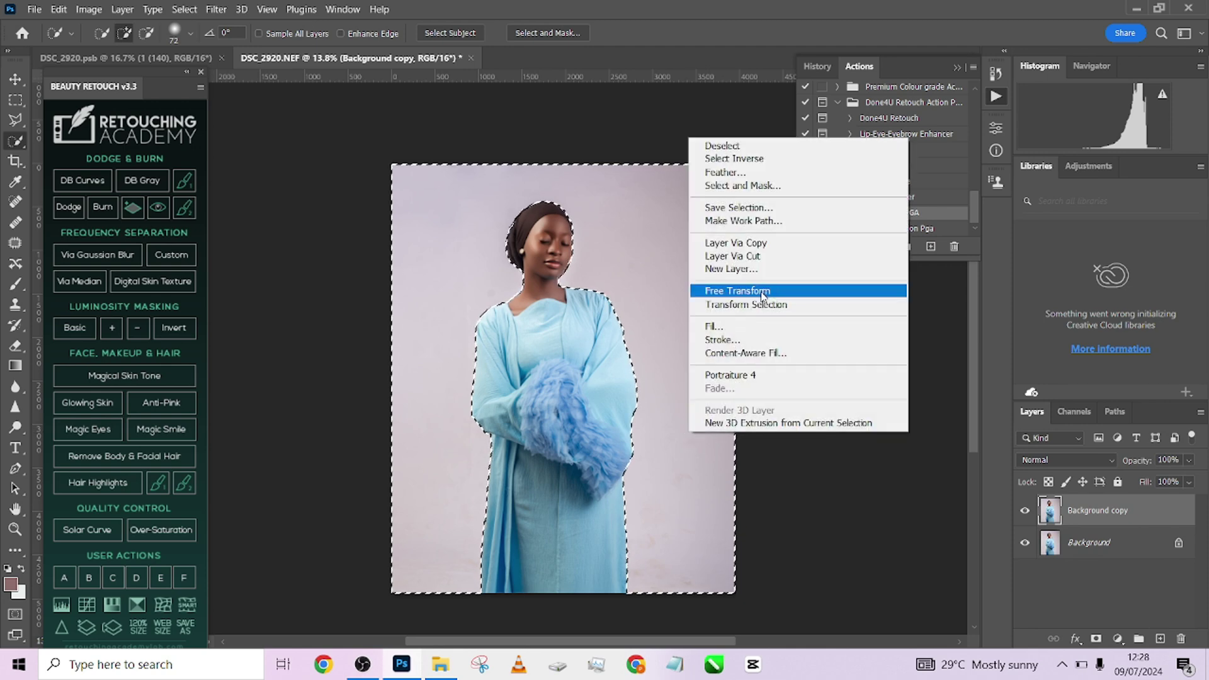
{"action": "left_click", "coordinate": [734, 256]}
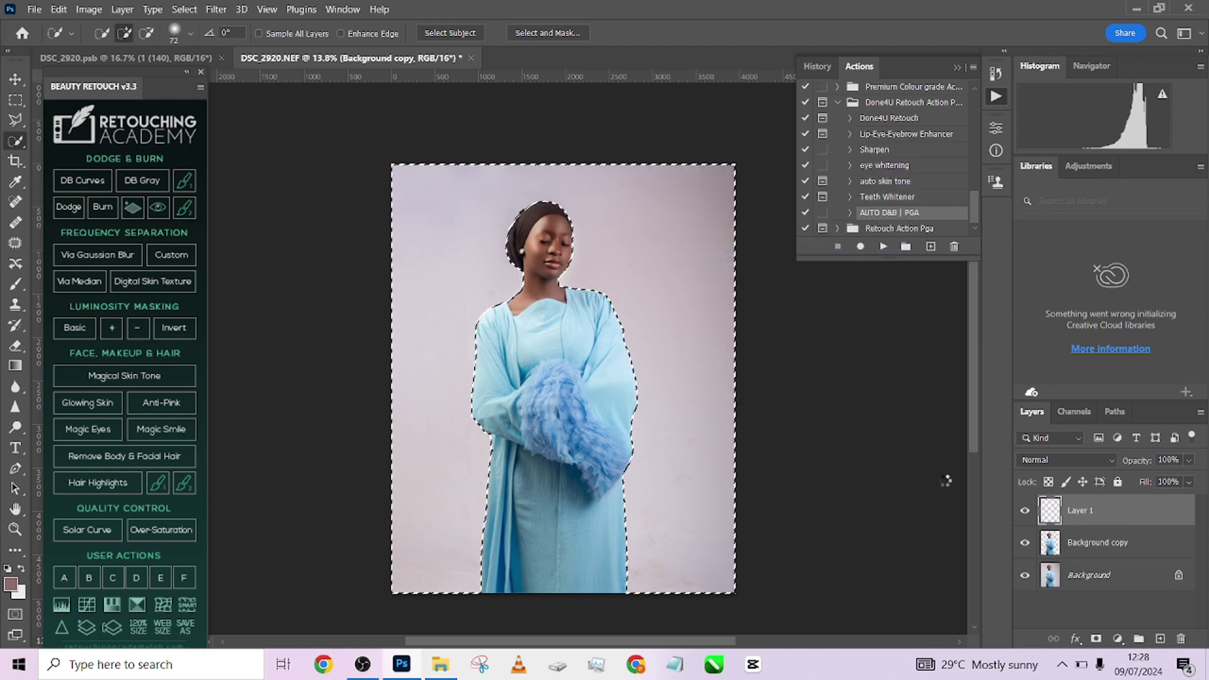
{"action": "left_click", "coordinate": [1050, 511], "text": "ctrl"}
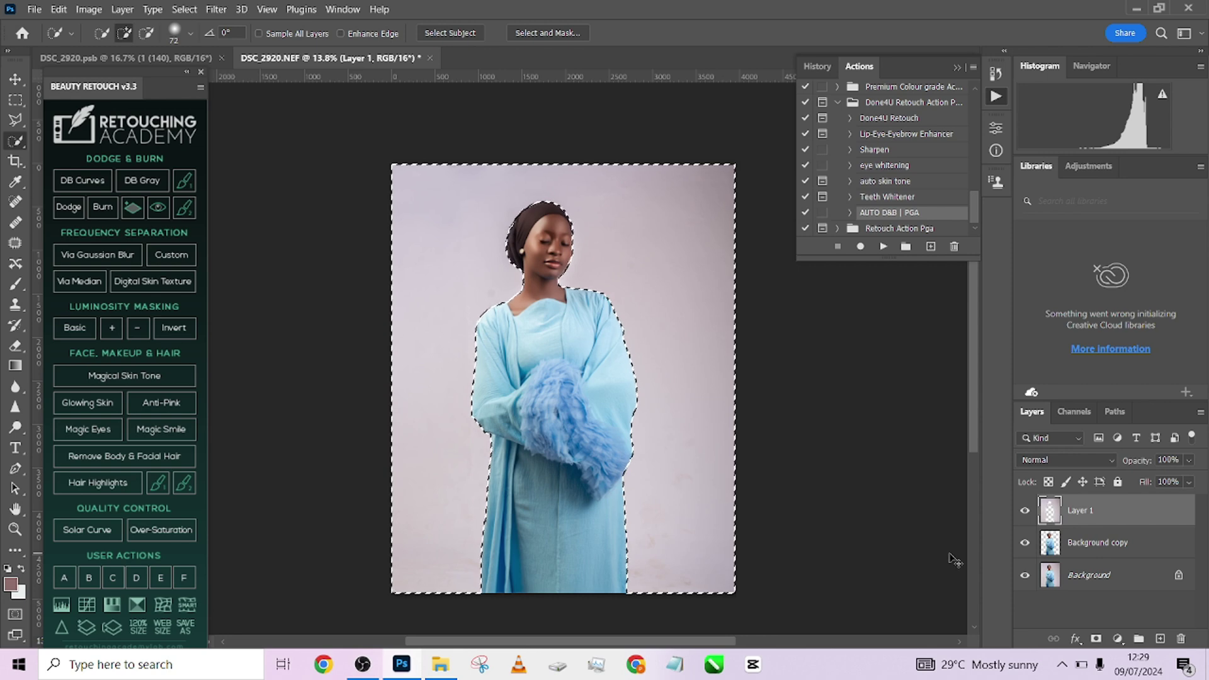
{"action": "key", "text": "ctrl+d"}
{"action": "right_click", "coordinate": [565, 446]}
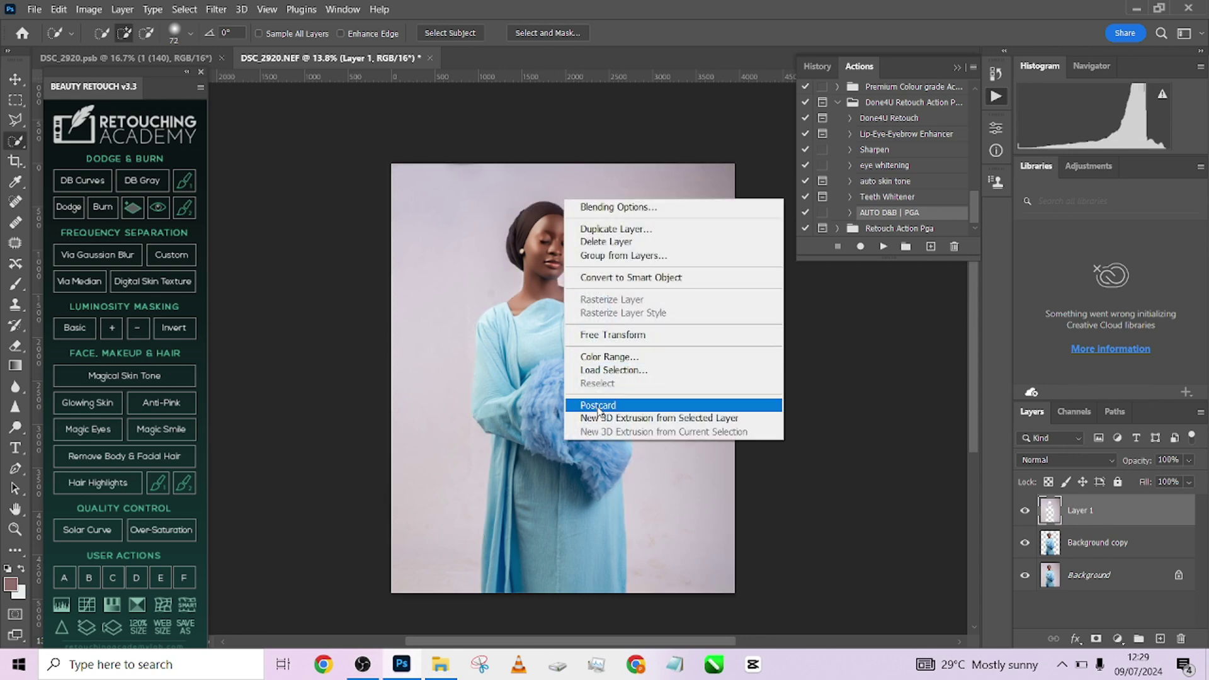
{"action": "left_click", "coordinate": [625, 371]}
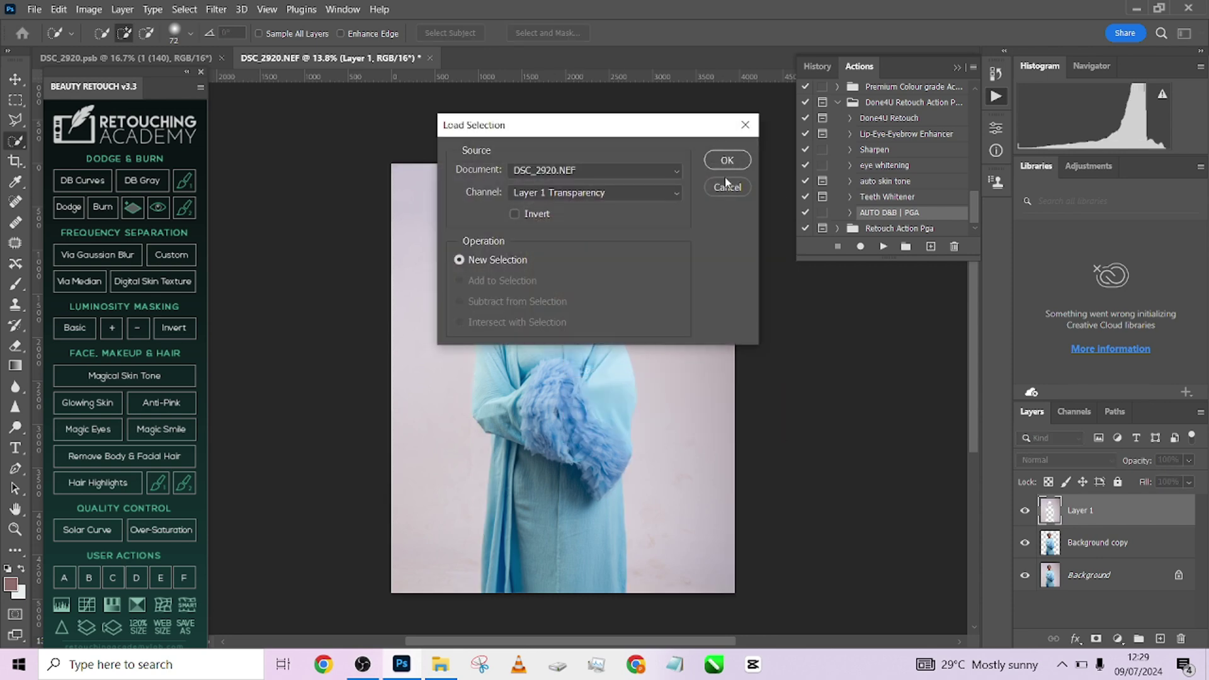
{"action": "left_click", "coordinate": [726, 184]}
{"action": "right_click", "coordinate": [604, 367]}
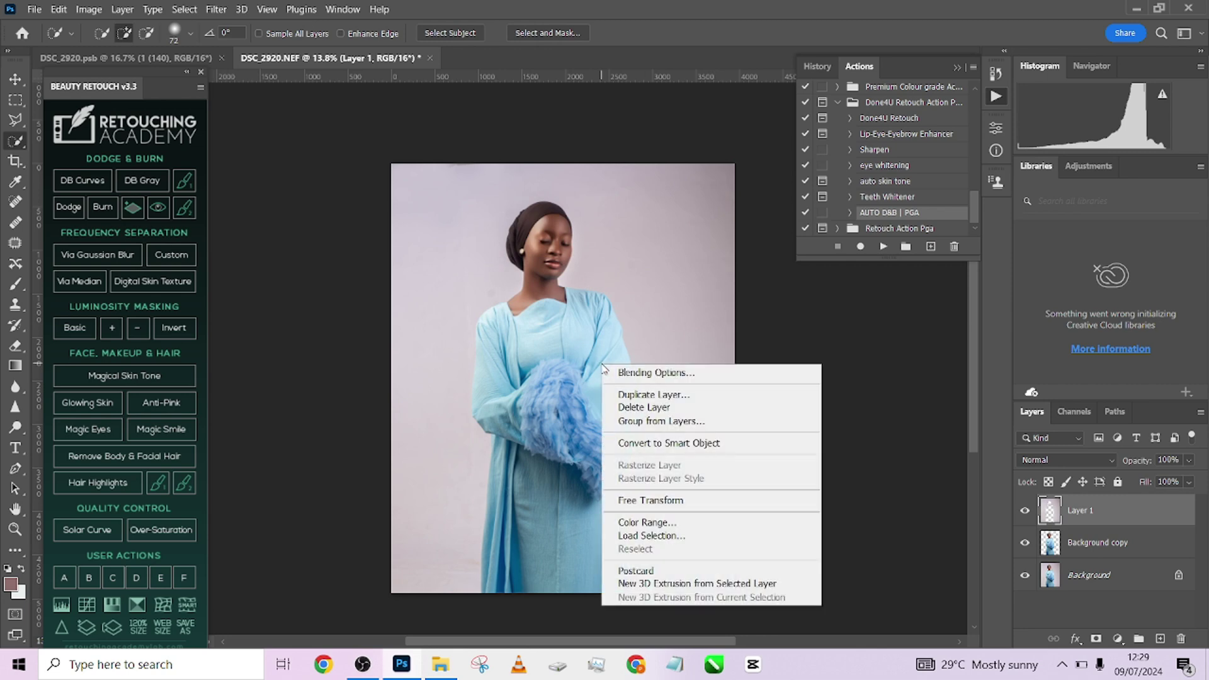
{"action": "left_click", "coordinate": [556, 334]}
{"action": "key", "text": "ctrl+z"}
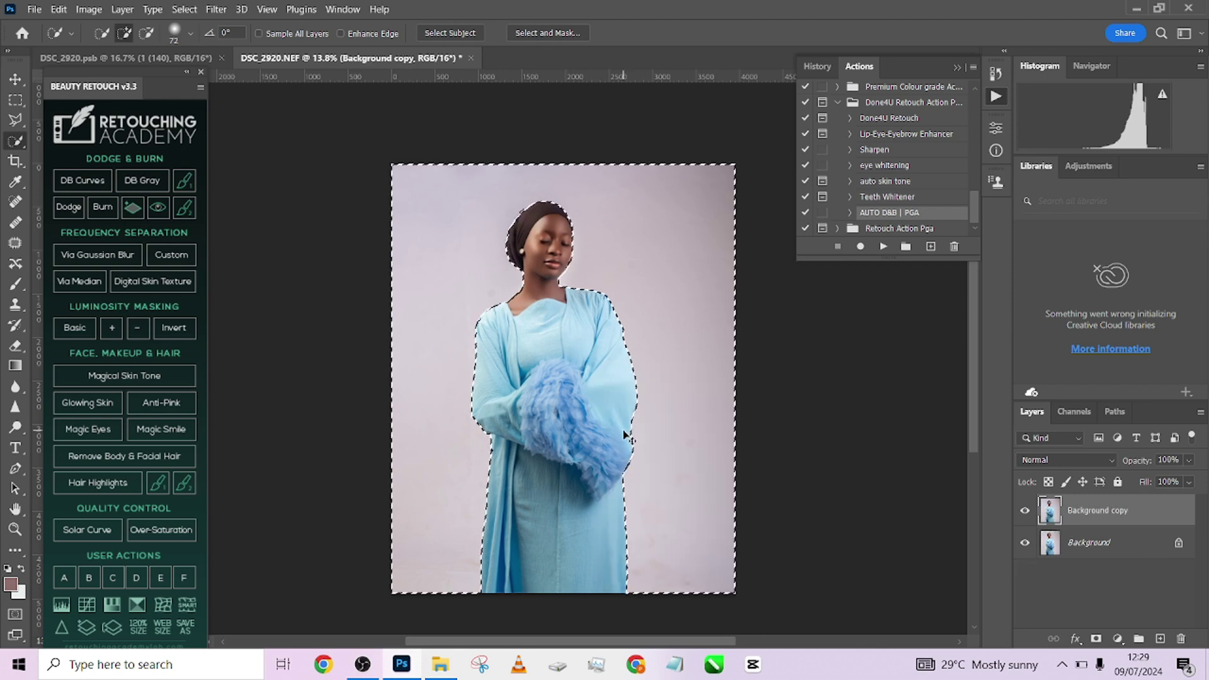
Cut the selected backdrop from the Background copy layer onto its own new layer.
{"action": "right_click", "coordinate": [558, 358]}
{"action": "left_click", "coordinate": [621, 184]}
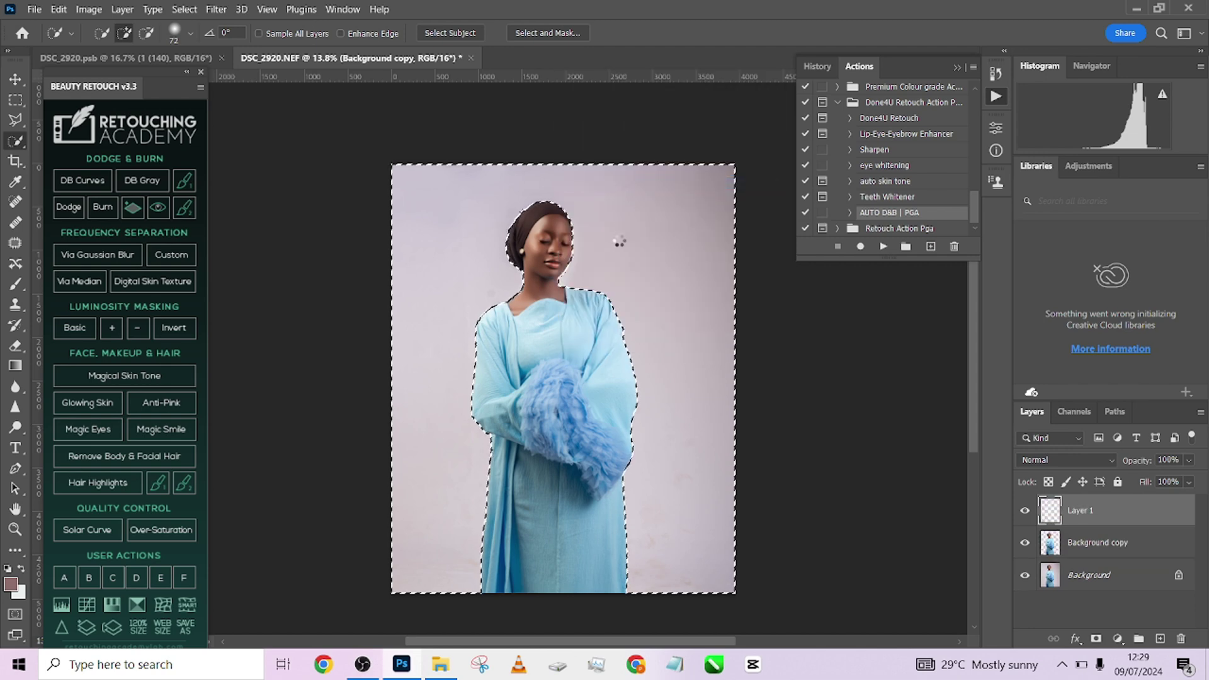
{"action": "right_click", "coordinate": [570, 300]}
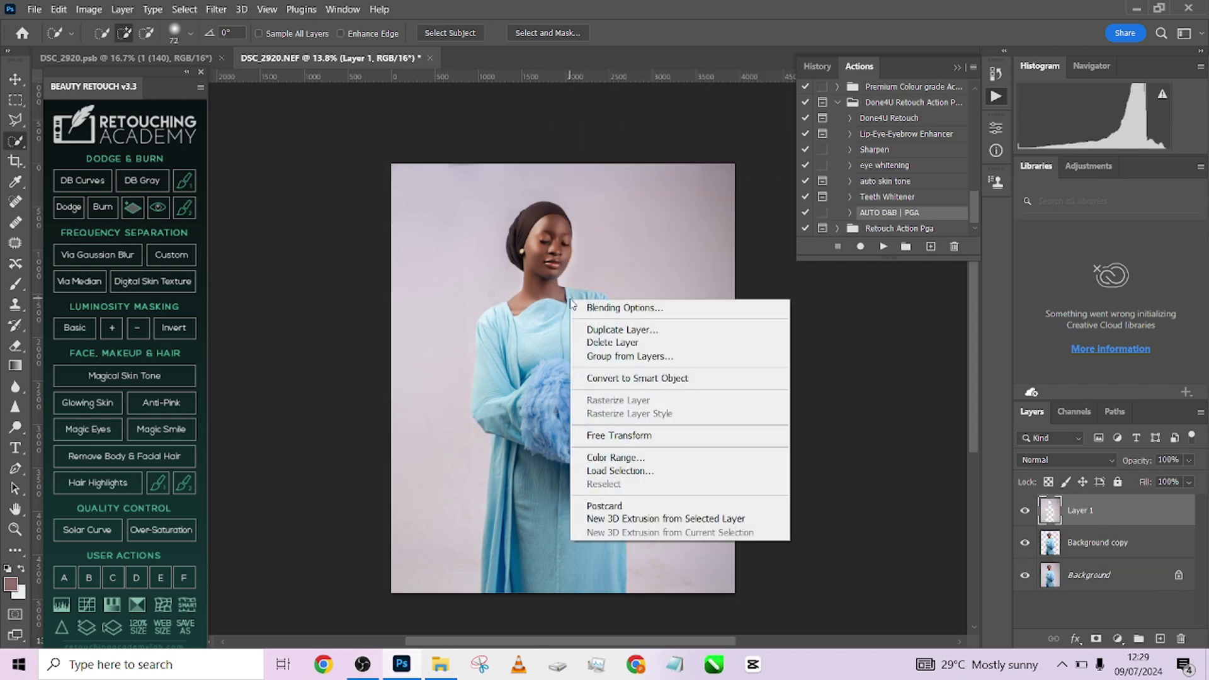
{"action": "left_click", "coordinate": [612, 473]}
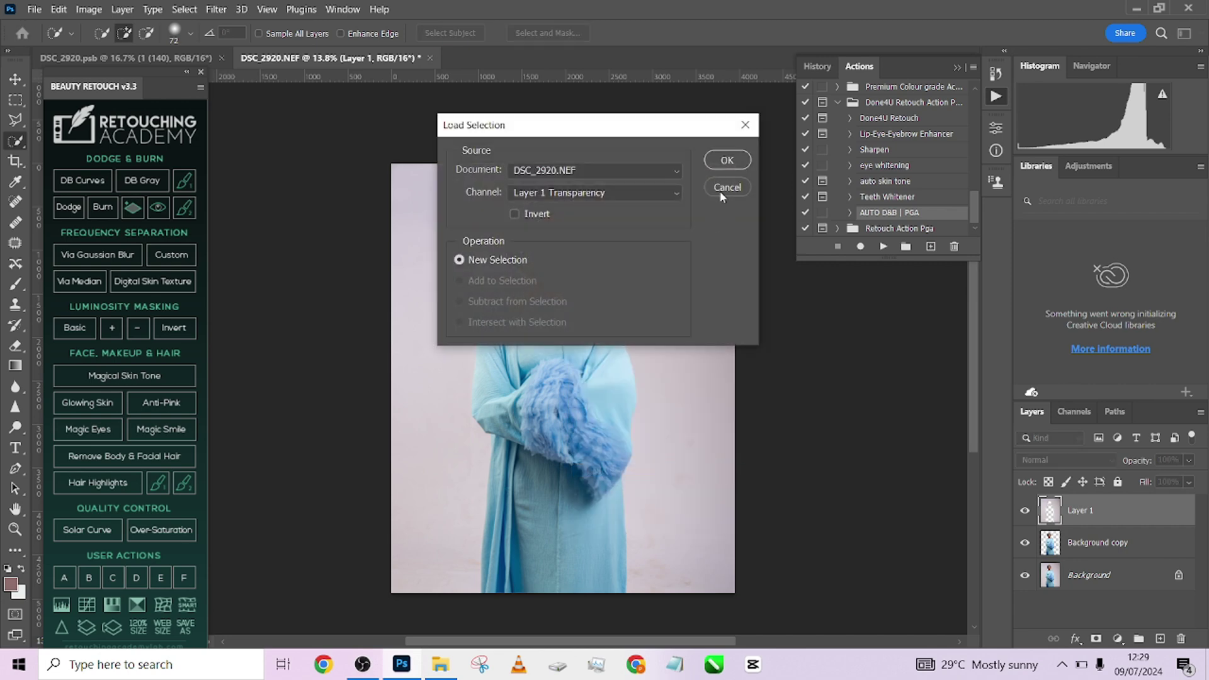
{"action": "left_click", "coordinate": [724, 188]}
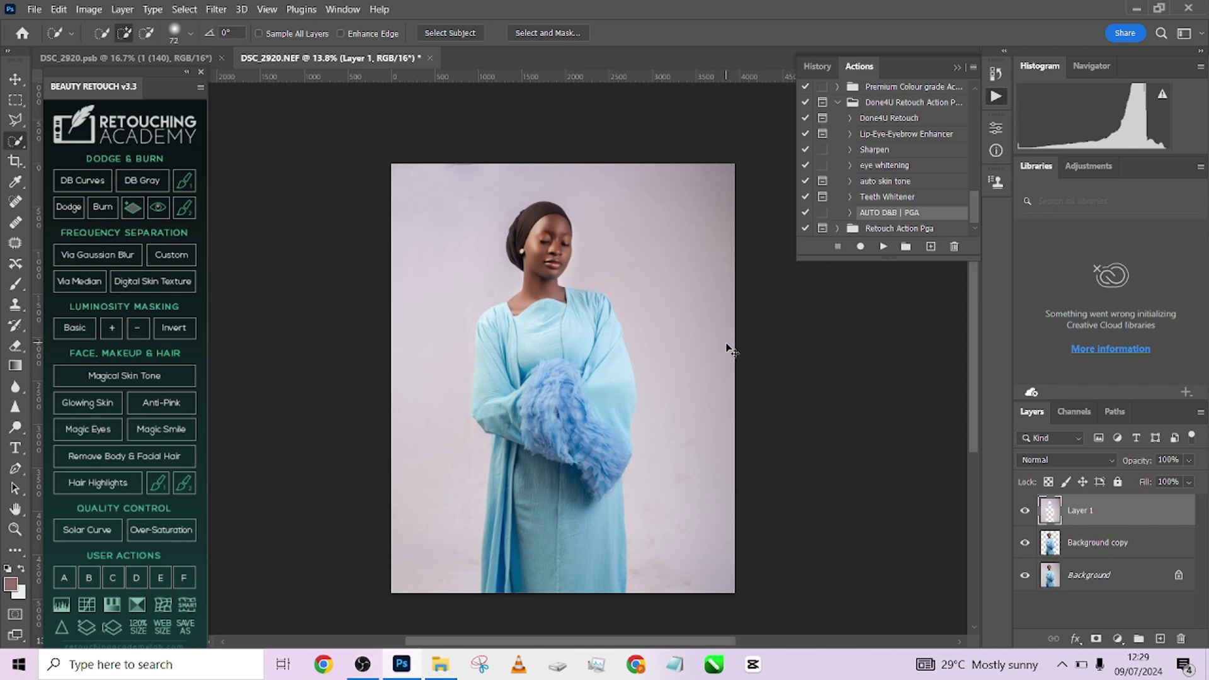
Load Layer 1's pixels as a selection, smooth the backdrop with a stronger Gaussian Blur, and deselect.
{"action": "left_click", "coordinate": [1050, 515], "text": "ctrl"}
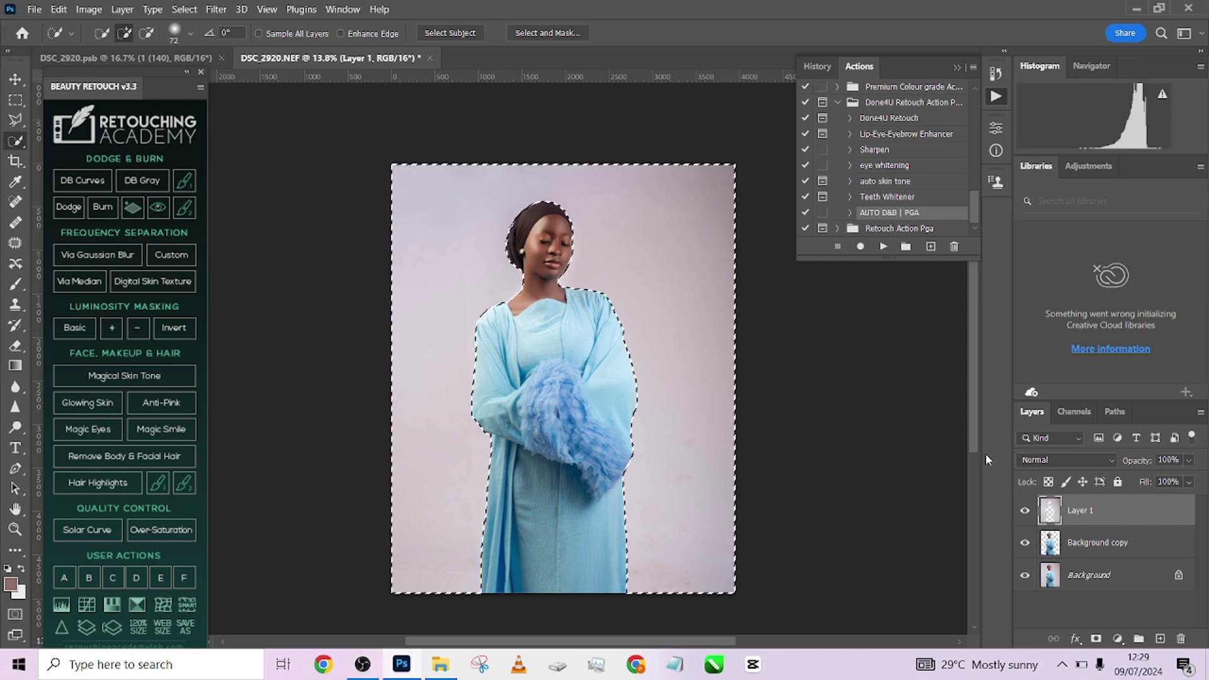
{"action": "left_click", "coordinate": [216, 8]}
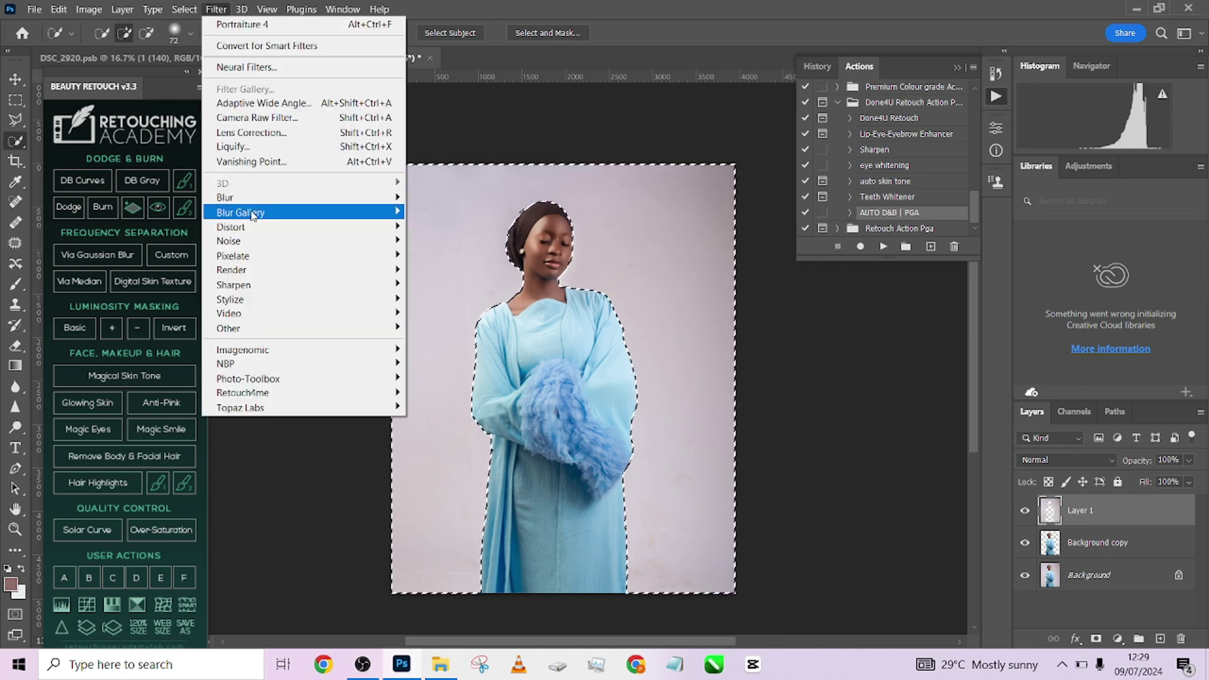
{"action": "mouse_move", "coordinate": [248, 197]}
{"action": "left_click", "coordinate": [460, 259]}
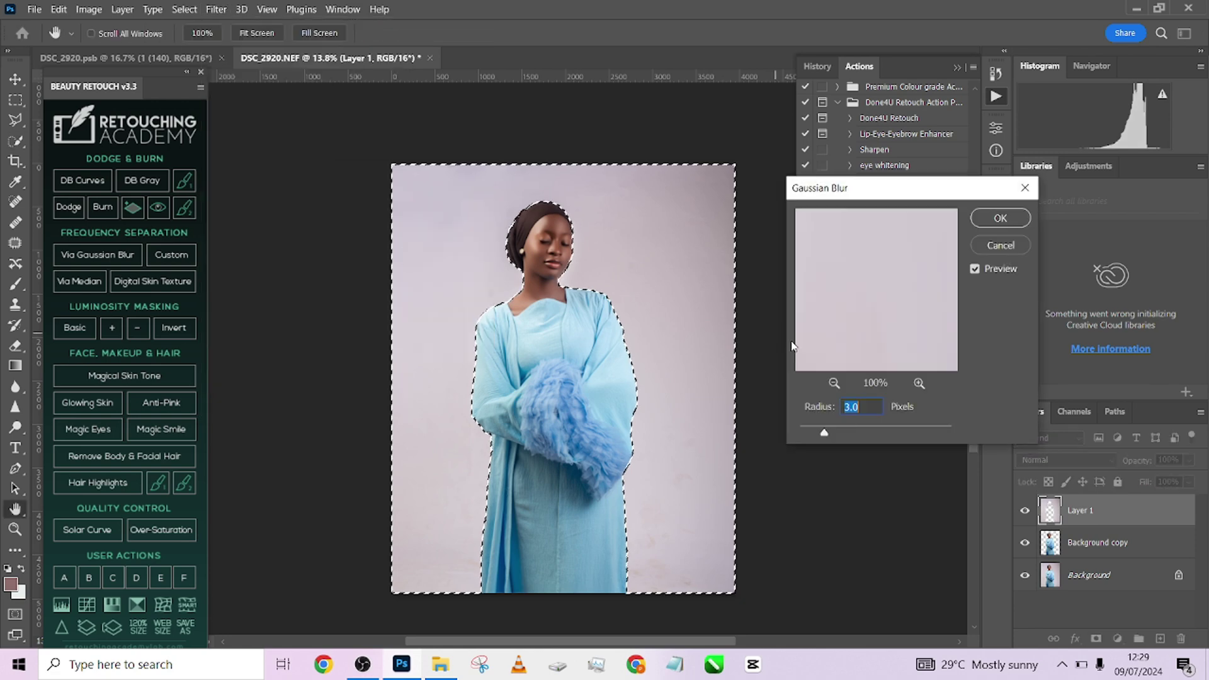
{"action": "left_click_drag", "start_coordinate": [894, 429], "coordinate": [913, 432]}
{"action": "left_click", "coordinate": [998, 219]}
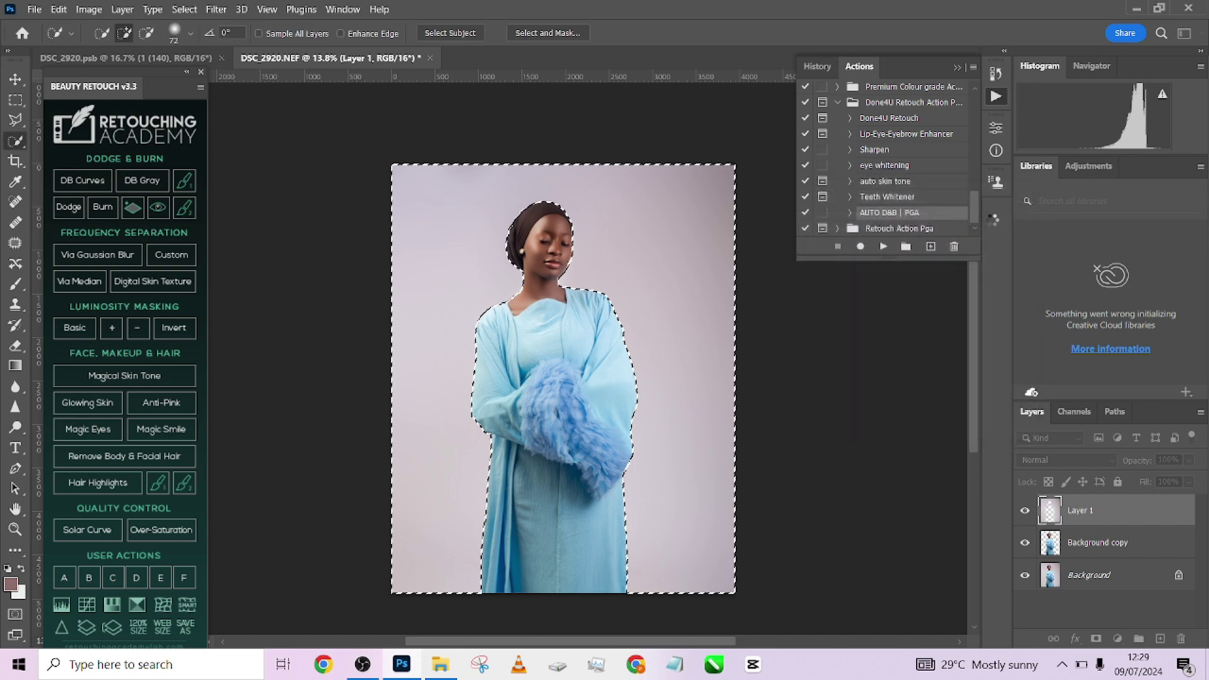
{"action": "key", "text": "ctrl+d"}
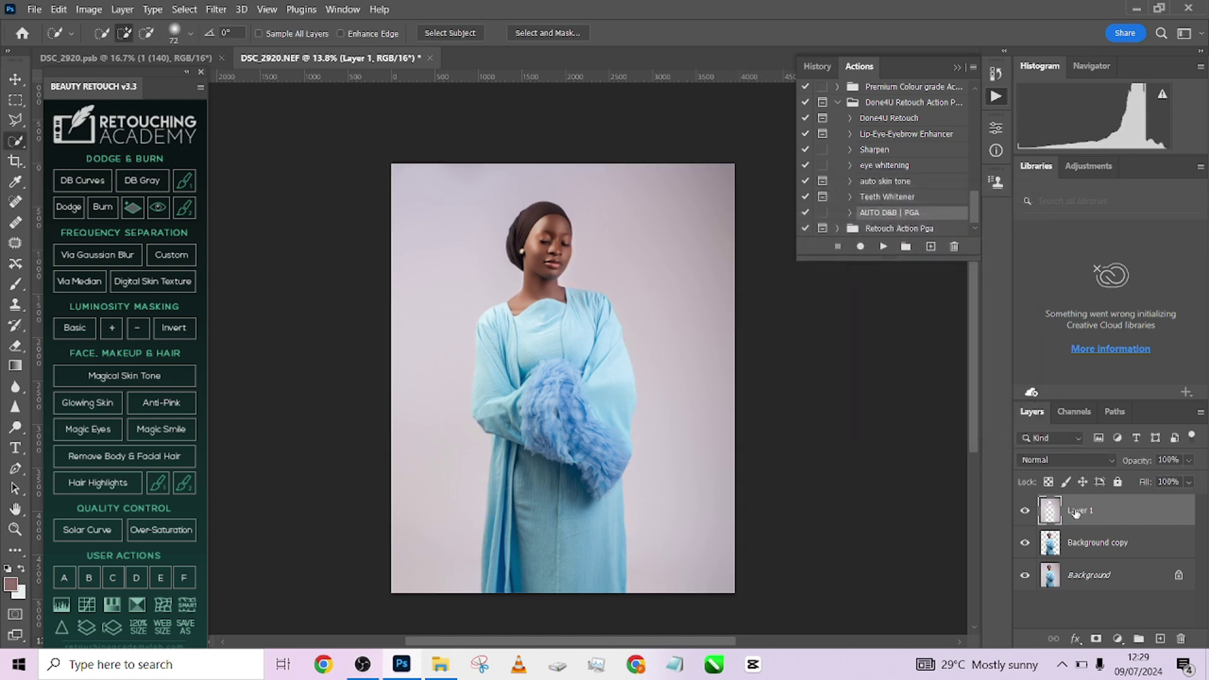
Move the Background copy layer above the blurred backdrop layer and select Layer 1.
{"action": "left_click_drag", "start_coordinate": [1110, 550], "coordinate": [1102, 507]}
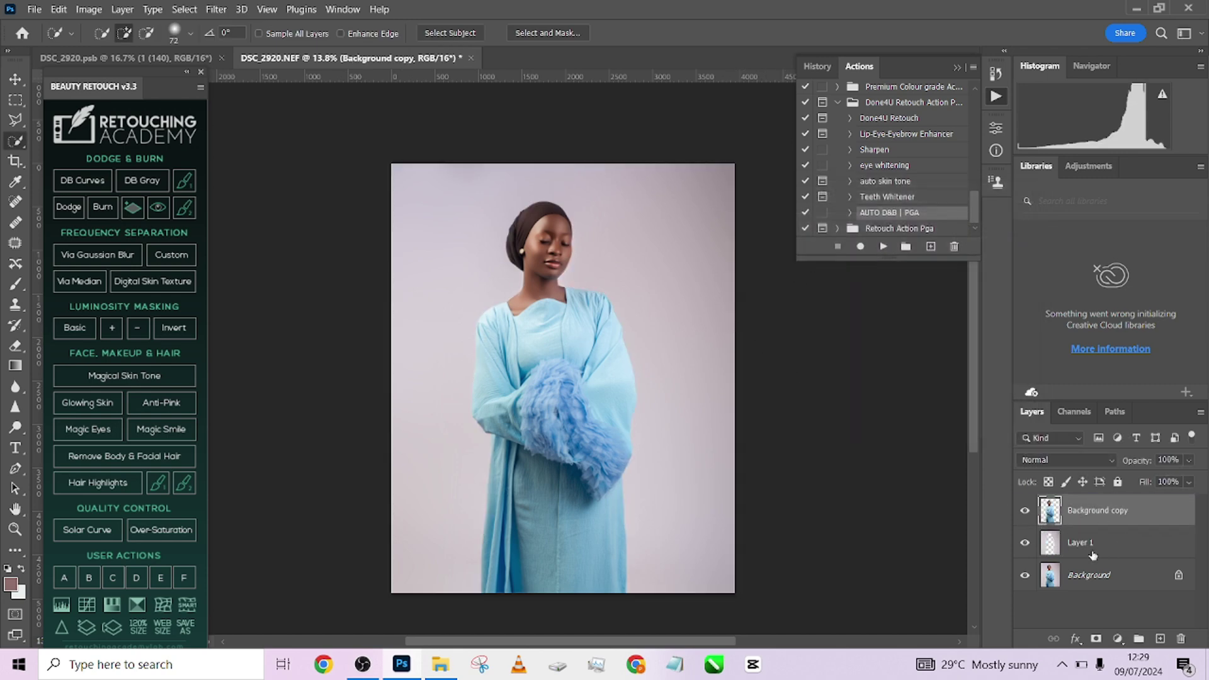
{"action": "left_click", "coordinate": [1117, 559]}
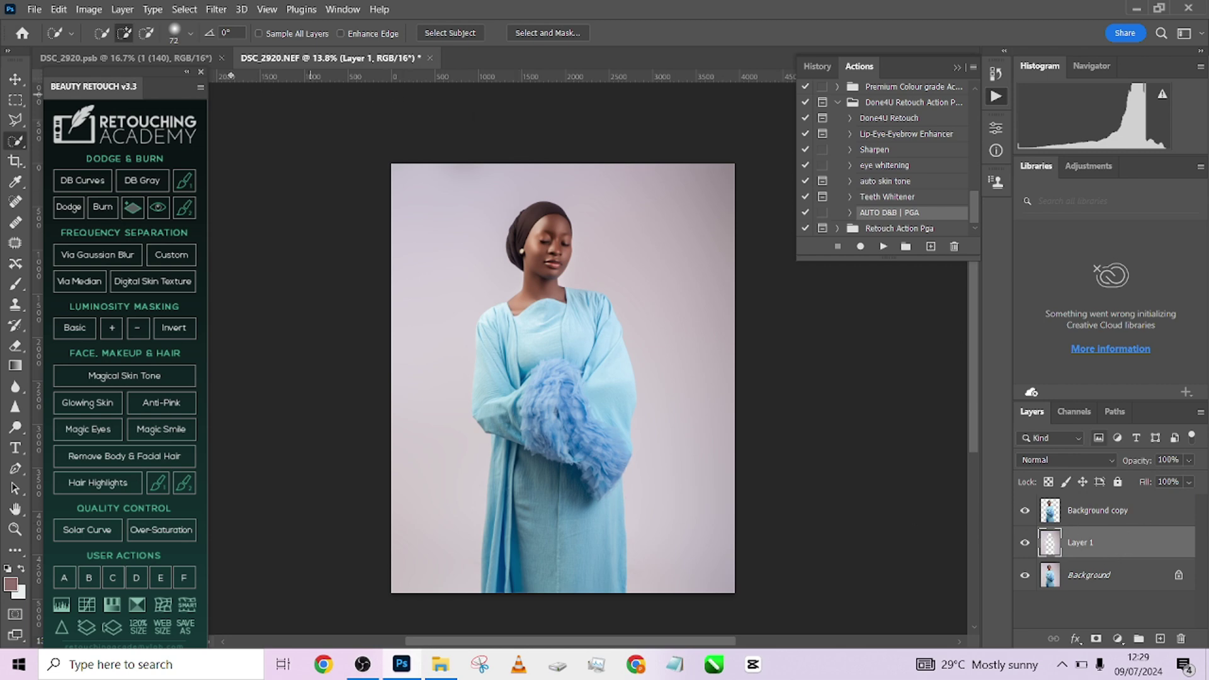
Copy the sky background layer 1 (140) with its smart filters from DSC_2920.psb into DSC_2920.NEF, directly above Layer 1.
{"action": "left_click", "coordinate": [157, 57]}
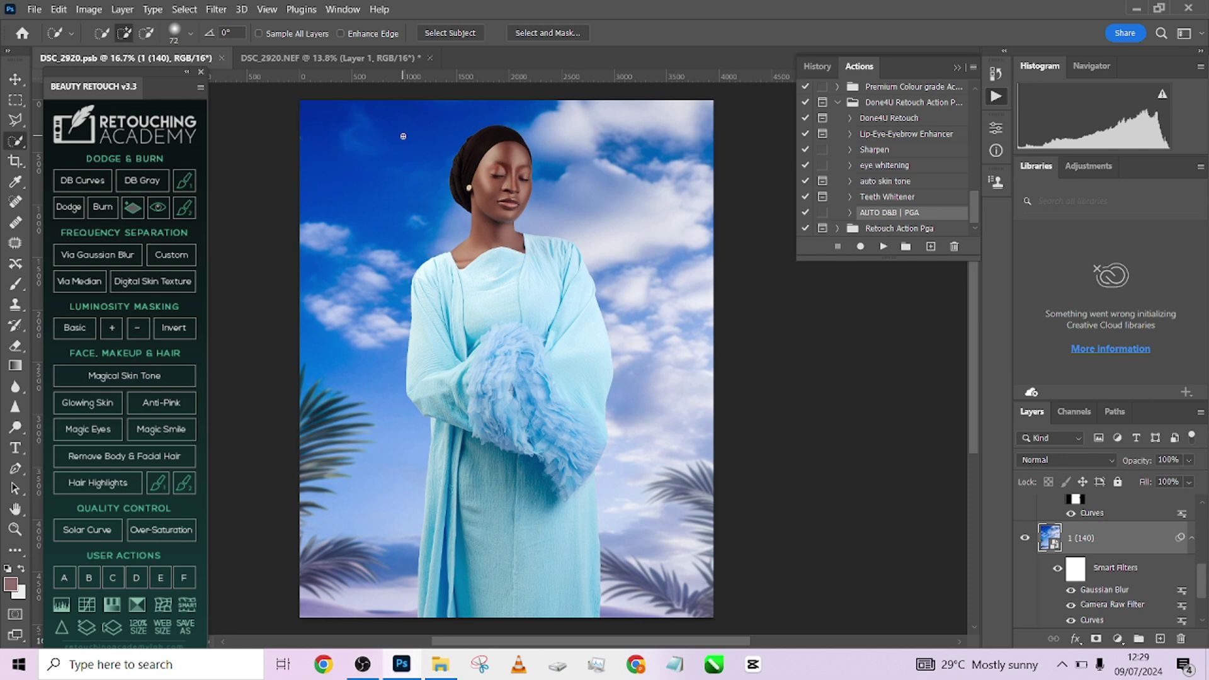
{"action": "left_click_drag", "start_coordinate": [1199, 585], "coordinate": [1199, 596]}
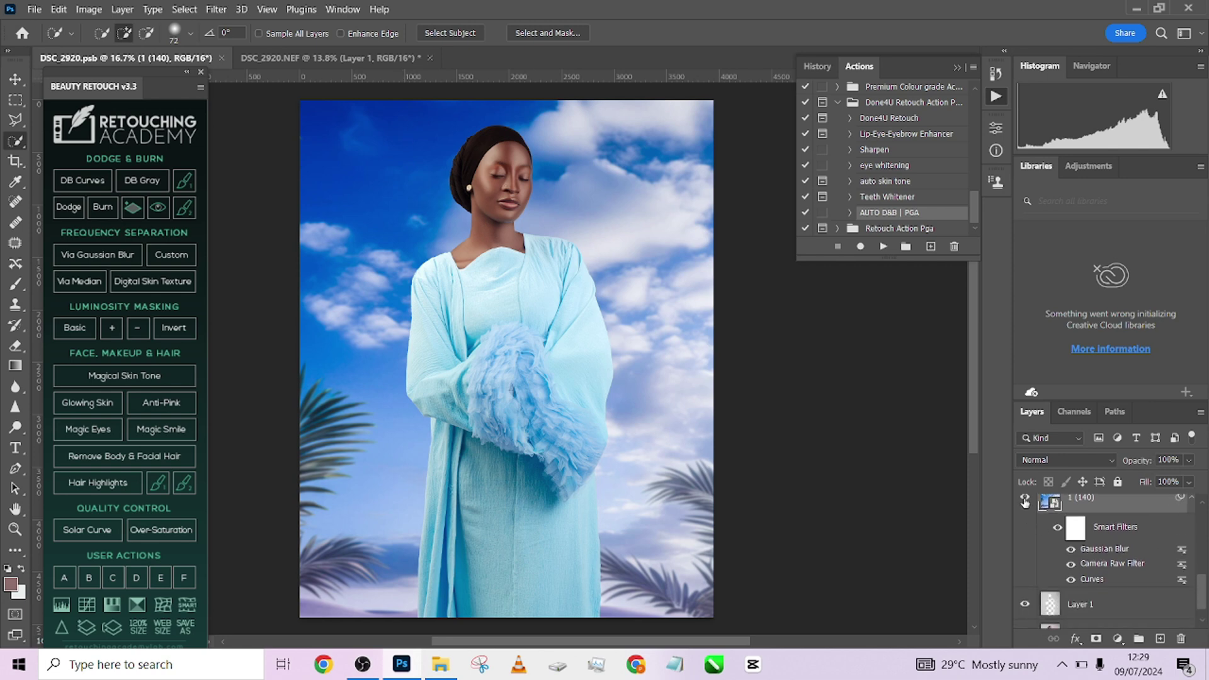
{"action": "left_click", "coordinate": [1025, 501]}
{"action": "left_click", "coordinate": [1026, 501]}
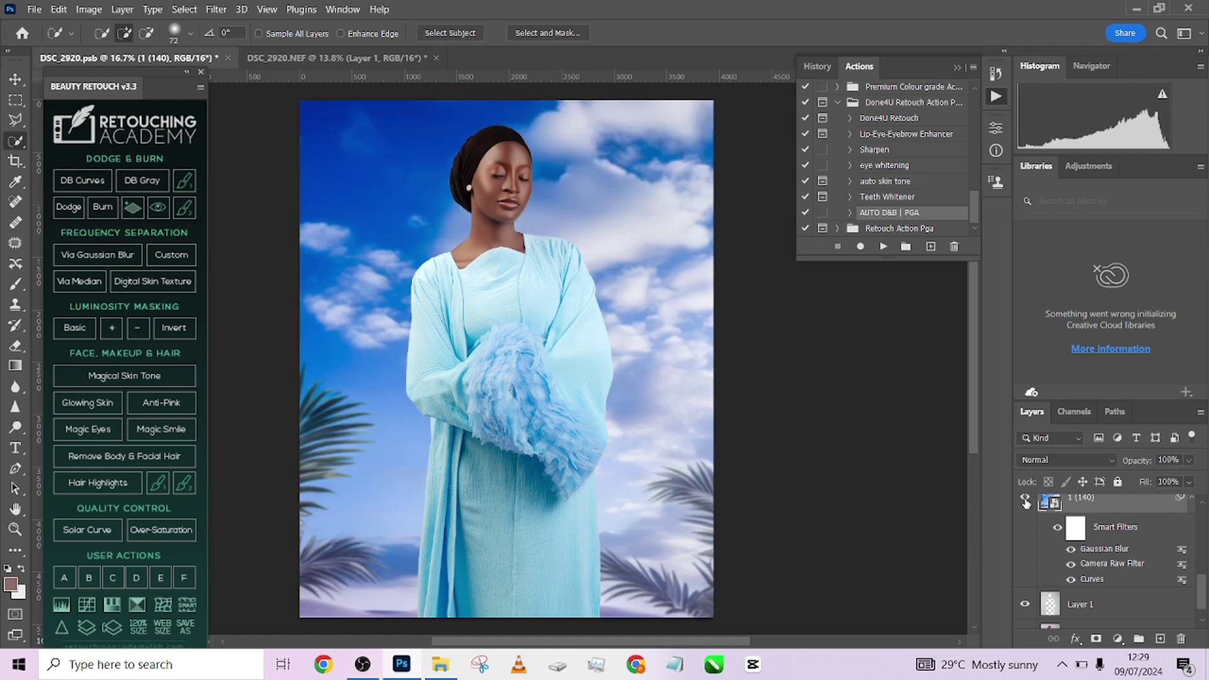
{"action": "left_click", "coordinate": [1025, 500]}
{"action": "left_click", "coordinate": [1025, 500]}
{"action": "left_click_drag", "start_coordinate": [1147, 512], "coordinate": [581, 340]}
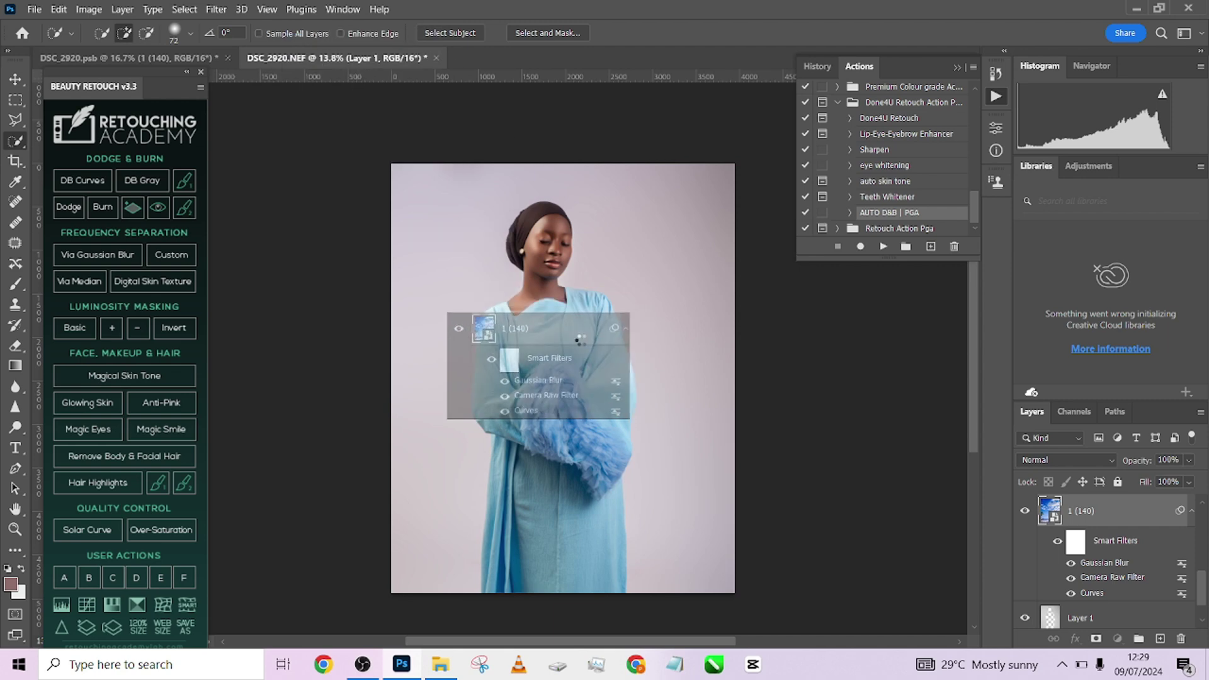
{"action": "left_click_drag", "start_coordinate": [581, 339], "coordinate": [581, 340]}
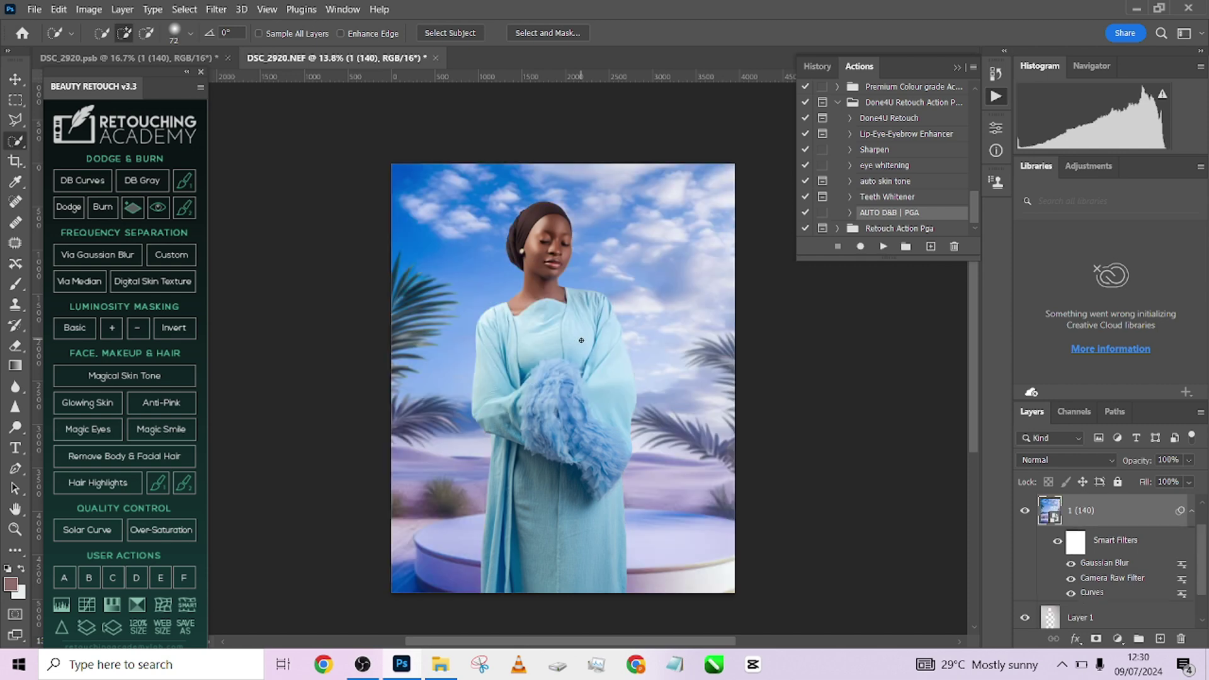
Reposition the sky layer with the Move tool so its palm fronds flank the lower half of the dress, as in DSC_2920.psb.
{"action": "left_click", "coordinate": [15, 79]}
{"action": "left_click_drag", "start_coordinate": [676, 390], "coordinate": [652, 484]}
{"action": "left_click", "coordinate": [162, 58]}
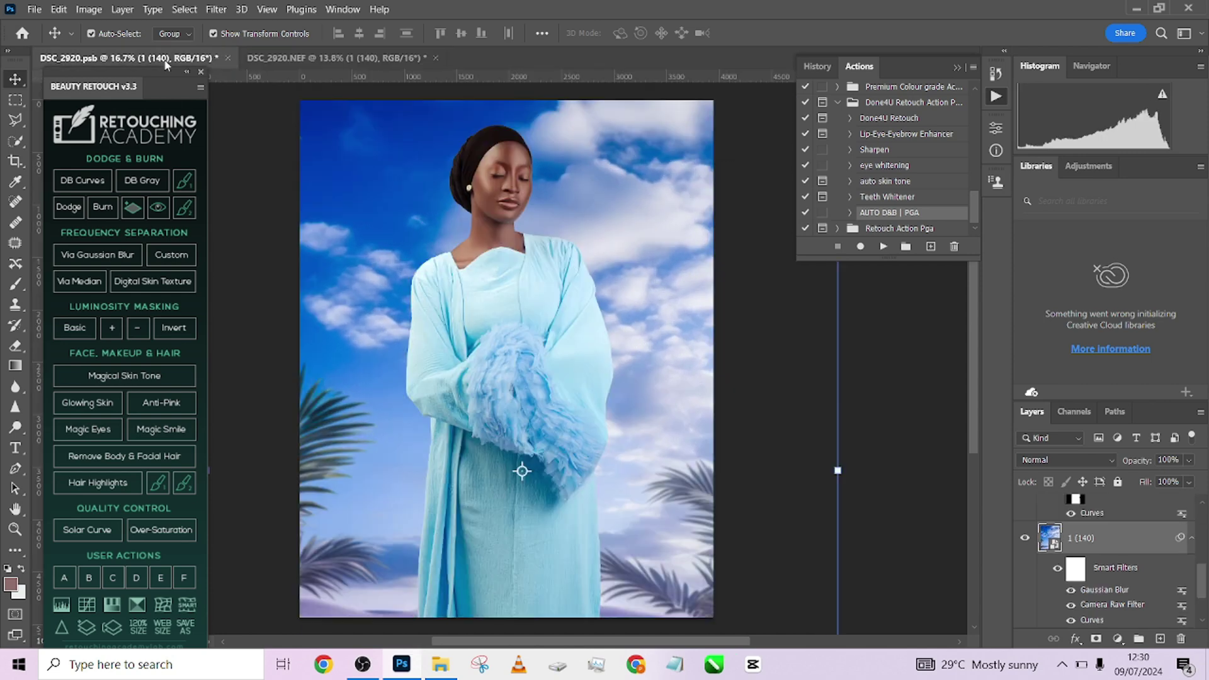
{"action": "left_click", "coordinate": [415, 58]}
{"action": "left_click_drag", "start_coordinate": [623, 372], "coordinate": [689, 378]}
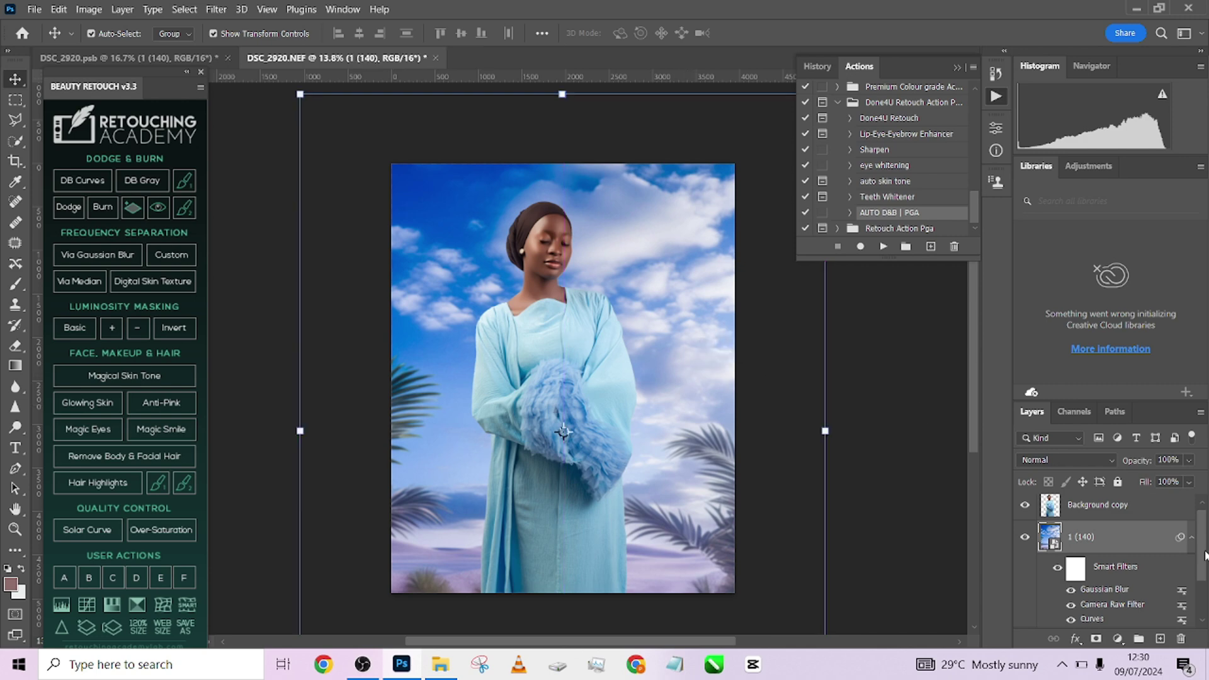
Examine the layers around the sky background in DSC_2920.psb, and return to DSC_2920.NEF.
{"action": "left_click", "coordinate": [1125, 512]}
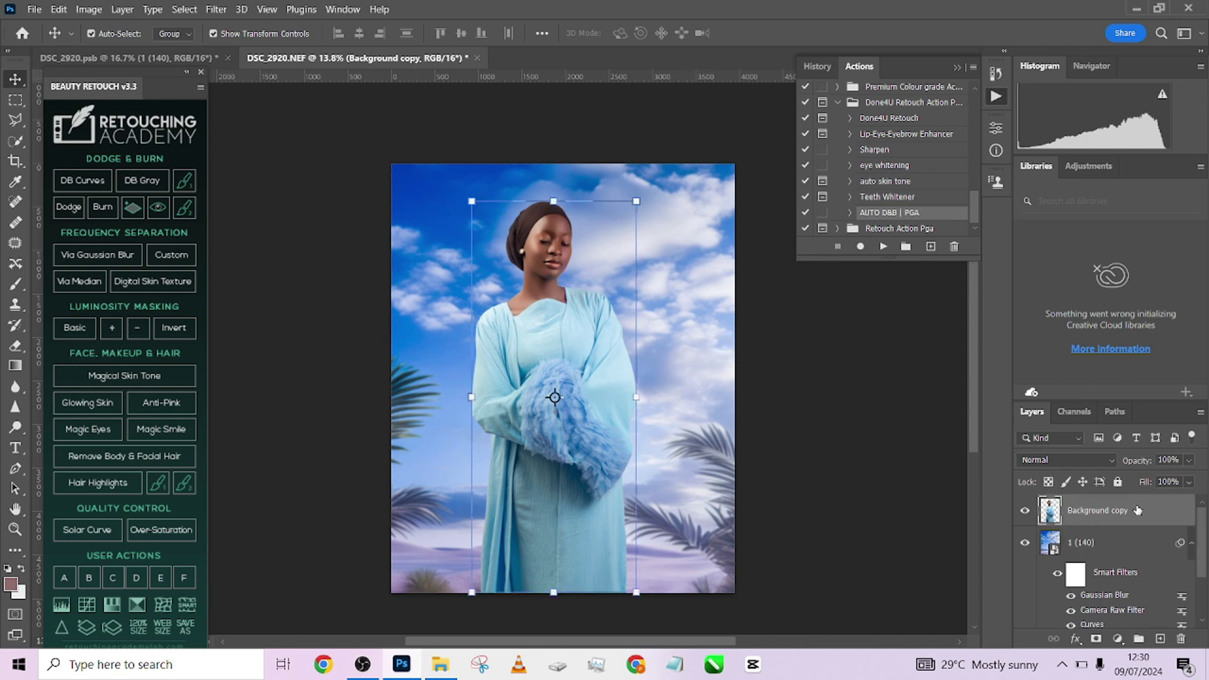
{"action": "left_click", "coordinate": [198, 59]}
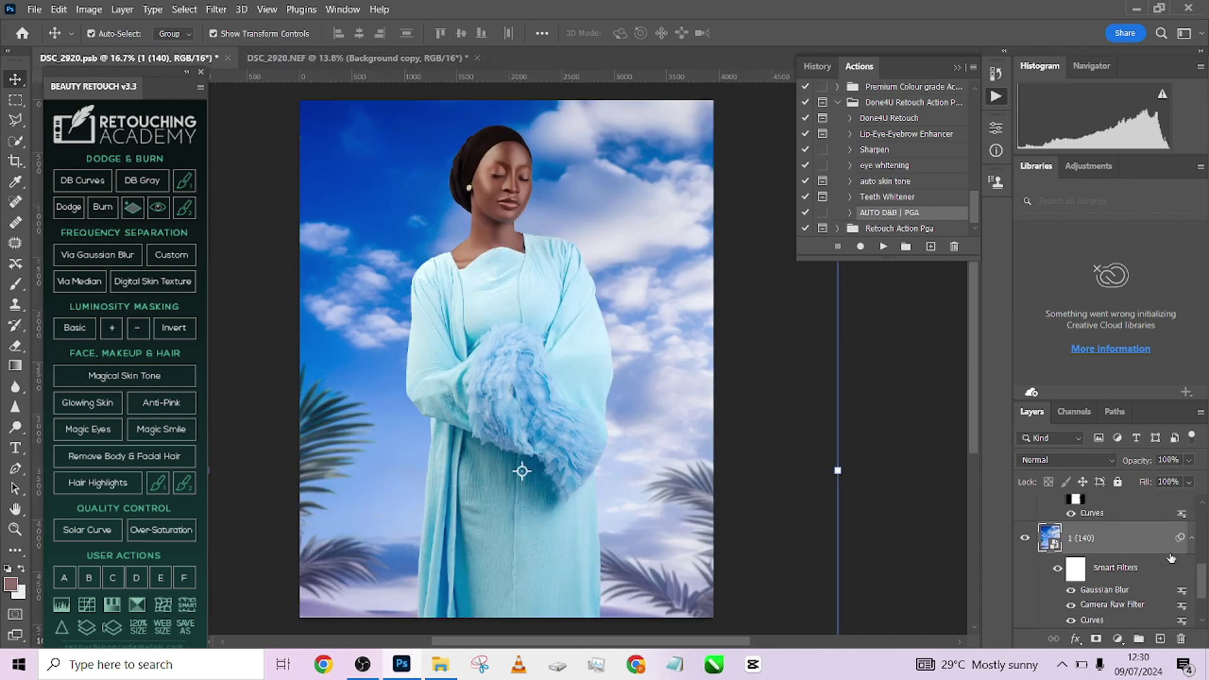
{"action": "left_click_drag", "start_coordinate": [1203, 580], "coordinate": [1207, 553]}
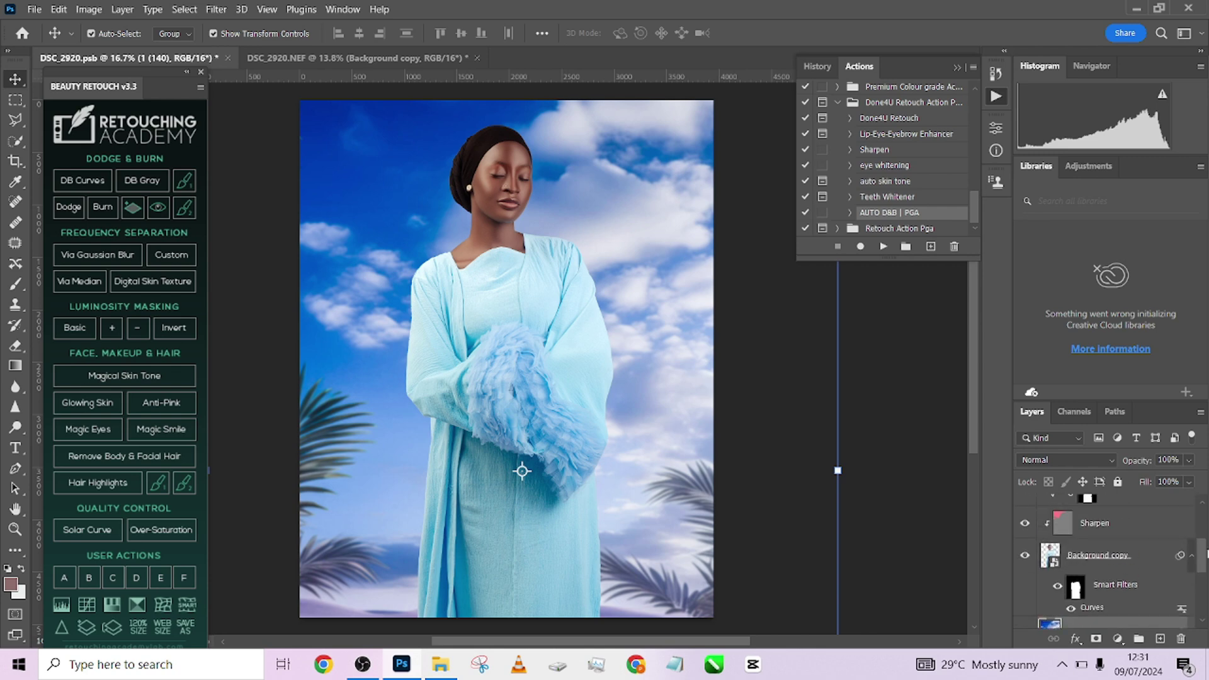
{"action": "scroll", "coordinate": [1207, 555], "scroll_direction": "down", "scroll_amount": 2}
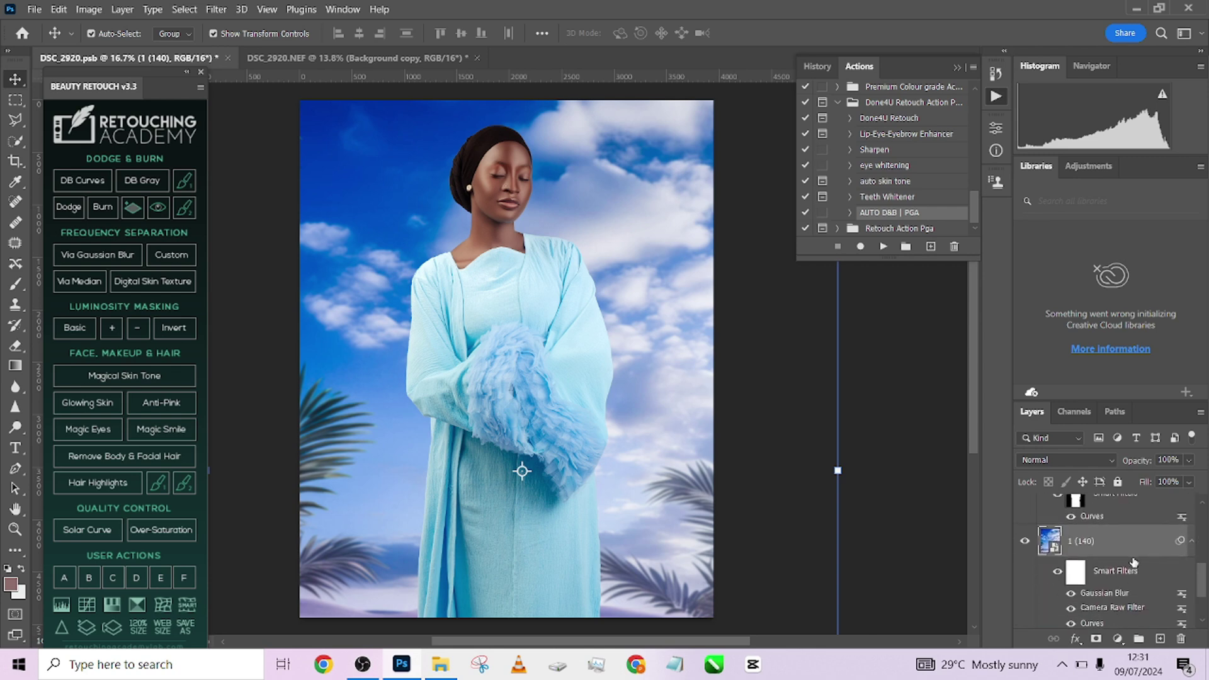
{"action": "left_click", "coordinate": [378, 57]}
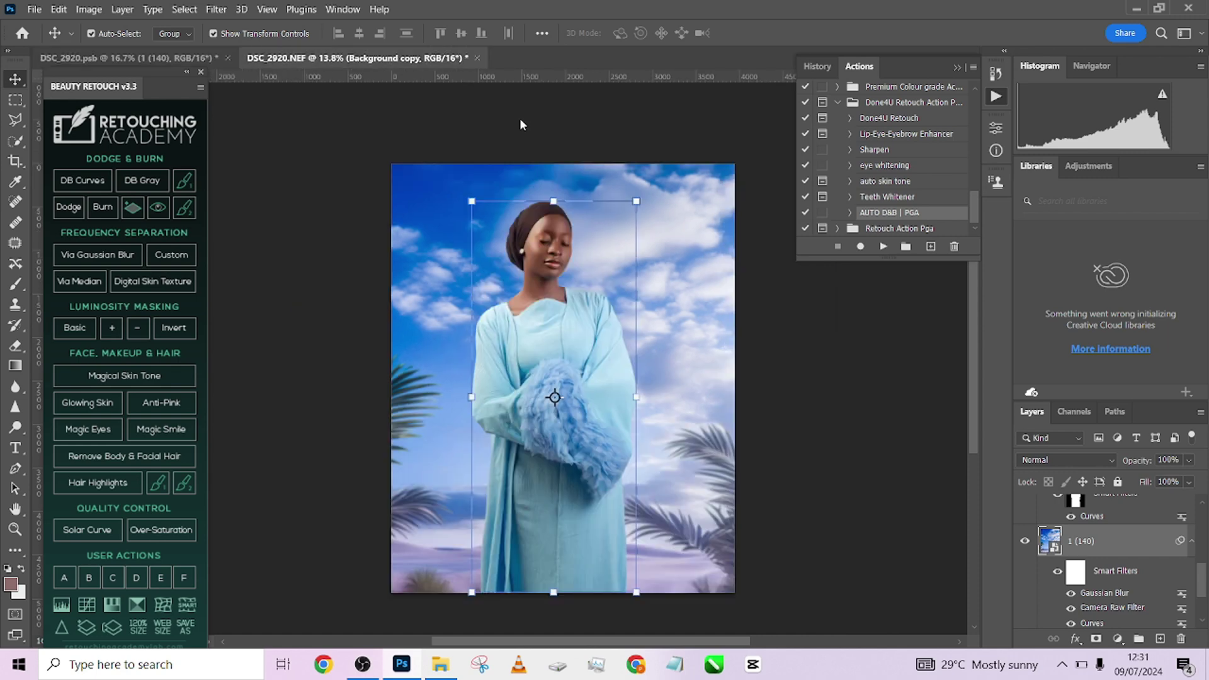
{"action": "left_click", "coordinate": [1116, 545]}
{"action": "left_click", "coordinate": [1033, 460]}
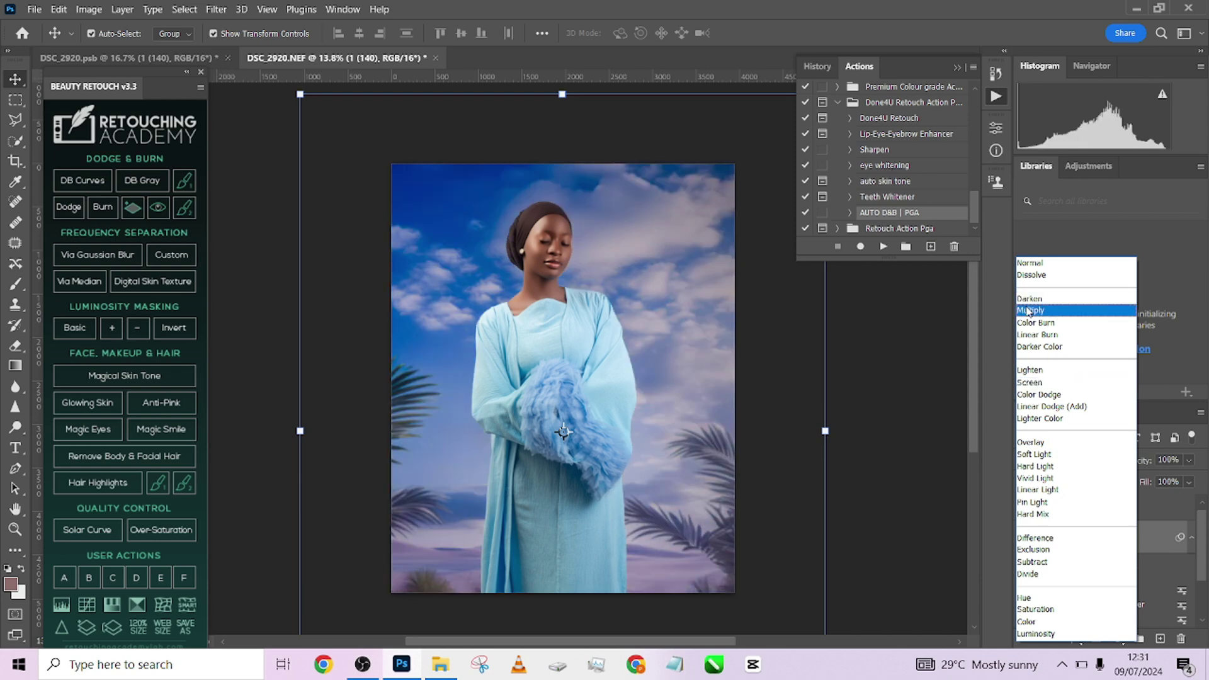
{"action": "left_click", "coordinate": [918, 348]}
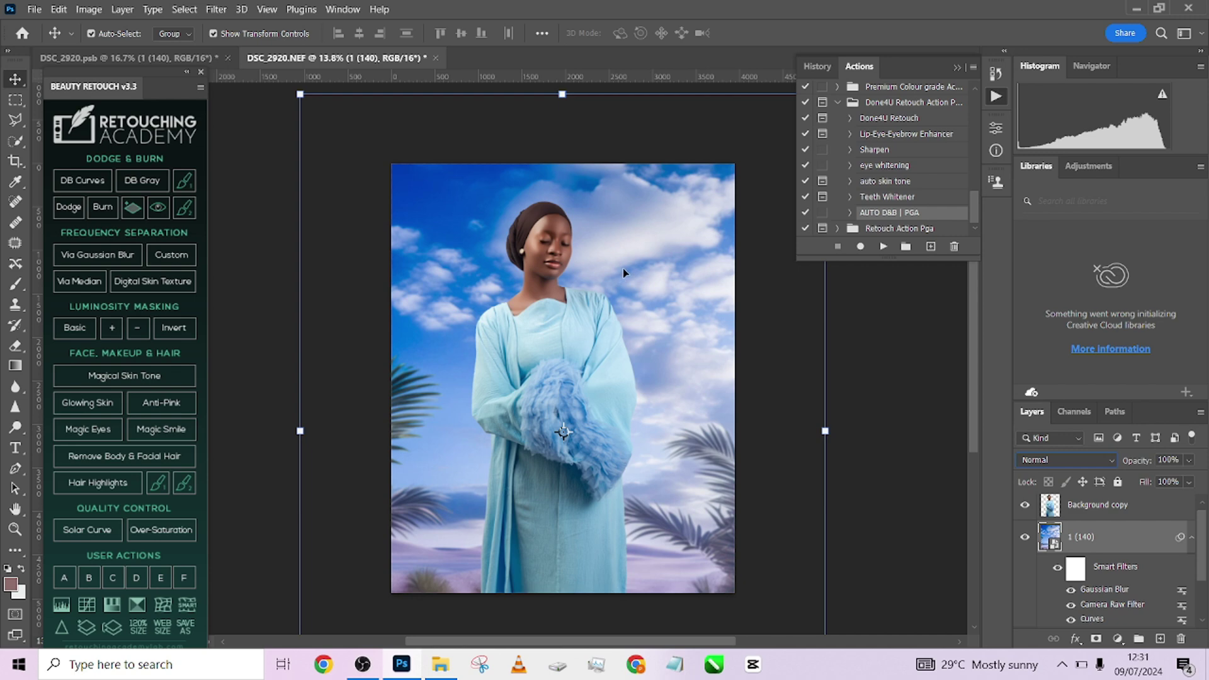
Compare DSC_2920.psb with and without its Background copy layer and that layer's Curves smart filter, and return to DSC_2920.NEF.
{"action": "left_click", "coordinate": [129, 57]}
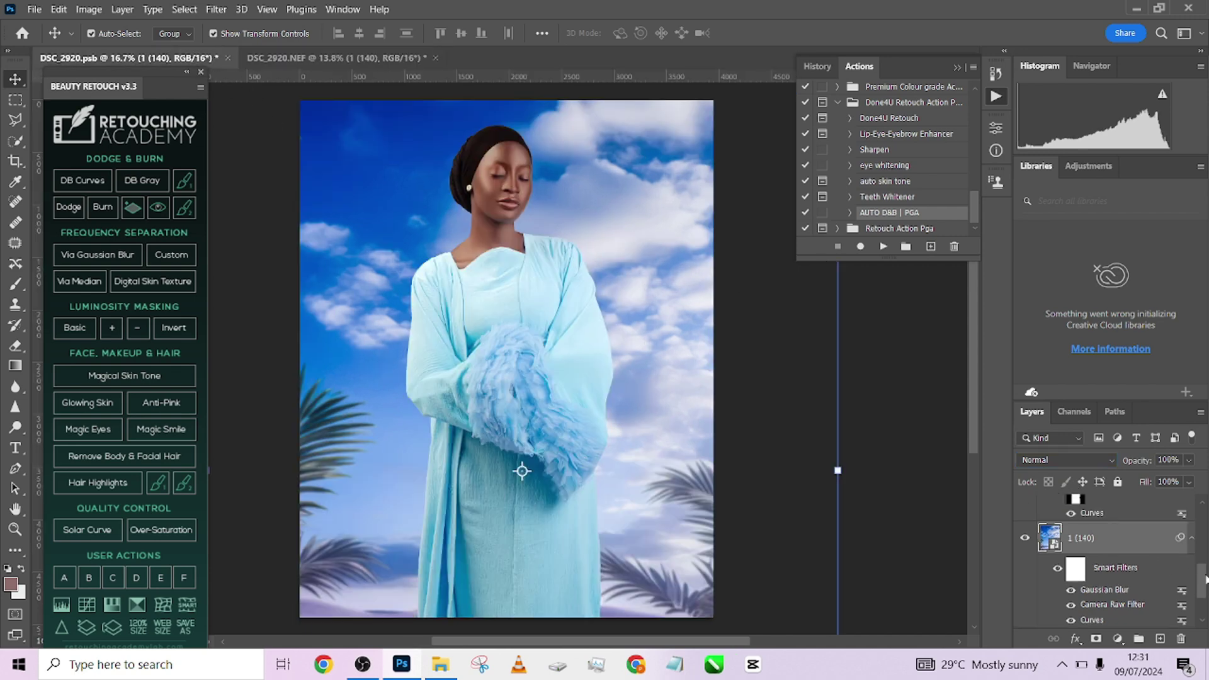
{"action": "left_click_drag", "start_coordinate": [1205, 580], "coordinate": [1205, 564]}
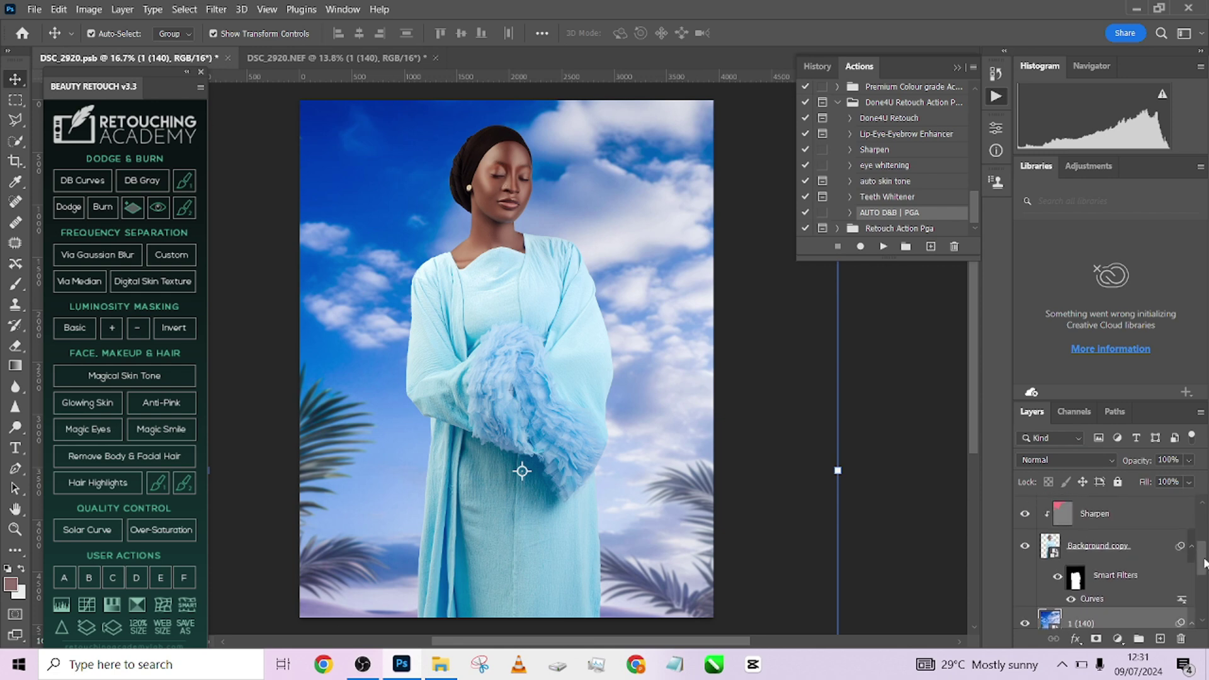
{"action": "left_click", "coordinate": [1025, 546]}
{"action": "left_click", "coordinate": [1024, 546]}
{"action": "left_click", "coordinate": [1074, 602]}
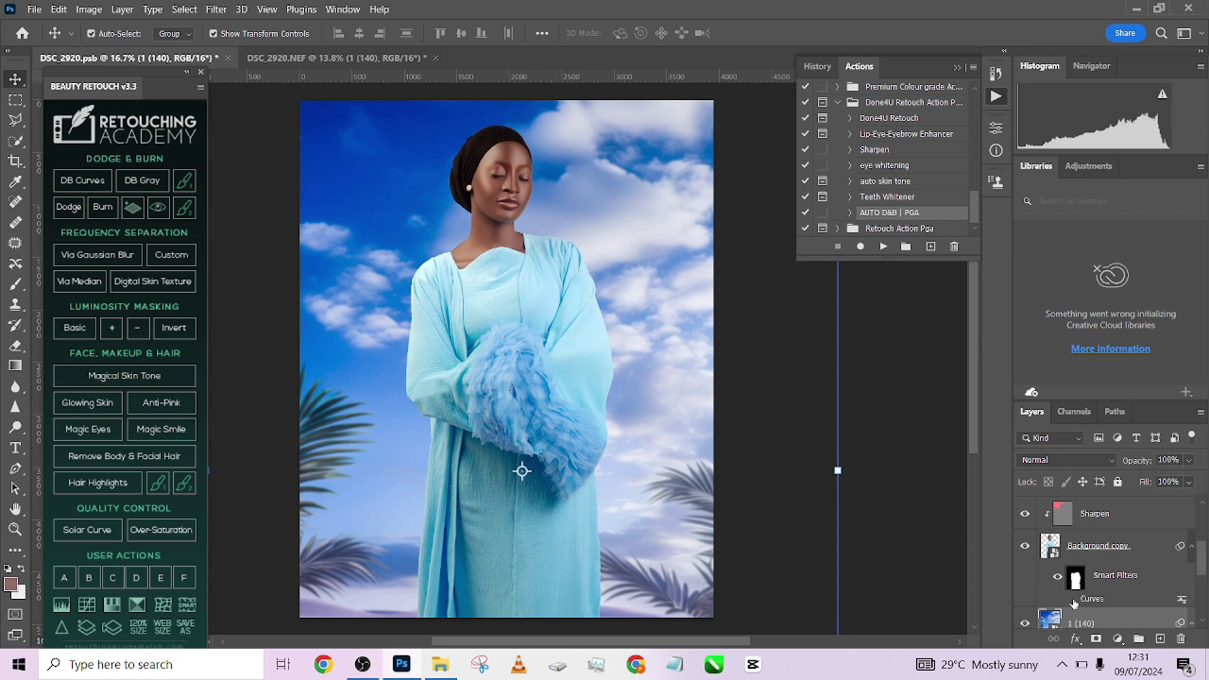
{"action": "left_click", "coordinate": [1072, 599]}
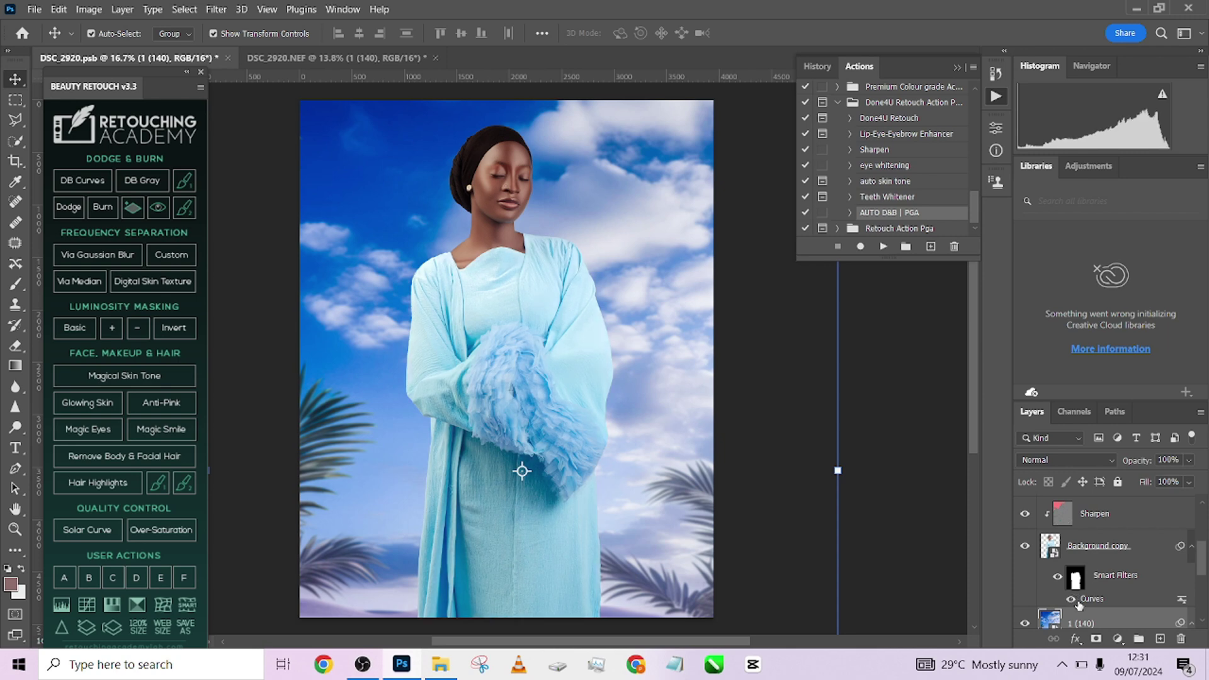
{"action": "left_click", "coordinate": [333, 57]}
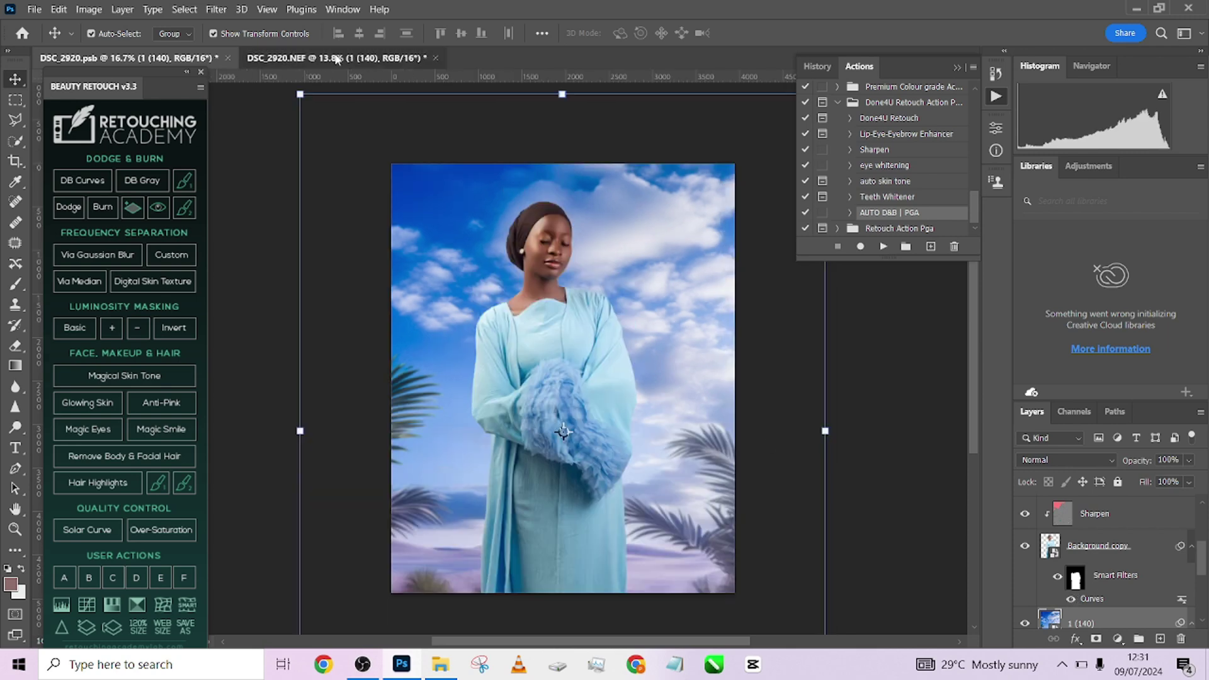
{"action": "scroll", "coordinate": [1101, 517], "scroll_direction": "up", "scroll_amount": 1}
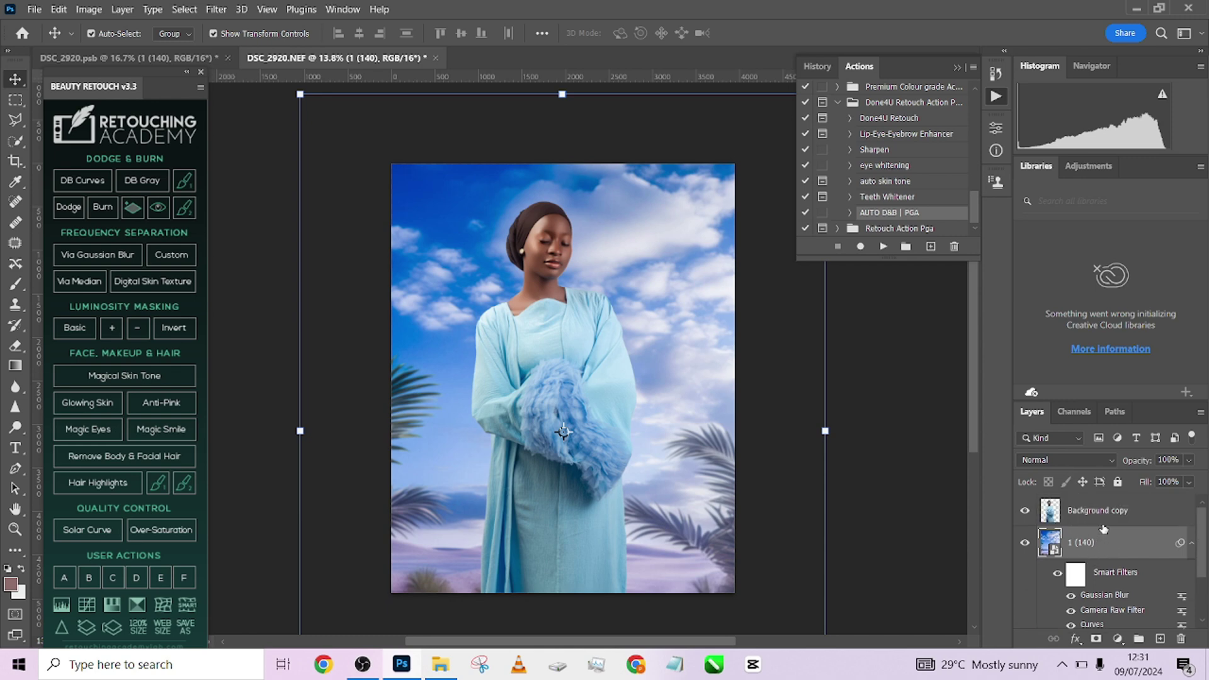
Select the whole blue dress and feathered sleeve on the Background copy layer with the Quick Selection tool.
{"action": "left_click", "coordinate": [1102, 516]}
{"action": "left_click", "coordinate": [15, 141]}
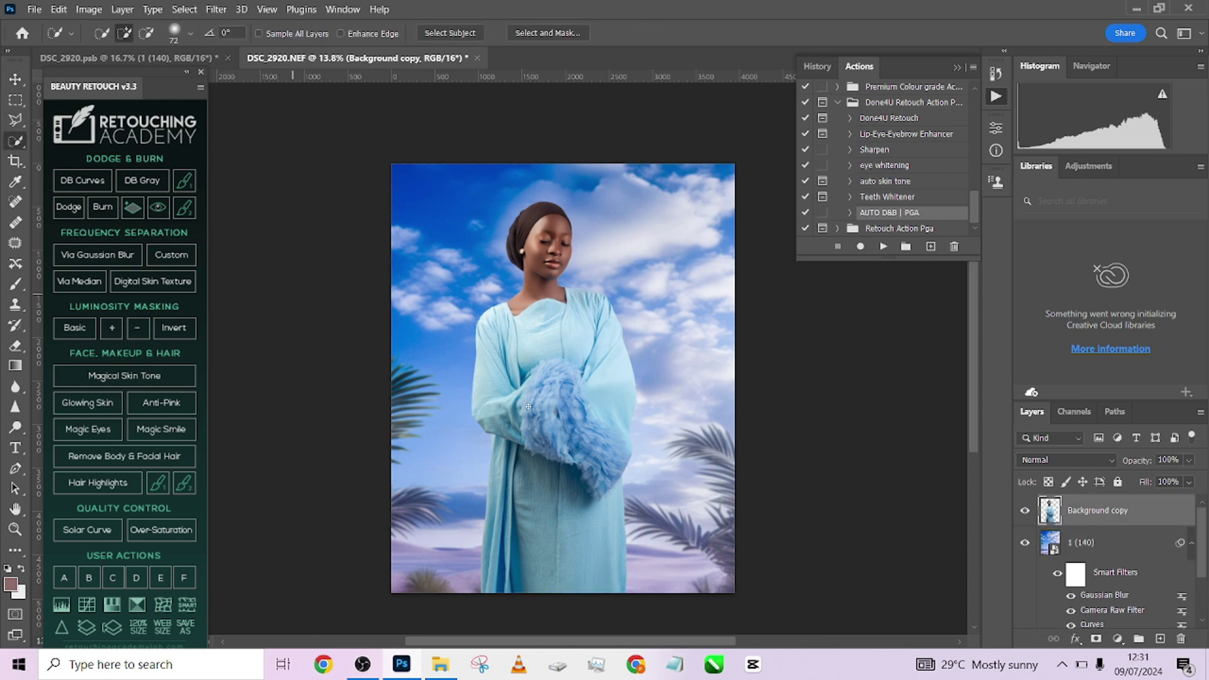
{"action": "mouse_move", "coordinate": [515, 331]}
{"action": "left_mouse_down"}
{"action": "mouse_move", "coordinate": [536, 352]}
{"action": "mouse_move", "coordinate": [587, 335]}
{"action": "mouse_move", "coordinate": [595, 379]}
{"action": "left_mouse_up"}
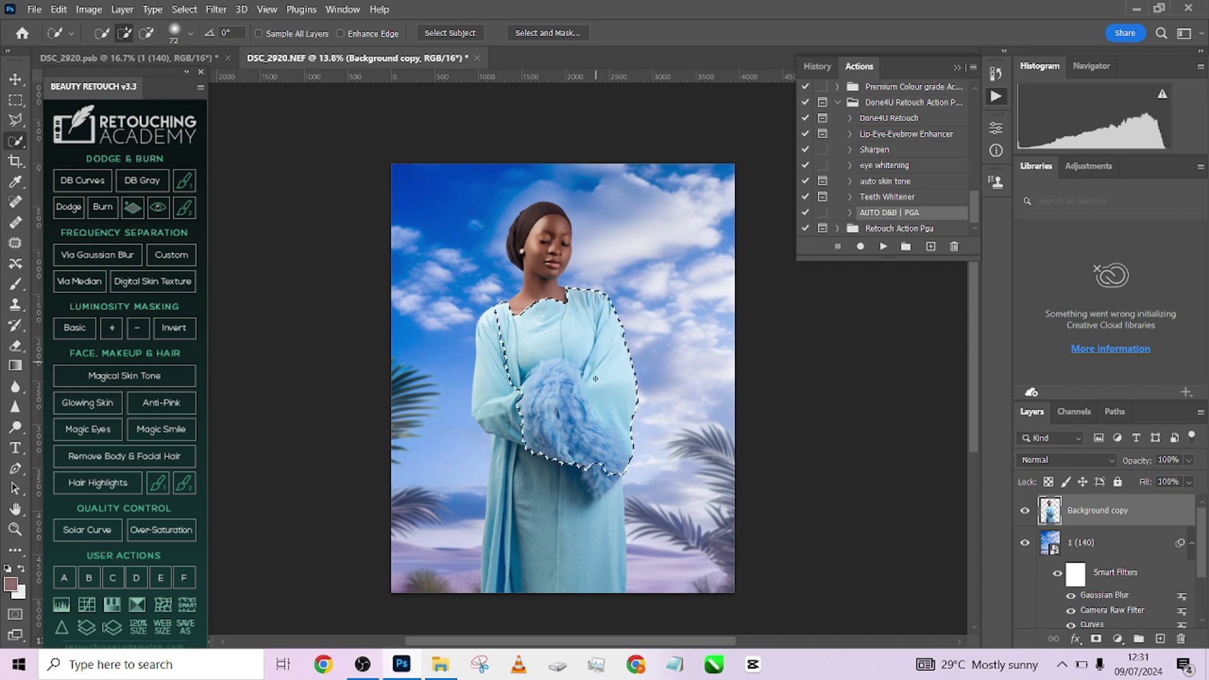
{"action": "mouse_move", "coordinate": [507, 376]}
{"action": "left_mouse_down"}
{"action": "mouse_move", "coordinate": [539, 433]}
{"action": "mouse_move", "coordinate": [552, 496]}
{"action": "mouse_move", "coordinate": [503, 531]}
{"action": "left_mouse_up"}
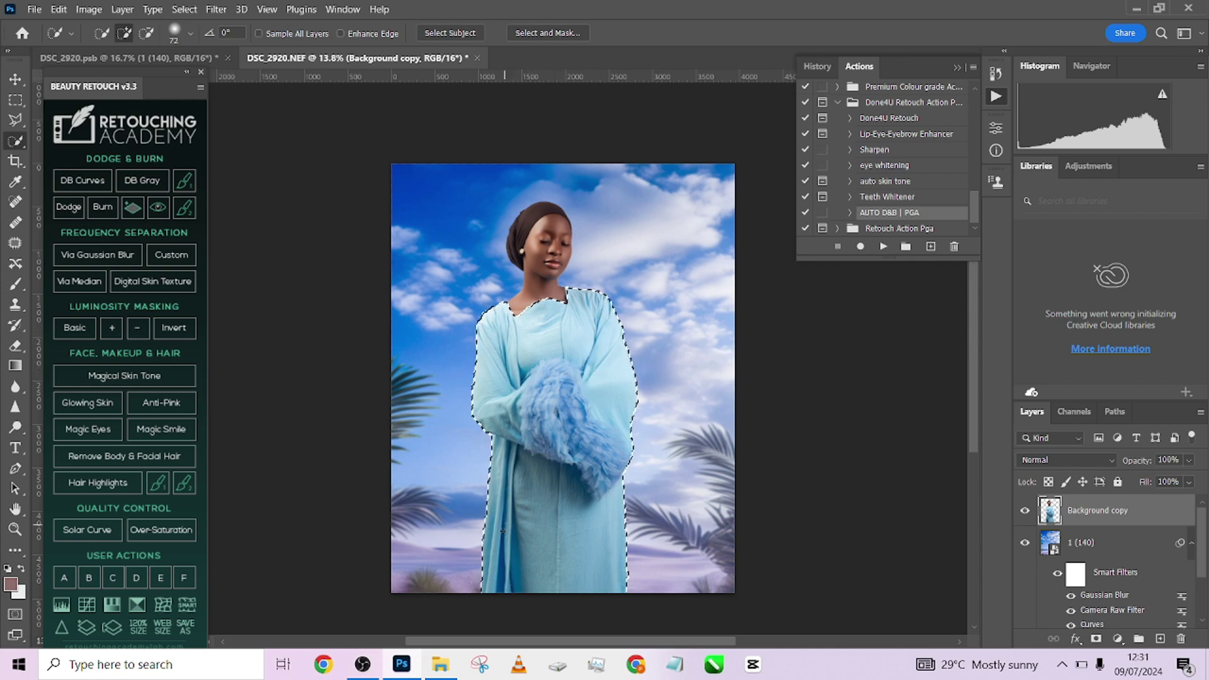
Brighten the selected dress with a Curves adjustment layer, placing points at input 28, output 42 and input 208, output 215.
{"action": "left_click", "coordinate": [1118, 639]}
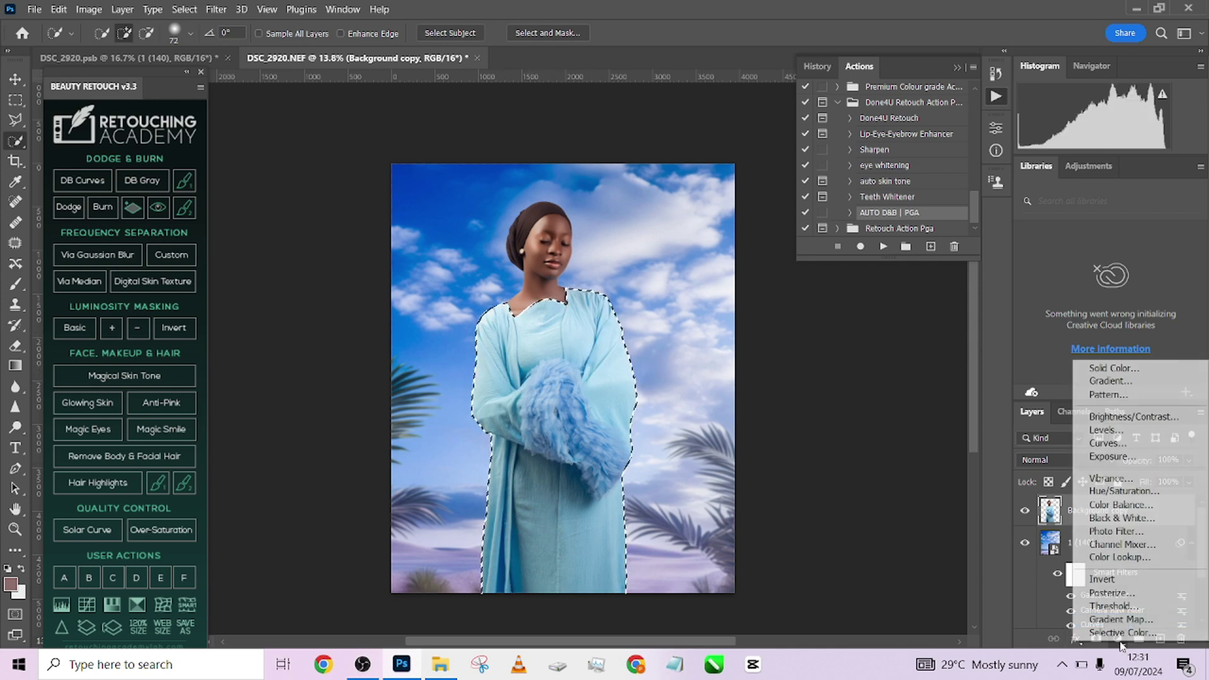
{"action": "left_click", "coordinate": [1108, 443]}
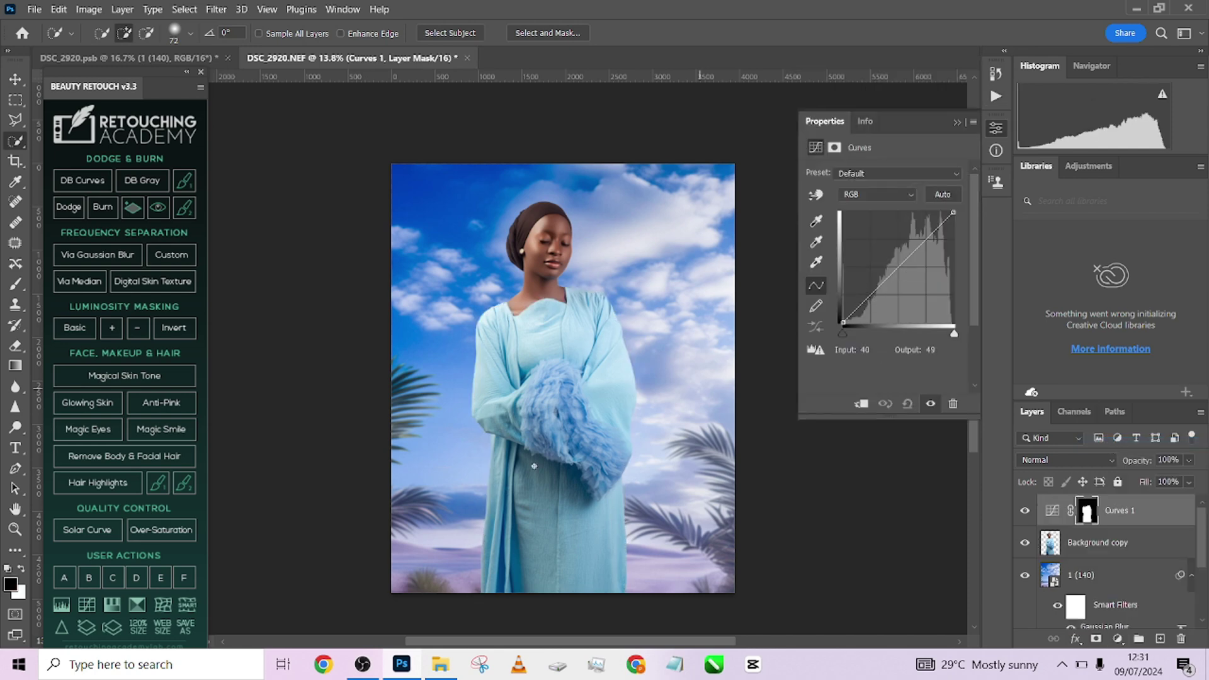
{"action": "left_click_drag", "start_coordinate": [854, 311], "coordinate": [855, 304]}
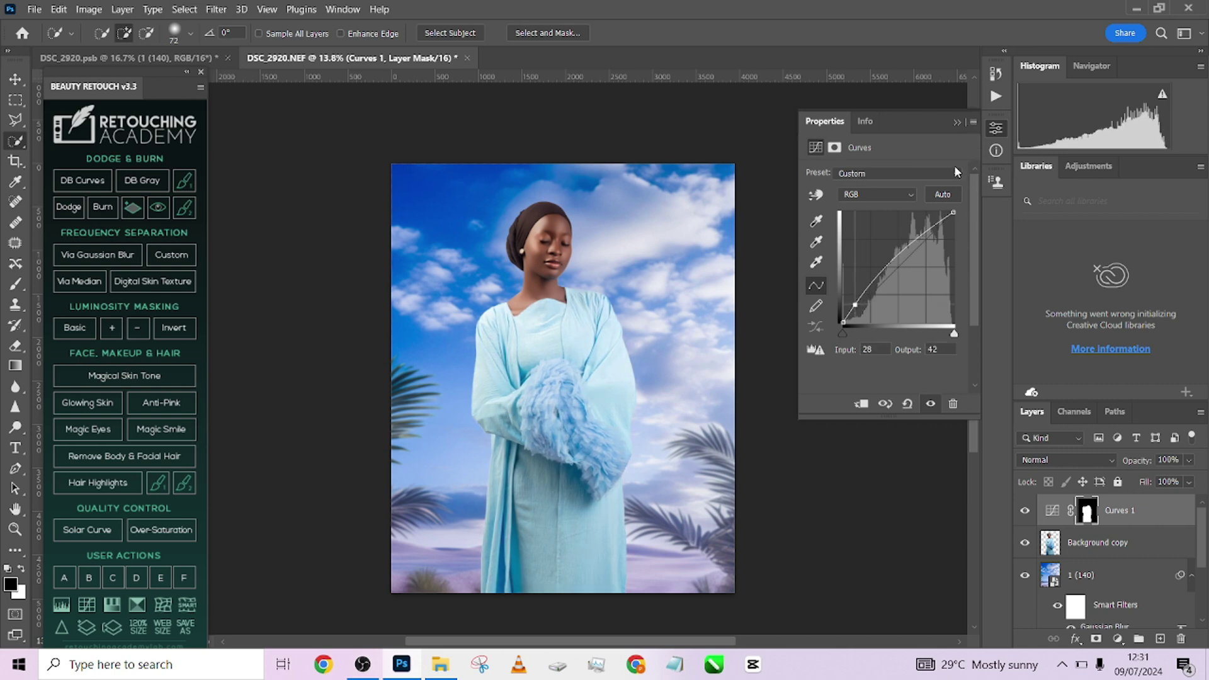
{"action": "left_click_drag", "start_coordinate": [933, 227], "coordinate": [934, 229]}
{"action": "left_click", "coordinate": [1025, 512]}
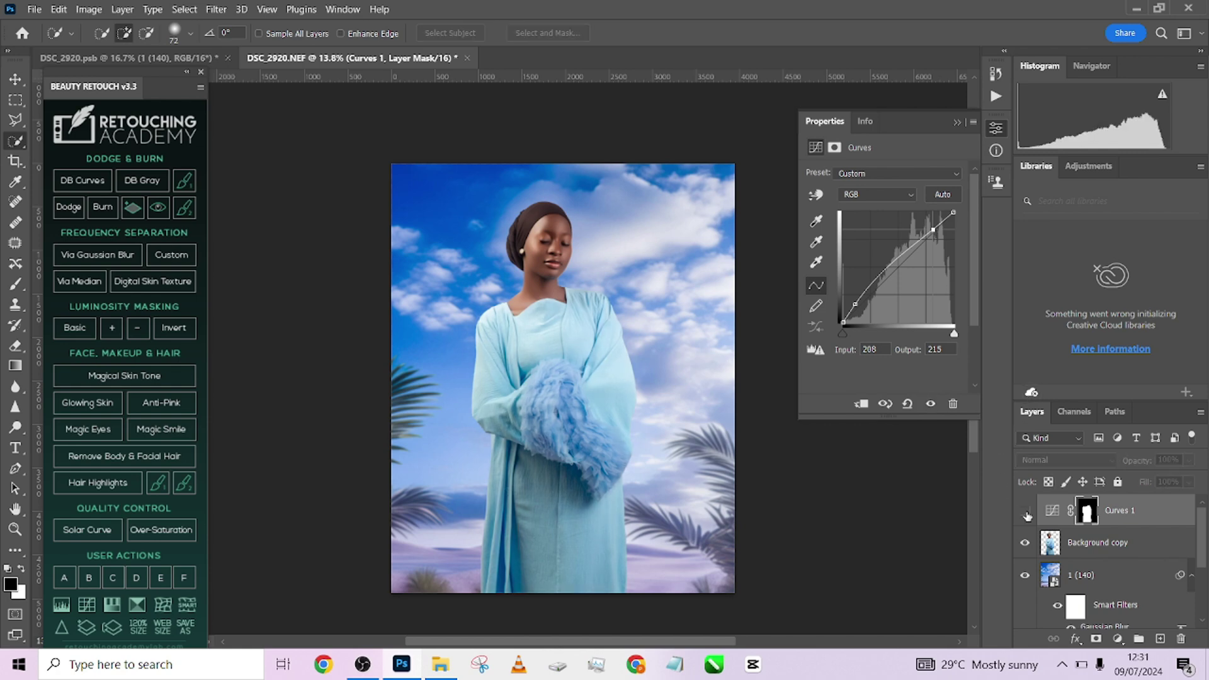
{"action": "left_click", "coordinate": [1026, 513]}
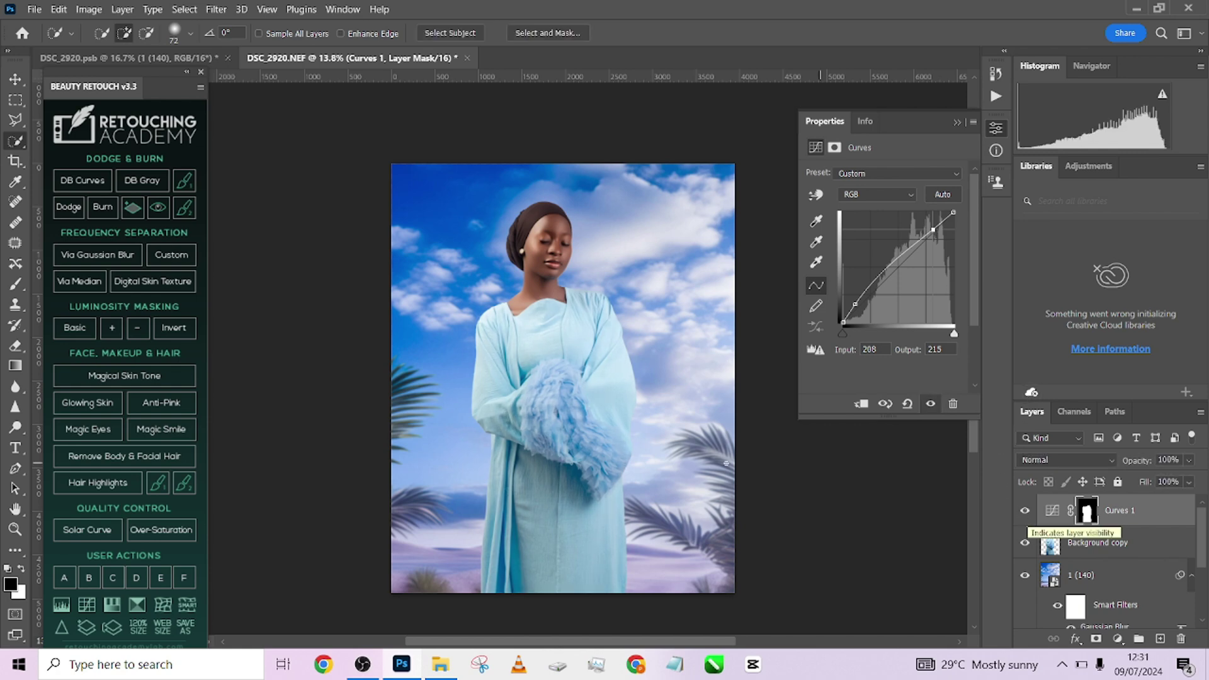
Group the Curves 1, Curves 2 and Color Fill 1 layers in DSC_2920.psb.
{"action": "left_click", "coordinate": [158, 58]}
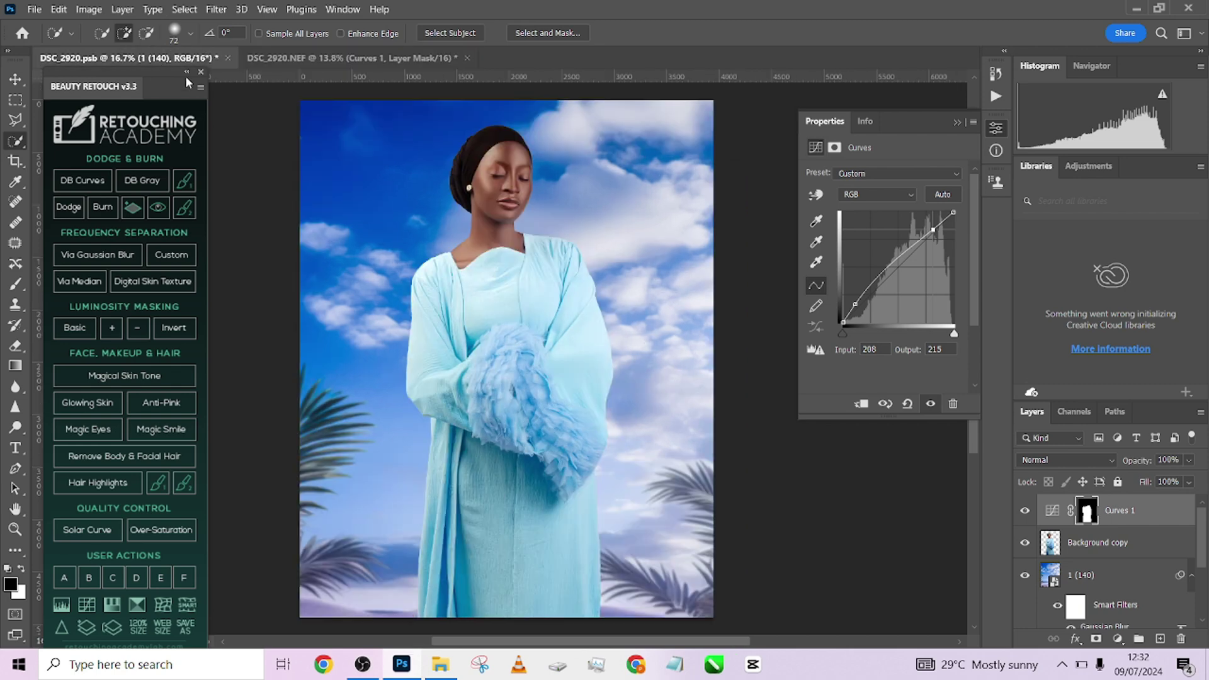
{"action": "scroll", "coordinate": [1132, 556], "scroll_direction": "up", "scroll_amount": 1}
{"action": "scroll", "coordinate": [1205, 574], "scroll_direction": "up", "scroll_amount": 4}
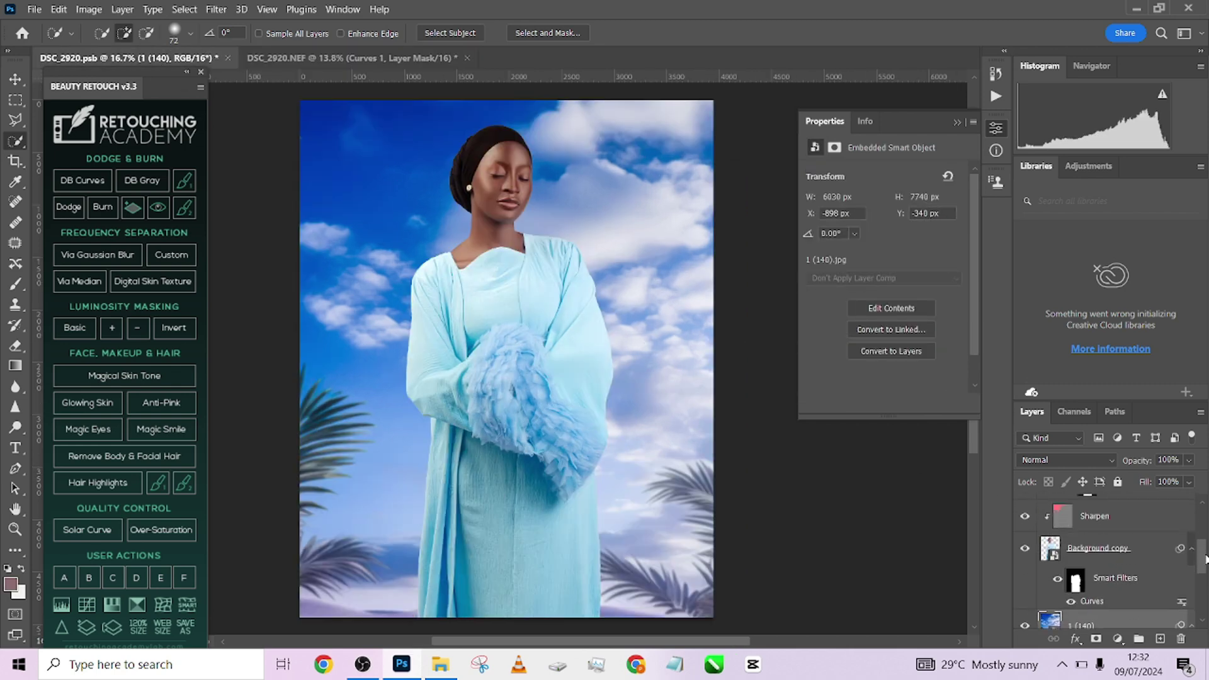
{"action": "scroll", "coordinate": [1108, 561], "scroll_direction": "up", "scroll_amount": 1}
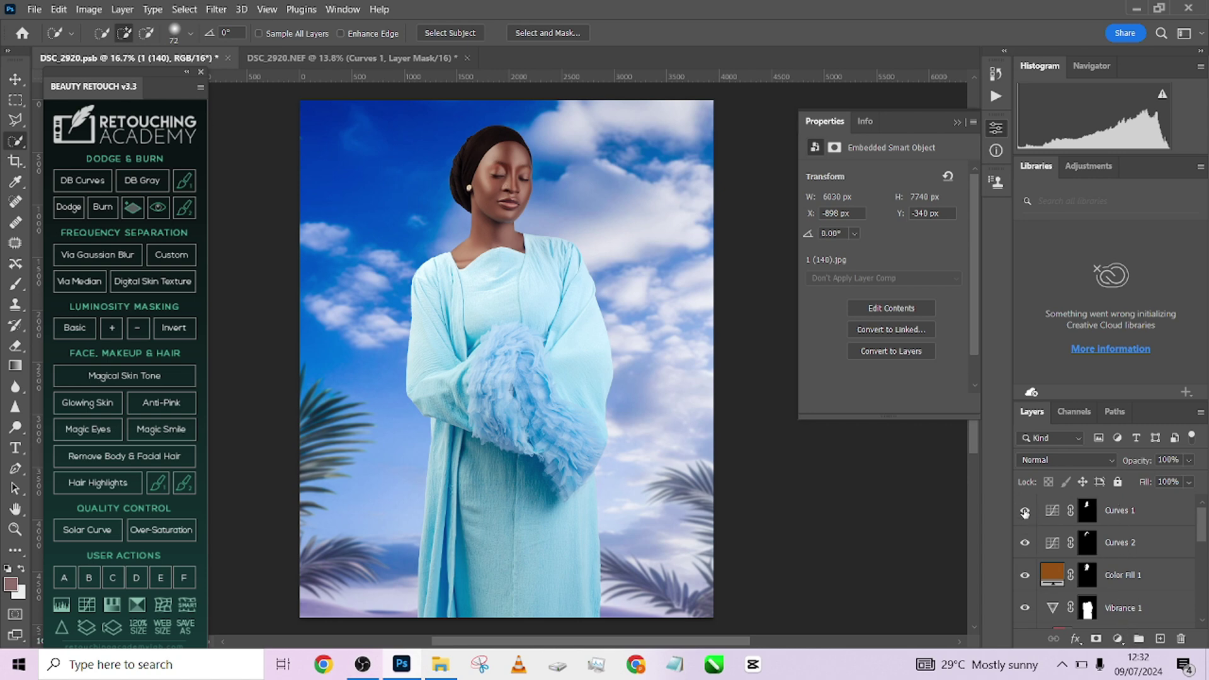
{"action": "left_click", "coordinate": [1140, 519]}
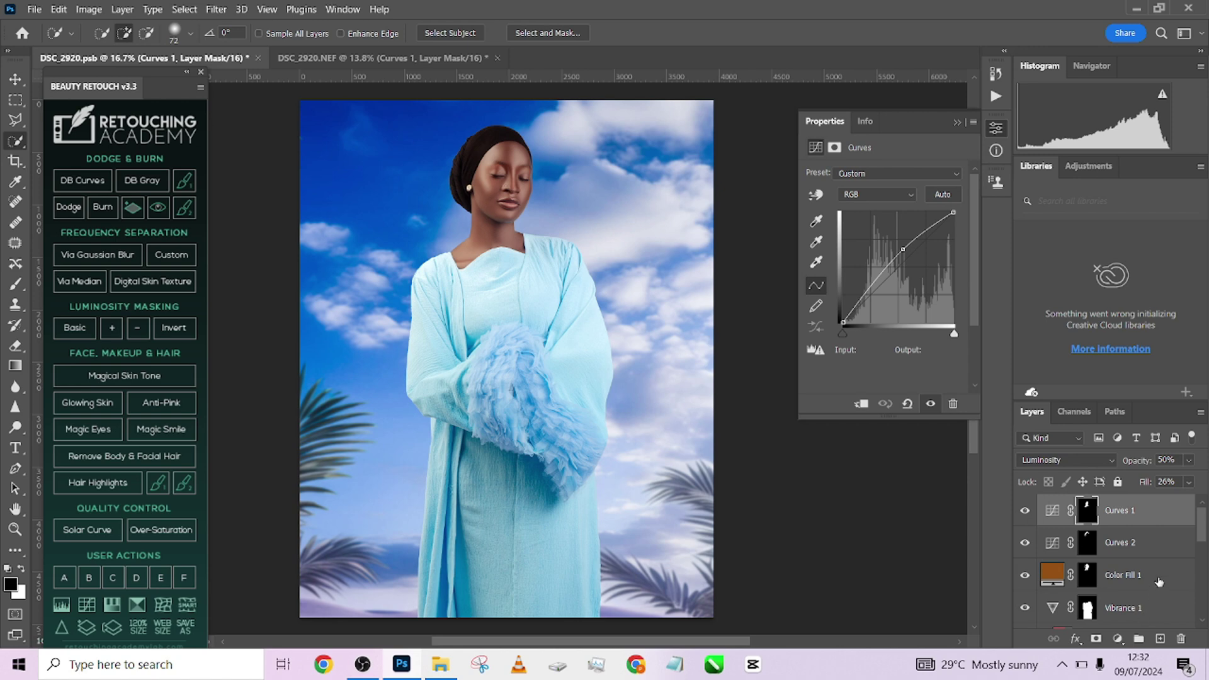
{"action": "left_click", "coordinate": [1159, 582], "text": "shift"}
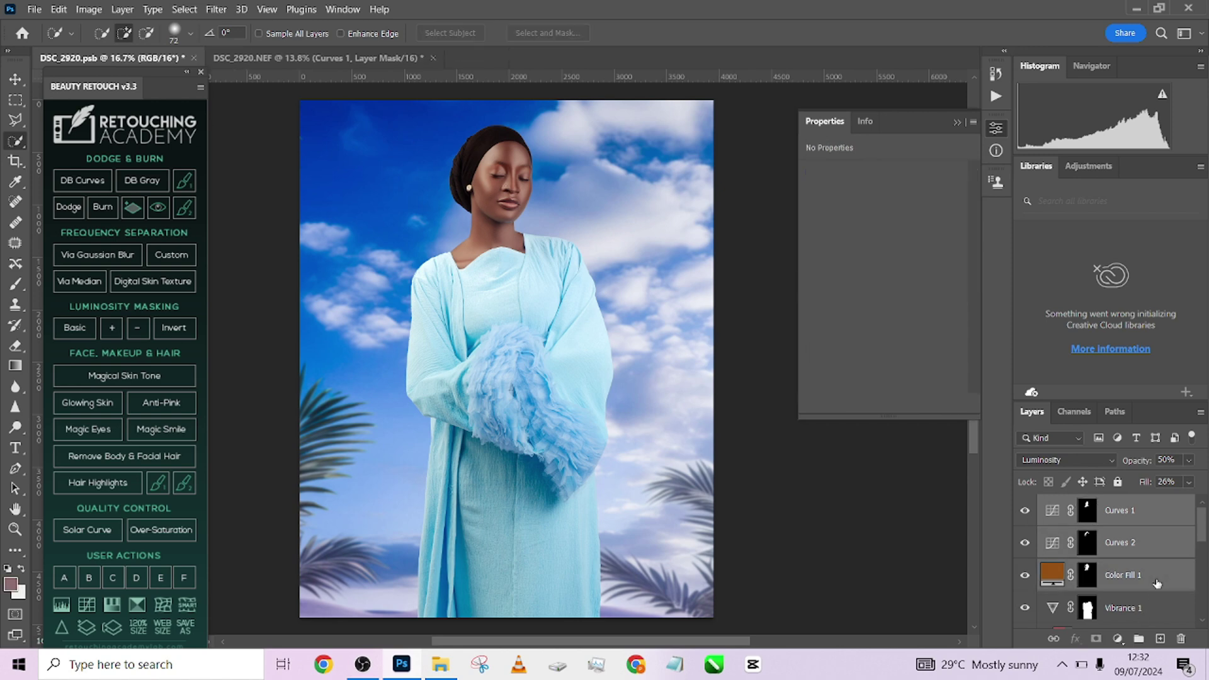
{"action": "key", "text": "ctrl+g"}
Check the effect of the grouped skin adjustments and copy Group 1 into DSC_2920.NEF above the dress's Curves layer.
{"action": "left_click", "coordinate": [1026, 504]}
{"action": "left_click", "coordinate": [1025, 505]}
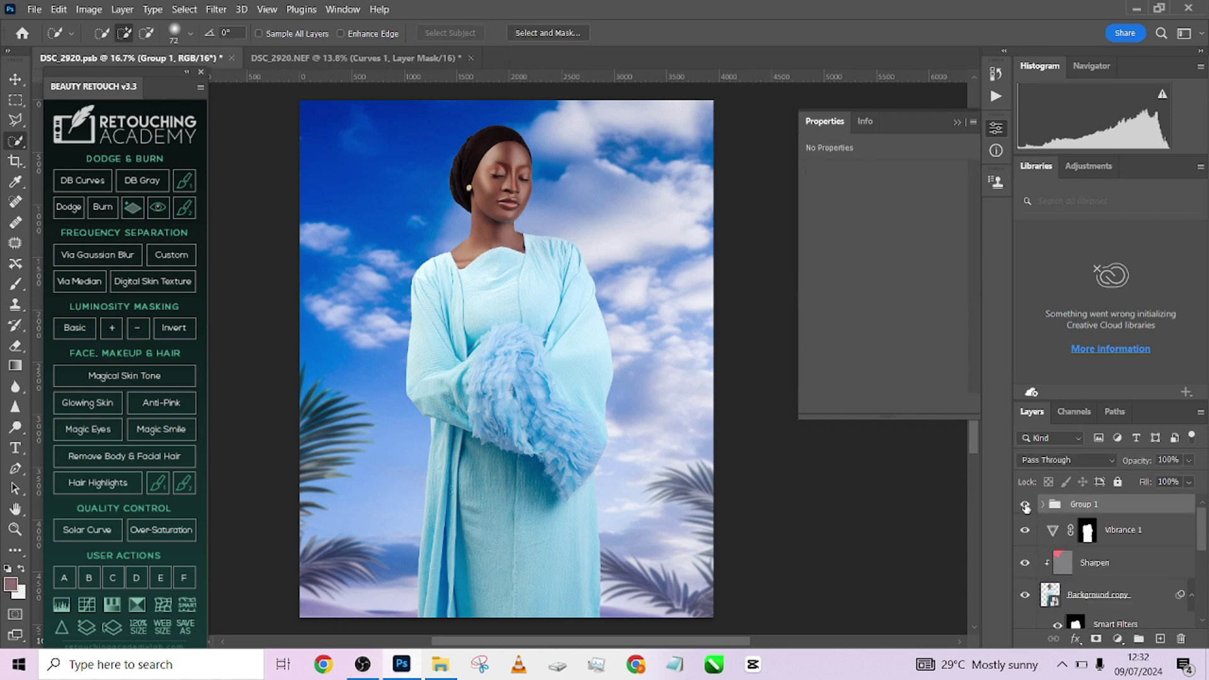
{"action": "left_click_drag", "start_coordinate": [1146, 512], "coordinate": [603, 375]}
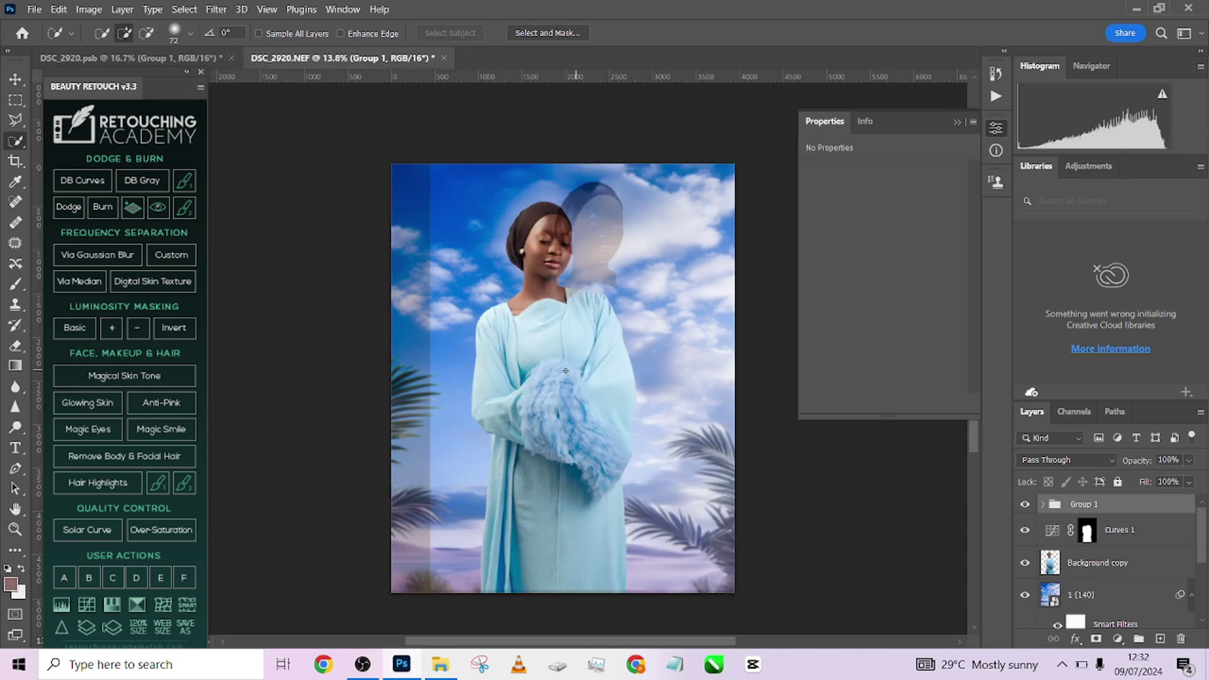
{"action": "key", "text": "v"}
{"action": "mouse_move", "coordinate": [602, 372]}
{"action": "left_mouse_down"}
{"action": "mouse_move", "coordinate": [610, 430]}
{"action": "mouse_move", "coordinate": [636, 428]}
{"action": "left_mouse_up"}
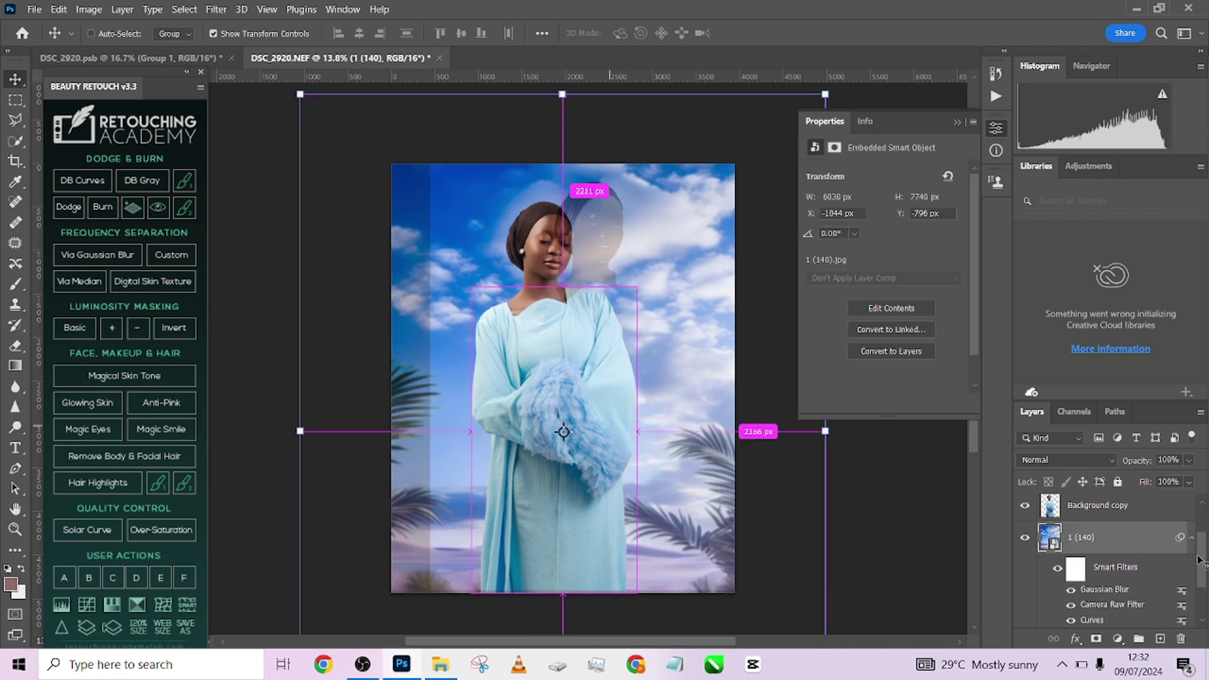
{"action": "left_click_drag", "start_coordinate": [1204, 562], "coordinate": [1204, 535]}
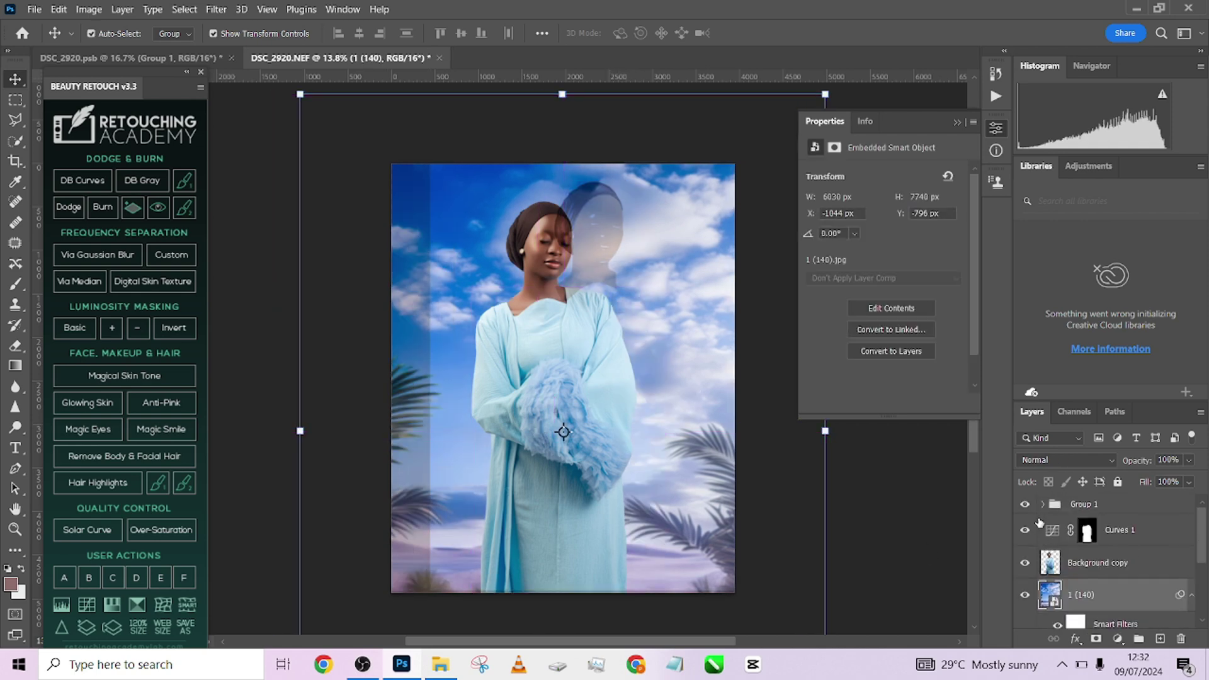
Compare the portrait with and without the Curves 1 layer inside the copied Group 1, and delete that group from DSC_2920.NEF.
{"action": "left_click", "coordinate": [1043, 505]}
{"action": "left_click", "coordinate": [1157, 535]}
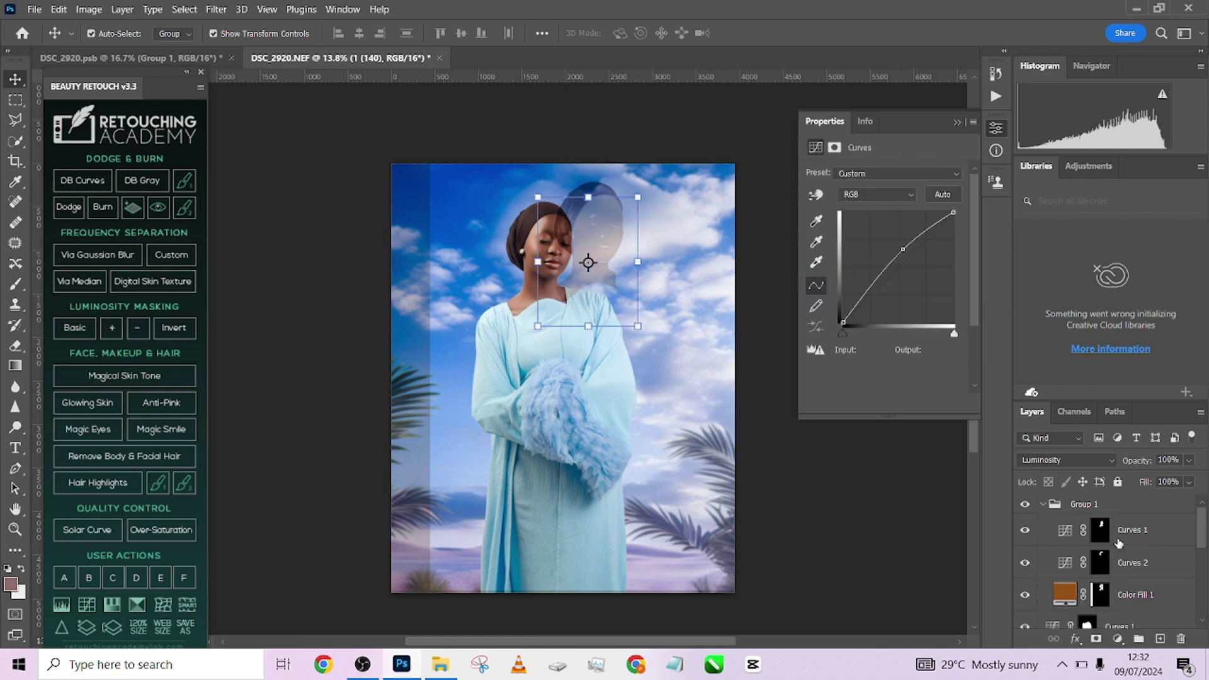
{"action": "left_click", "coordinate": [1102, 532]}
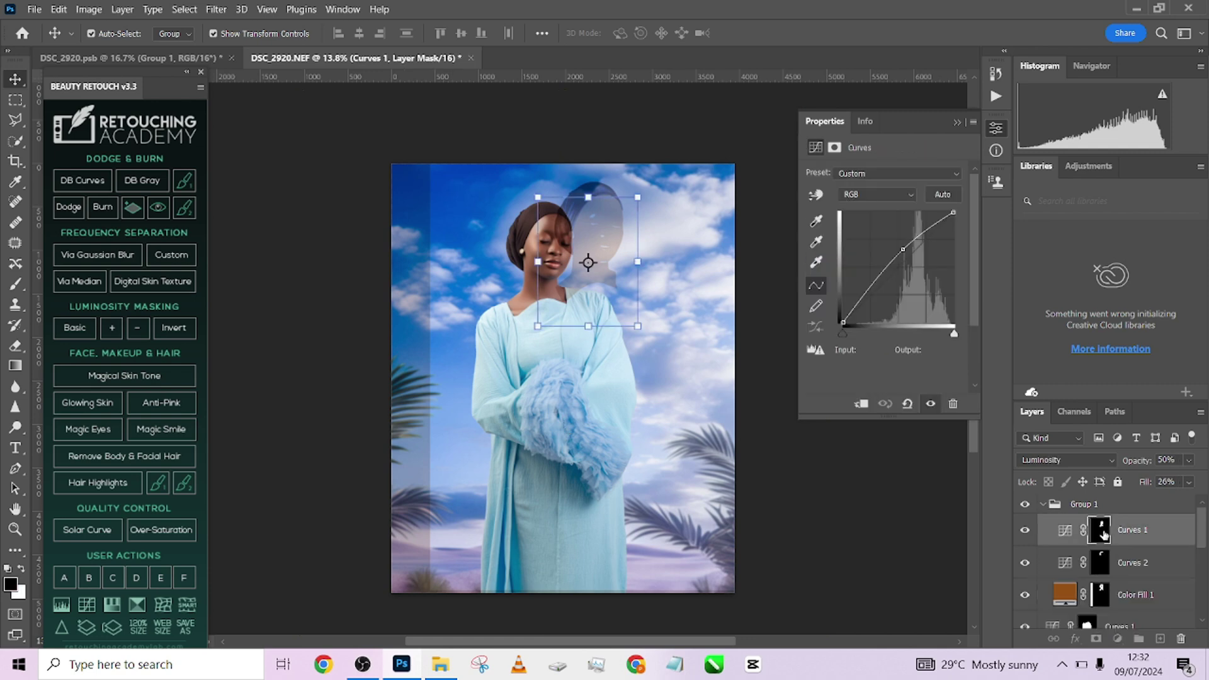
{"action": "left_click", "coordinate": [1024, 533]}
{"action": "left_click", "coordinate": [1024, 533]}
{"action": "left_click", "coordinate": [1024, 533]}
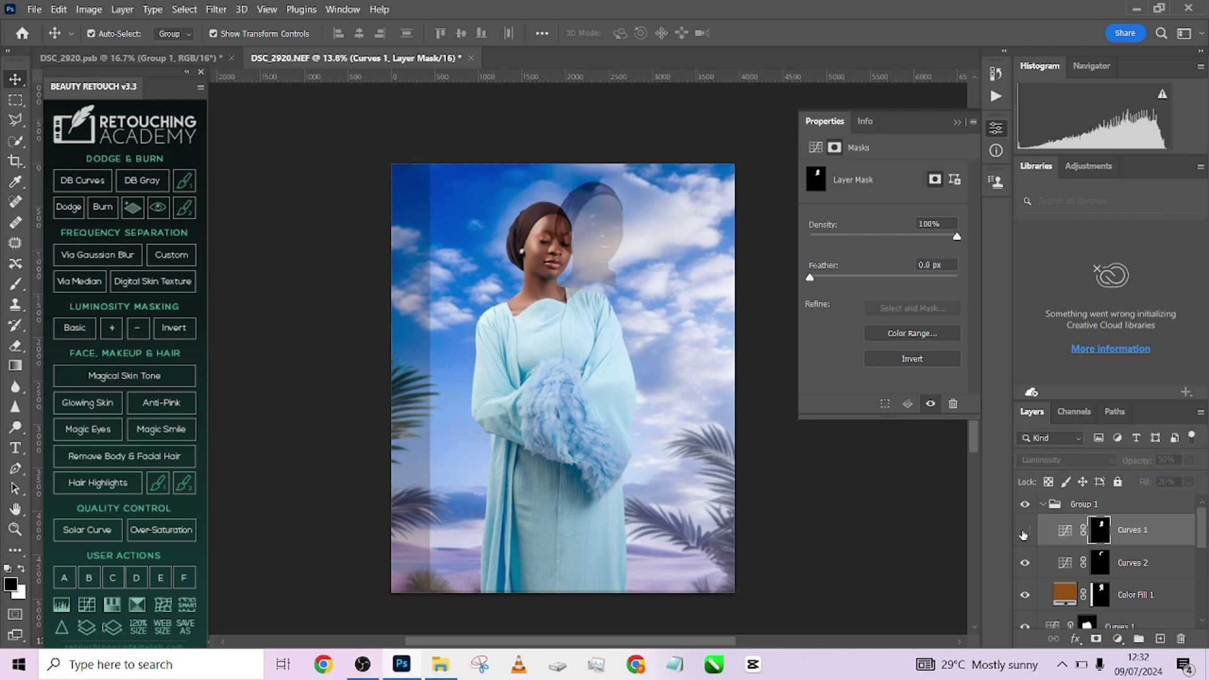
{"action": "left_click", "coordinate": [1024, 533]}
{"action": "left_click", "coordinate": [1024, 533]}
{"action": "left_click_drag", "start_coordinate": [1142, 507], "coordinate": [1181, 638]}
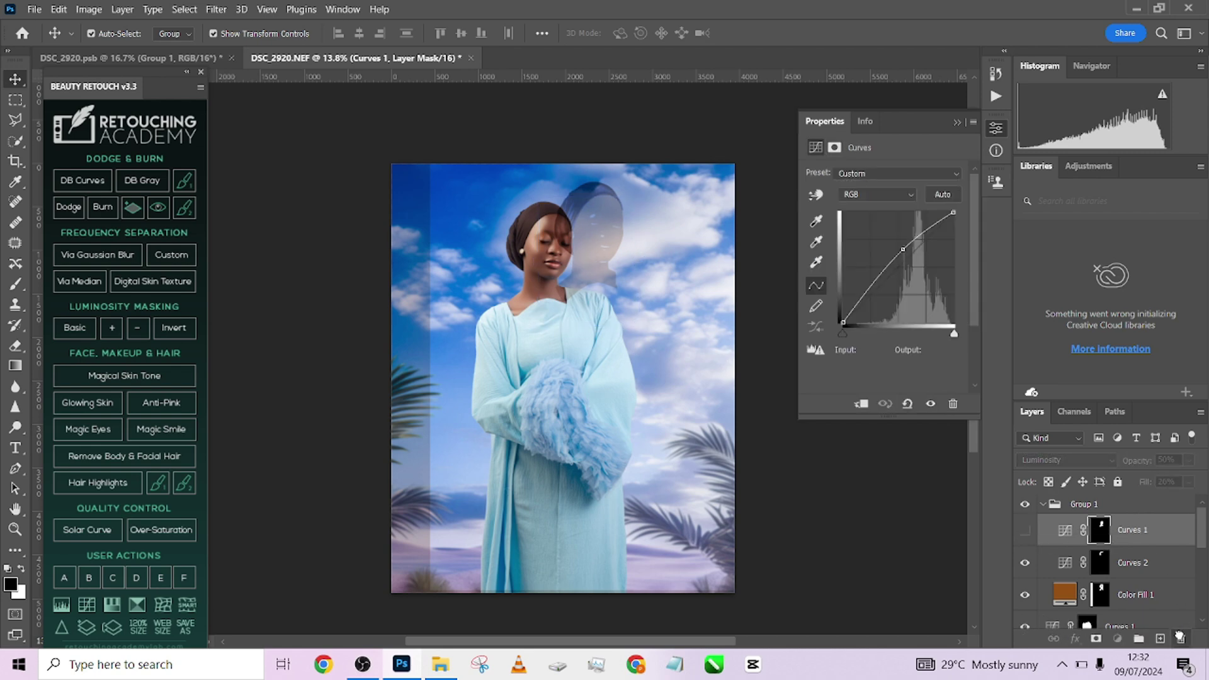
Compare DSC_2920.psb with and without Group 1's Curves 1 layer, and return to DSC_2920.NEF.
{"action": "left_click", "coordinate": [174, 58]}
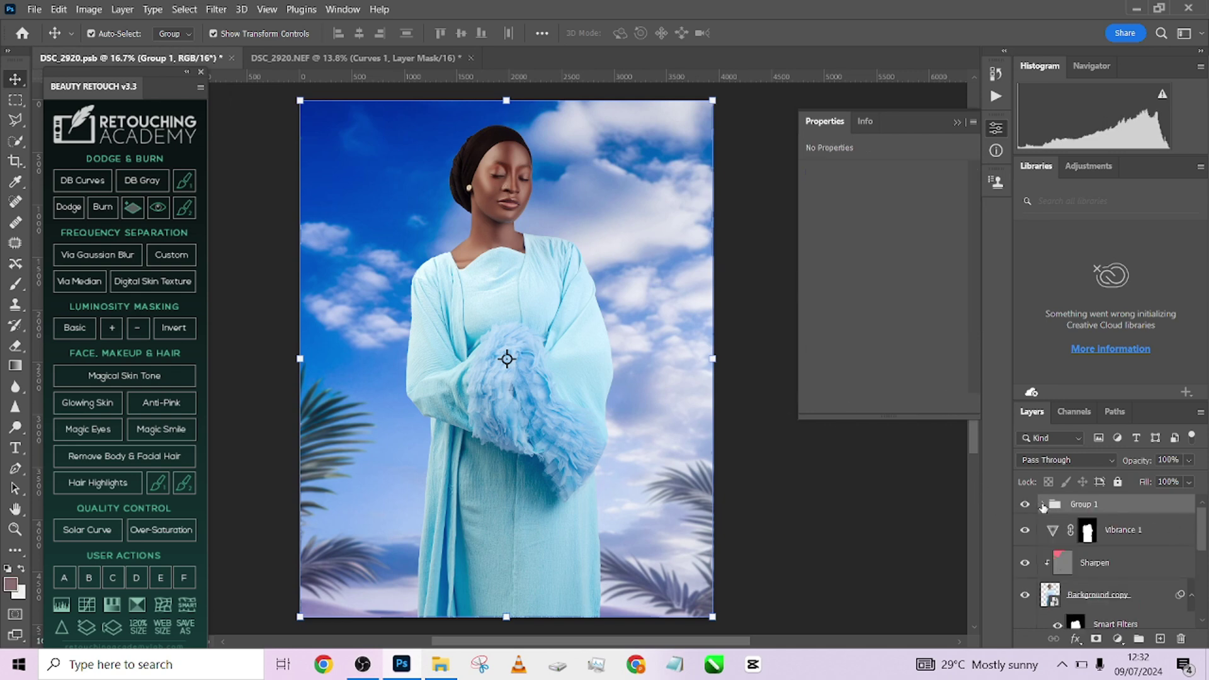
{"action": "left_click", "coordinate": [1042, 505]}
{"action": "left_click", "coordinate": [1175, 531]}
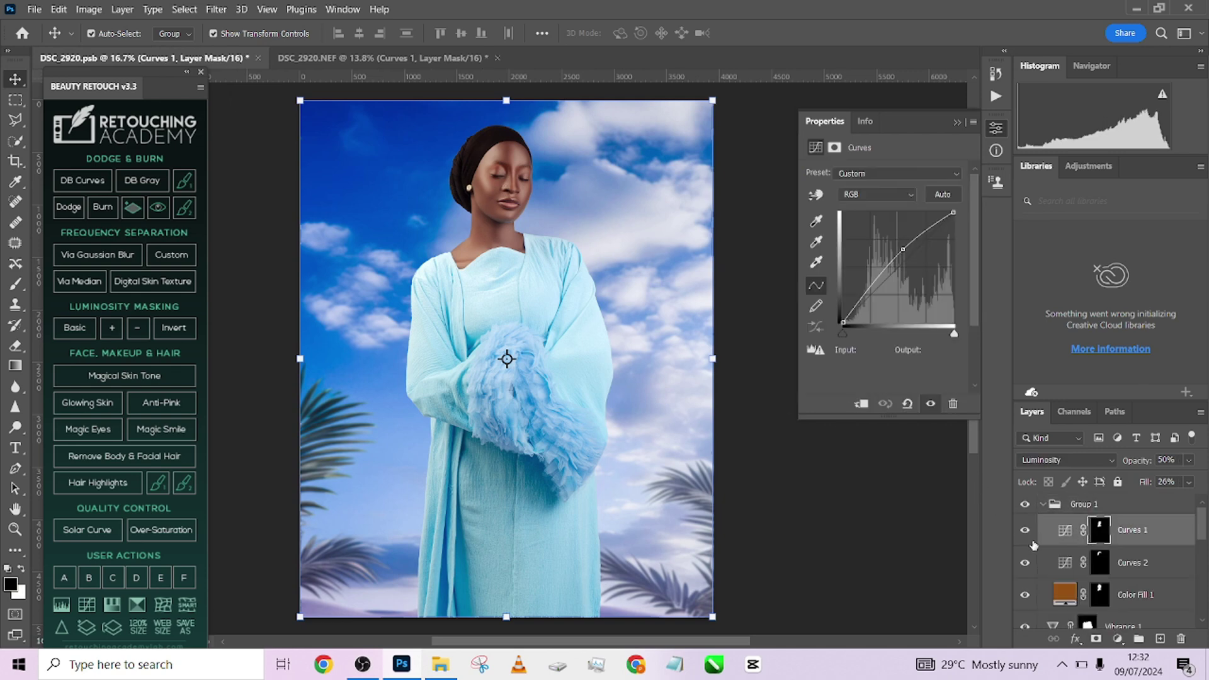
{"action": "left_click", "coordinate": [1026, 529]}
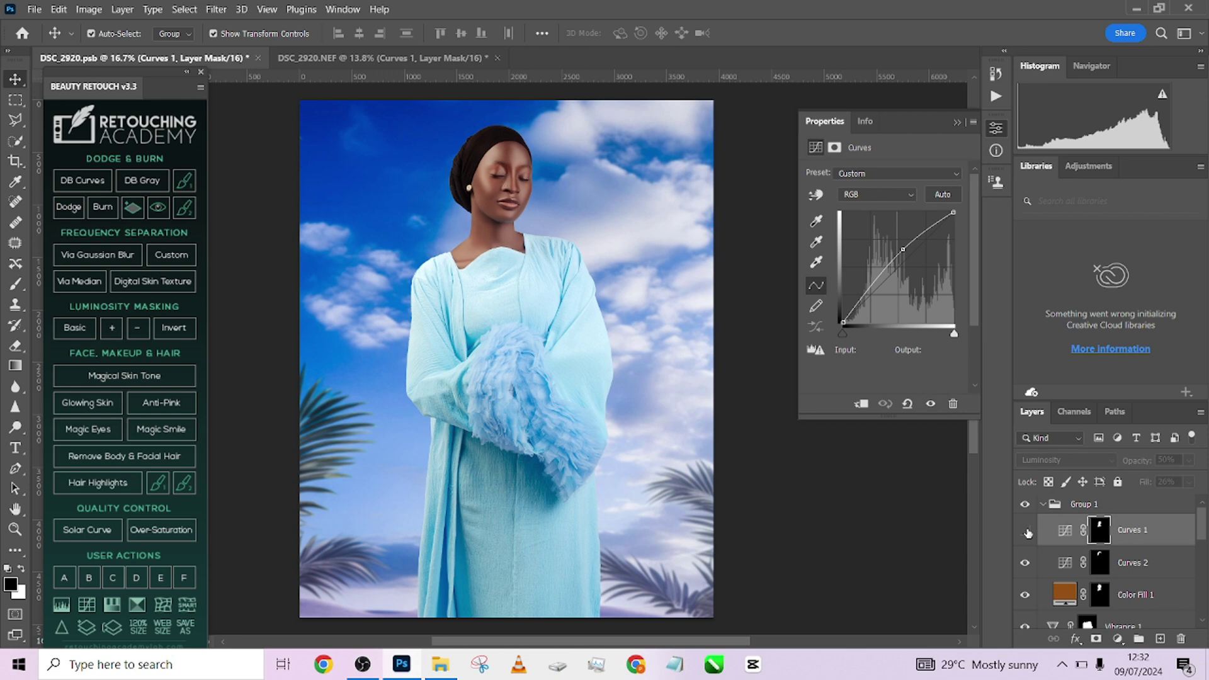
{"action": "left_click", "coordinate": [1025, 529]}
{"action": "left_click", "coordinate": [1027, 531]}
{"action": "left_click", "coordinate": [1027, 531]}
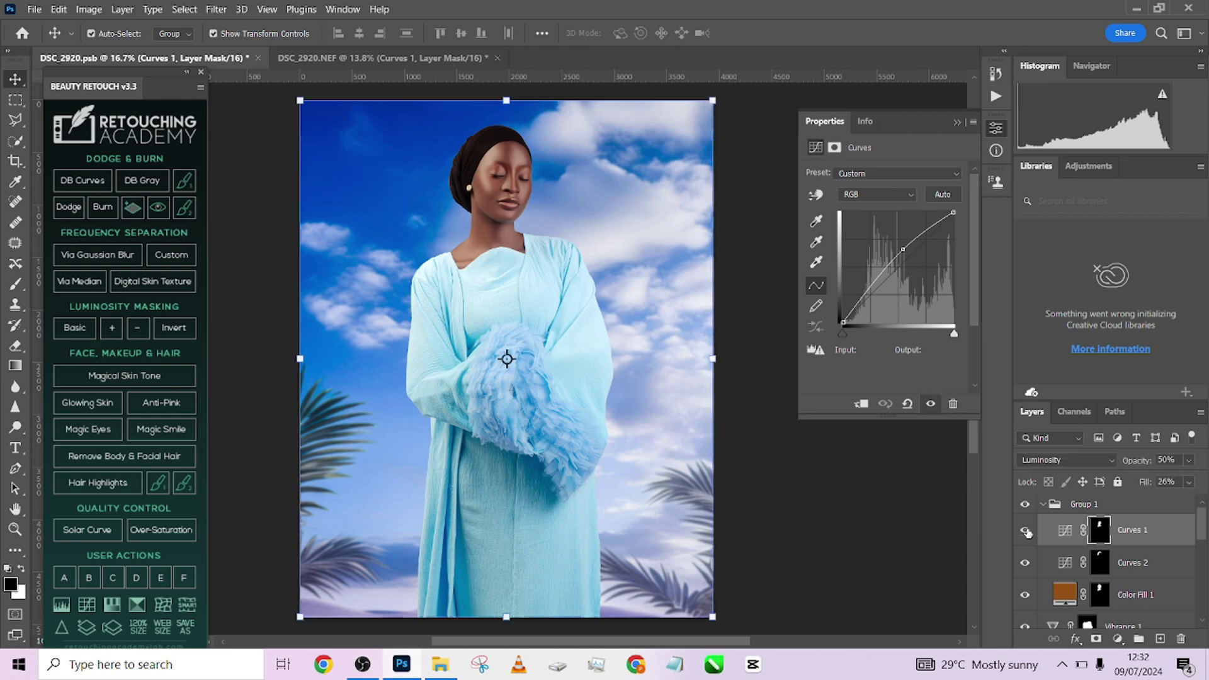
{"action": "left_click", "coordinate": [380, 60]}
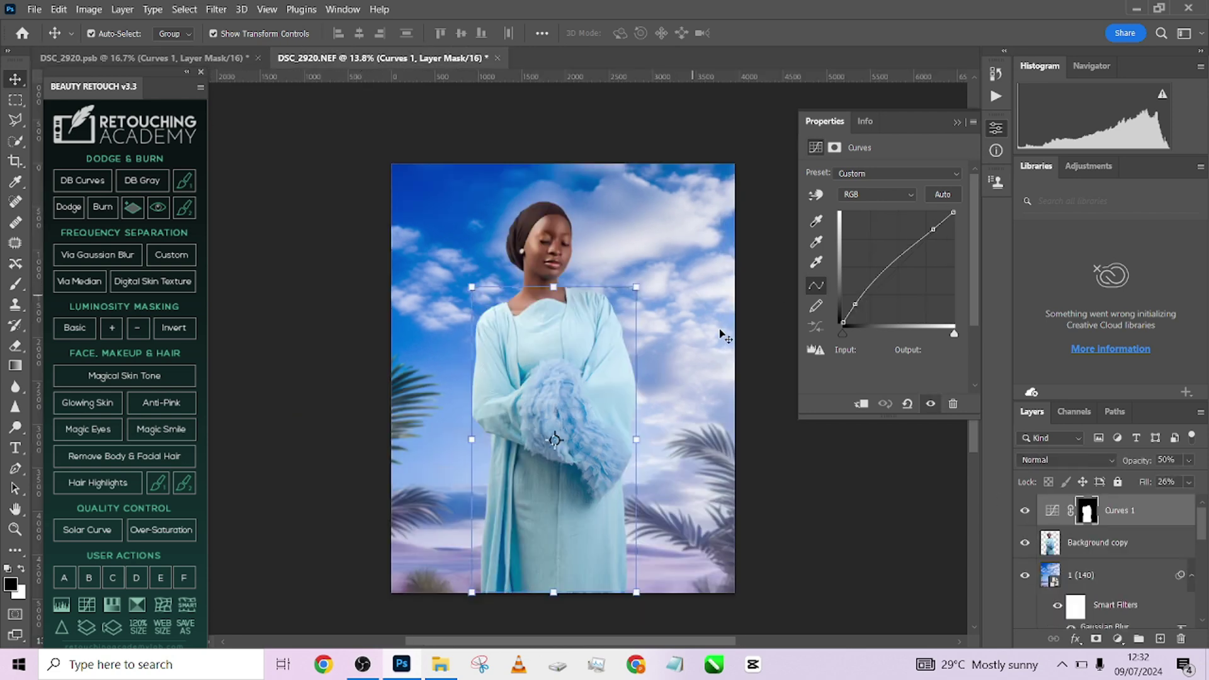
Add a brightening Curves adjustment layer with a point at input 109, output 131, and invert its mask to black.
{"action": "left_click", "coordinate": [1118, 639]}
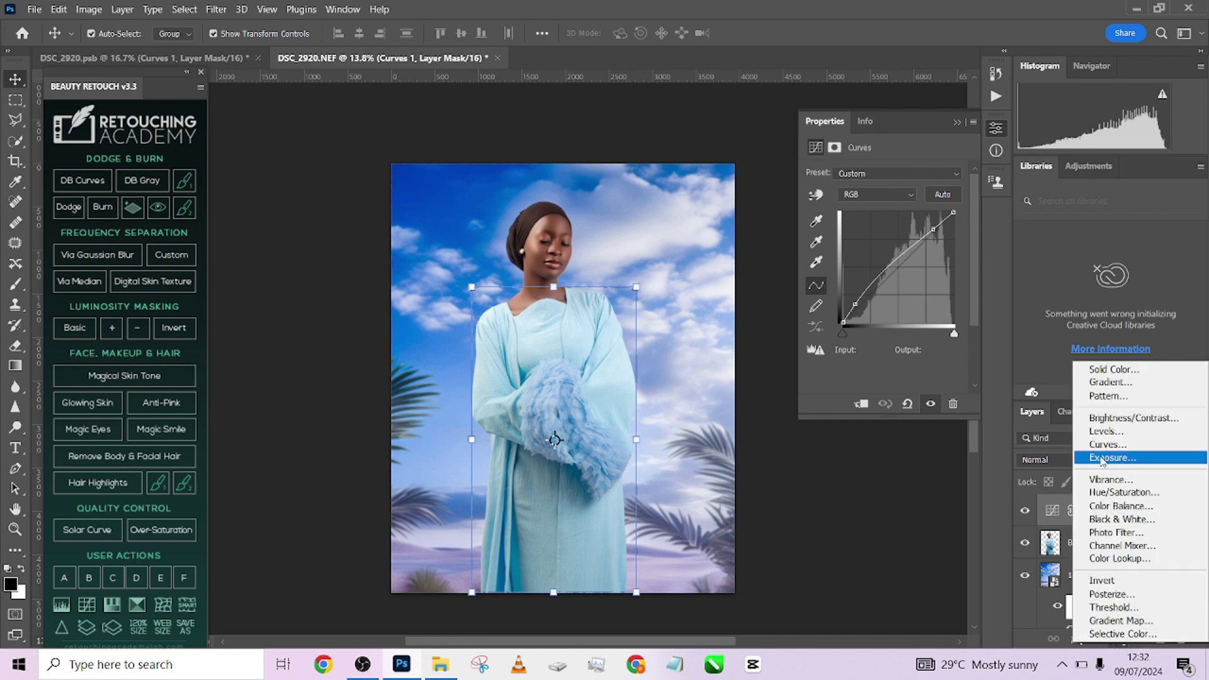
{"action": "left_click", "coordinate": [1108, 444]}
{"action": "left_click_drag", "start_coordinate": [889, 277], "coordinate": [890, 267]}
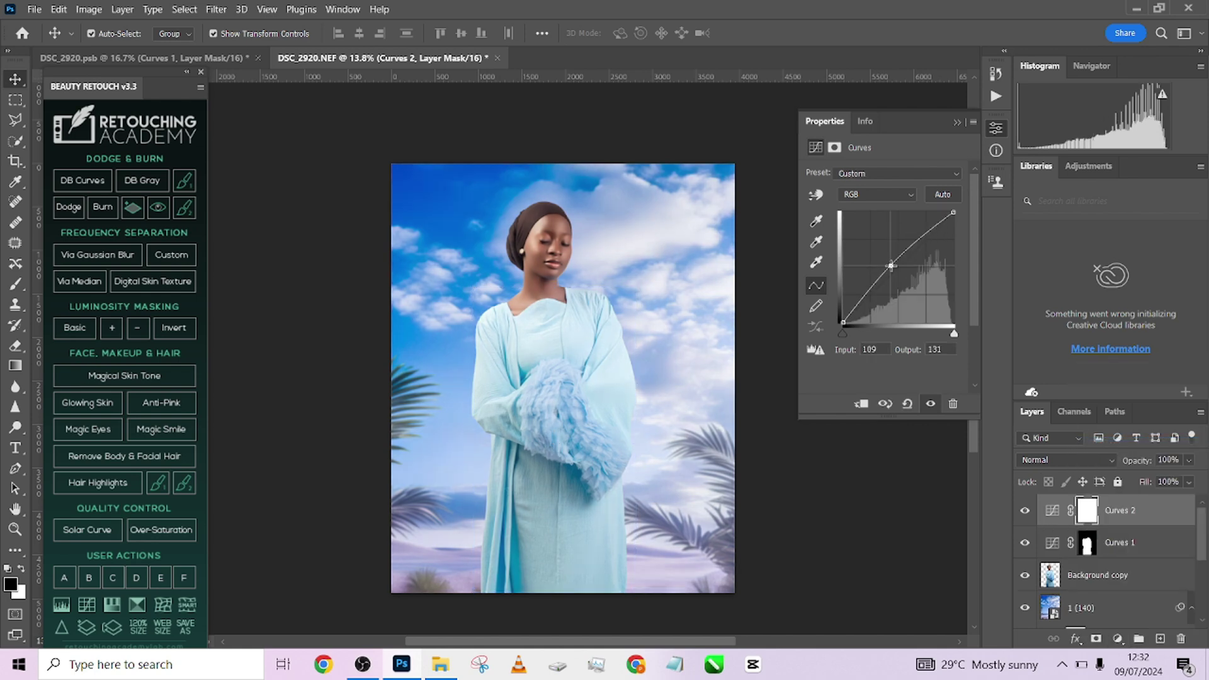
{"action": "key", "text": "ctrl+i"}
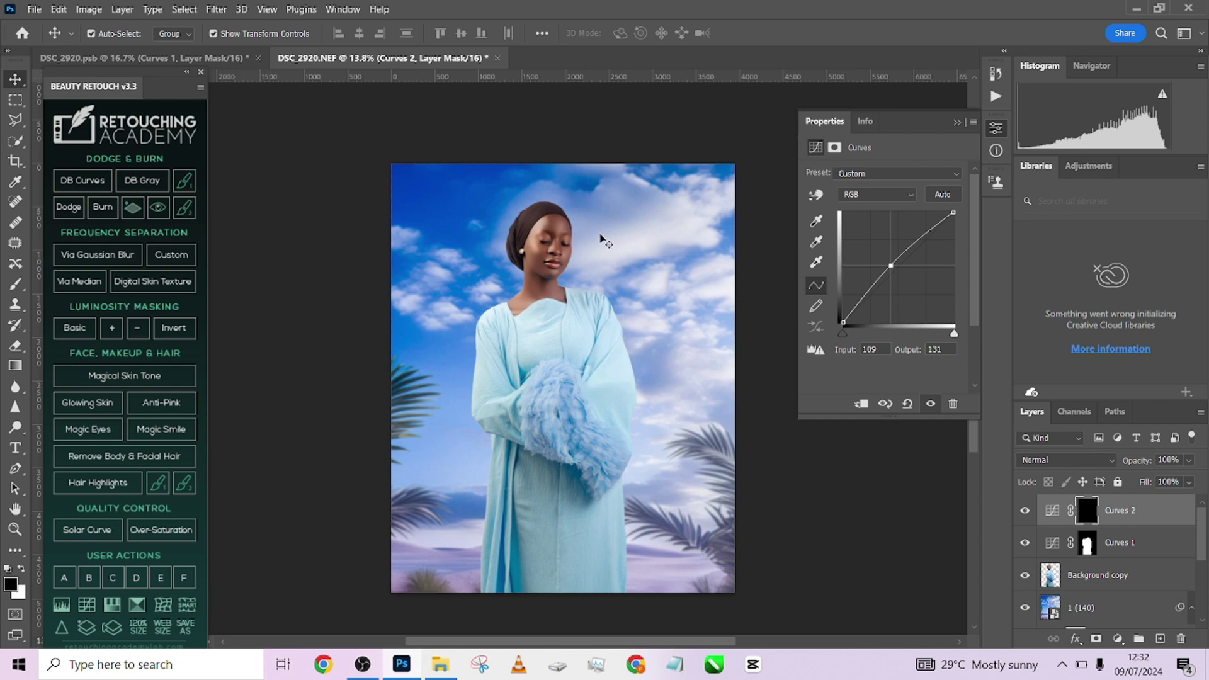
Paint white on the Curves 2 mask with a soft brush over the face and neck to brighten the skin.
{"action": "key", "text": "b"}
{"action": "key", "text": "x"}
{"action": "scroll", "coordinate": [563, 197], "scroll_direction": "up", "scroll_amount": 5}
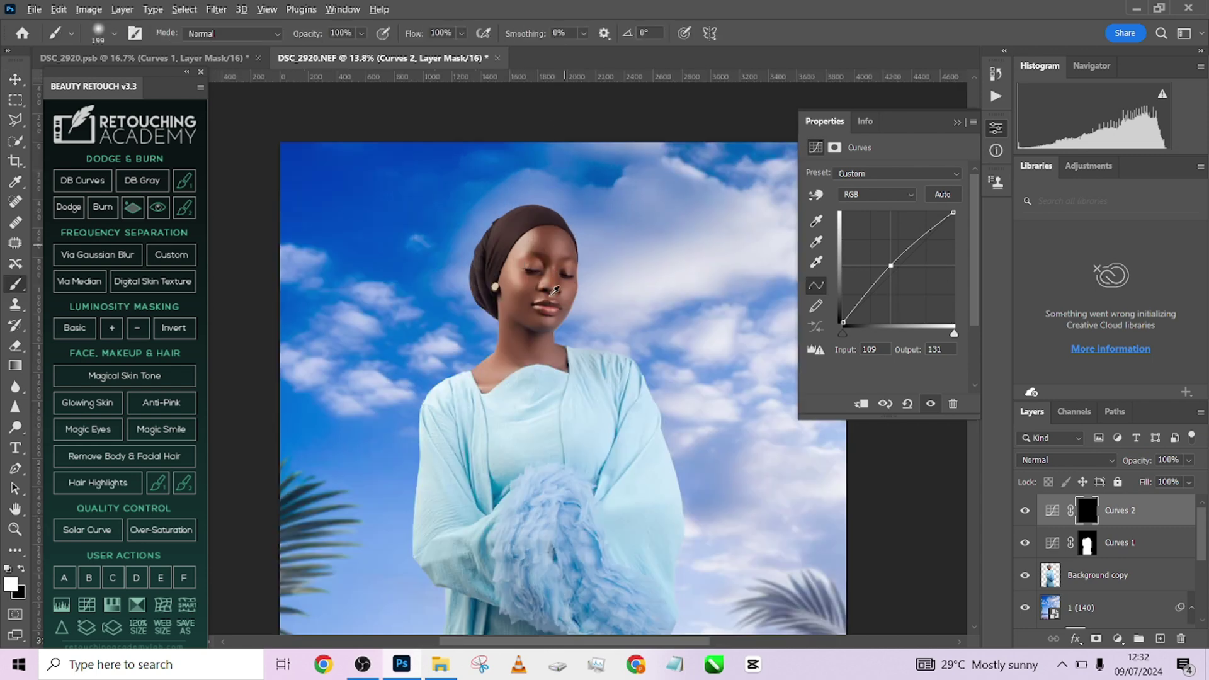
{"action": "scroll", "coordinate": [551, 295], "scroll_direction": "up", "scroll_amount": 4}
{"action": "mouse_move", "coordinate": [530, 311]}
{"action": "left_mouse_down"}
{"action": "mouse_move", "coordinate": [512, 290]}
{"action": "mouse_move", "coordinate": [488, 318]}
{"action": "mouse_move", "coordinate": [477, 427]}
{"action": "mouse_move", "coordinate": [509, 394]}
{"action": "mouse_move", "coordinate": [526, 329]}
{"action": "mouse_move", "coordinate": [539, 342]}
{"action": "mouse_move", "coordinate": [555, 315]}
{"action": "mouse_move", "coordinate": [565, 251]}
{"action": "mouse_move", "coordinate": [555, 229]}
{"action": "mouse_move", "coordinate": [528, 226]}
{"action": "mouse_move", "coordinate": [509, 289]}
{"action": "mouse_move", "coordinate": [510, 364]}
{"action": "mouse_move", "coordinate": [543, 372]}
{"action": "mouse_move", "coordinate": [563, 340]}
{"action": "mouse_move", "coordinate": [560, 238]}
{"action": "mouse_move", "coordinate": [533, 376]}
{"action": "mouse_move", "coordinate": [477, 350]}
{"action": "mouse_move", "coordinate": [479, 372]}
{"action": "mouse_move", "coordinate": [533, 302]}
{"action": "mouse_move", "coordinate": [531, 239]}
{"action": "mouse_move", "coordinate": [533, 314]}
{"action": "left_mouse_up"}
{"action": "right_click", "coordinate": [519, 440], "text": "alt"}
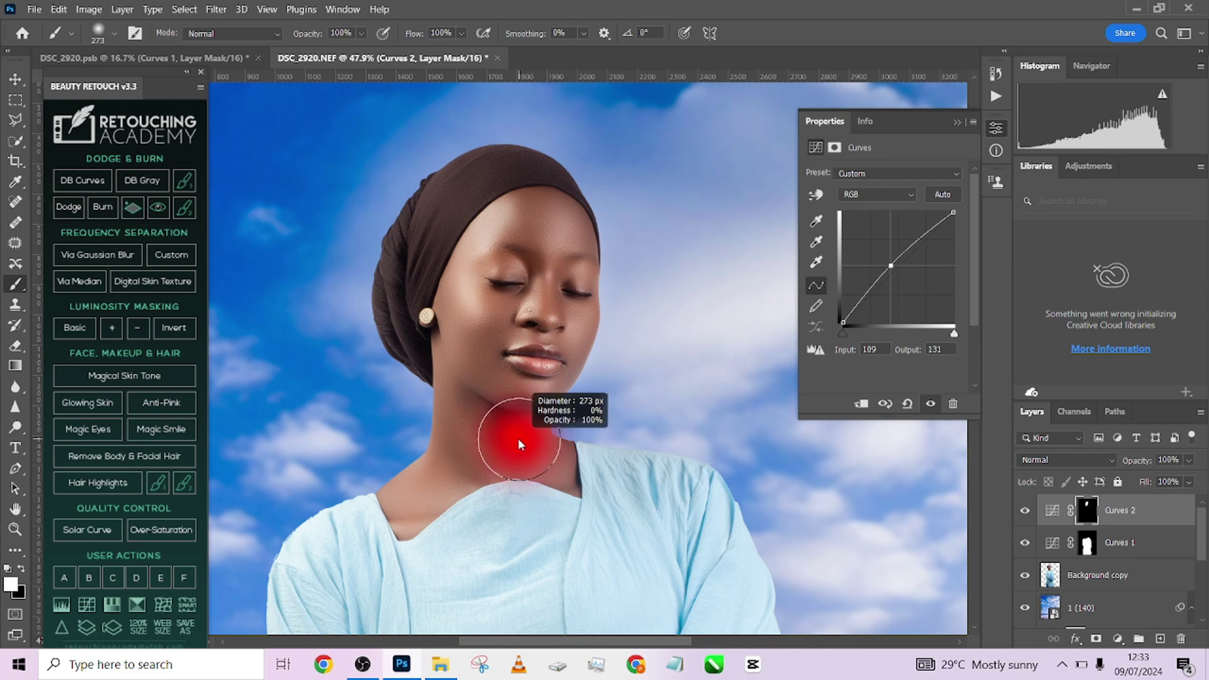
{"action": "mouse_move", "coordinate": [517, 441]}
{"action": "left_mouse_down"}
{"action": "mouse_move", "coordinate": [472, 459]}
{"action": "mouse_move", "coordinate": [473, 443]}
{"action": "left_mouse_up"}
Compare the skin with and without the Curves 2 layer, and reduce that layer's opacity to 66%.
{"action": "scroll", "coordinate": [550, 362], "scroll_direction": "down", "scroll_amount": 4}
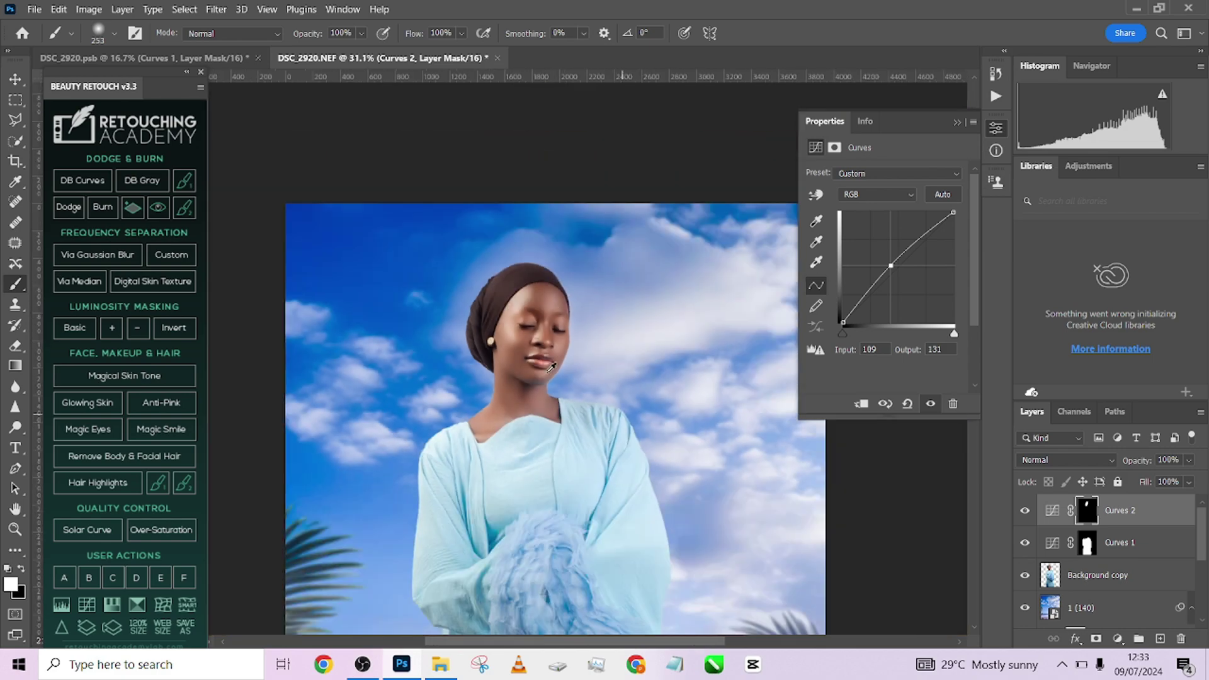
{"action": "scroll", "coordinate": [553, 365], "scroll_direction": "down", "scroll_amount": 3}
{"action": "left_click", "coordinate": [1025, 510]}
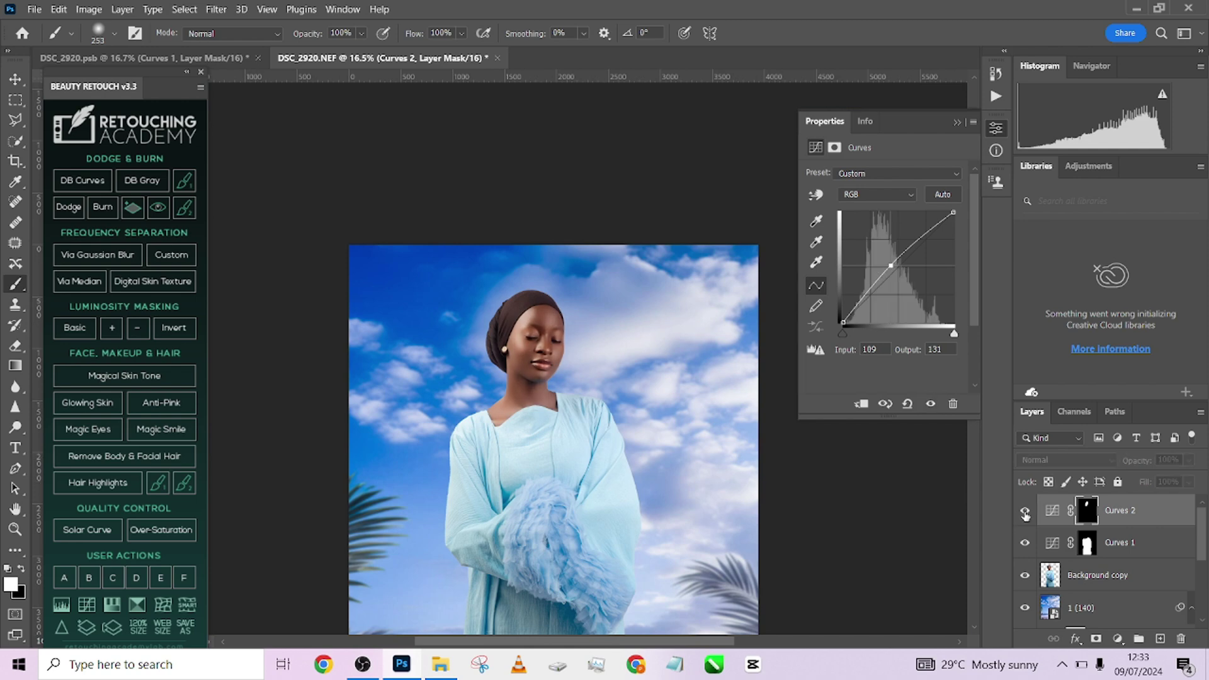
{"action": "left_click", "coordinate": [1025, 511]}
{"action": "left_click", "coordinate": [1189, 460]}
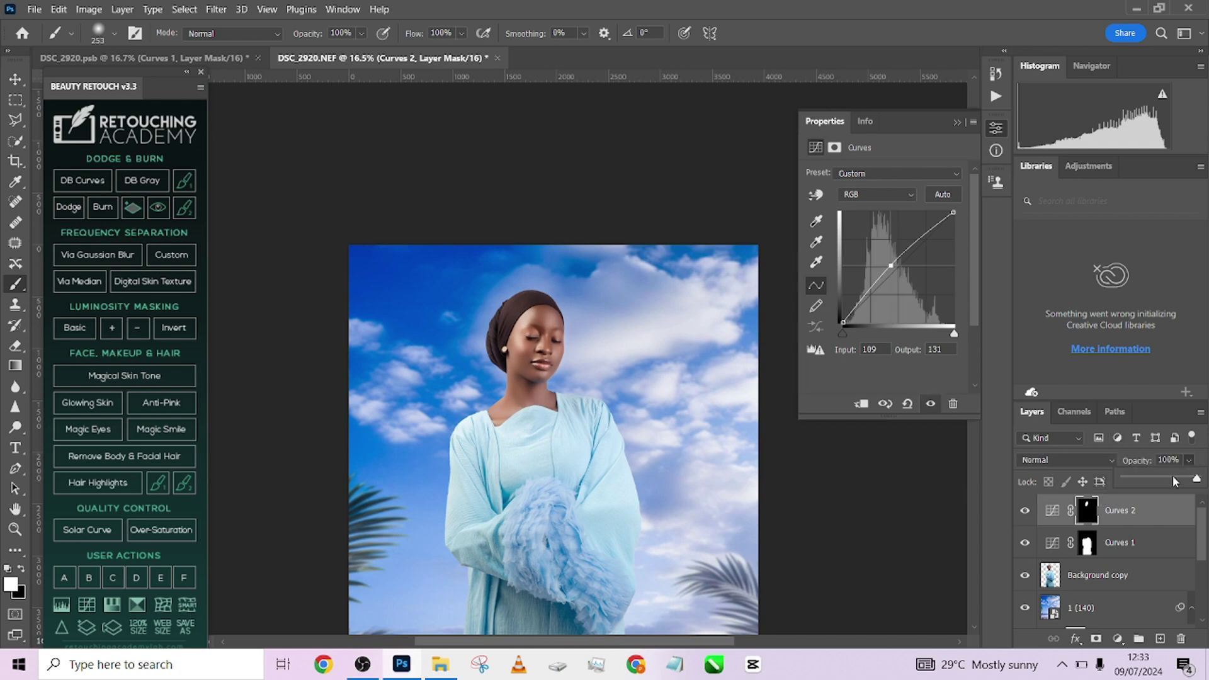
{"action": "left_click", "coordinate": [1172, 476]}
{"action": "scroll", "coordinate": [533, 273], "scroll_direction": "down", "scroll_amount": 2}
Check the effect of Group 1's Curves 2 layer in DSC_2920.psb and return to DSC_2920.NEF.
{"action": "left_click", "coordinate": [246, 57]}
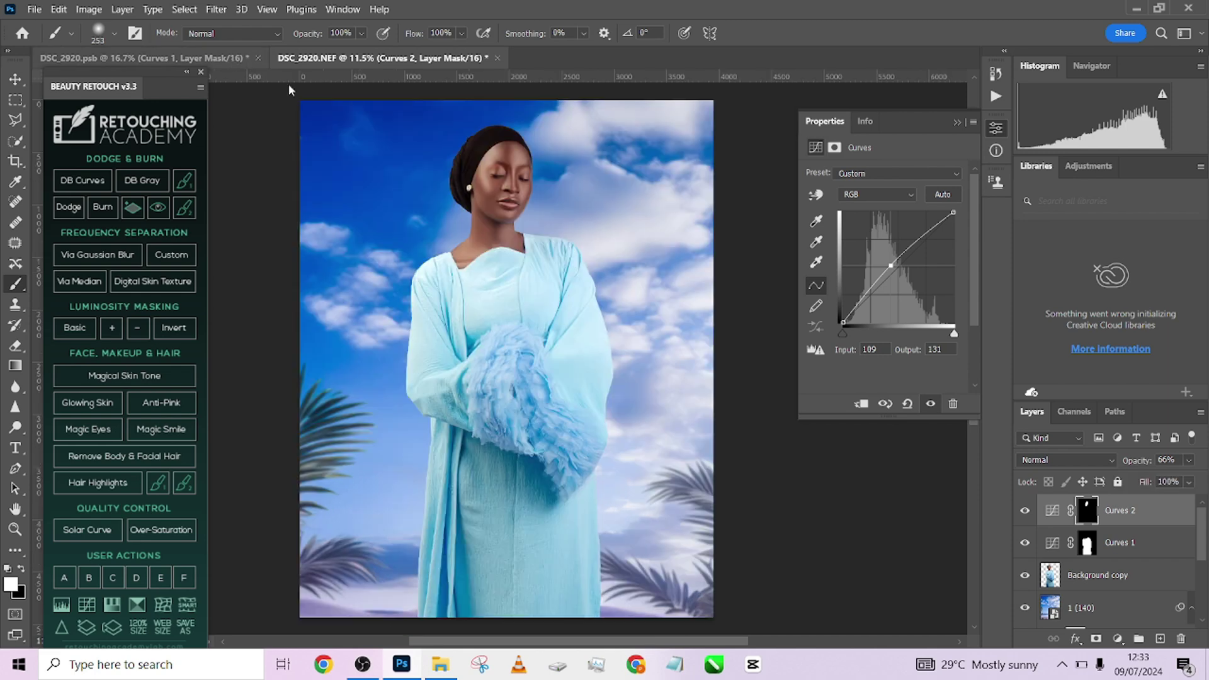
{"action": "left_click", "coordinate": [1025, 563]}
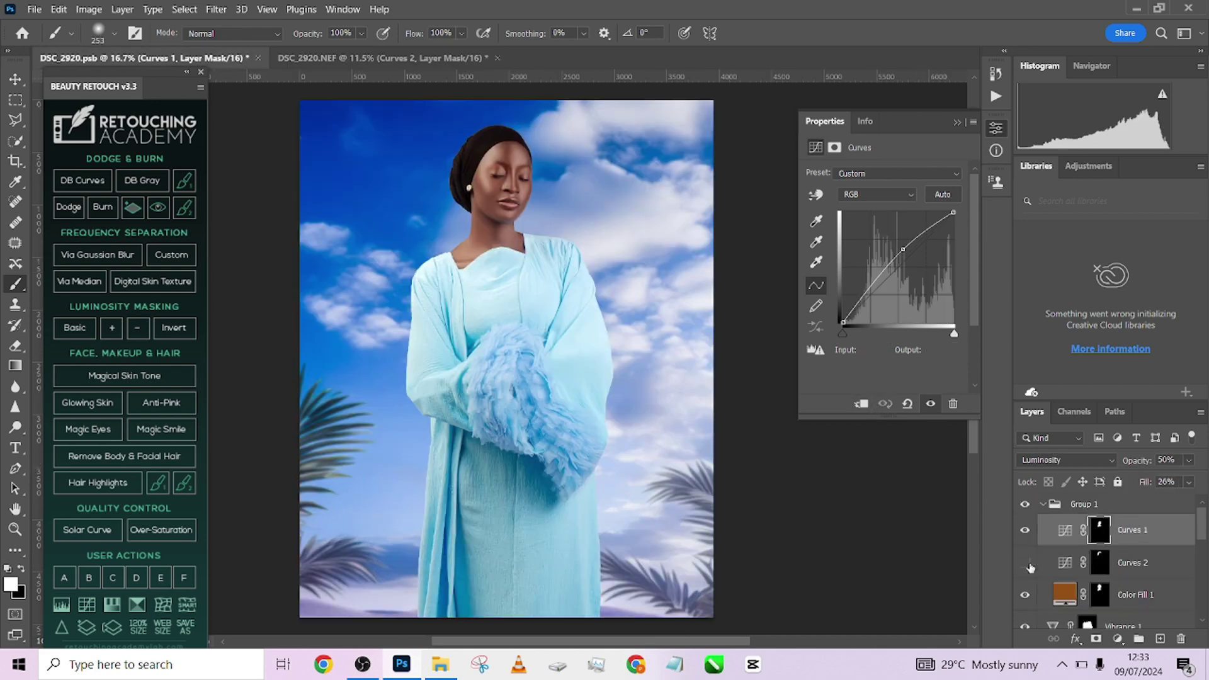
{"action": "left_click", "coordinate": [1025, 562]}
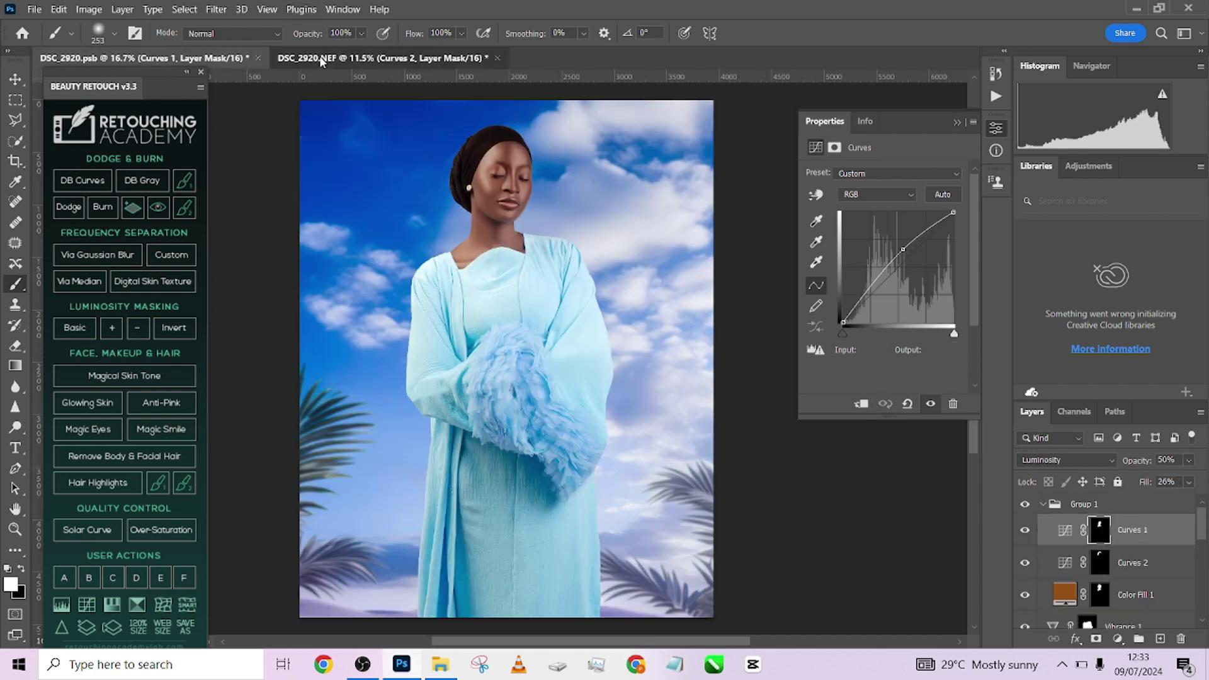
{"action": "left_click", "coordinate": [353, 58]}
Select the dark headscarf on the Background copy layer with the Quick Selection tool.
{"action": "left_click", "coordinate": [1118, 638]}
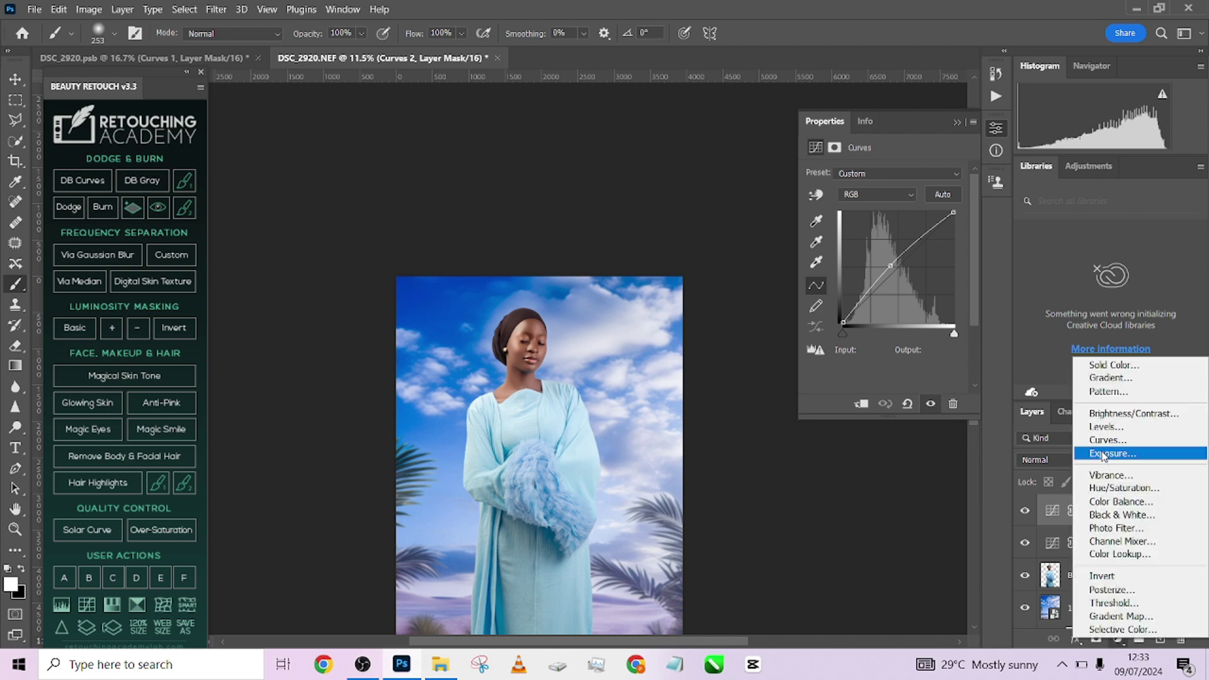
{"action": "left_click", "coordinate": [1102, 440]}
{"action": "left_click", "coordinate": [1118, 590]}
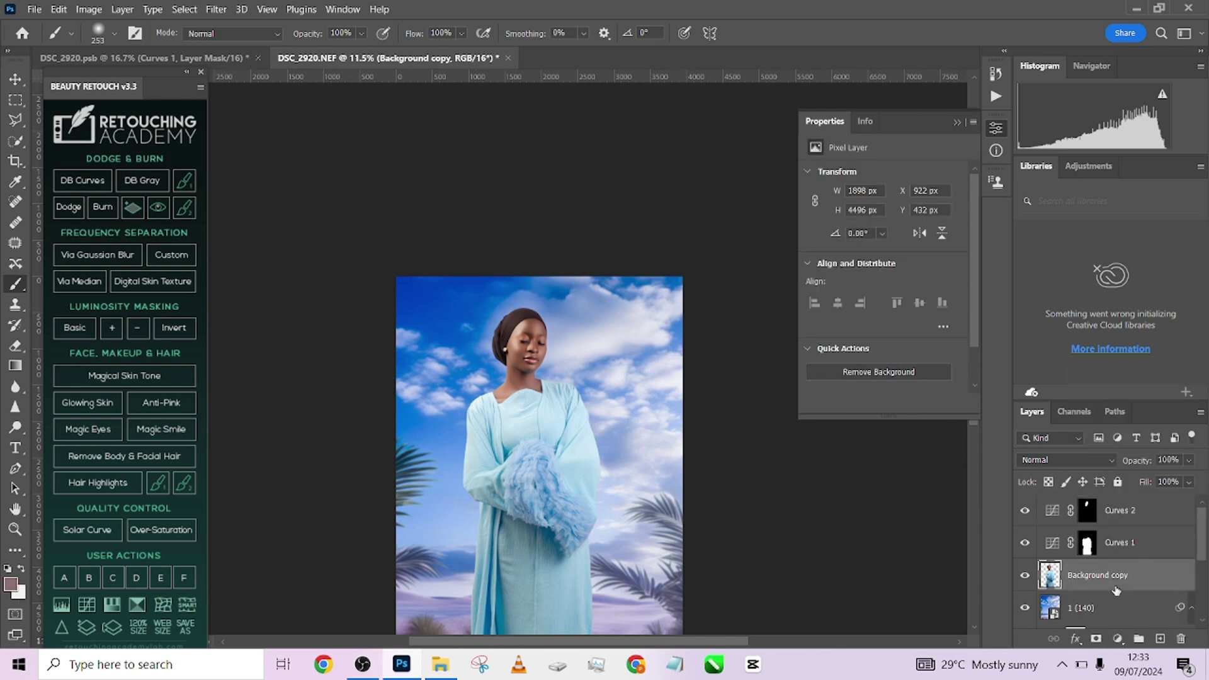
{"action": "key", "text": "ctrl+plus"}
{"action": "key", "text": "ctrl+plus"}
{"action": "key", "text": "ctrl+plus"}
{"action": "key", "text": "ctrl+plus"}
{"action": "key", "text": "ctrl+plus"}
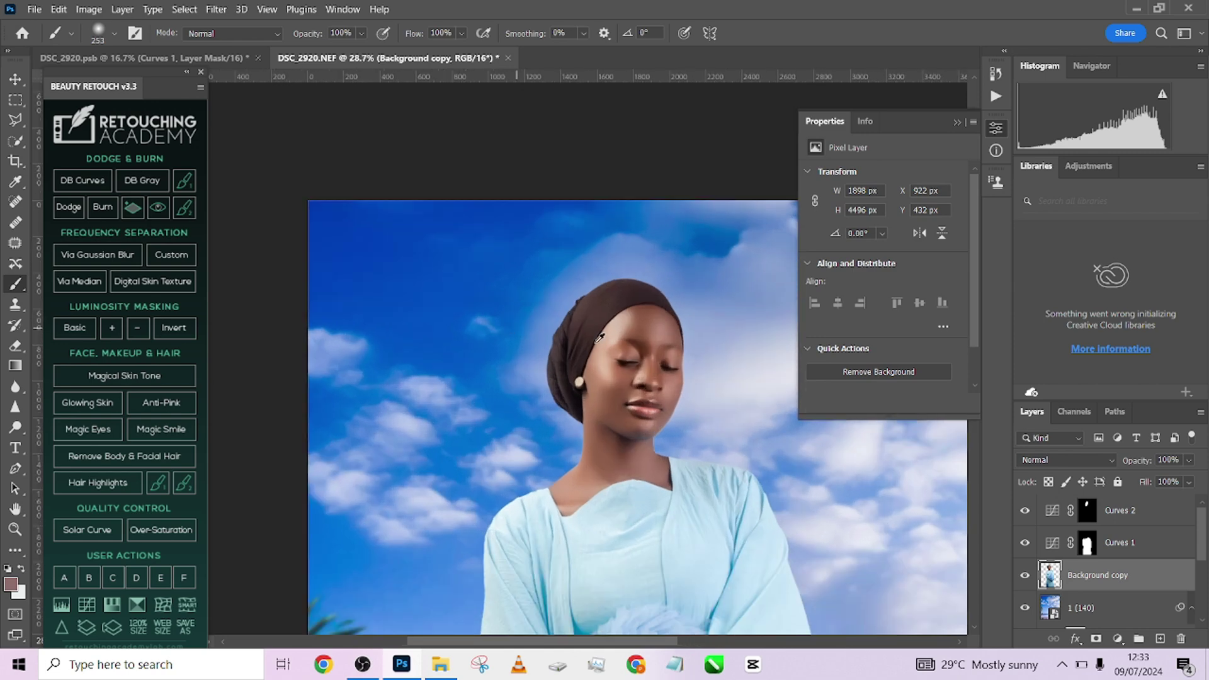
{"action": "left_click", "coordinate": [12, 144]}
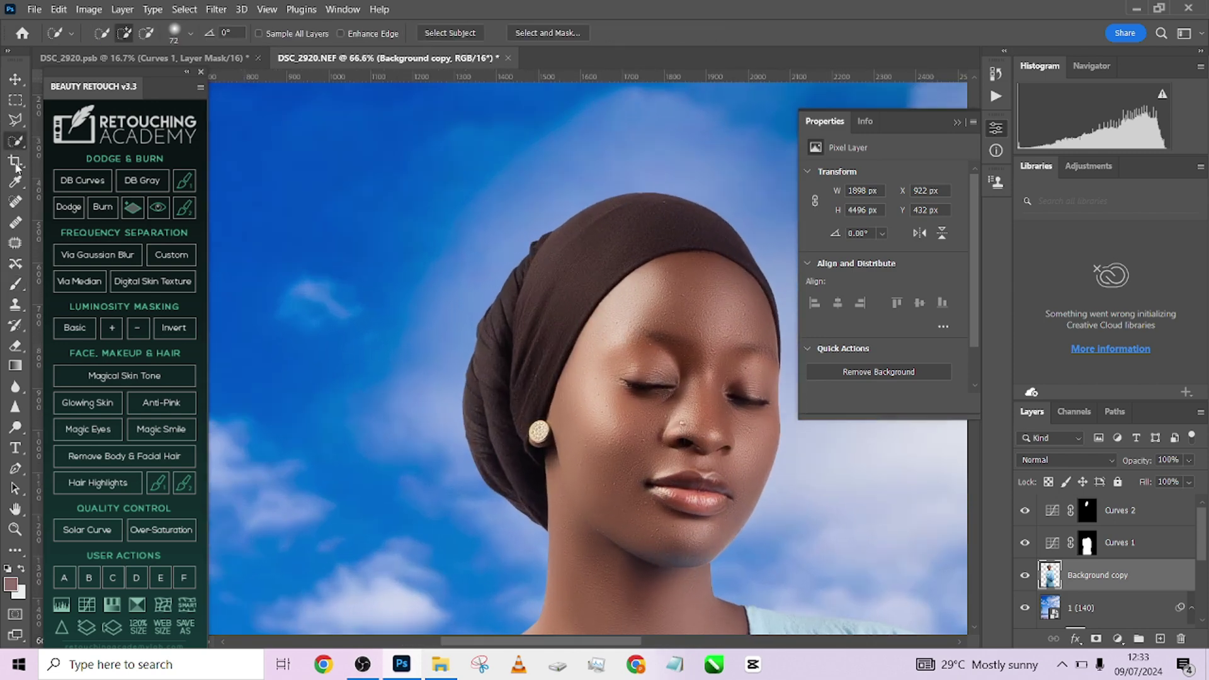
{"action": "right_click", "coordinate": [521, 324], "text": "alt"}
{"action": "left_click_drag", "start_coordinate": [521, 324], "coordinate": [512, 375]}
{"action": "left_click", "coordinate": [512, 373]}
Refine the headscarf selection with a 10 px brush, adding the thin strip beside the forehead and excluding the earring.
{"action": "right_click", "coordinate": [772, 283], "text": "alt"}
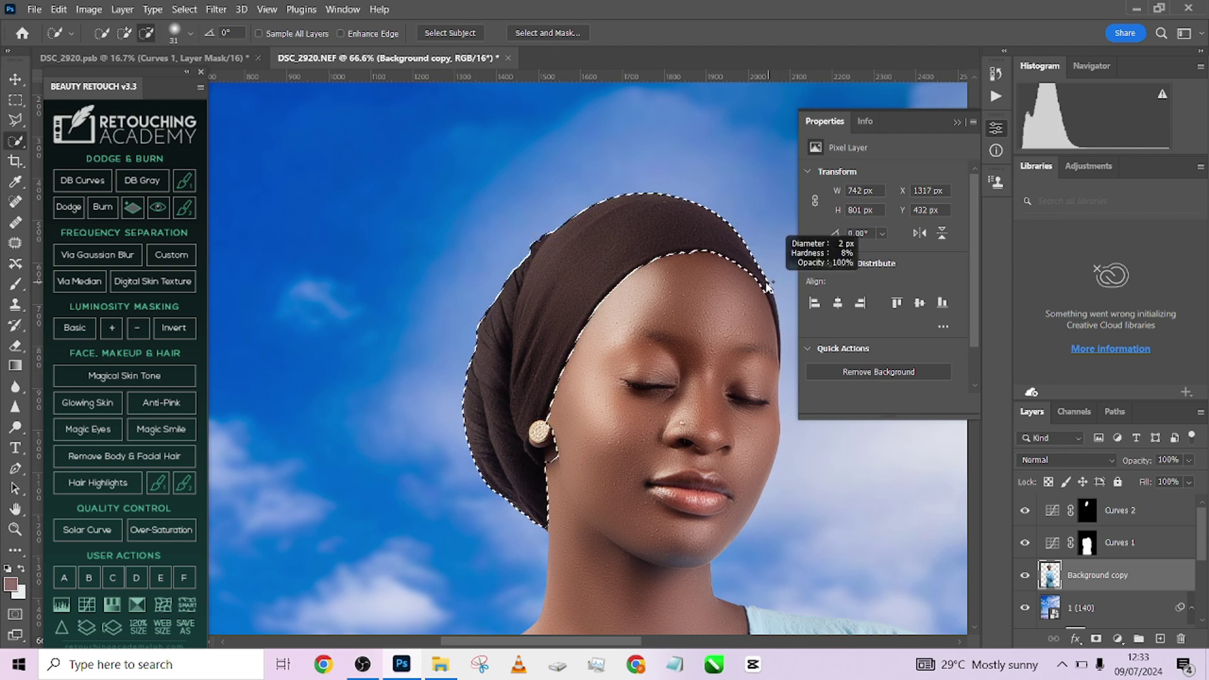
{"action": "left_click_drag", "start_coordinate": [773, 298], "coordinate": [777, 308]}
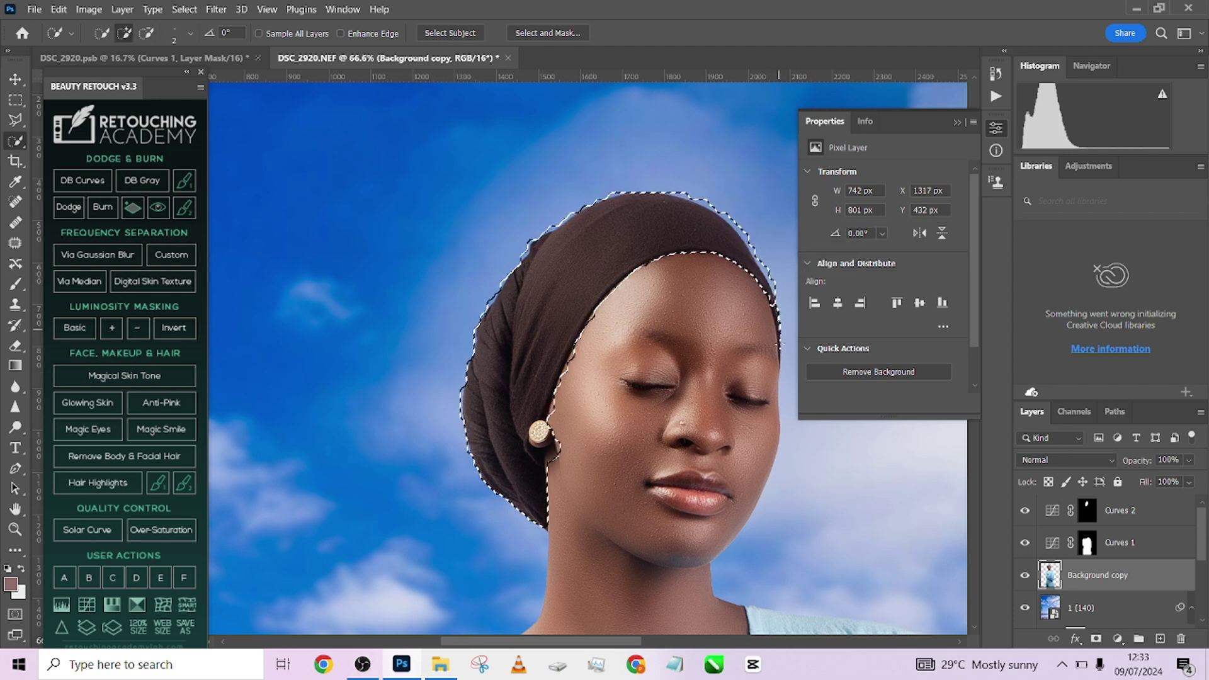
{"action": "left_click_drag", "start_coordinate": [783, 358], "coordinate": [782, 359]}
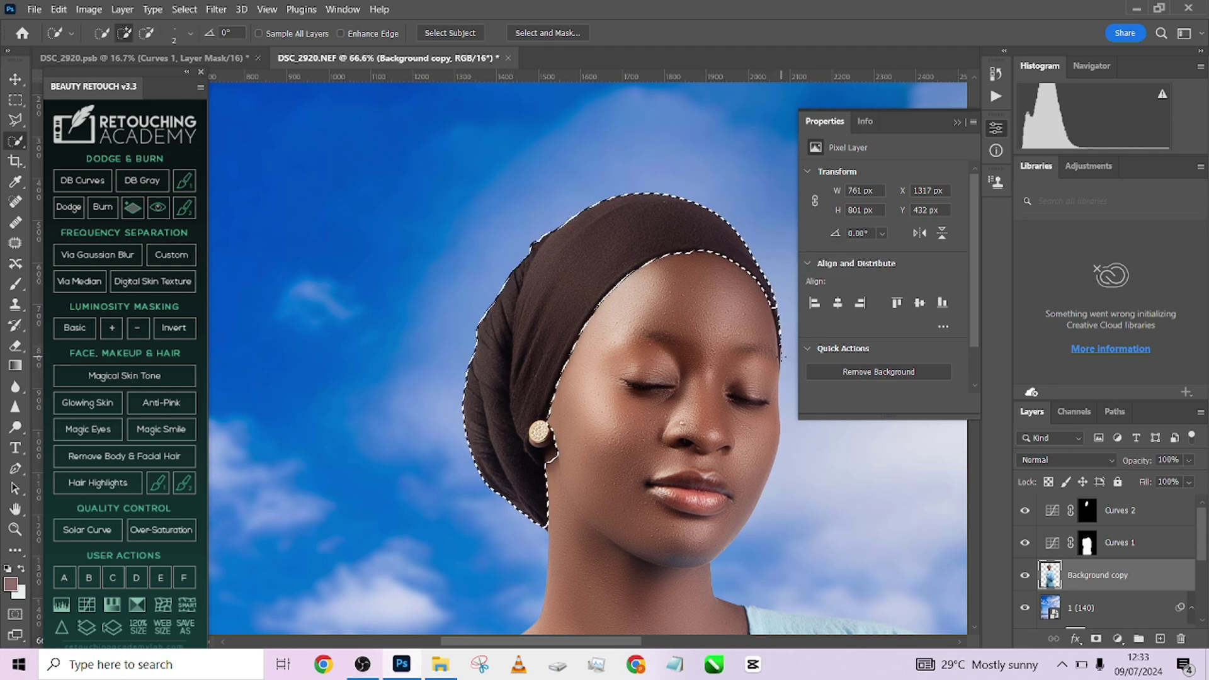
{"action": "right_click", "coordinate": [775, 321], "text": "alt"}
{"action": "left_click_drag", "start_coordinate": [772, 294], "coordinate": [776, 308]}
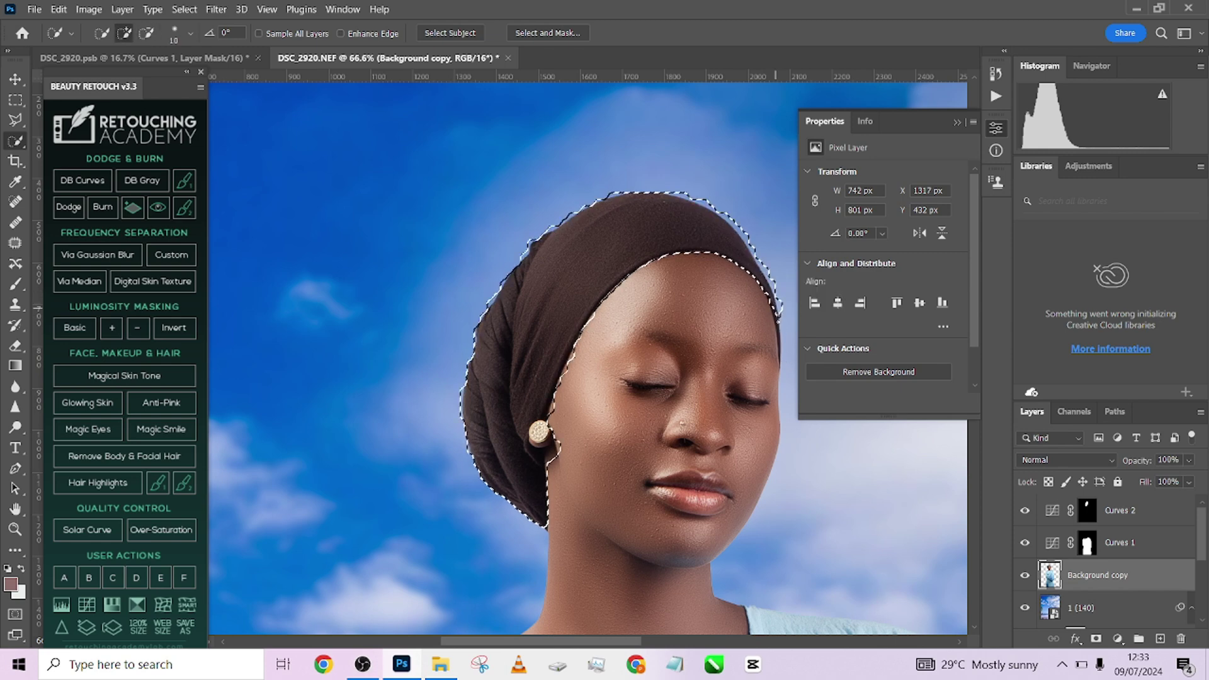
{"action": "left_click_drag", "start_coordinate": [783, 364], "coordinate": [785, 372]}
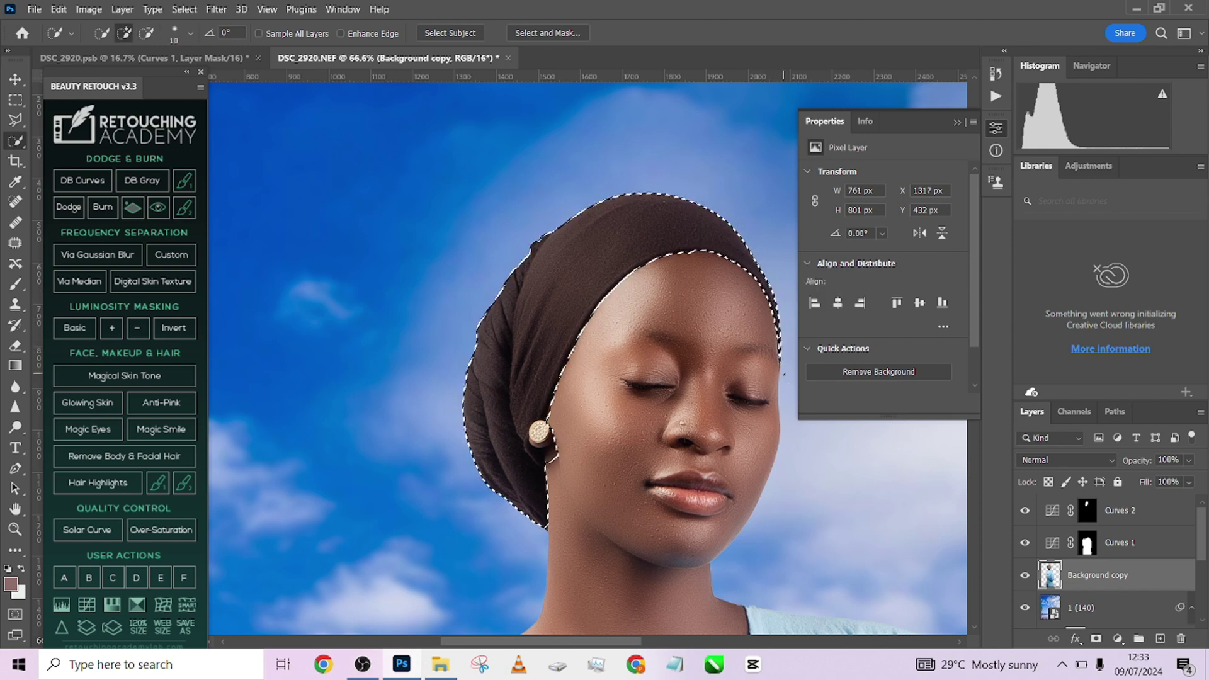
{"action": "key", "text": "alt"}
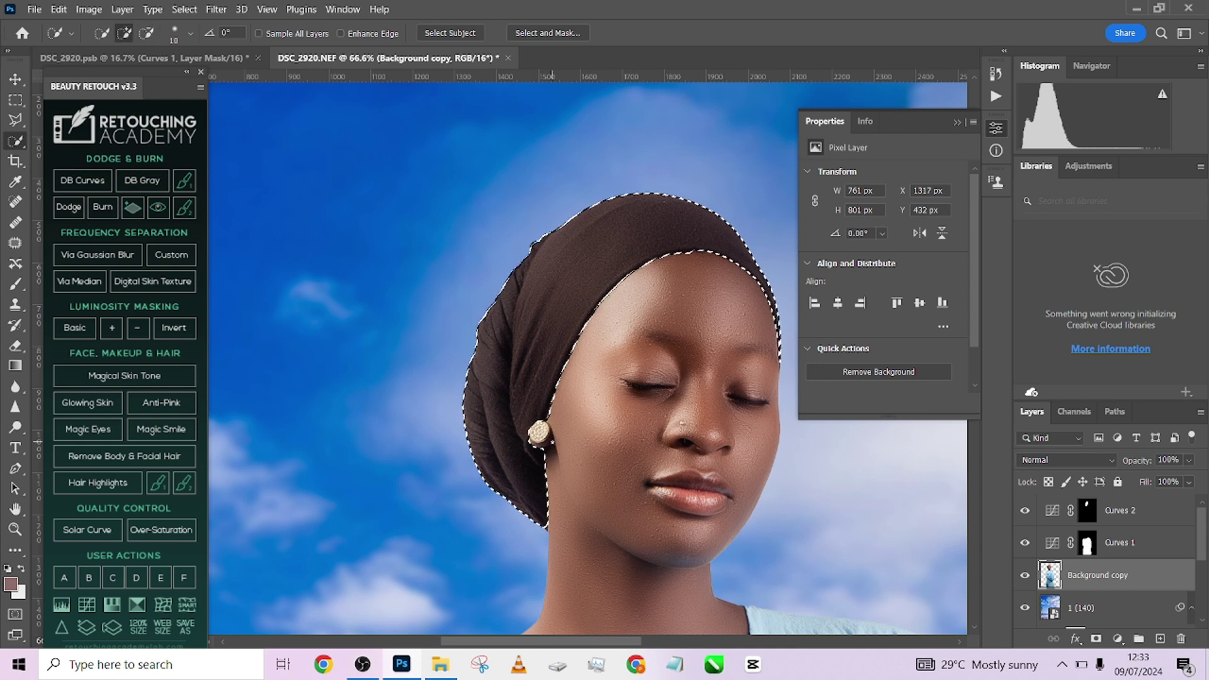
Darken the selected headscarf with a Curves adjustment layer, placing a point at input 148, output 122.
{"action": "left_click", "coordinate": [1118, 639]}
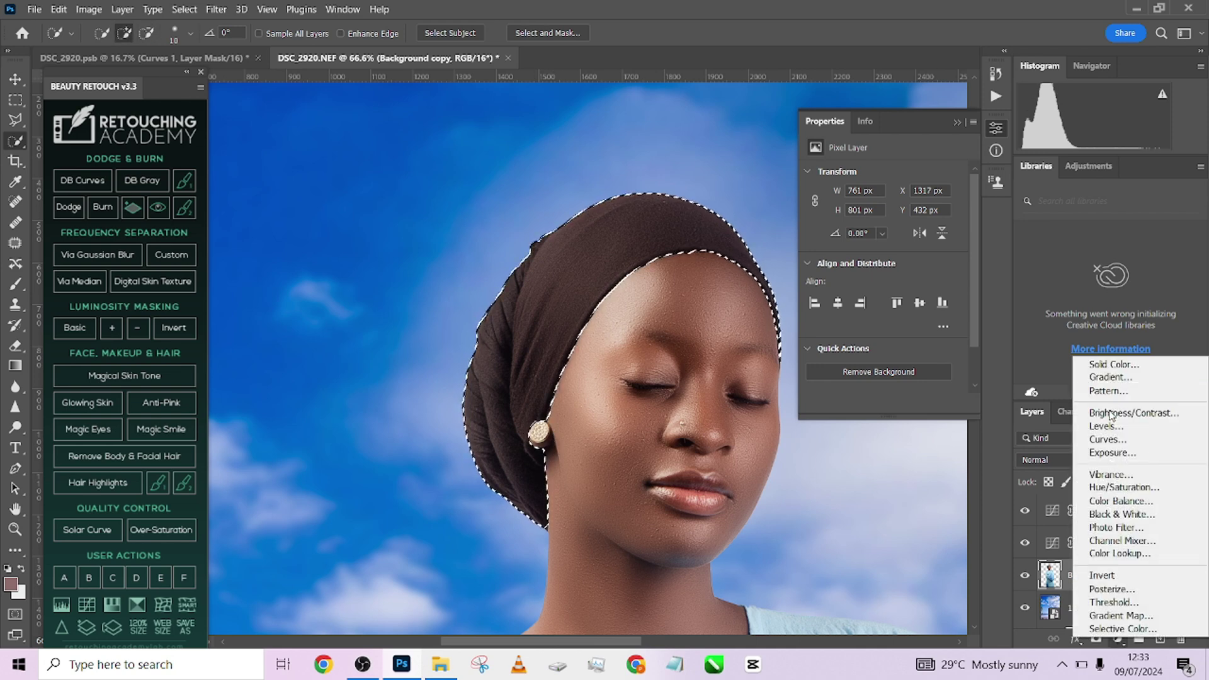
{"action": "left_click", "coordinate": [1116, 440]}
{"action": "left_click_drag", "start_coordinate": [907, 261], "coordinate": [907, 268]}
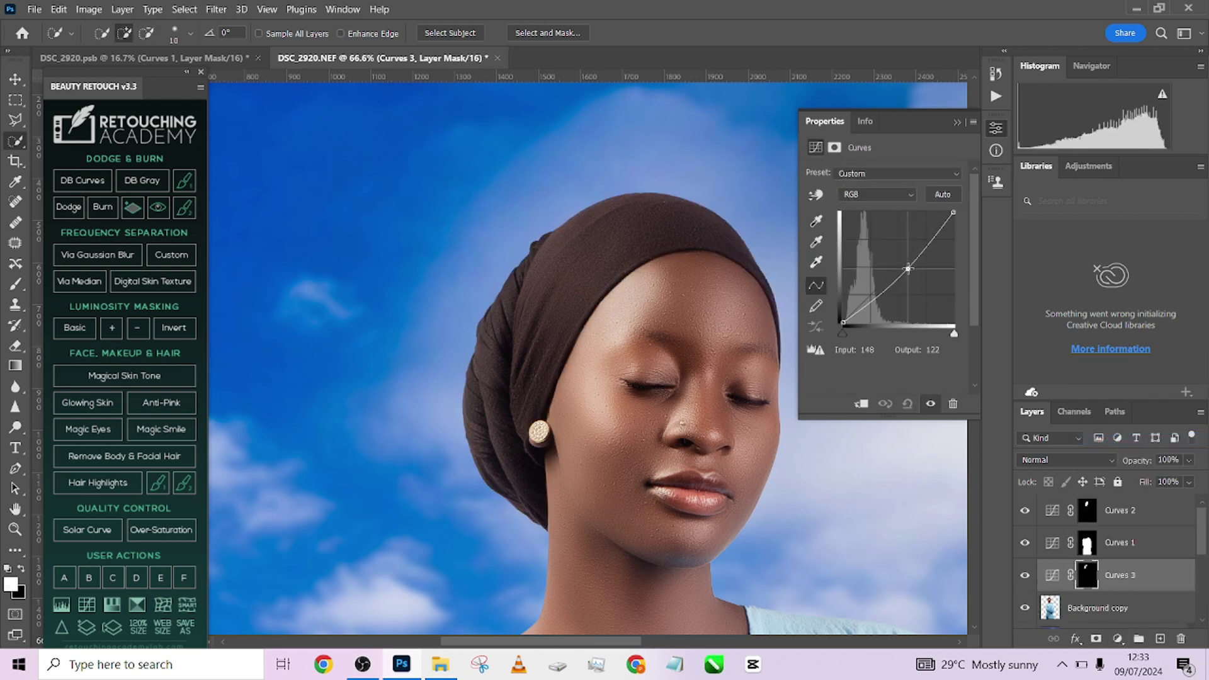
{"action": "left_click", "coordinate": [957, 124]}
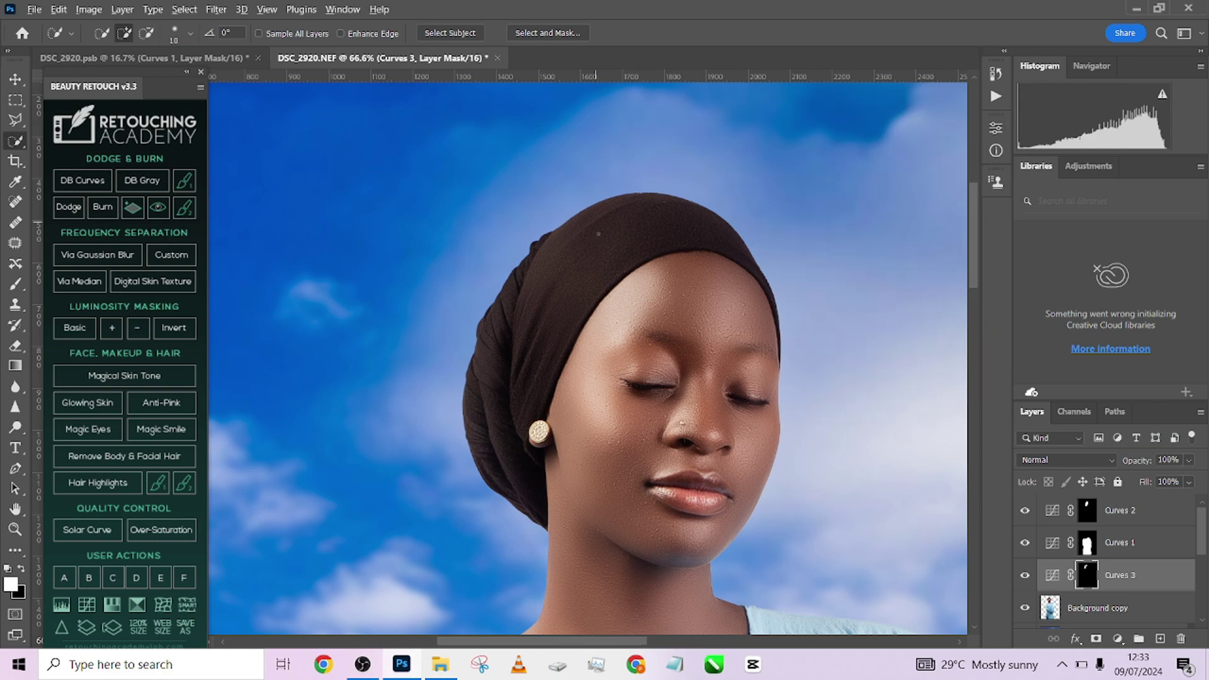
Compare the whole portrait with and without the Curves 3 headscarf adjustment.
{"action": "scroll", "coordinate": [617, 249], "scroll_direction": "down", "scroll_amount": 4}
{"action": "scroll", "coordinate": [616, 249], "scroll_direction": "down", "scroll_amount": 1}
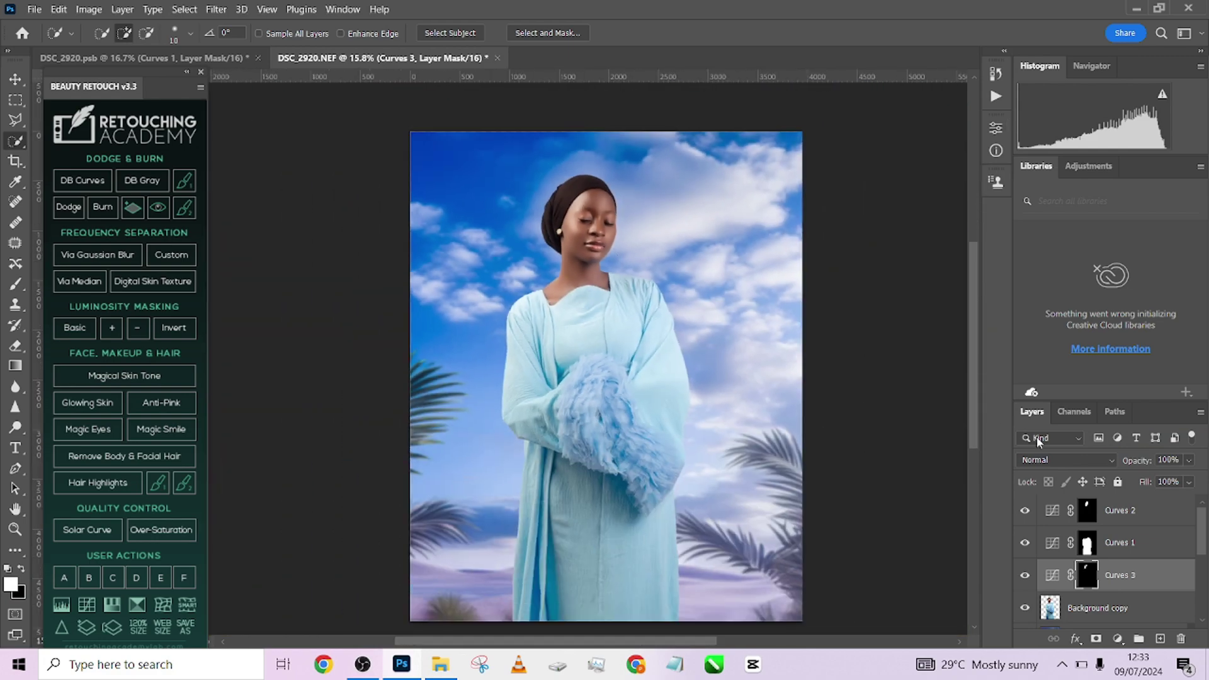
{"action": "left_click", "coordinate": [1027, 582]}
{"action": "left_click", "coordinate": [1026, 583]}
Check the effects of the Color Fill 1 and Vibrance 1 layers in DSC_2920.psb and return to DSC_2920.NEF.
{"action": "left_click", "coordinate": [142, 57]}
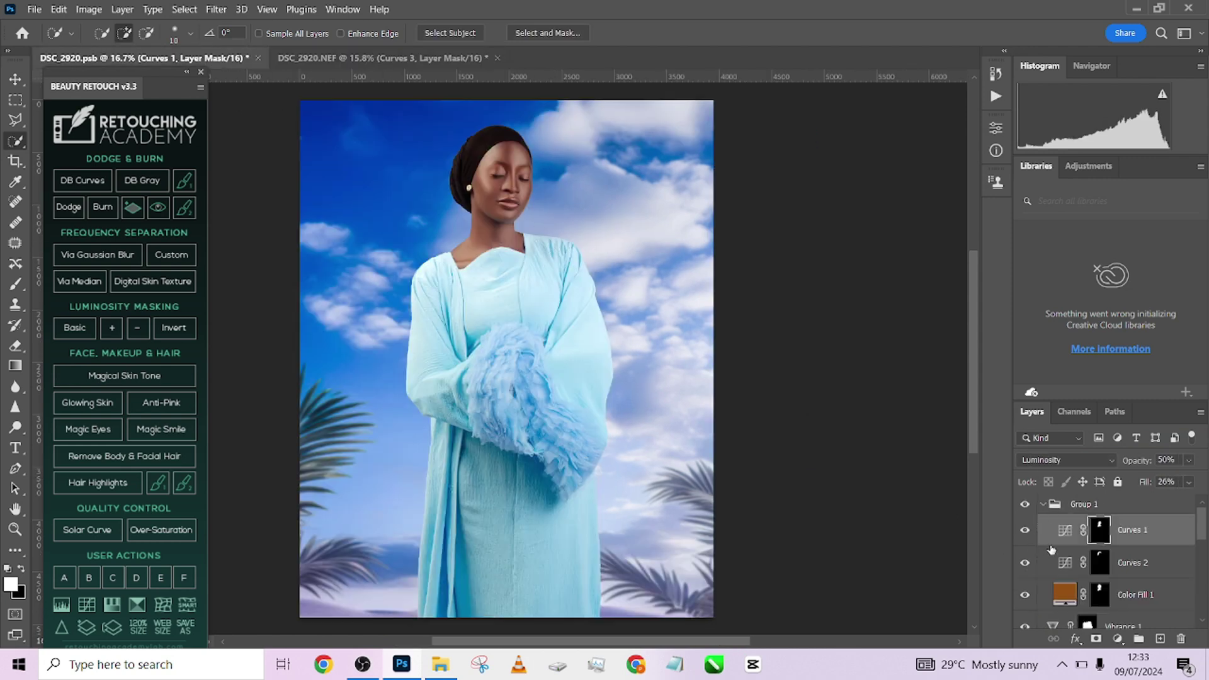
{"action": "left_click_drag", "start_coordinate": [1202, 527], "coordinate": [1201, 539]}
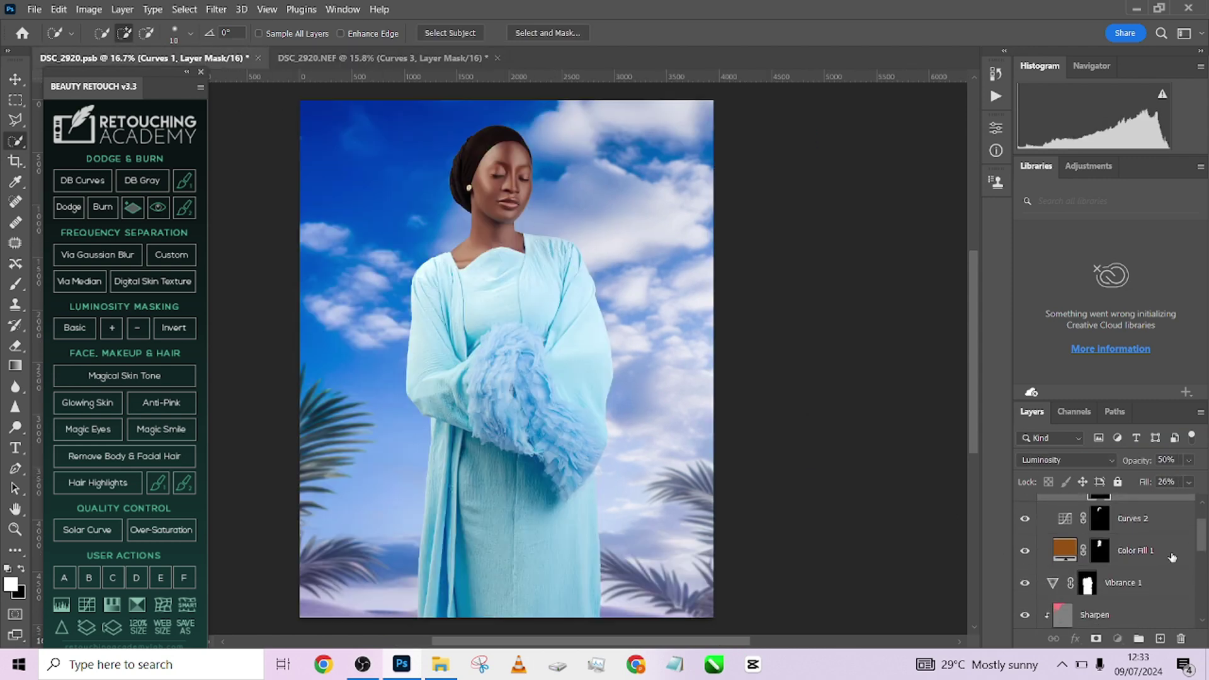
{"action": "left_click", "coordinate": [1169, 555]}
{"action": "left_click", "coordinate": [1025, 551]}
{"action": "left_click", "coordinate": [1024, 552]}
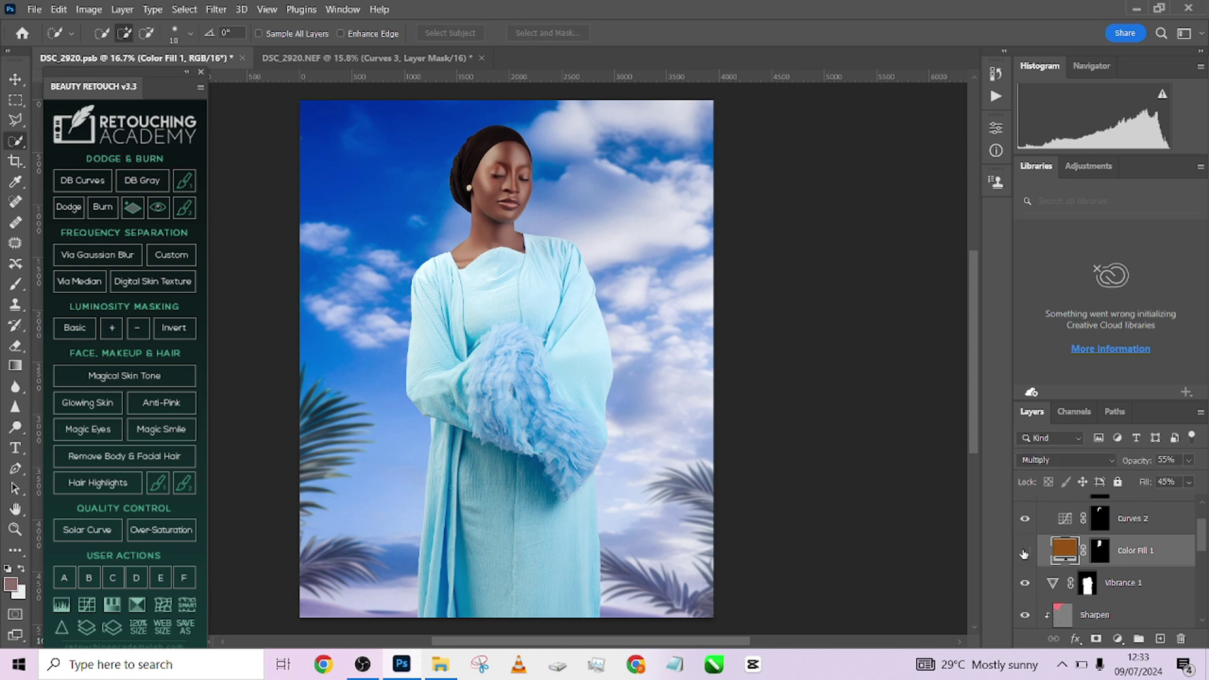
{"action": "left_click", "coordinate": [1025, 553]}
{"action": "left_click", "coordinate": [1024, 552]}
{"action": "left_click", "coordinate": [1025, 584]}
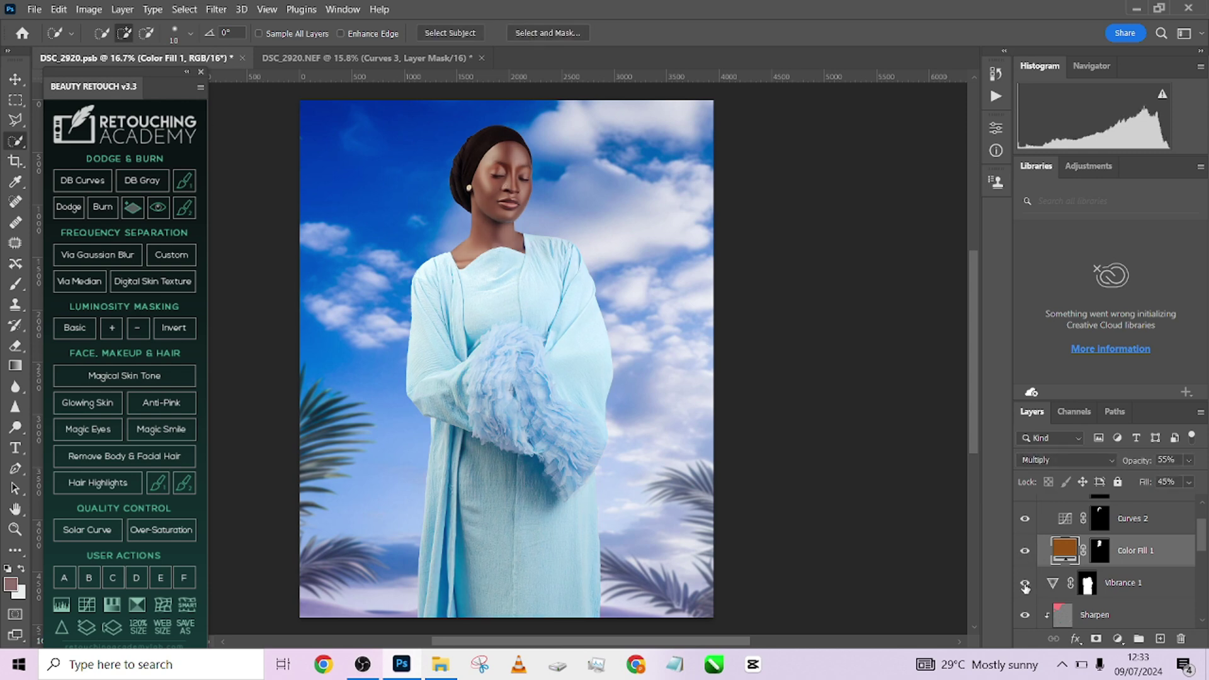
{"action": "left_click", "coordinate": [1026, 583]}
{"action": "left_click", "coordinate": [1025, 584]}
{"action": "left_click", "coordinate": [1025, 584]}
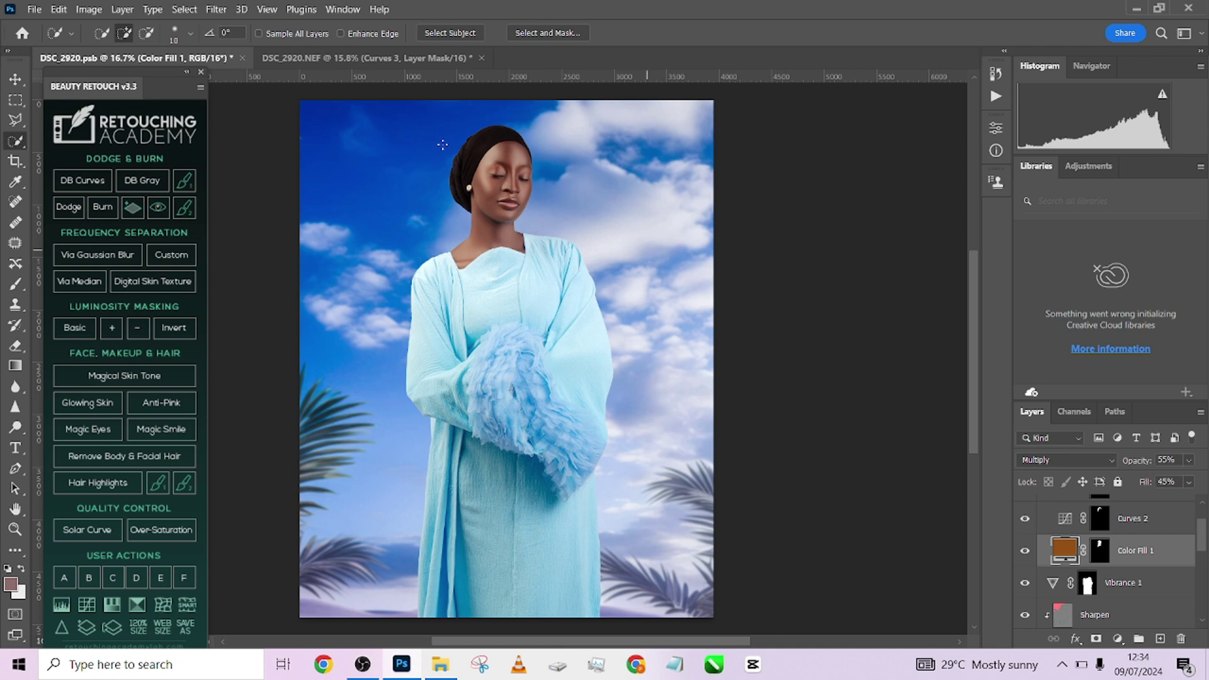
{"action": "left_click", "coordinate": [340, 58]}
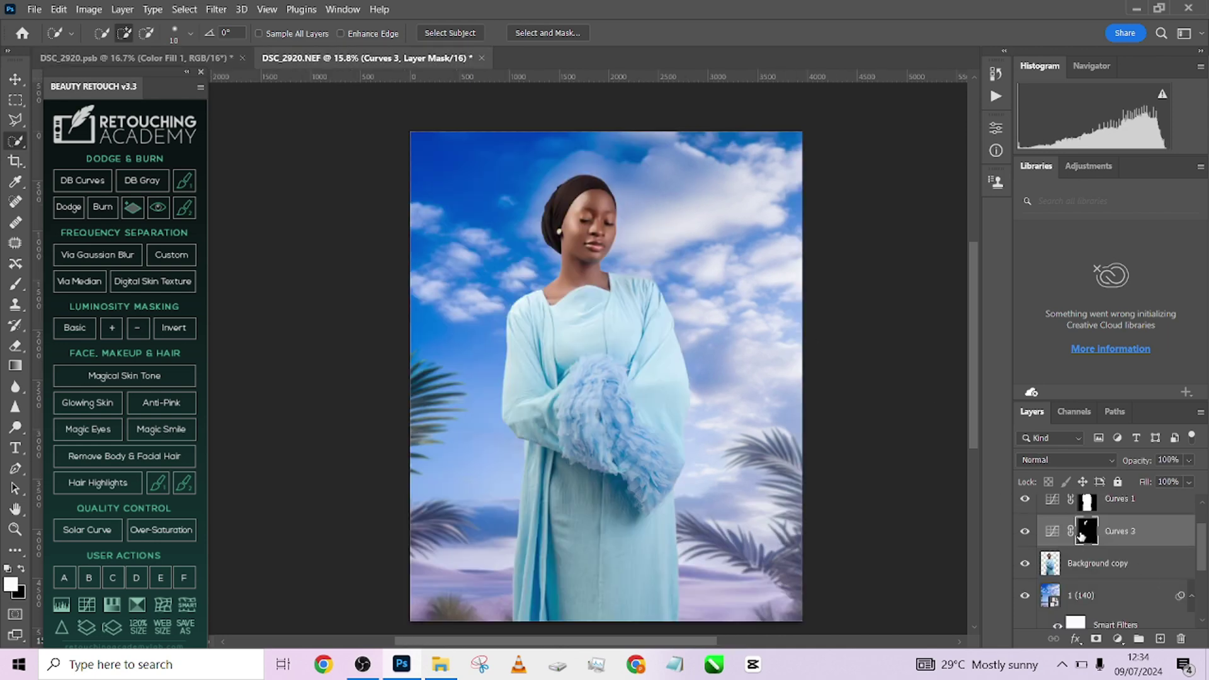
Load the dress selection from the Curves 1 mask and add a Vibrance adjustment above Curves 2 with Vibrance +57 and Saturation +12.
{"action": "left_click", "coordinate": [1087, 506], "text": "ctrl"}
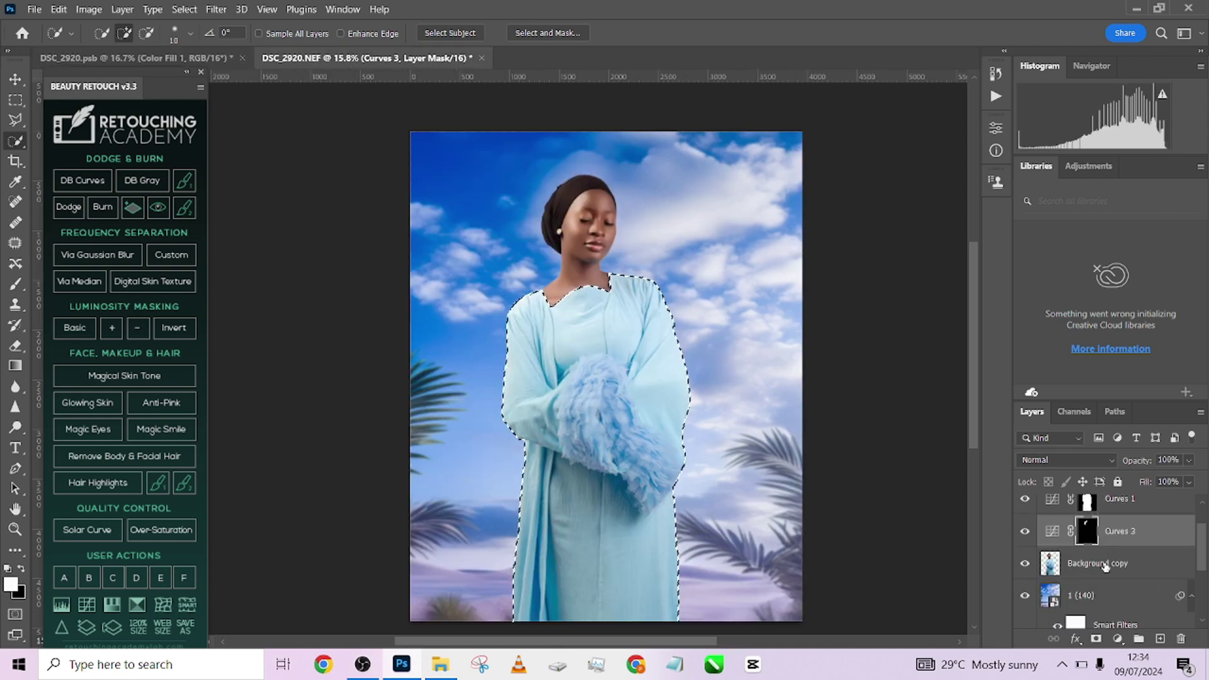
{"action": "scroll", "coordinate": [1134, 523], "scroll_direction": "up", "scroll_amount": 1}
{"action": "left_click", "coordinate": [1147, 517]}
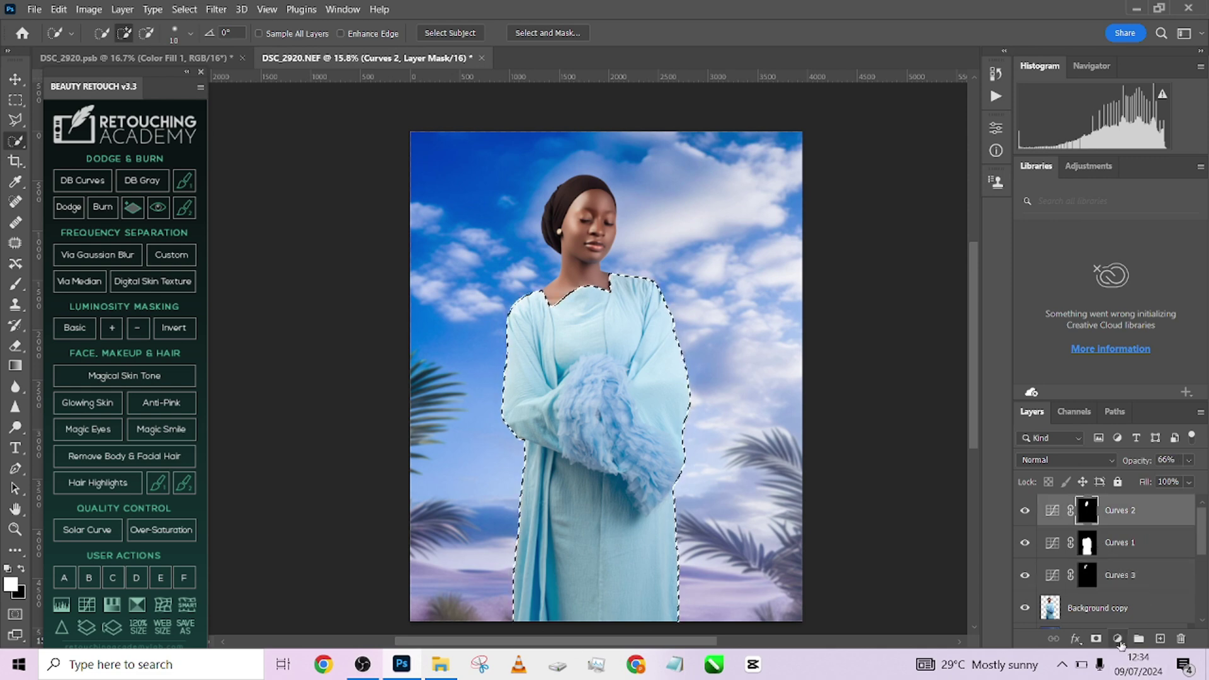
{"action": "left_click", "coordinate": [1117, 639]}
{"action": "left_click", "coordinate": [1109, 478]}
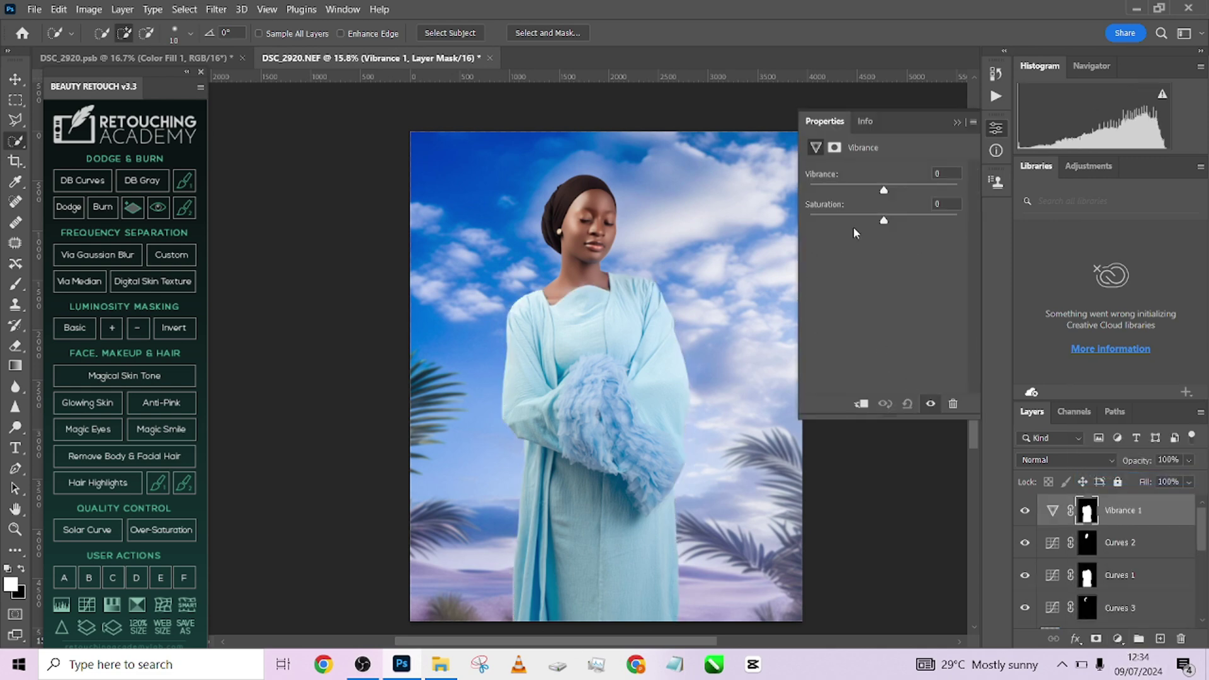
{"action": "left_click_drag", "start_coordinate": [897, 186], "coordinate": [891, 218]}
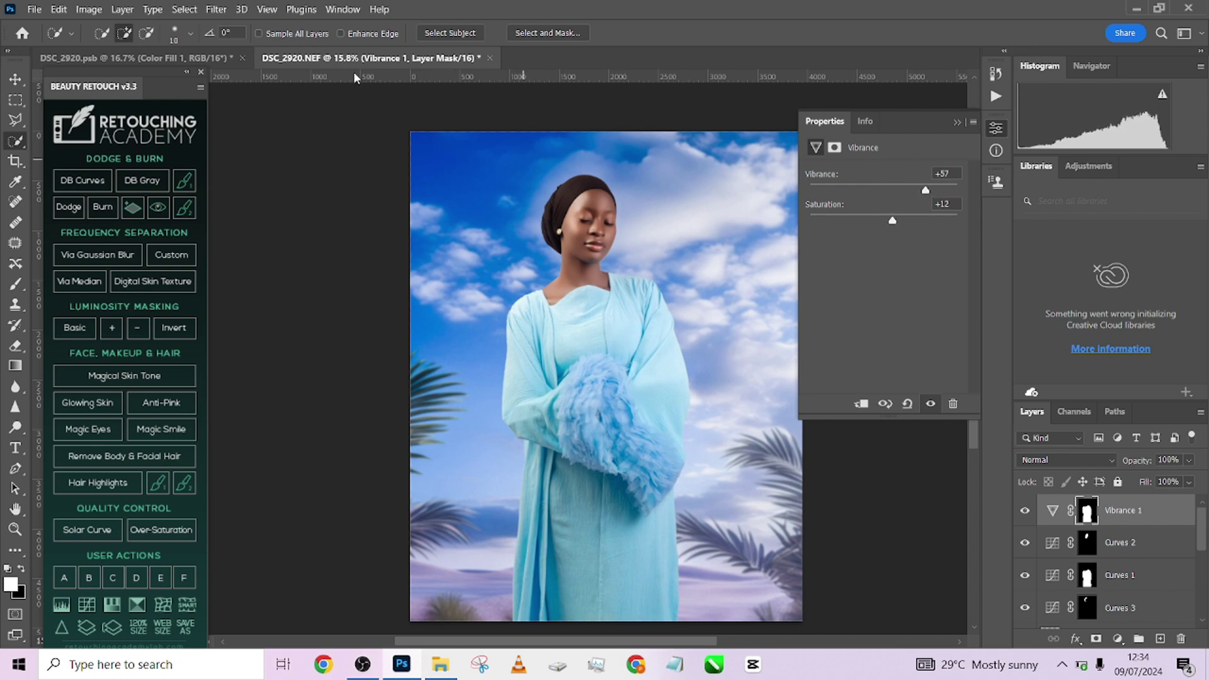
Copy the hex colour 8d5524 from the Color Fill 1 layer in DSC_2920.psb and return to DSC_2920.NEF.
{"action": "left_click", "coordinate": [132, 57]}
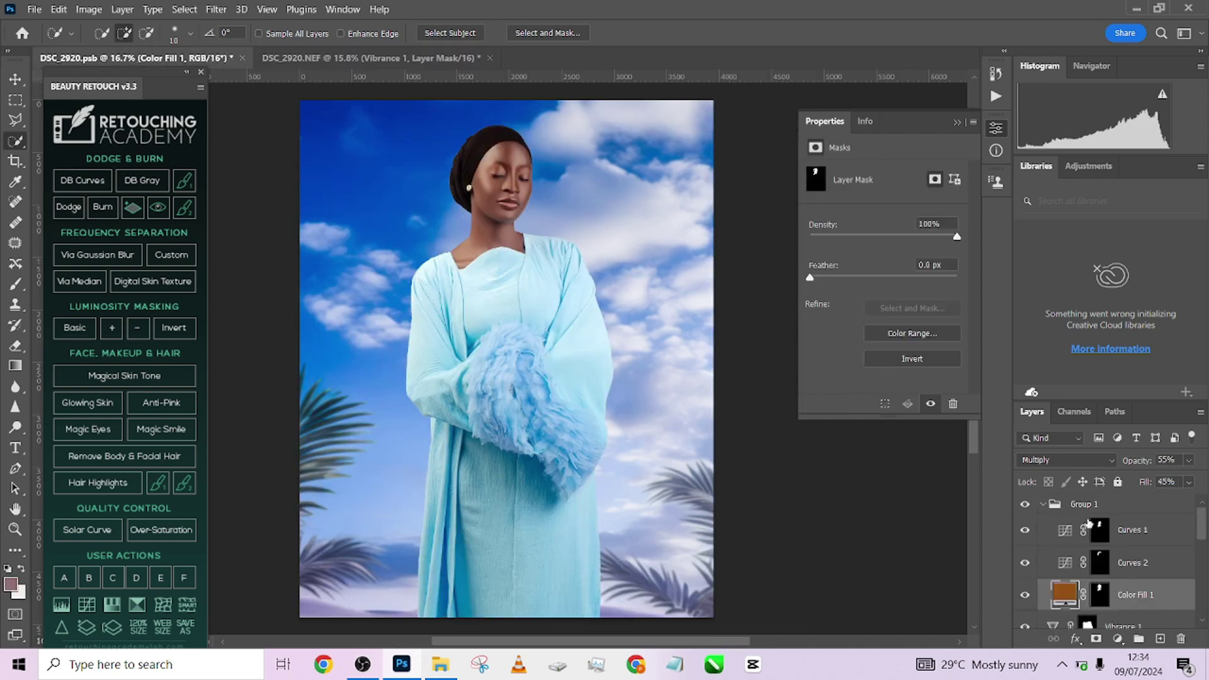
{"action": "double_click", "coordinate": [1065, 592]}
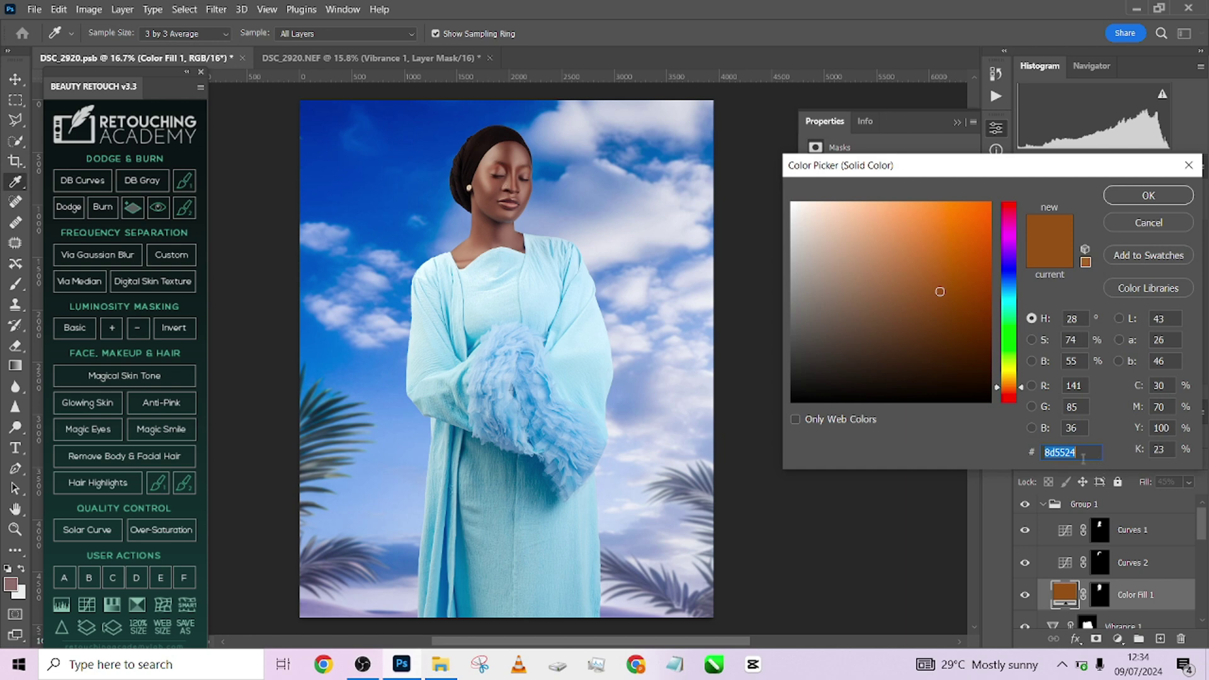
{"action": "right_click", "coordinate": [1083, 458]}
{"action": "left_click", "coordinate": [1072, 496]}
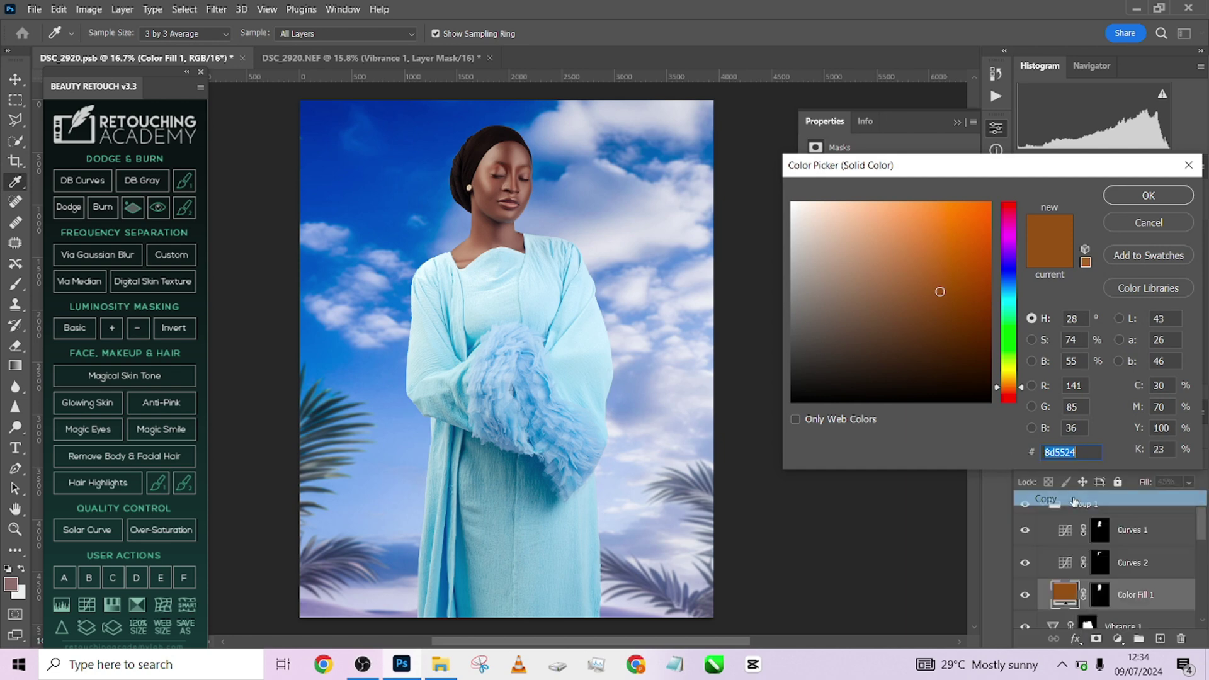
{"action": "left_click", "coordinate": [1131, 196]}
{"action": "left_click", "coordinate": [433, 63]}
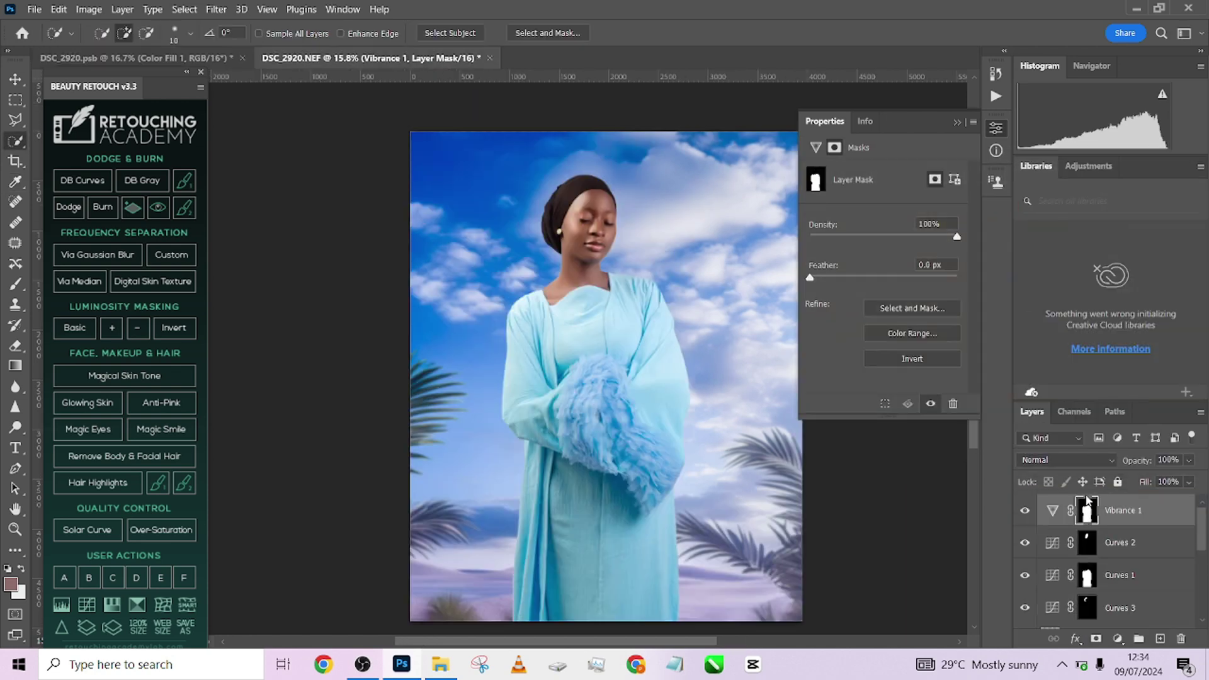
Add a Solid Color fill layer in 8d5524 directly above the Background copy layer and hide it.
{"action": "key", "text": "Delete"}
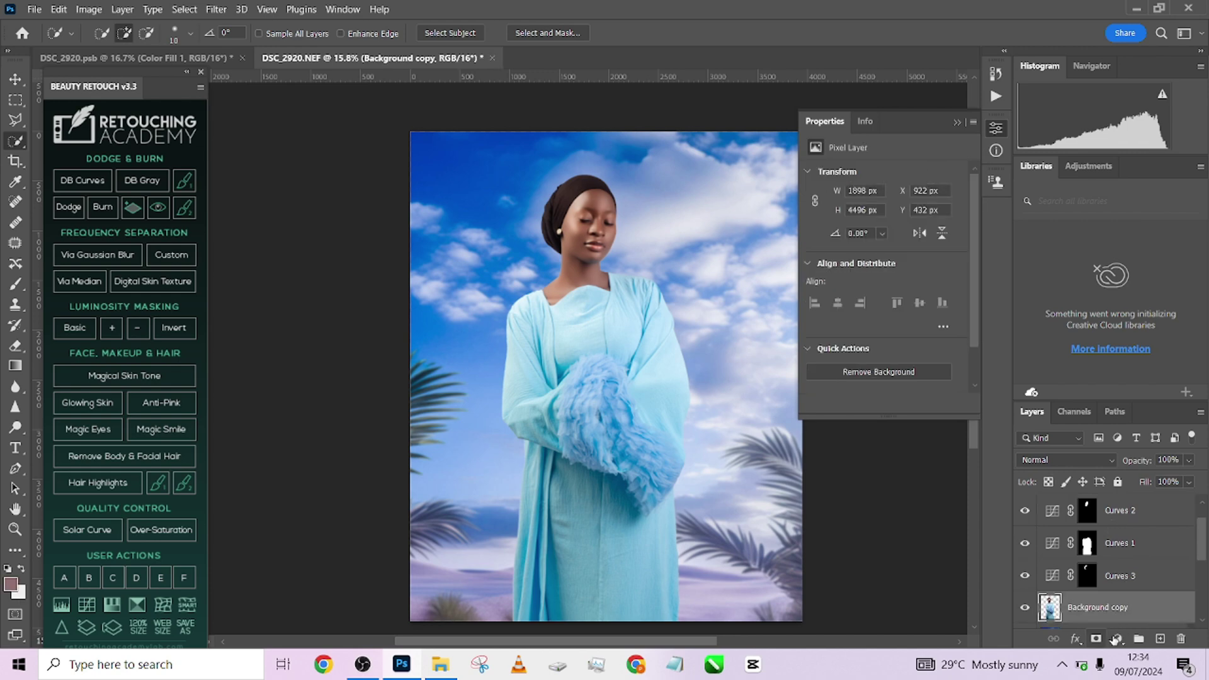
{"action": "left_click", "coordinate": [1114, 640]}
{"action": "left_click", "coordinate": [1106, 356]}
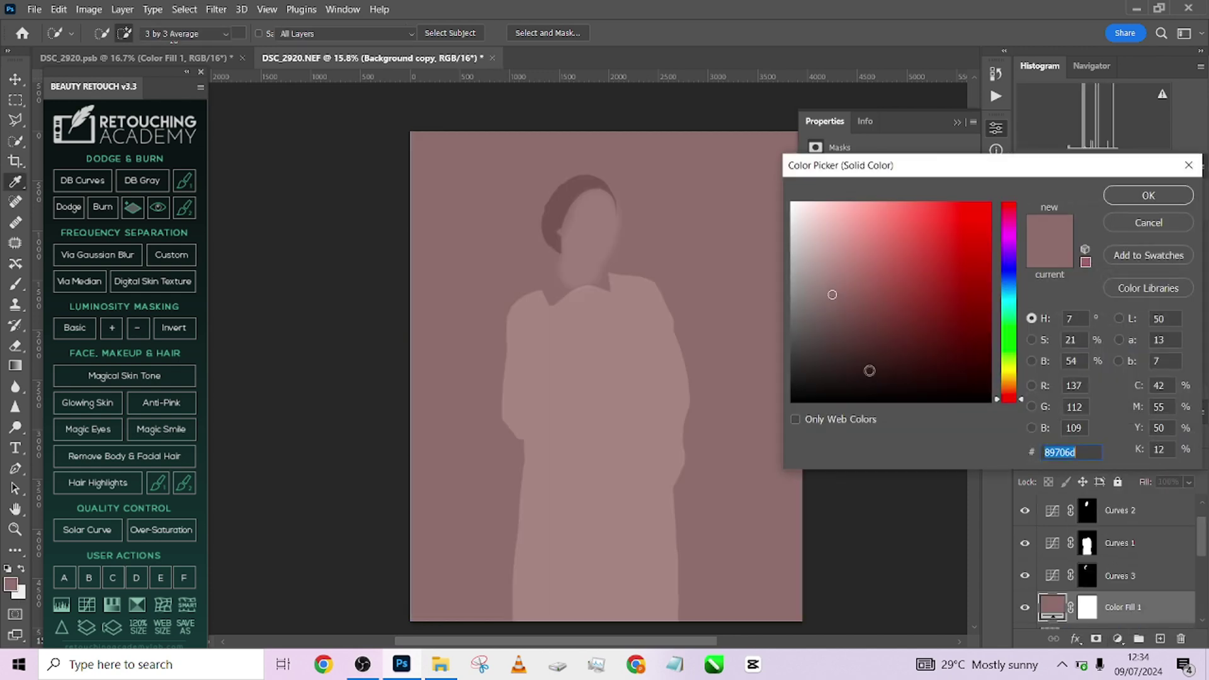
{"action": "key", "text": "ctrl+v"}
{"action": "left_click", "coordinate": [1130, 195]}
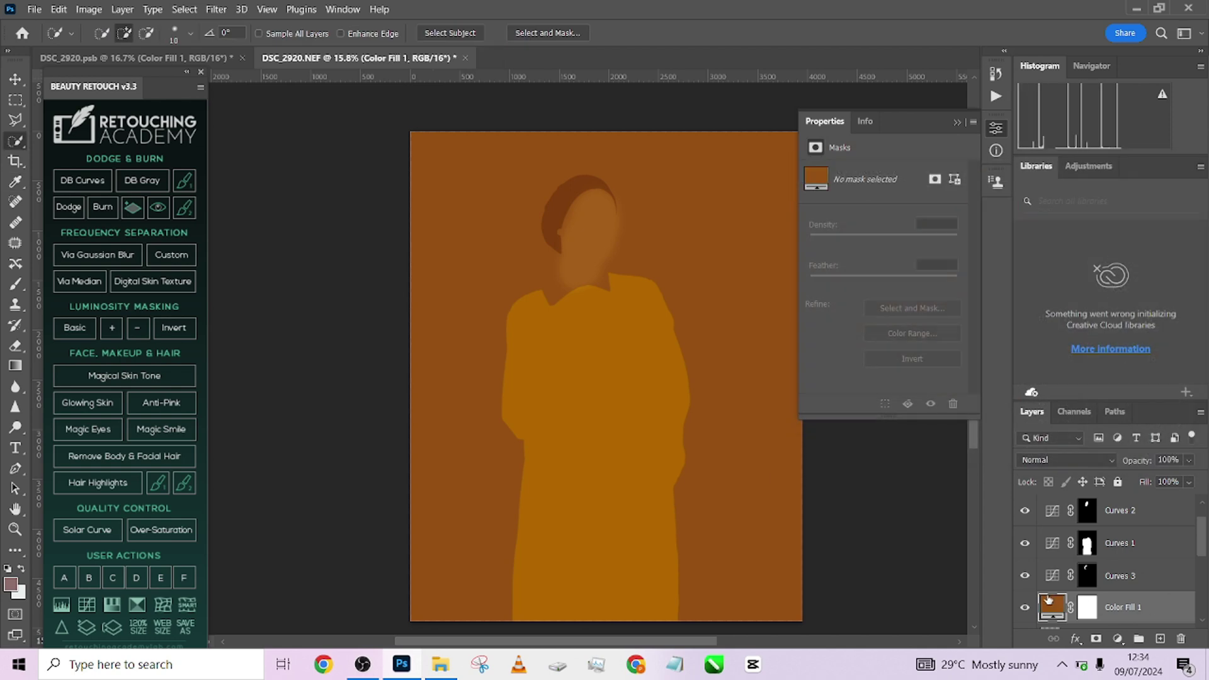
{"action": "left_click", "coordinate": [1024, 608]}
Duplicate the Background copy layer and add a layer mask to the duplicate.
{"action": "scroll", "coordinate": [1184, 567], "scroll_direction": "down", "scroll_amount": 3}
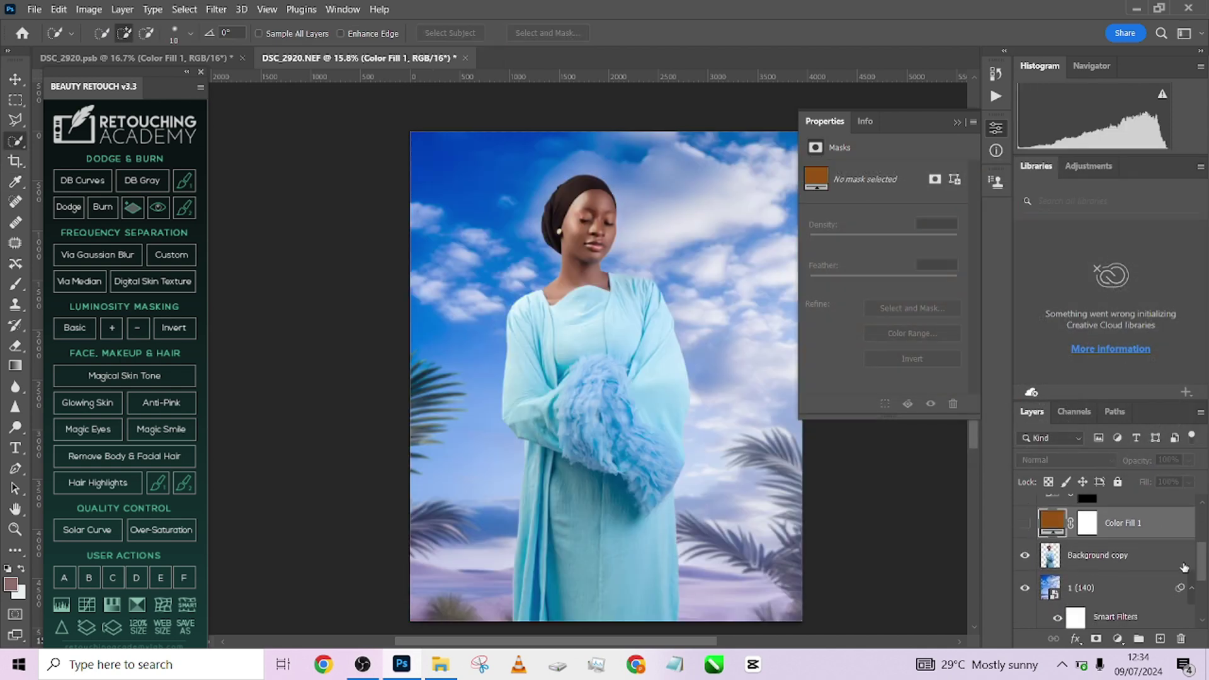
{"action": "left_click_drag", "start_coordinate": [1159, 555], "coordinate": [1160, 639]}
{"action": "left_click", "coordinate": [1096, 639]}
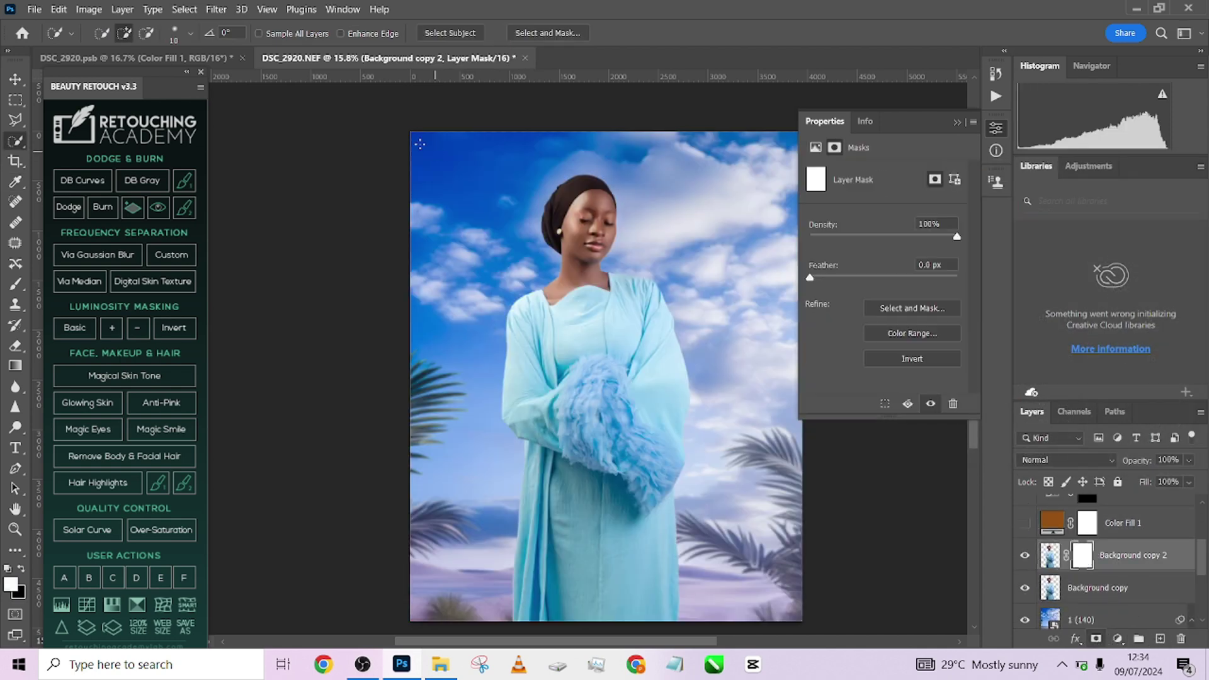
Restrict the Background copy 2 mask to the head and neck using Color Range with Sampled Colors, fuzziness 8, and an added skin sample.
{"action": "left_click", "coordinate": [185, 8]}
{"action": "left_click", "coordinate": [236, 155]}
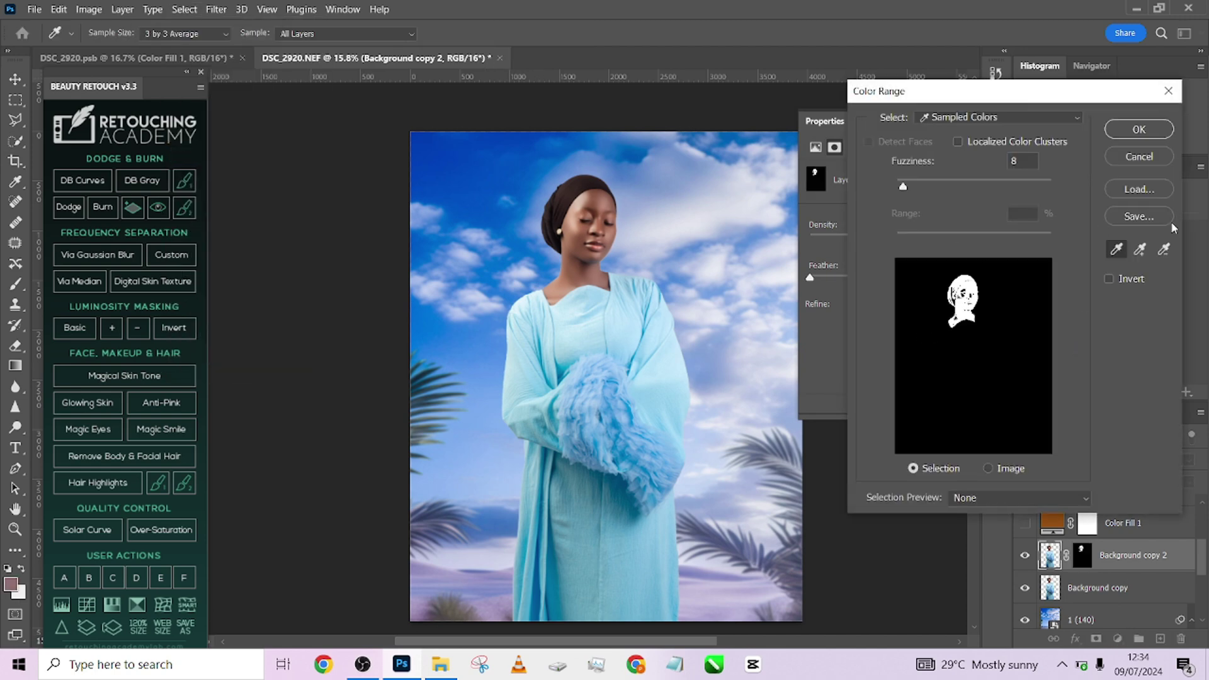
{"action": "left_click", "coordinate": [1140, 249]}
{"action": "left_click", "coordinate": [970, 287]}
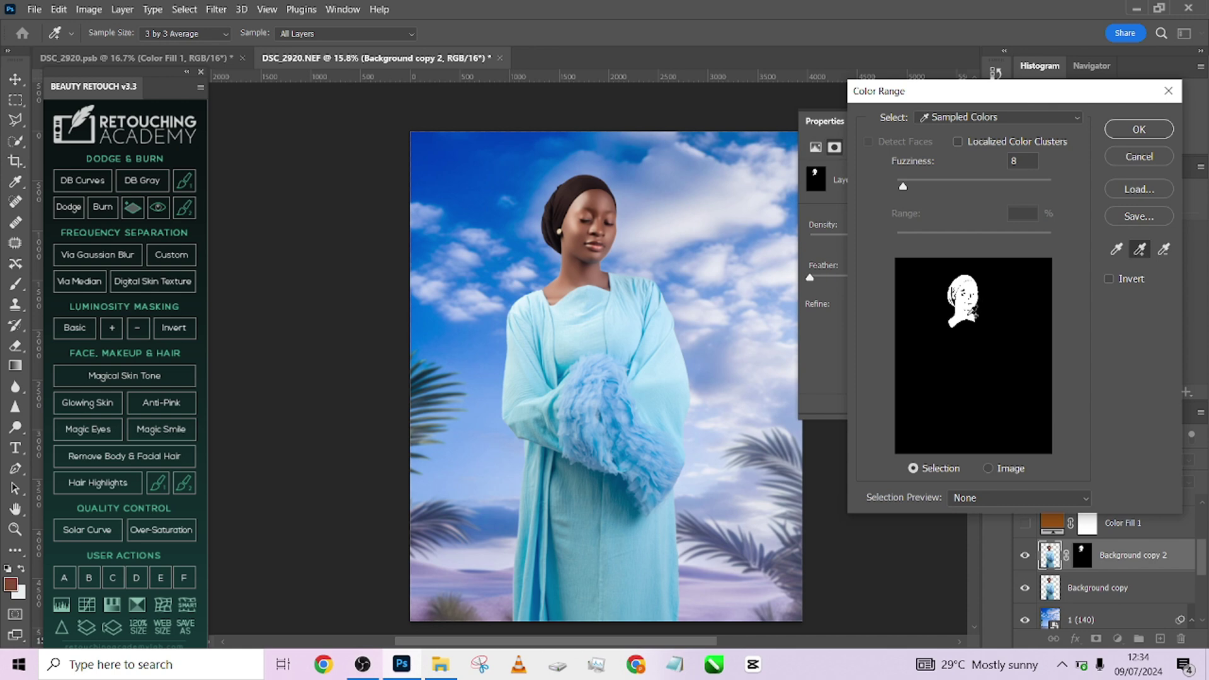
{"action": "left_click", "coordinate": [1116, 133]}
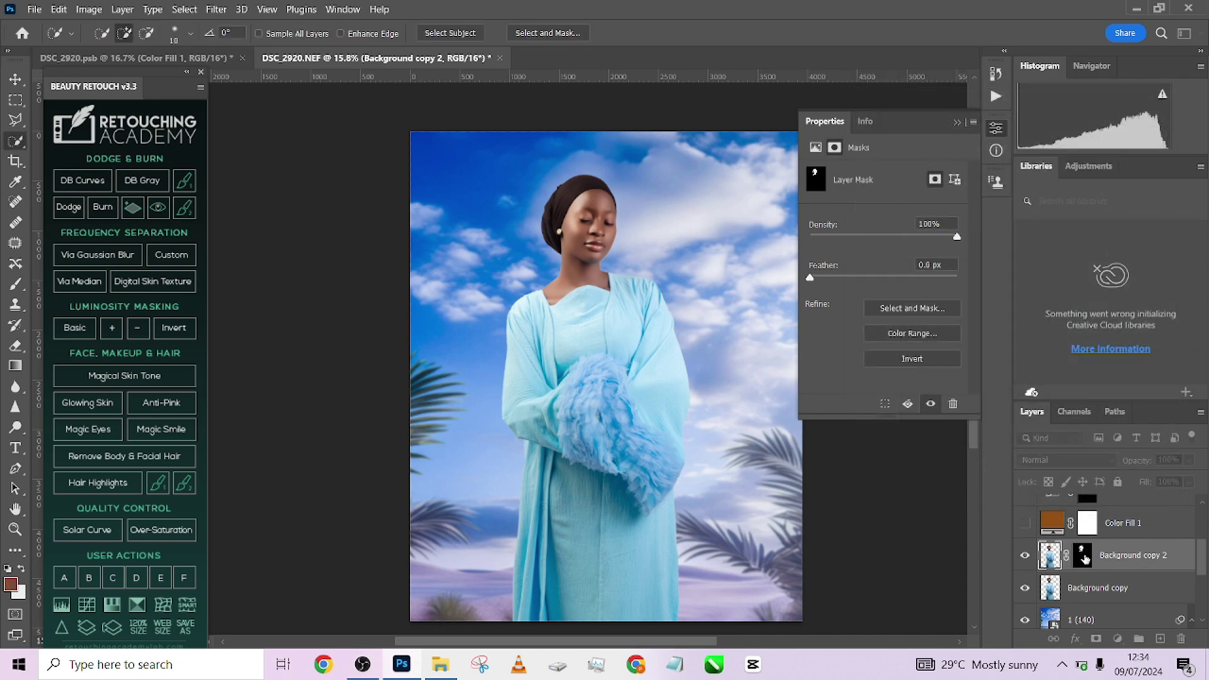
Move the head-and-neck mask onto Color Fill 1, show that layer, and delete Background copy 2.
{"action": "left_click_drag", "start_coordinate": [1082, 555], "coordinate": [1087, 523]}
{"action": "left_click", "coordinate": [1026, 524]}
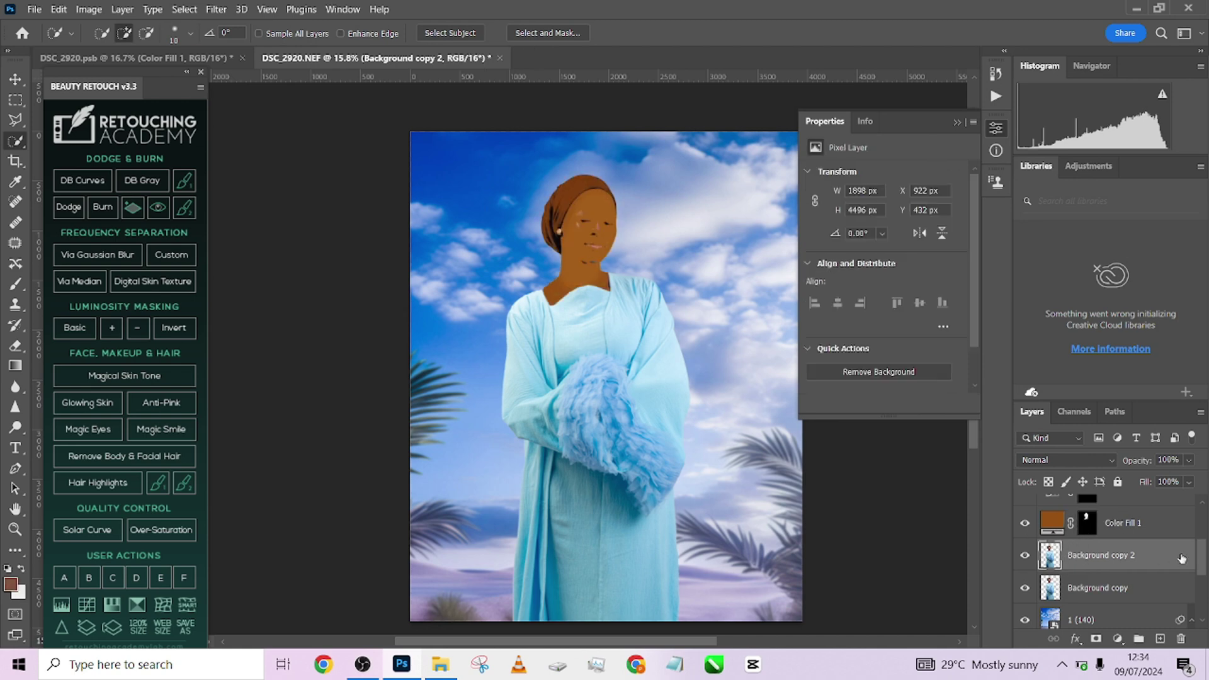
{"action": "key", "text": "Delete"}
{"action": "left_click", "coordinate": [1171, 530]}
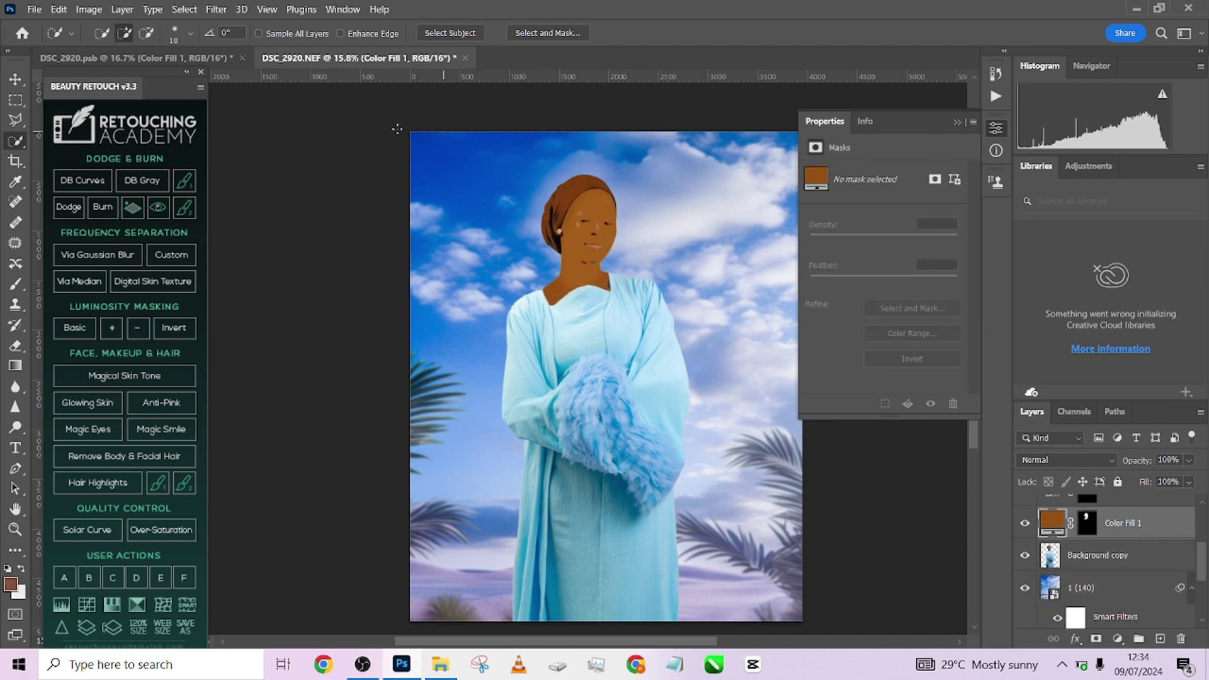
Check Color Fill 1's blending in DSC_2920.psb, and set Color Fill 1 in DSC_2920.NEF to Multiply at 35% opacity.
{"action": "left_click", "coordinate": [208, 58]}
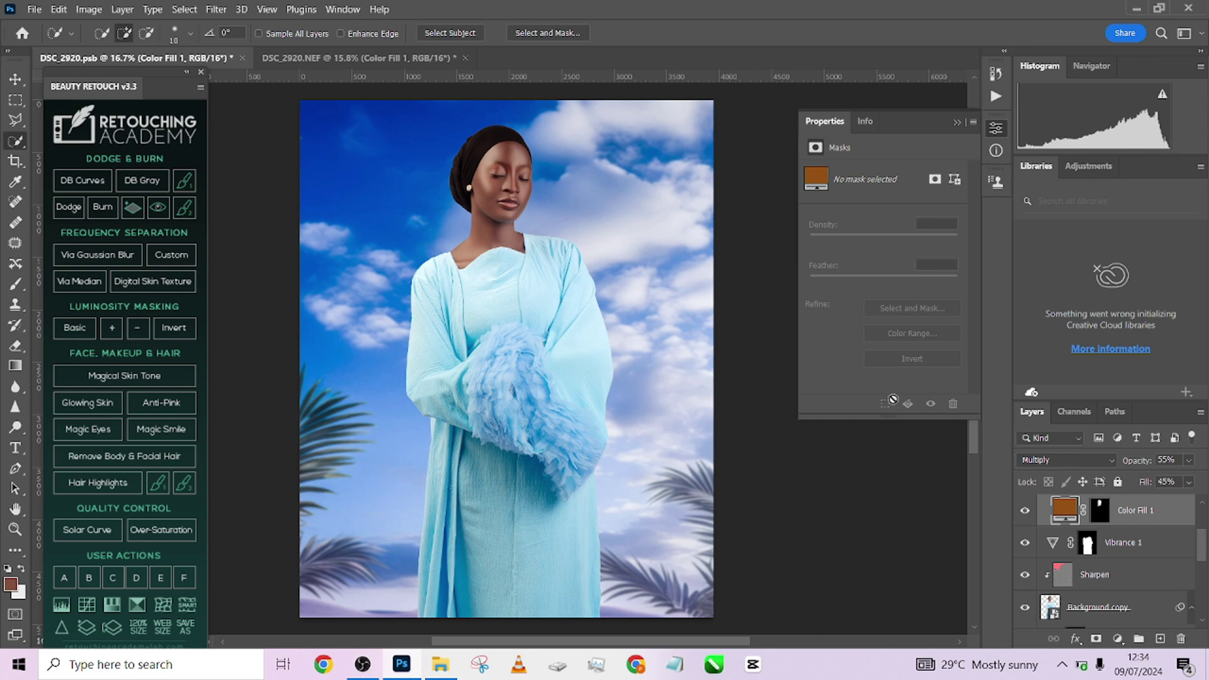
{"action": "left_click", "coordinate": [287, 58]}
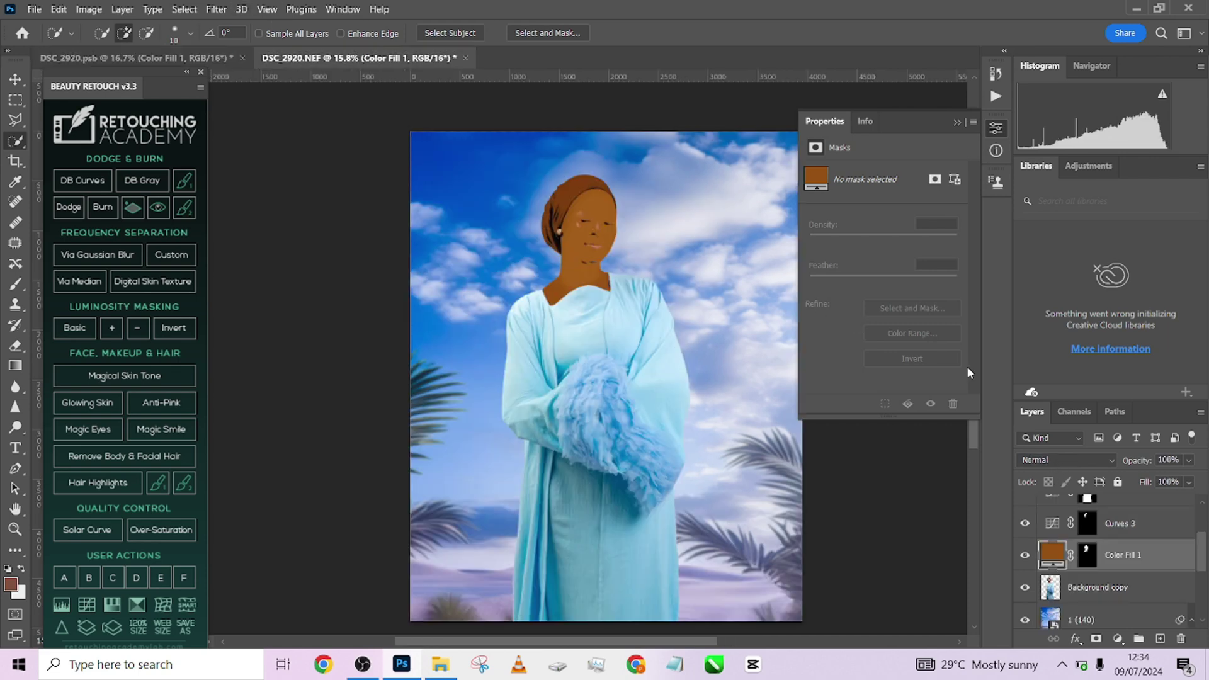
{"action": "left_click", "coordinate": [1045, 460]}
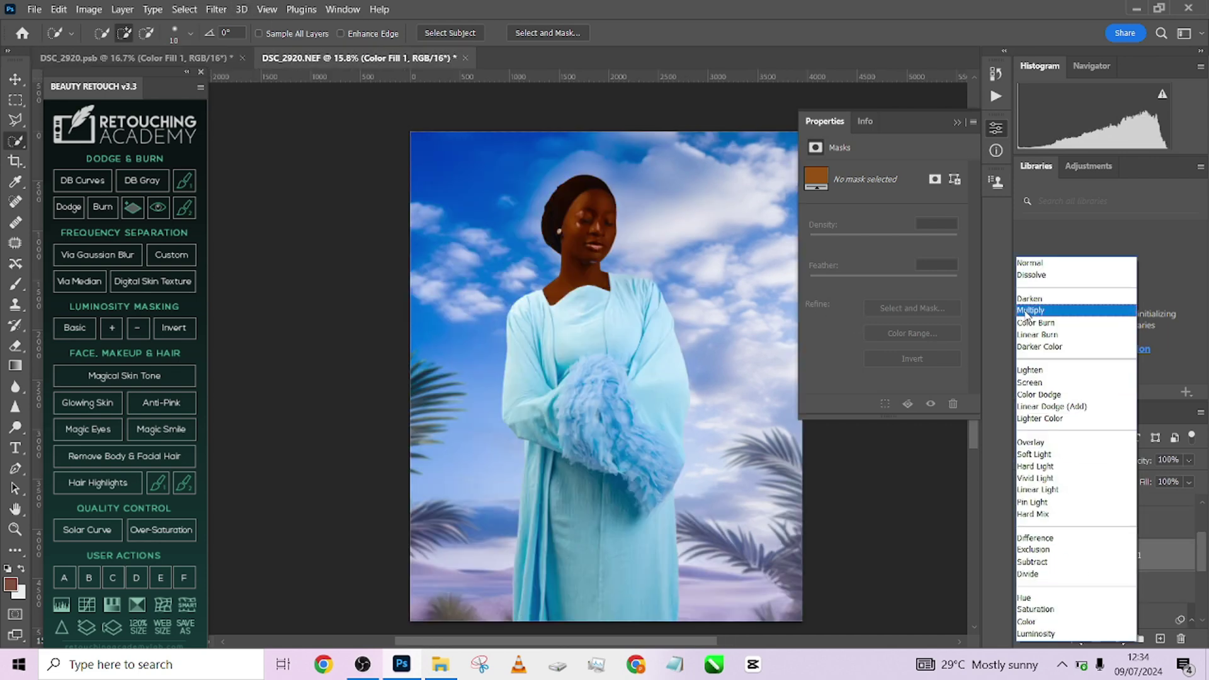
{"action": "left_click", "coordinate": [1046, 311]}
{"action": "left_click", "coordinate": [1084, 558]}
{"action": "left_click", "coordinate": [1189, 460]}
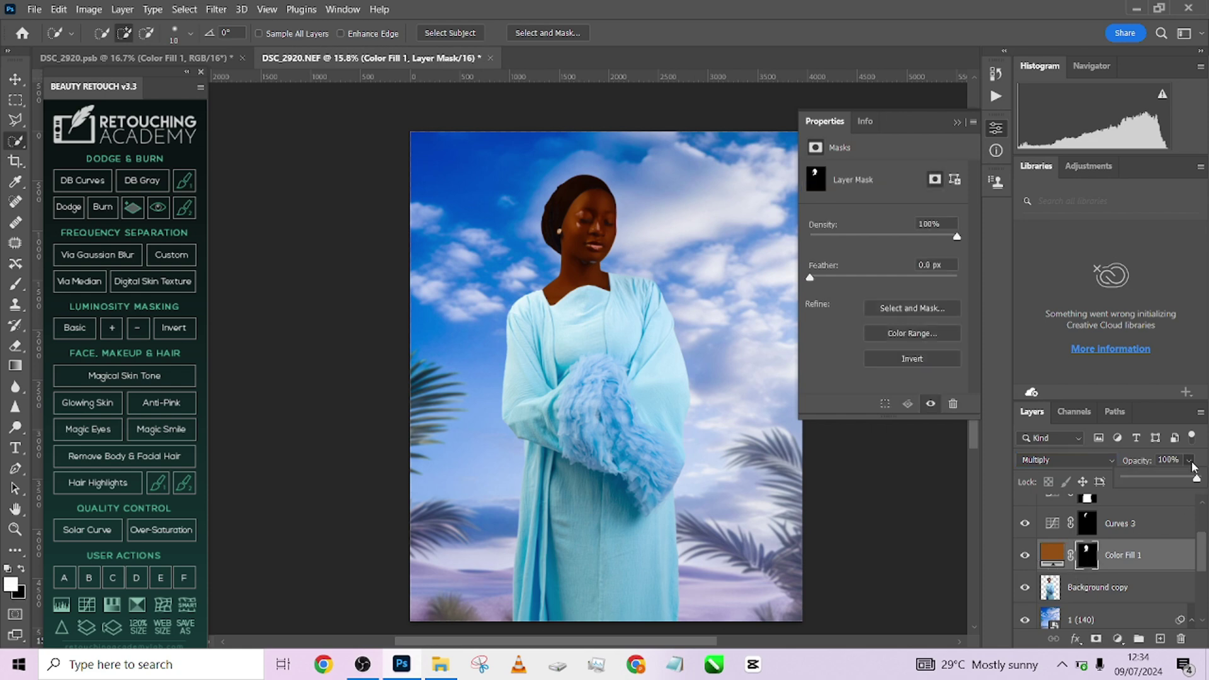
{"action": "left_click", "coordinate": [1149, 478]}
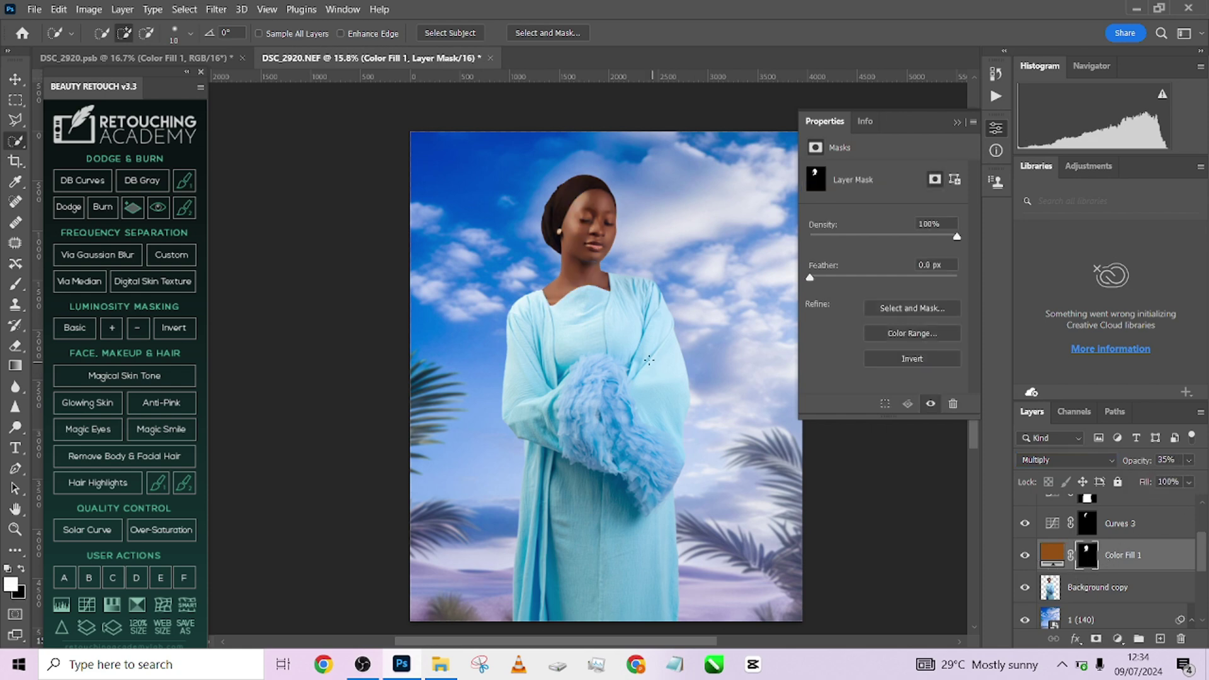
Paint white with a soft brush on Color Fill 1's mask over the neck and jaw, and bring the headscarf into view.
{"action": "key", "text": "b"}
{"action": "scroll", "coordinate": [623, 251], "scroll_direction": "up", "scroll_amount": 5}
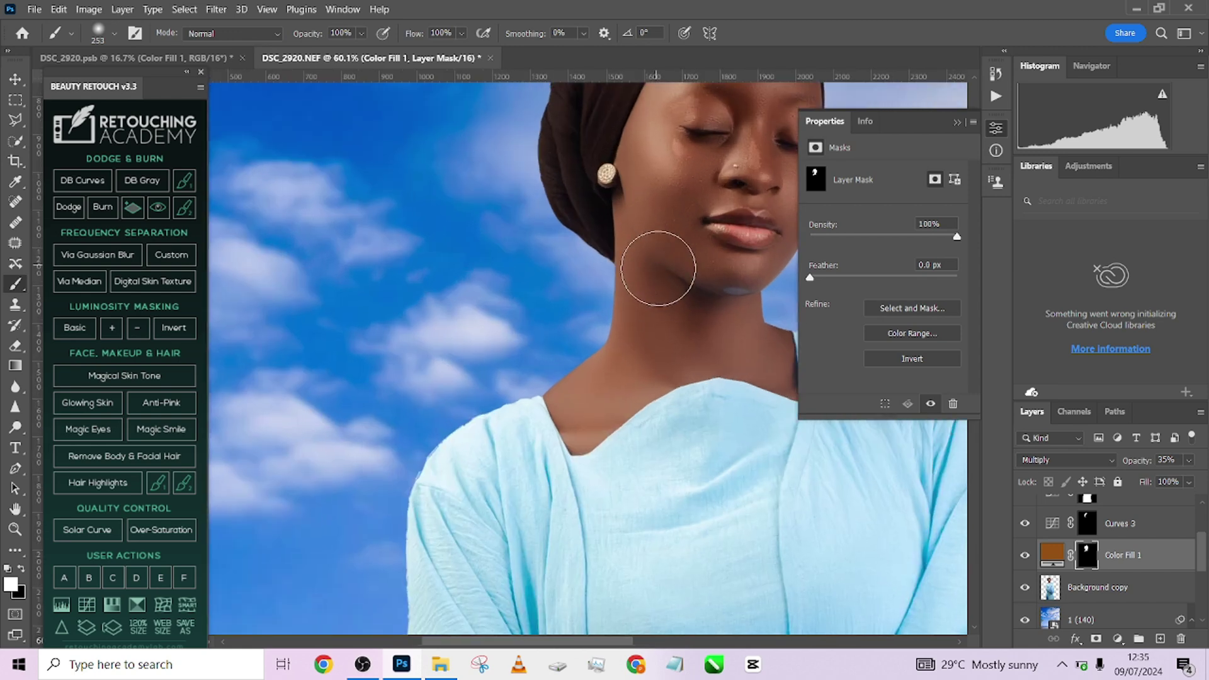
{"action": "left_click_drag", "start_coordinate": [658, 268], "coordinate": [416, 346]}
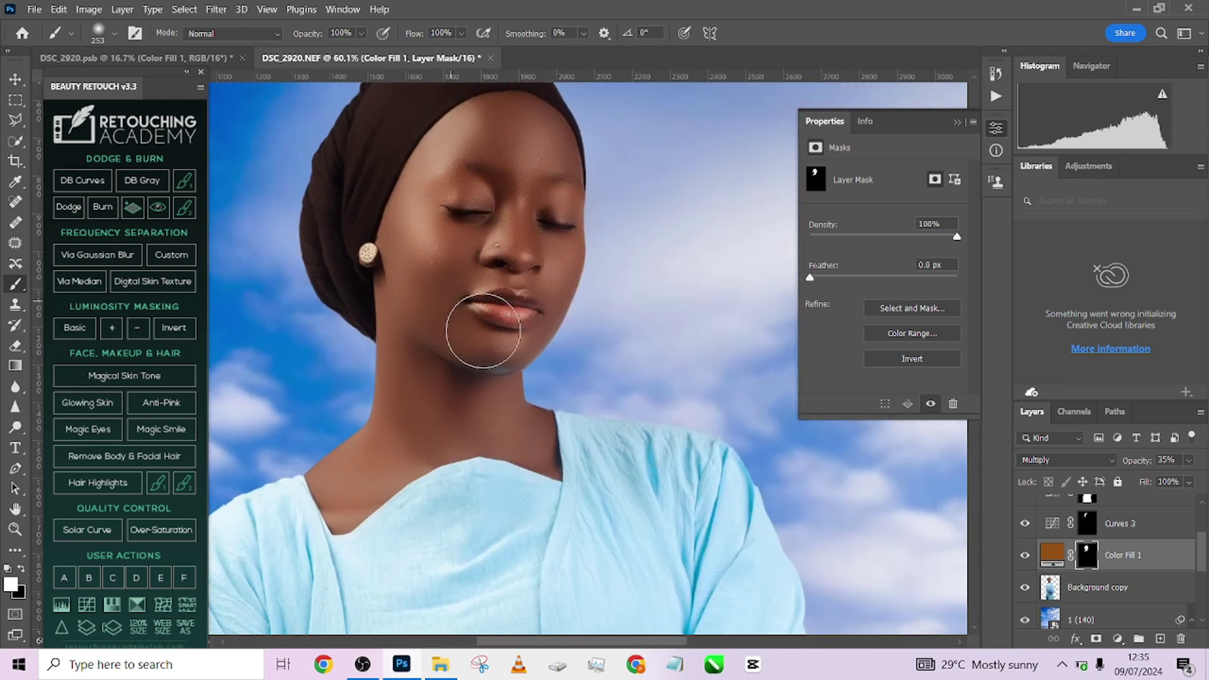
{"action": "left_click_drag", "start_coordinate": [466, 357], "coordinate": [443, 362]}
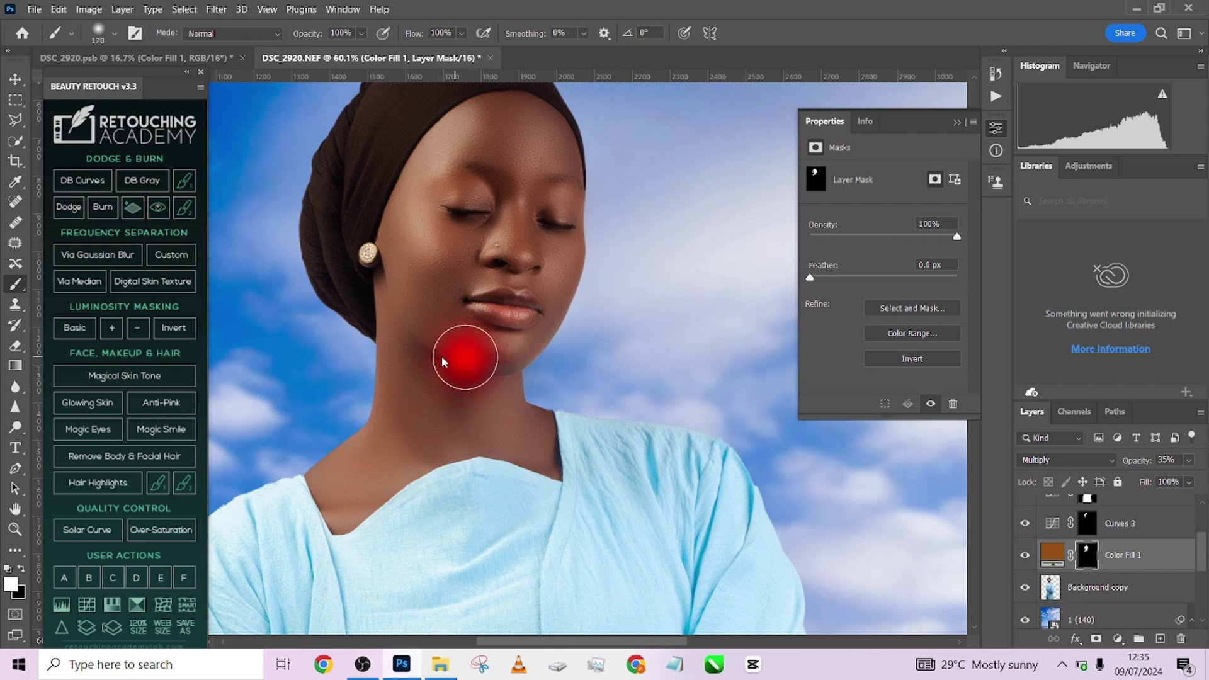
{"action": "left_click_drag", "start_coordinate": [310, 204], "coordinate": [418, 405]}
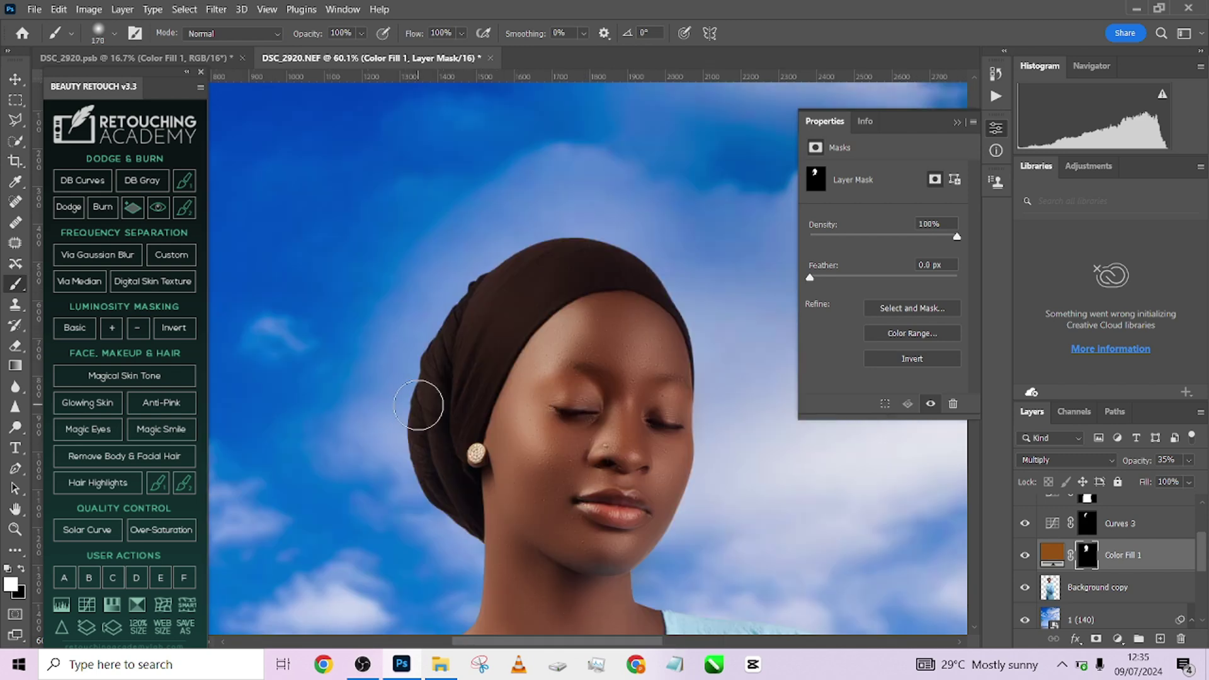
Paint black on Color Fill 1's mask over the headscarf, reducing the brush size to 100.
{"action": "key", "text": "x"}
{"action": "mouse_move", "coordinate": [430, 487]}
{"action": "left_mouse_down"}
{"action": "mouse_move", "coordinate": [461, 348]}
{"action": "mouse_move", "coordinate": [529, 269]}
{"action": "mouse_move", "coordinate": [497, 273]}
{"action": "mouse_move", "coordinate": [536, 237]}
{"action": "mouse_move", "coordinate": [565, 236]}
{"action": "left_mouse_up"}
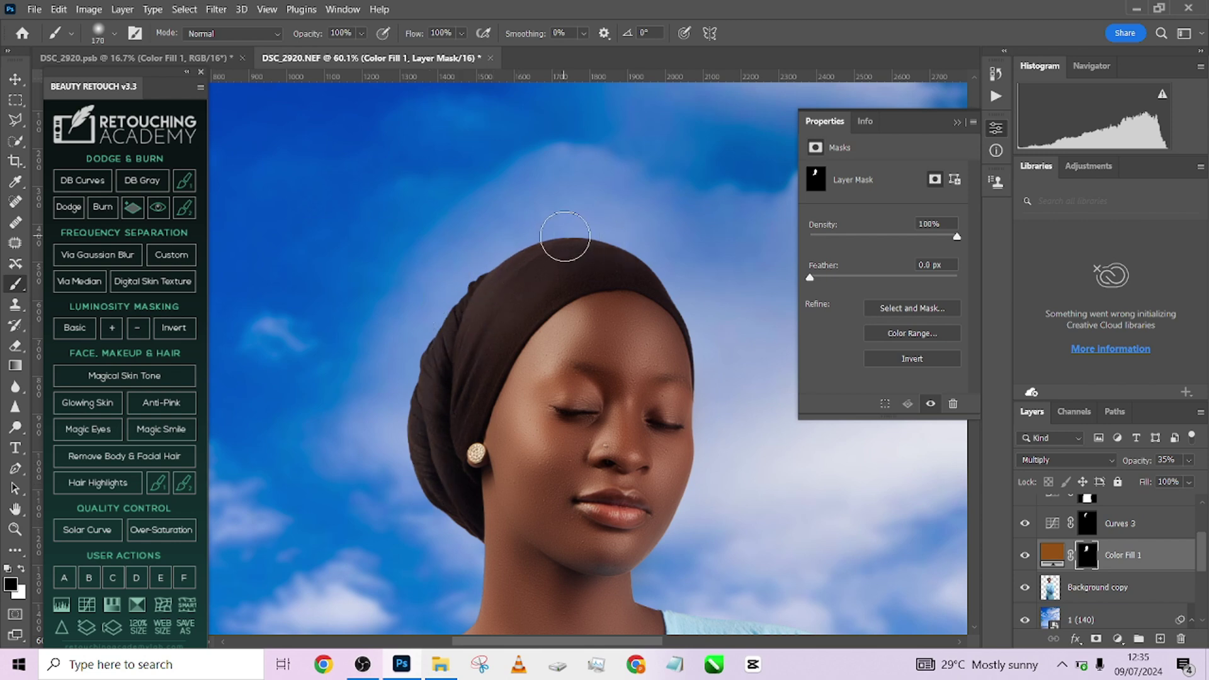
{"action": "key", "text": "bracketleft"}
{"action": "key", "text": "bracketleft"}
{"action": "key", "text": "bracketleft"}
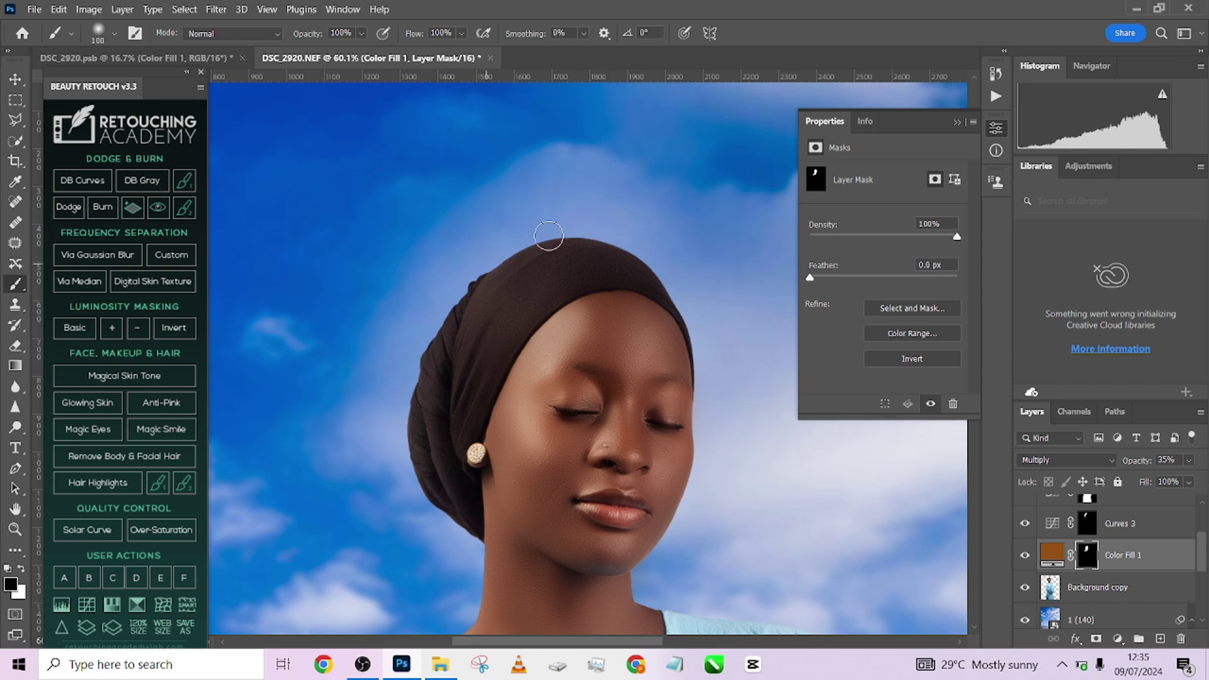
{"action": "left_click_drag", "start_coordinate": [532, 441], "coordinate": [527, 327]}
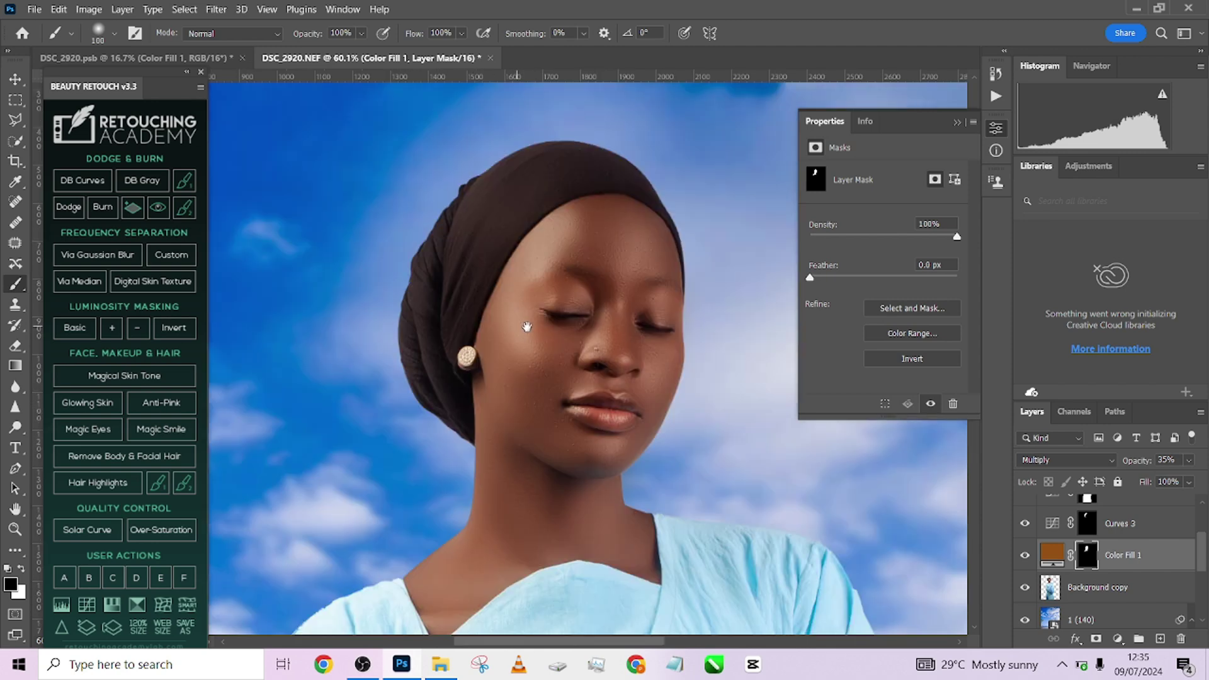
Set Color Fill 1's fill to 75% and check the whole portrait.
{"action": "left_click", "coordinate": [1189, 483]}
{"action": "scroll", "coordinate": [667, 371], "scroll_direction": "down", "scroll_amount": 10}
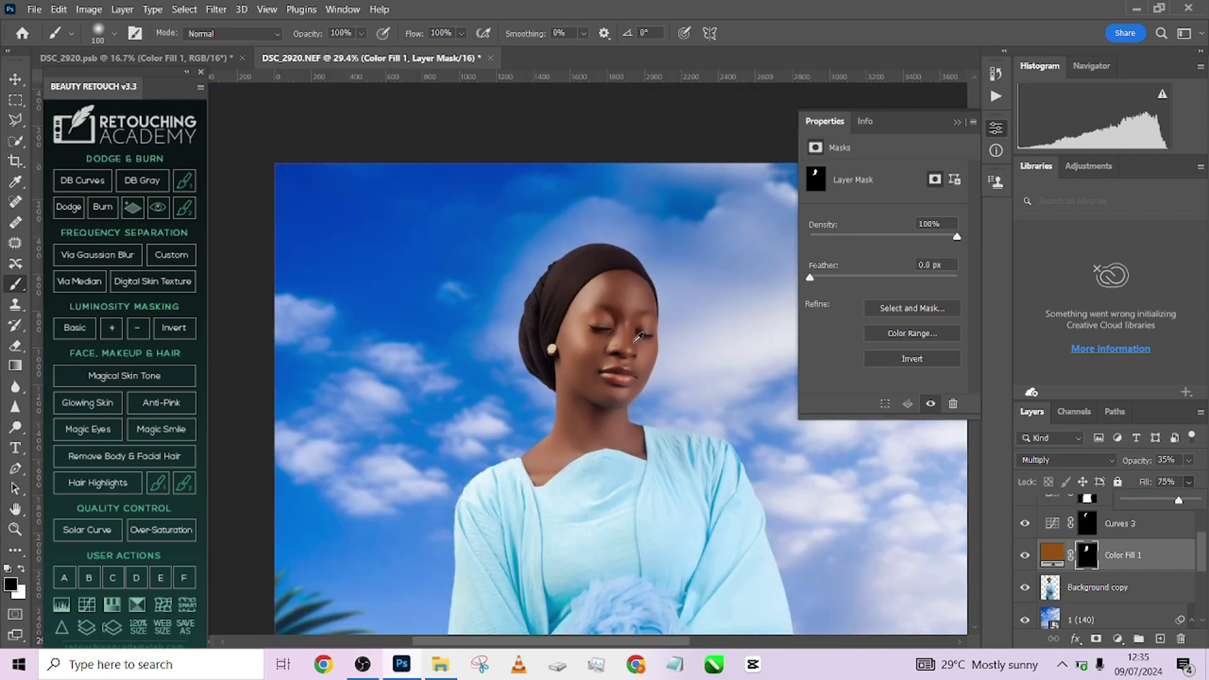
{"action": "left_click_drag", "start_coordinate": [646, 421], "coordinate": [556, 263]}
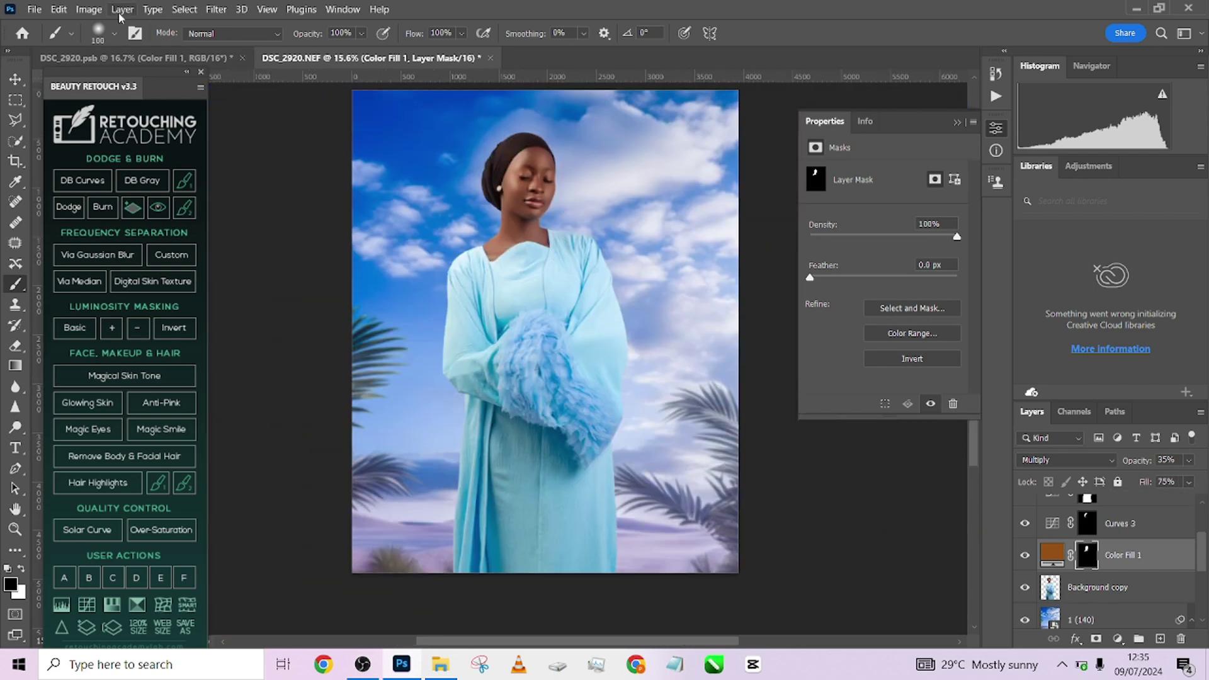
Check Color Fill 1 in DSC_2920.psb, and set Color Fill 1 in DSC_2920.NEF to 55% opacity and 45% fill.
{"action": "left_click", "coordinate": [126, 58]}
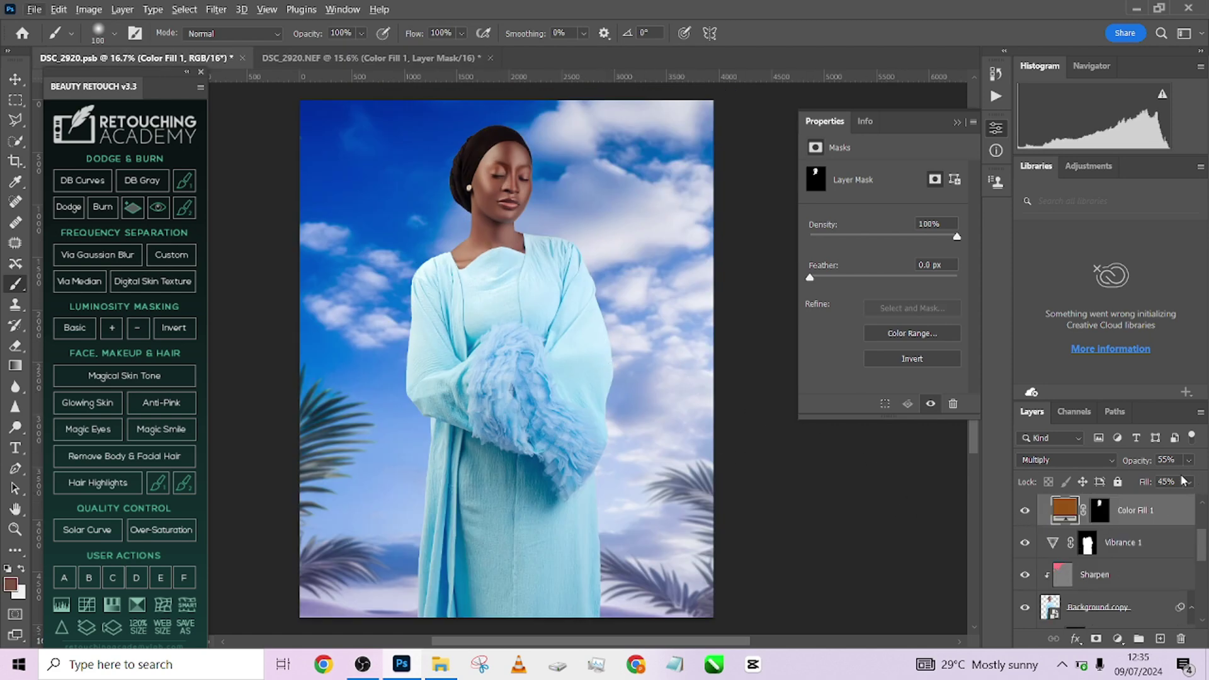
{"action": "left_click", "coordinate": [343, 57]}
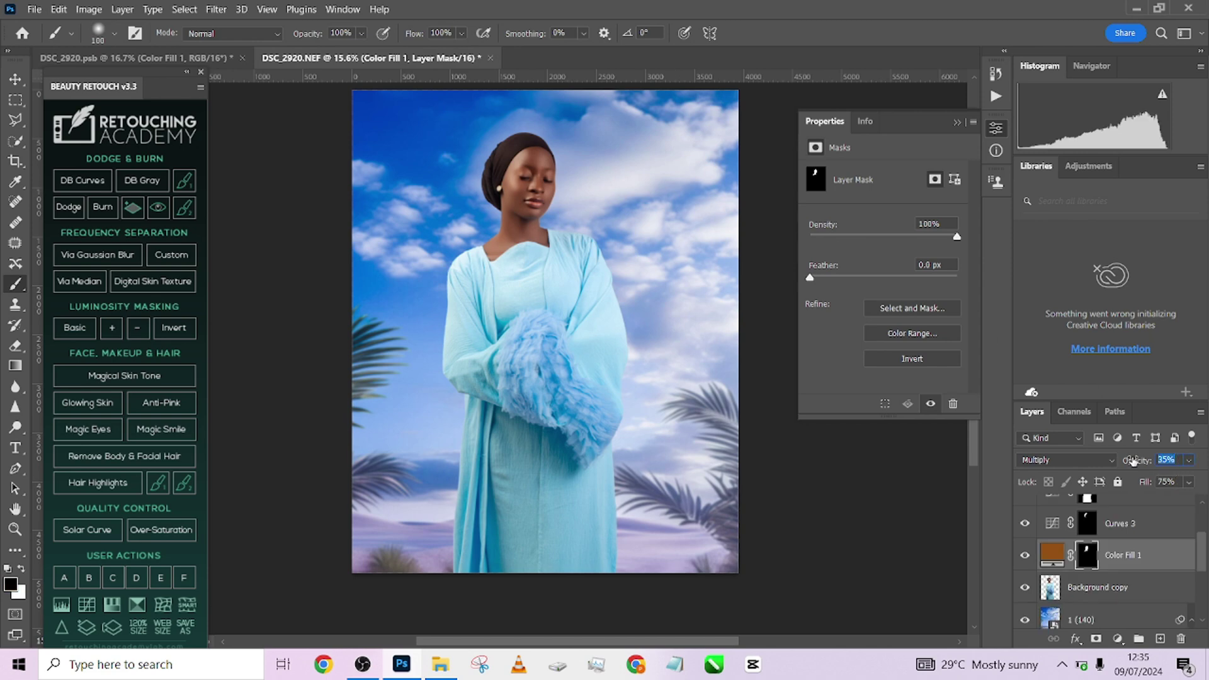
{"action": "type", "text": "55"}
{"action": "left_click", "coordinate": [1175, 481]}
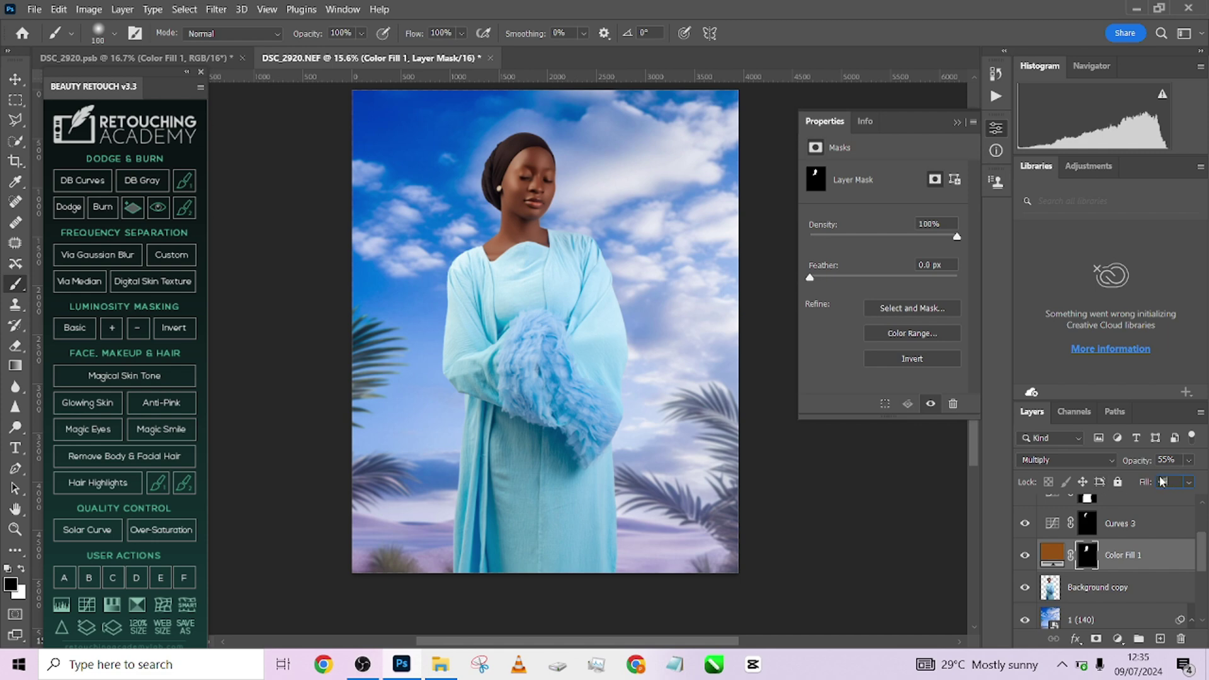
{"action": "type", "text": "45"}
Try copying the Sharpen layer from DSC_2920.psb into DSC_2920.NEF.
{"action": "left_click", "coordinate": [189, 58]}
{"action": "scroll", "coordinate": [1201, 588], "scroll_direction": "up", "scroll_amount": 1}
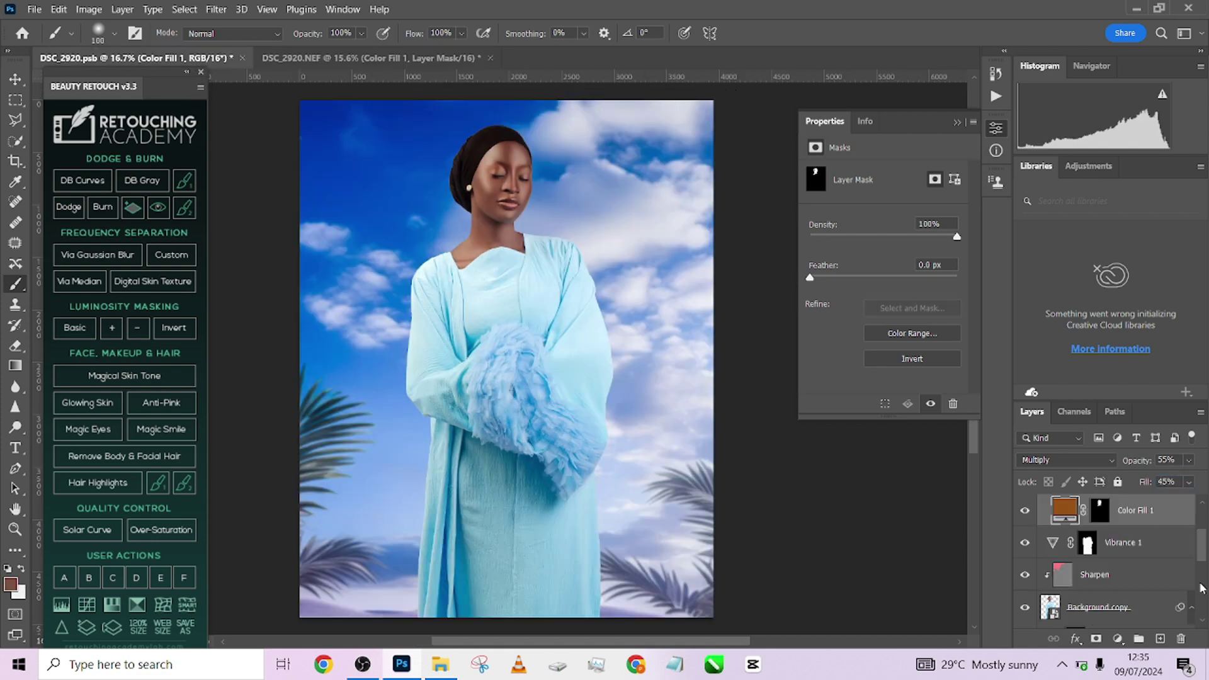
{"action": "scroll", "coordinate": [1201, 539], "scroll_direction": "down", "scroll_amount": 1}
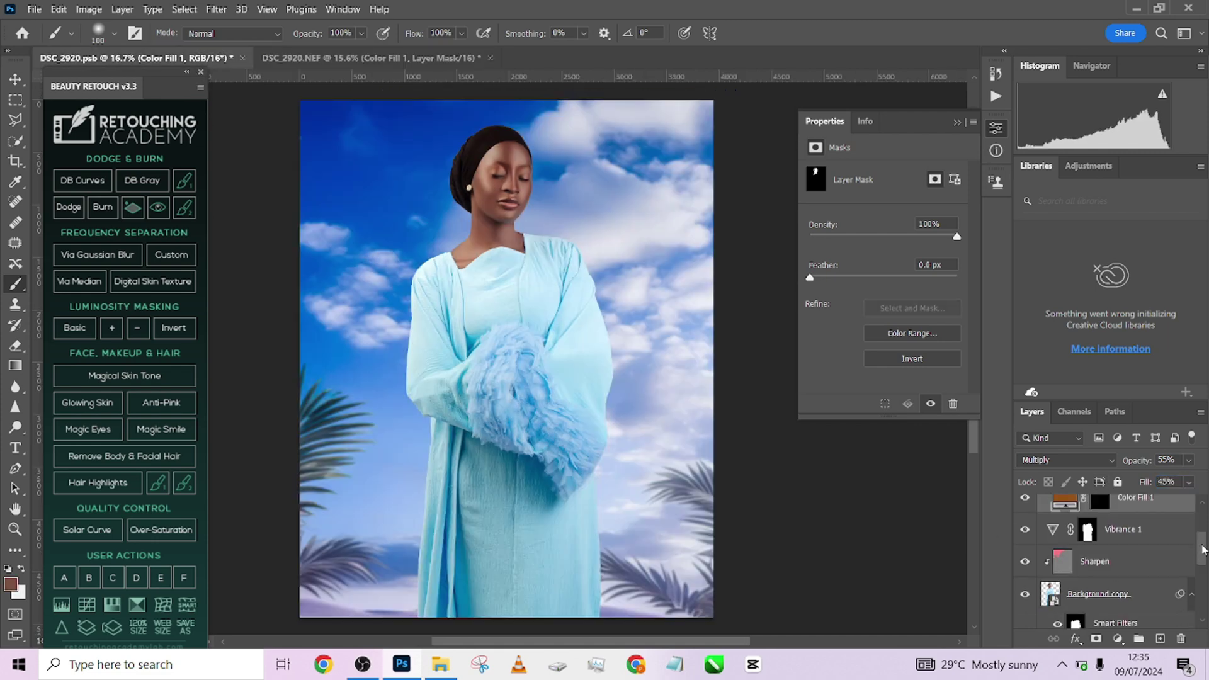
{"action": "left_click", "coordinate": [1143, 557]}
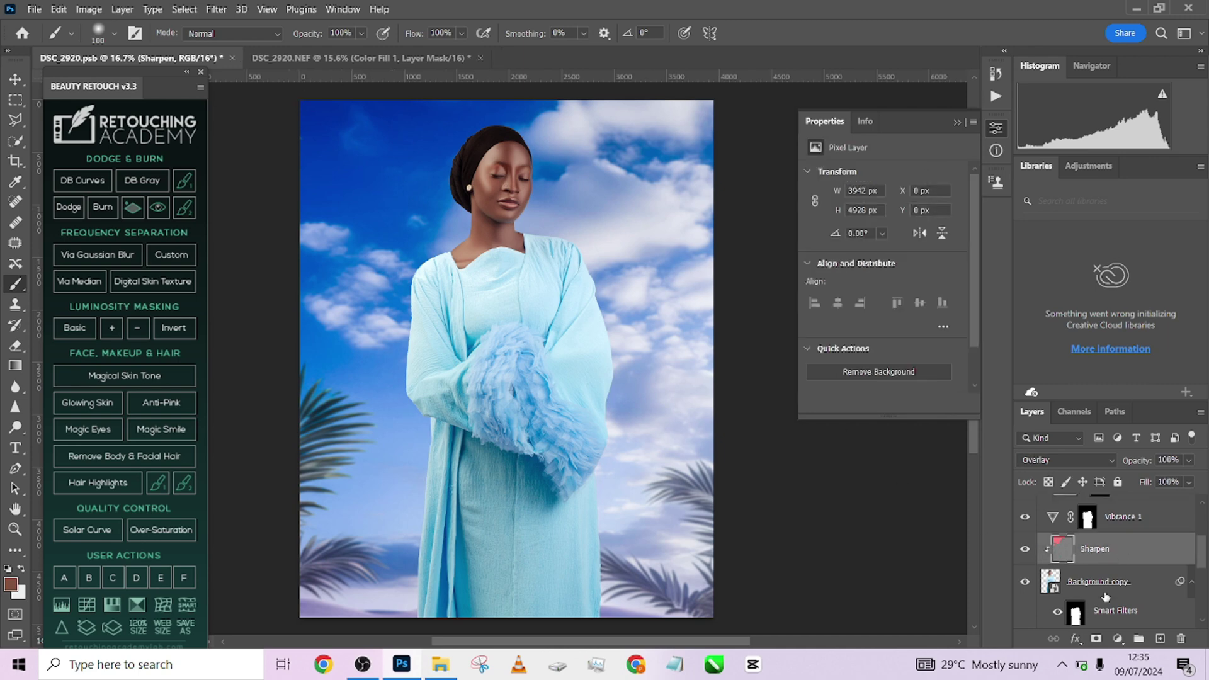
{"action": "left_click_drag", "start_coordinate": [1145, 557], "coordinate": [585, 329]}
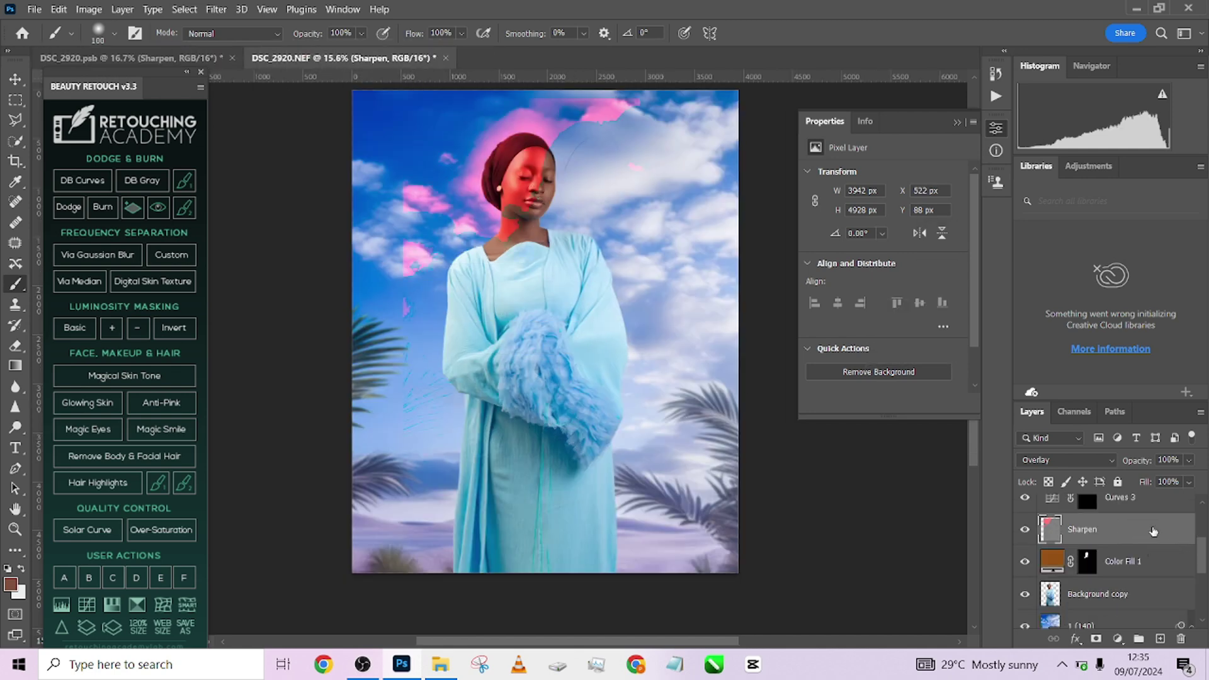
Try clipping the copied Sharpen layer to Background copy beneath Color Fill 1, and delete the copied layer.
{"action": "left_click_drag", "start_coordinate": [1152, 532], "coordinate": [1154, 581]}
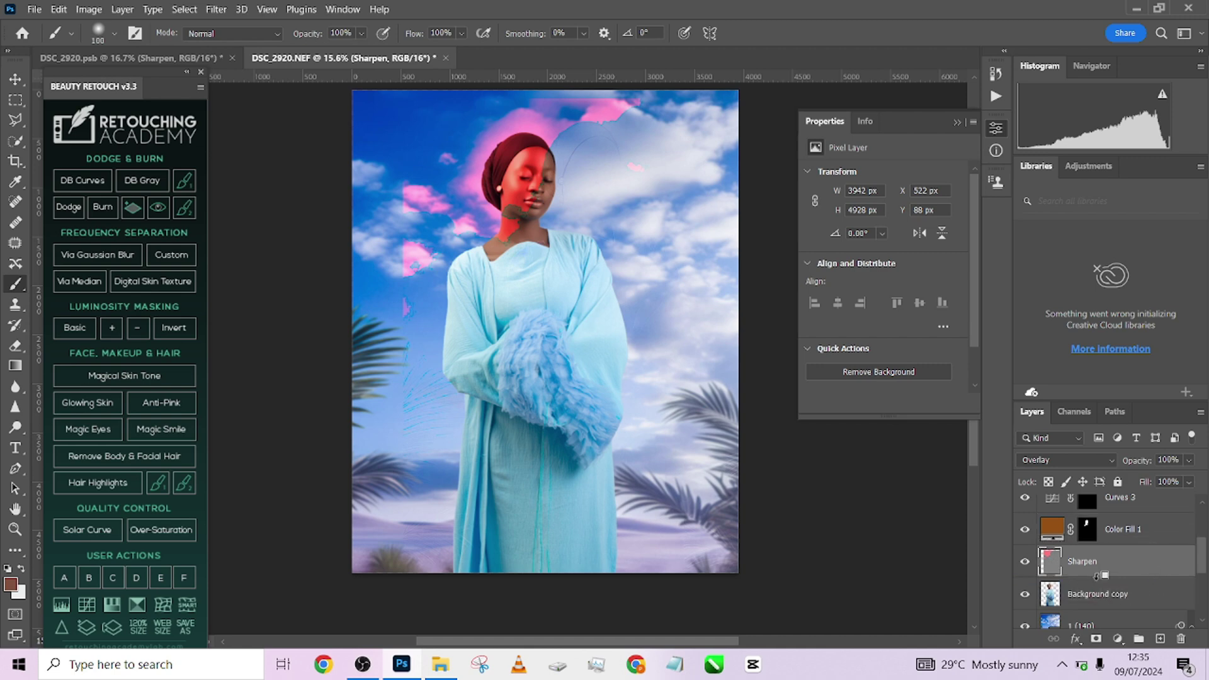
{"action": "left_click", "coordinate": [1097, 574], "text": "alt"}
{"action": "scroll", "coordinate": [520, 225], "scroll_direction": "up", "scroll_amount": 8}
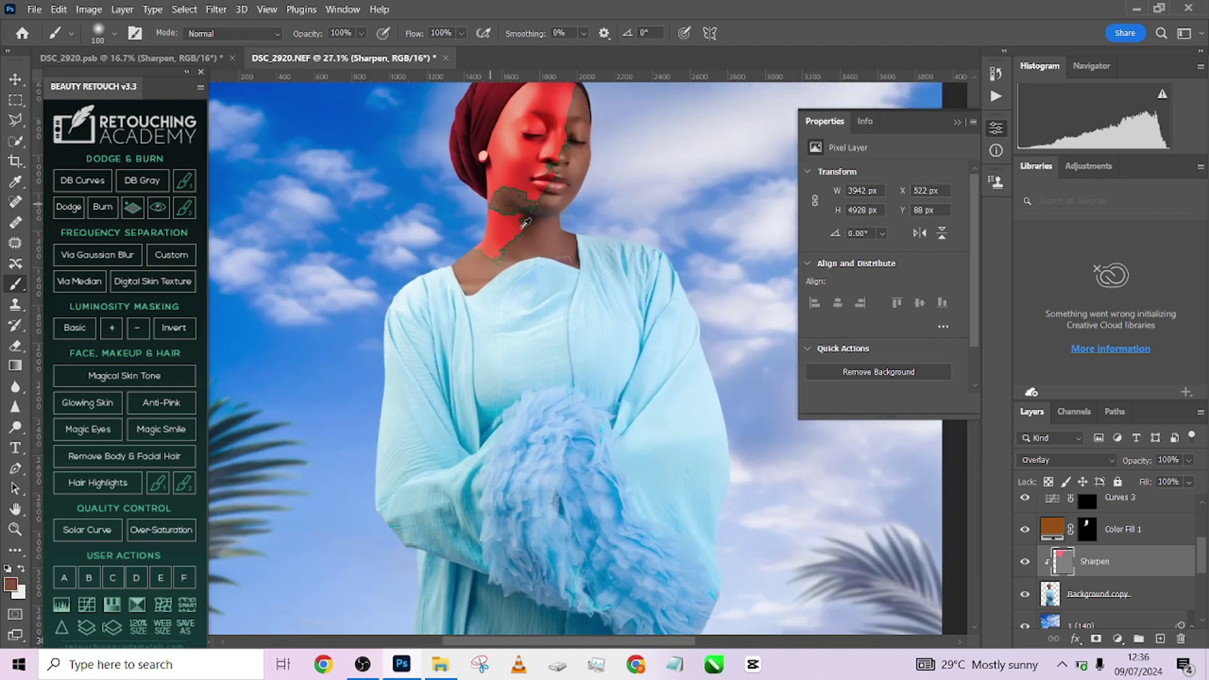
{"action": "left_click_drag", "start_coordinate": [565, 215], "coordinate": [556, 239]}
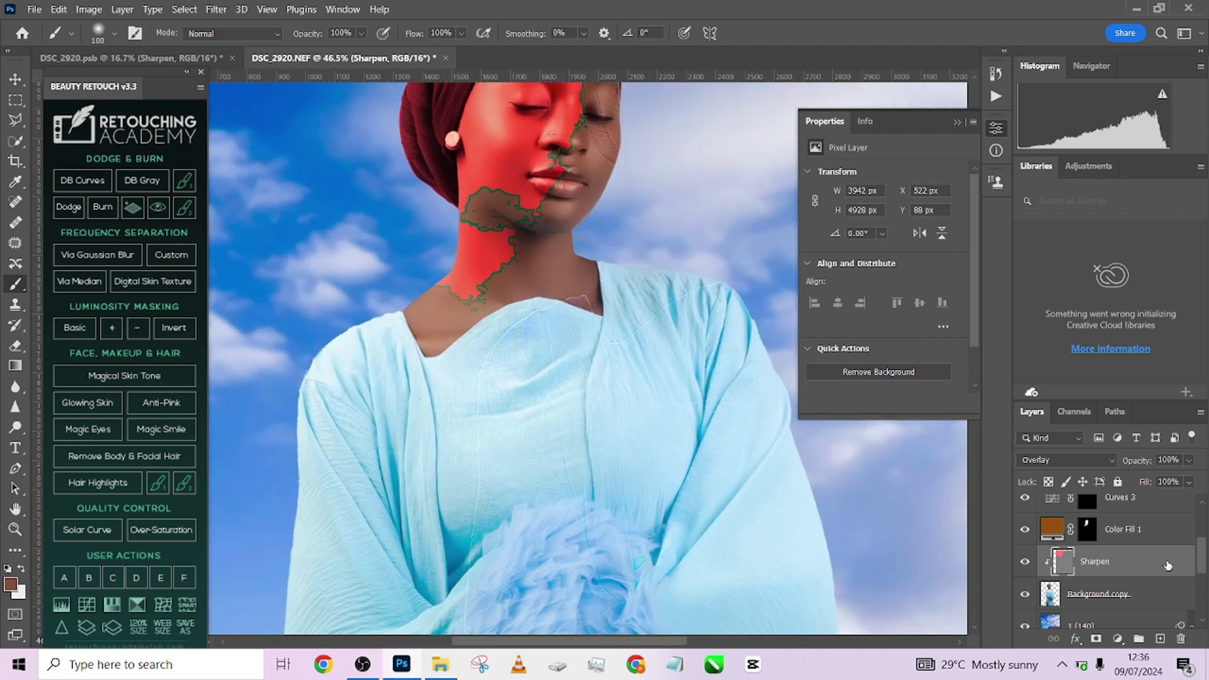
{"action": "left_click_drag", "start_coordinate": [1166, 565], "coordinate": [1181, 639]}
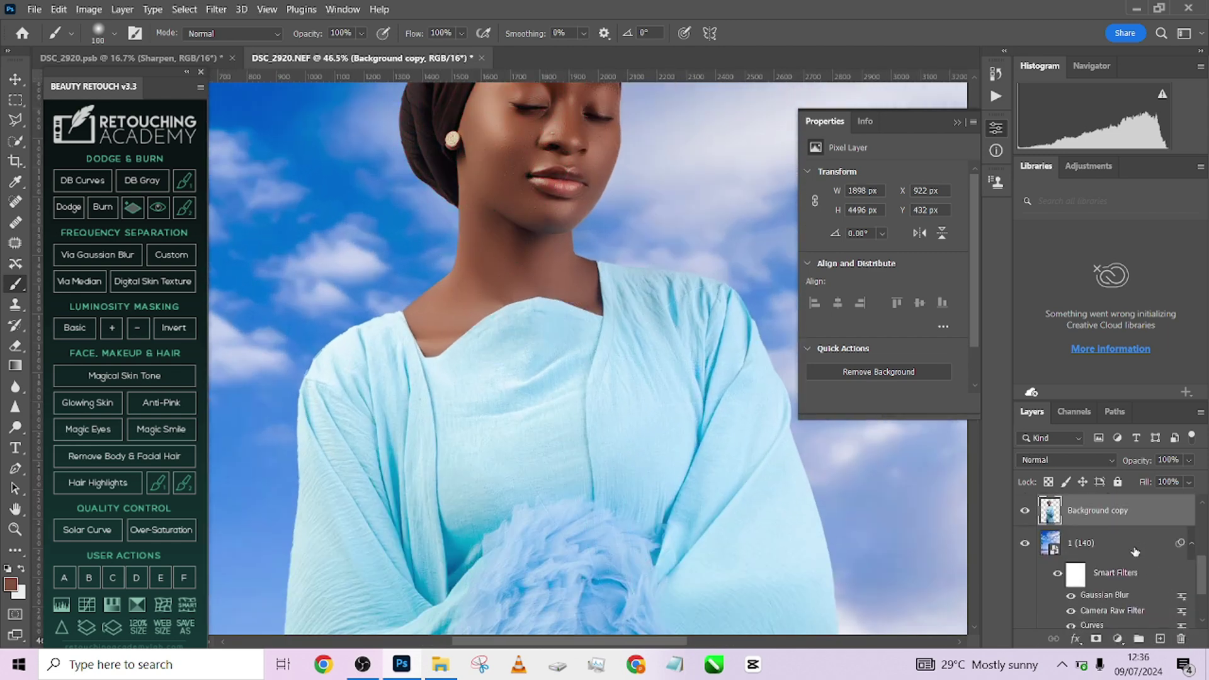
Run the Sharpen action from the Done4U Retouch set above Vibrance 1, and merge the resulting Sharpen group into one layer.
{"action": "scroll", "coordinate": [1135, 552], "scroll_direction": "up", "scroll_amount": 3}
{"action": "scroll", "coordinate": [1136, 544], "scroll_direction": "down", "scroll_amount": 2}
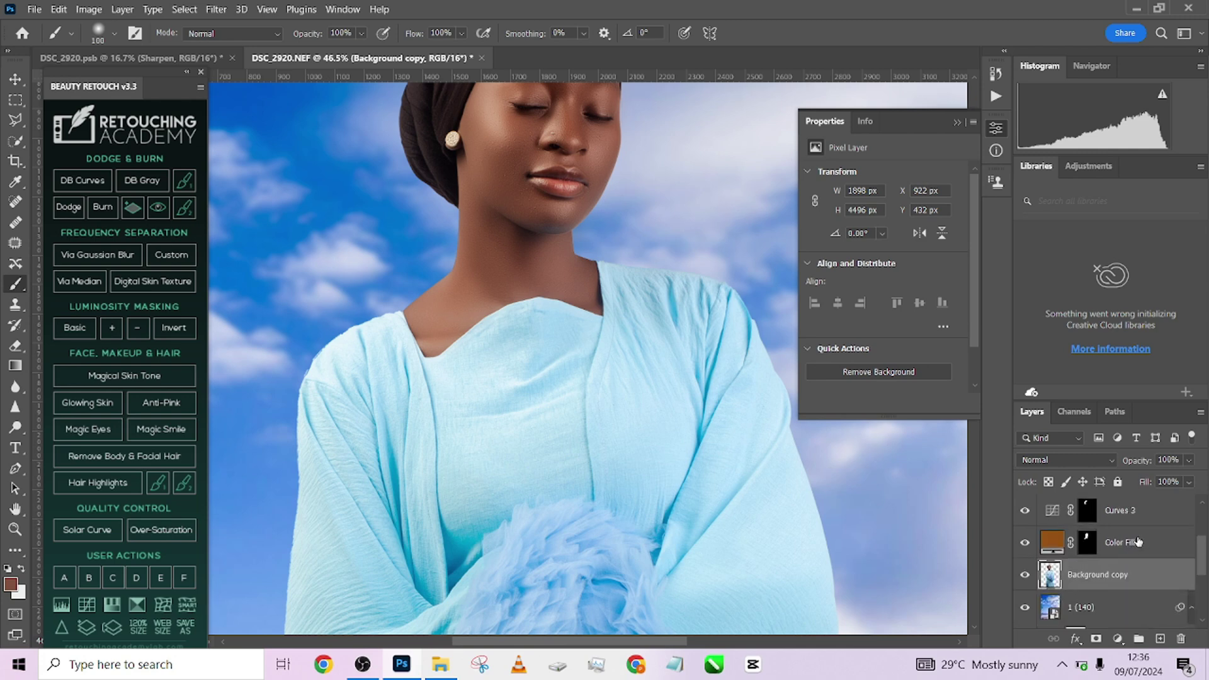
{"action": "scroll", "coordinate": [1137, 543], "scroll_direction": "up", "scroll_amount": 3}
{"action": "left_click", "coordinate": [1164, 517]}
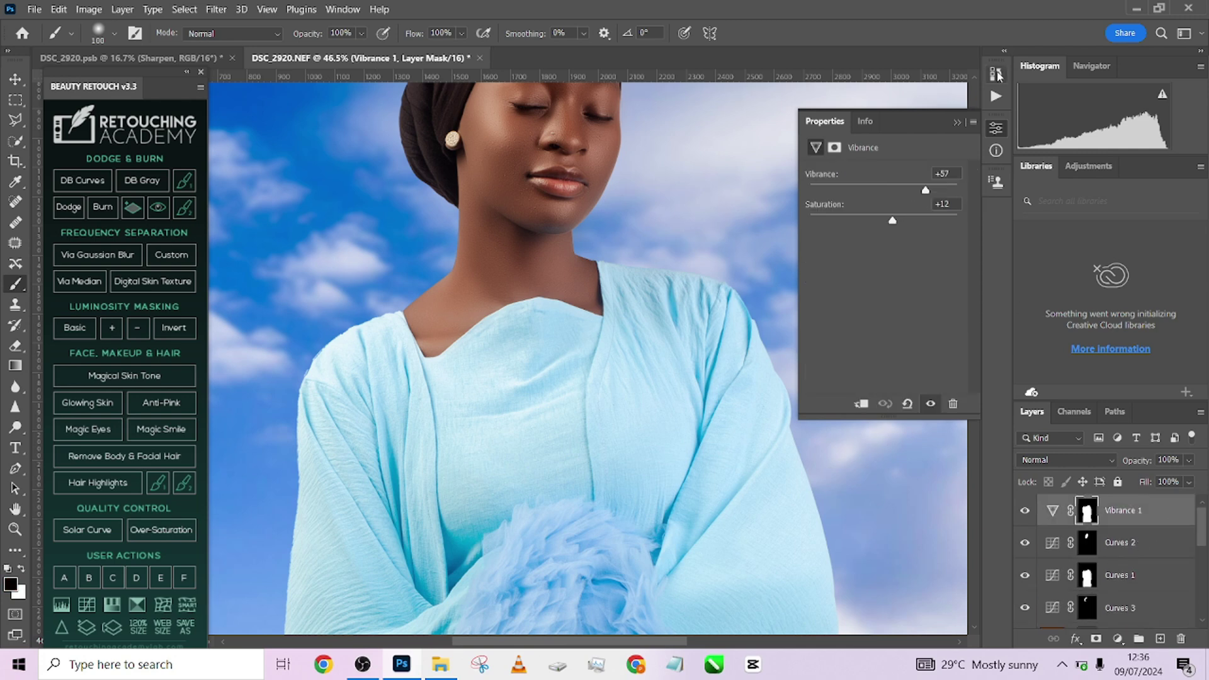
{"action": "left_click", "coordinate": [996, 95]}
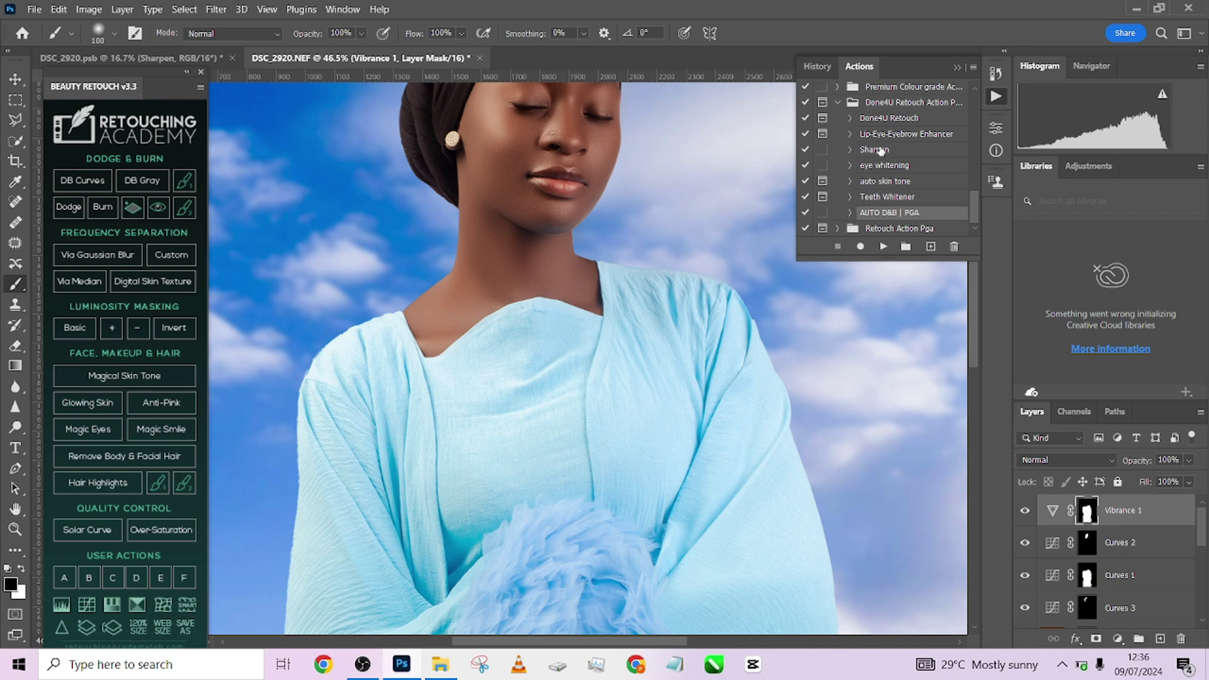
{"action": "left_click", "coordinate": [880, 151]}
{"action": "left_click", "coordinate": [885, 246]}
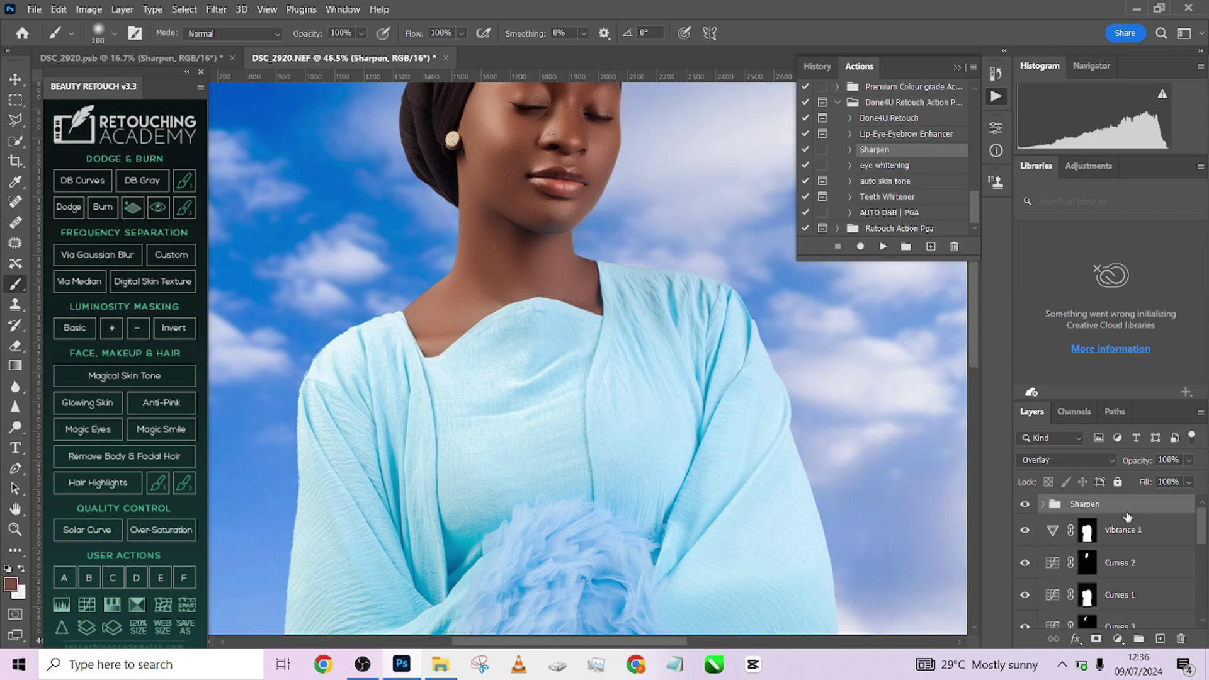
{"action": "right_click", "coordinate": [1128, 515]}
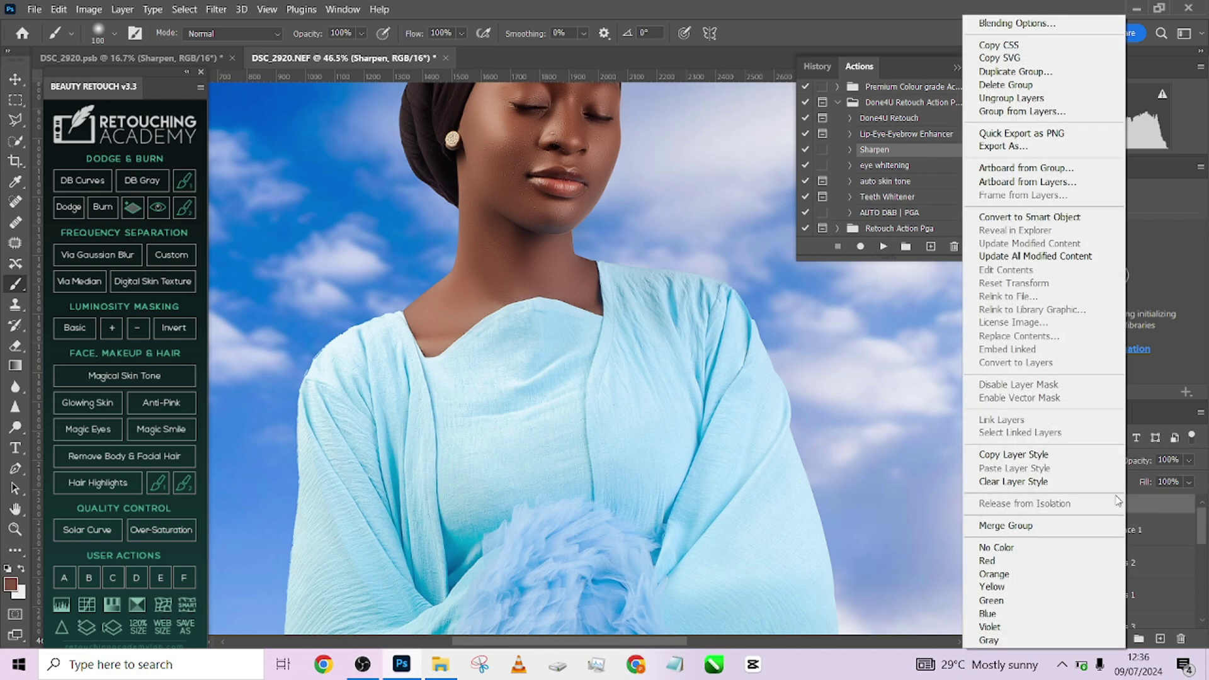
{"action": "left_click", "coordinate": [1030, 526]}
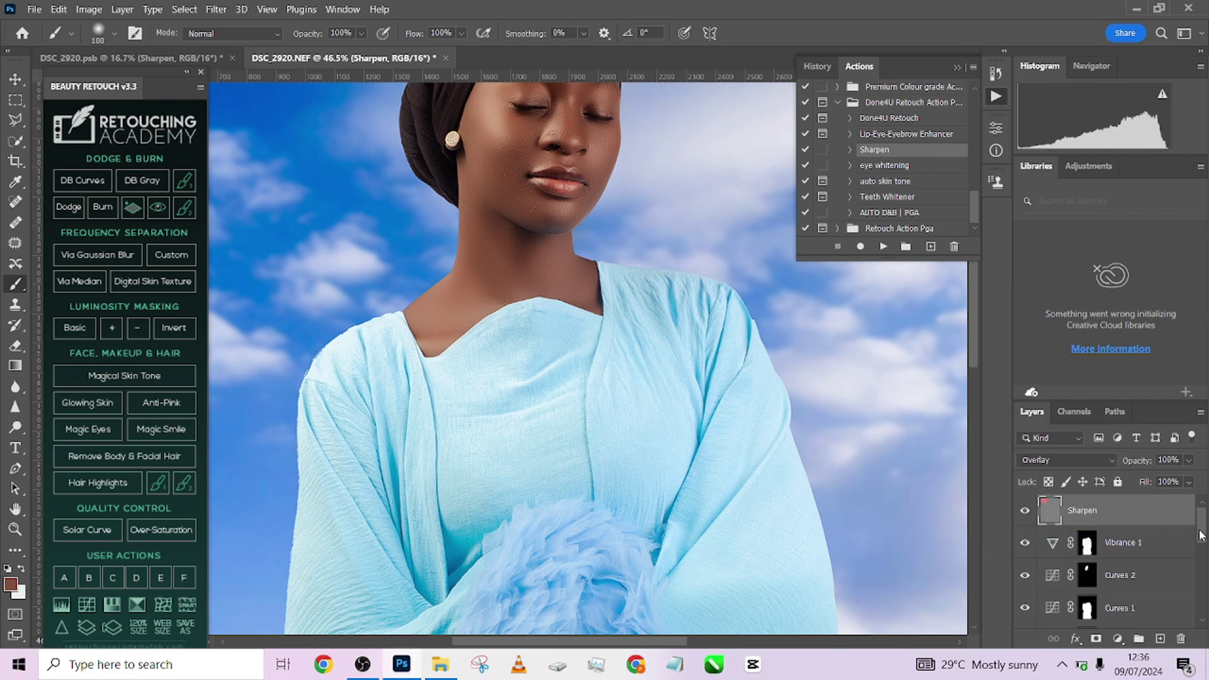
Move the Sharpen layer directly above Background copy, clip it to that layer, and check the whole image.
{"action": "left_click_drag", "start_coordinate": [1200, 524], "coordinate": [1154, 579]}
{"action": "scroll", "coordinate": [1151, 570], "scroll_direction": "down", "scroll_amount": 2}
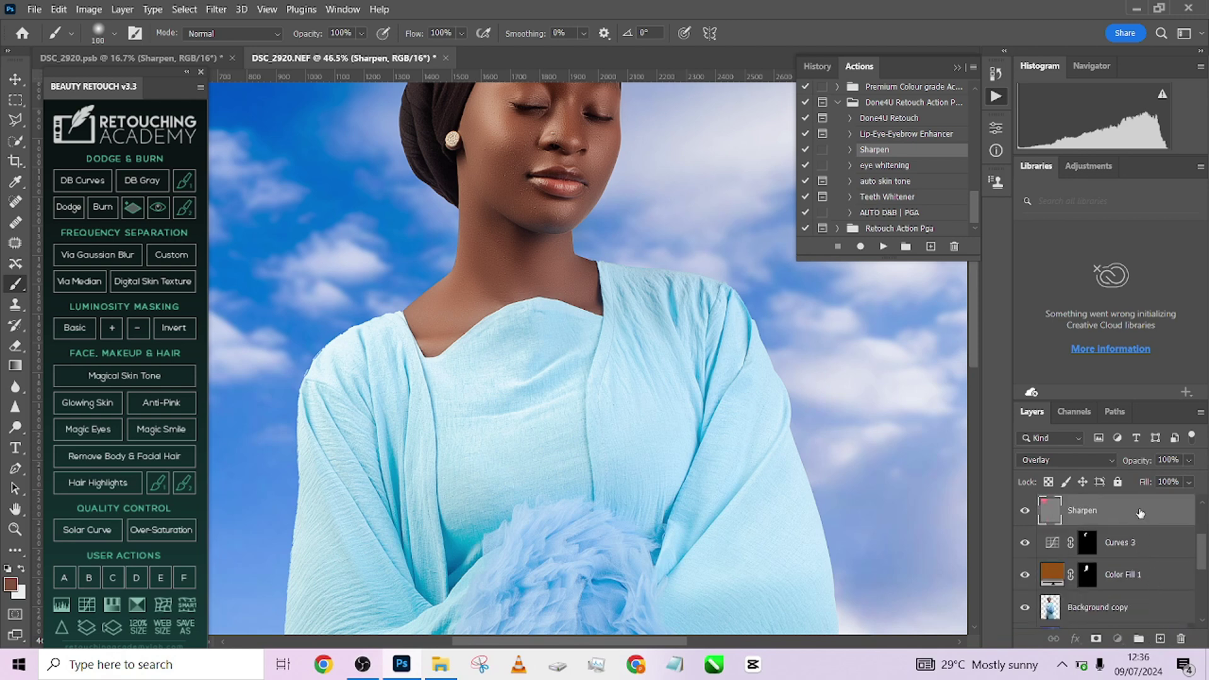
{"action": "left_click_drag", "start_coordinate": [1140, 514], "coordinate": [1143, 584]}
{"action": "left_click_drag", "start_coordinate": [1200, 551], "coordinate": [1206, 561]}
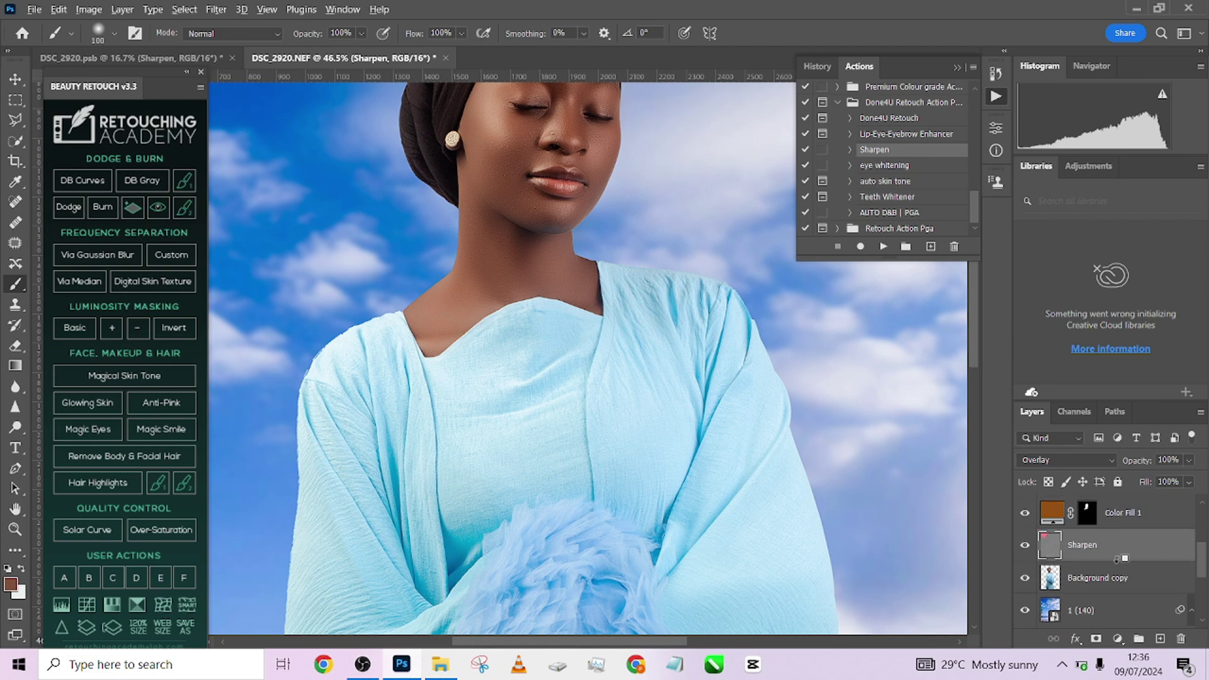
{"action": "left_click", "coordinate": [1118, 559], "text": "alt"}
{"action": "scroll", "coordinate": [775, 456], "scroll_direction": "down", "scroll_amount": 3}
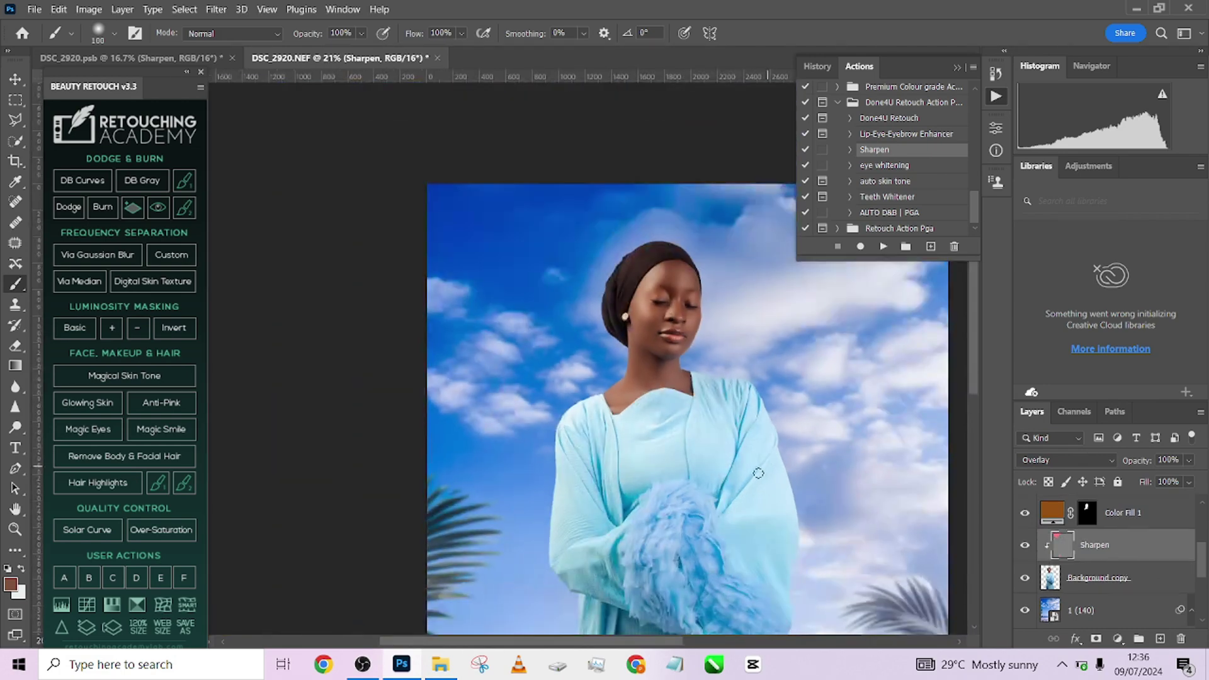
{"action": "scroll", "coordinate": [626, 363], "scroll_direction": "down", "scroll_amount": 2}
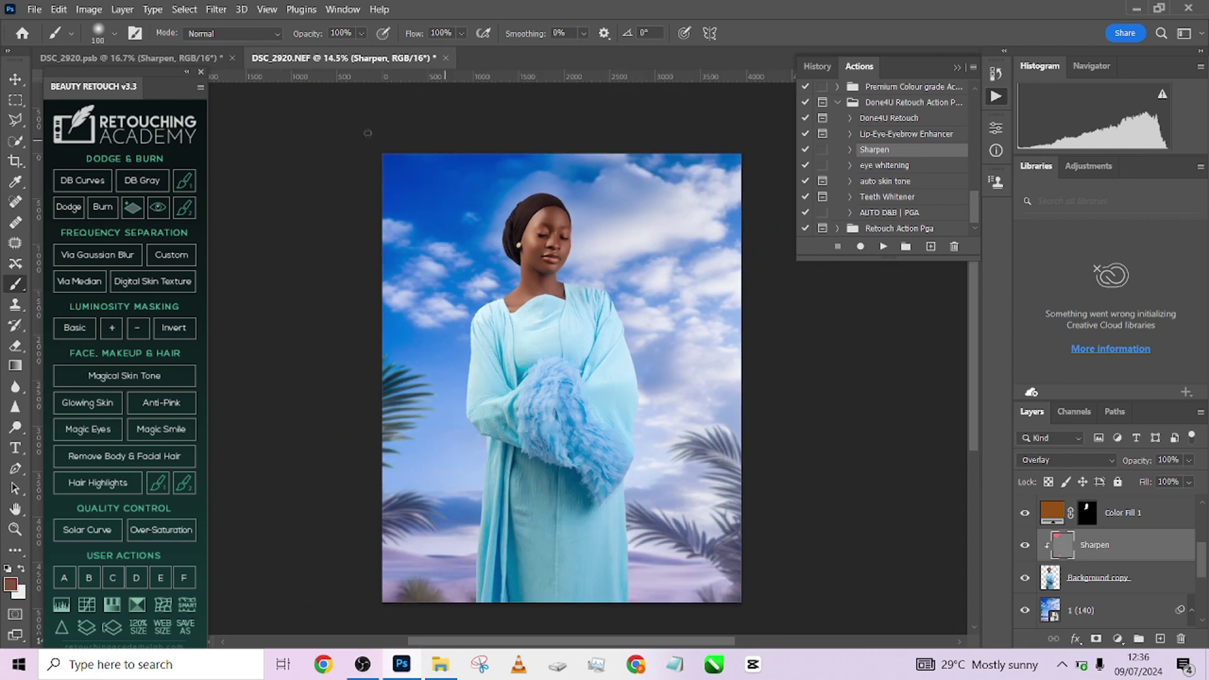
In DSC_2920.psb, collapse Group 1 and group the layers from Vibrance 1 down to Layer 1.
{"action": "left_click", "coordinate": [160, 58]}
{"action": "scroll", "coordinate": [1096, 543], "scroll_direction": "up", "scroll_amount": 4}
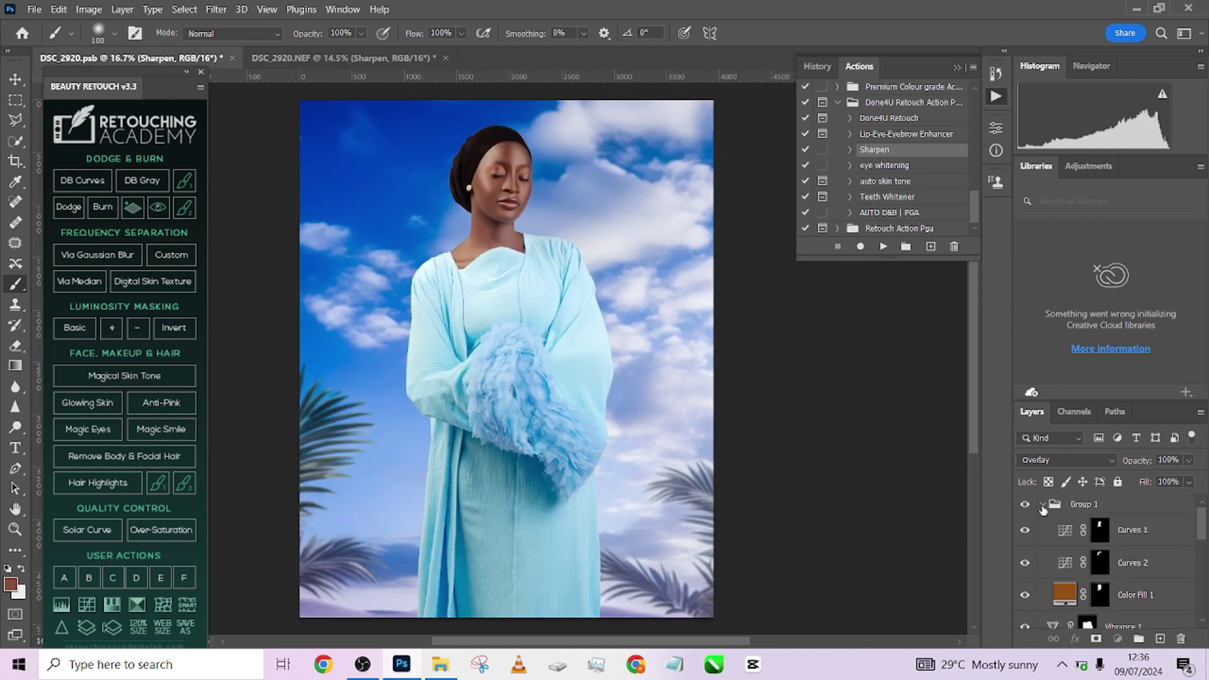
{"action": "left_click", "coordinate": [1043, 505]}
{"action": "left_click", "coordinate": [1195, 532]}
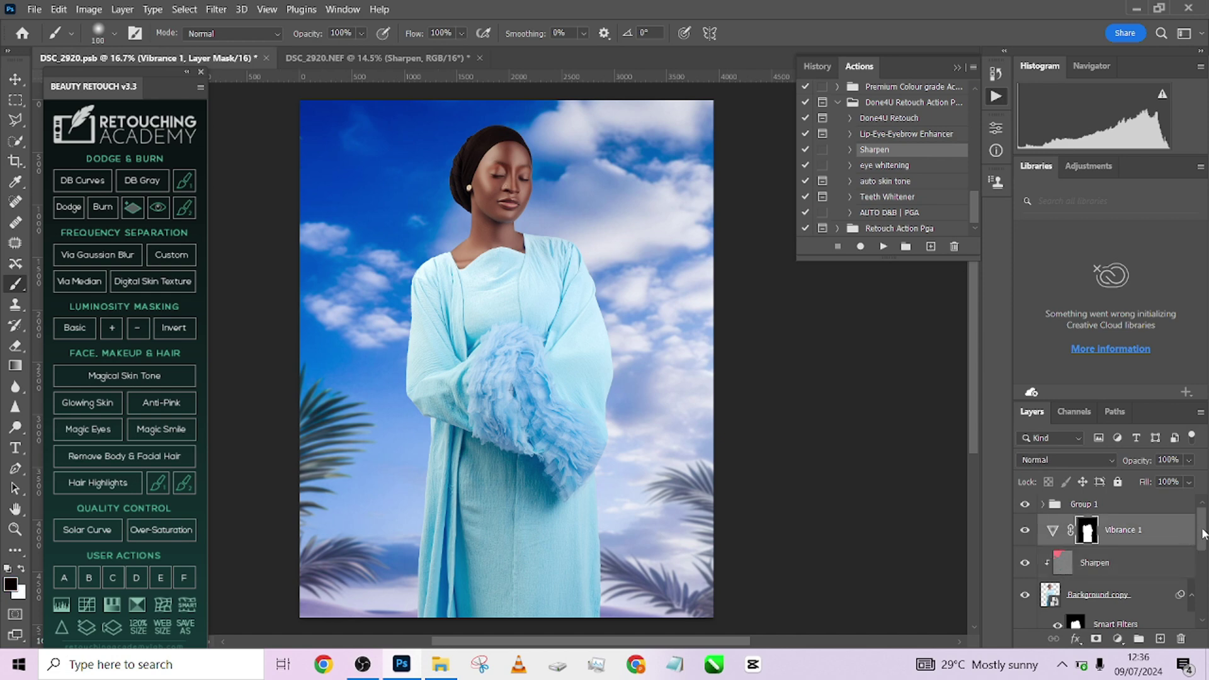
{"action": "left_click_drag", "start_coordinate": [1202, 534], "coordinate": [1205, 603]}
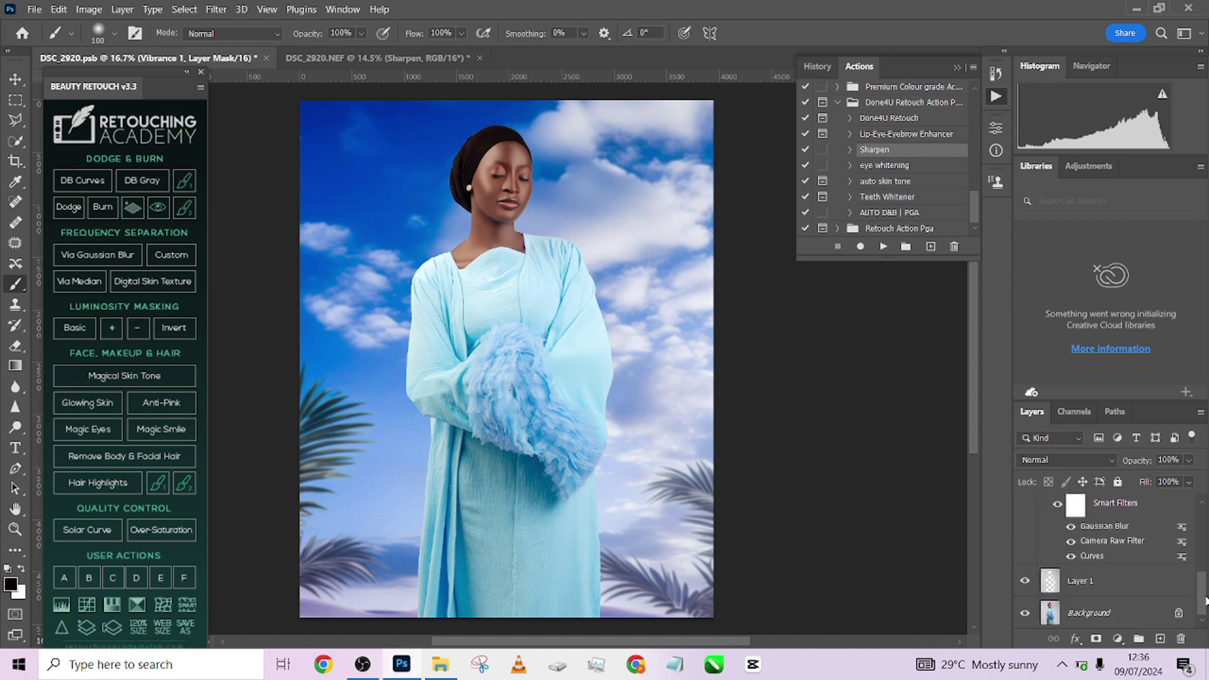
{"action": "left_click", "coordinate": [1132, 582]}
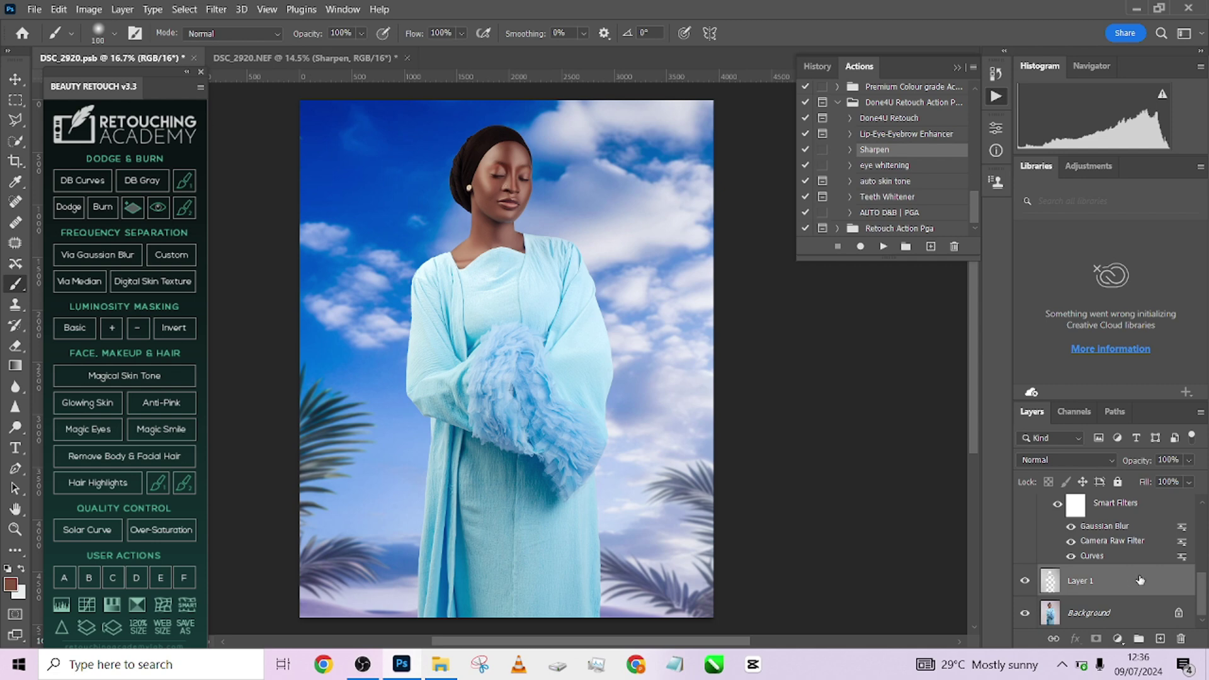
{"action": "left_click_drag", "start_coordinate": [1202, 600], "coordinate": [1203, 523]}
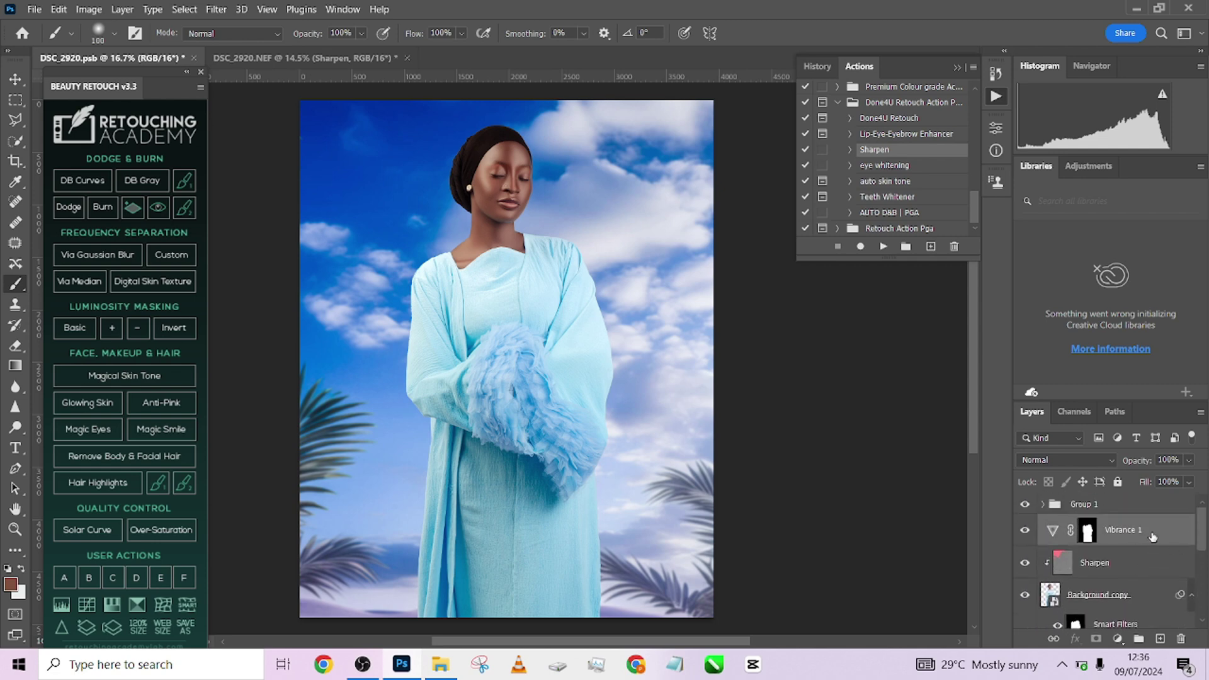
{"action": "left_click", "coordinate": [1154, 541]}
{"action": "left_click_drag", "start_coordinate": [1204, 532], "coordinate": [1204, 595]}
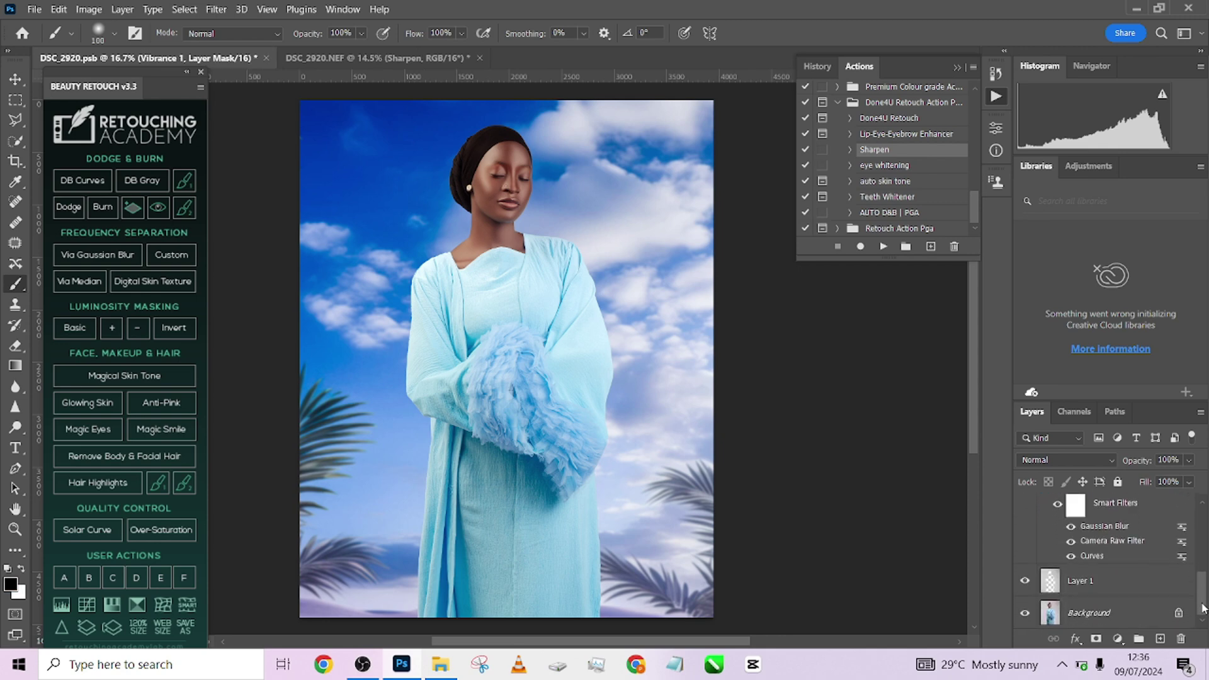
{"action": "left_click", "coordinate": [1137, 589]}
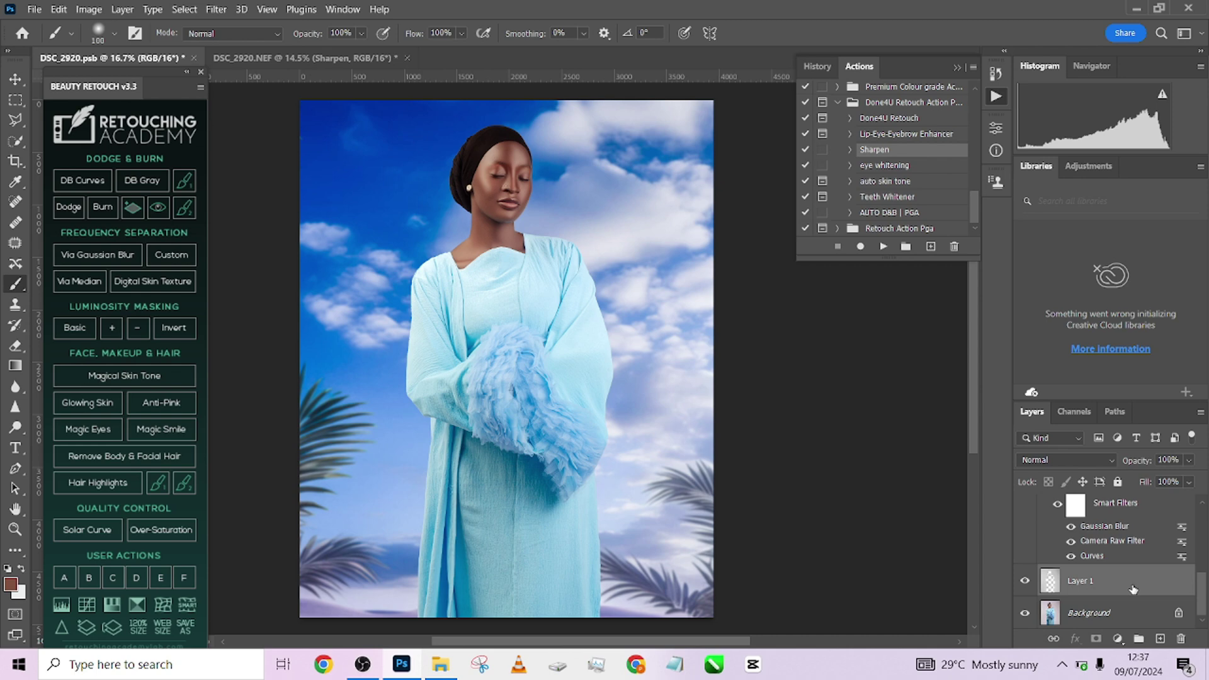
{"action": "key", "text": "ctrl+g"}
Toggle the visibility of Group 1, Group 2 and Background in turn to compare the edit with the original.
{"action": "left_click", "coordinate": [1026, 505]}
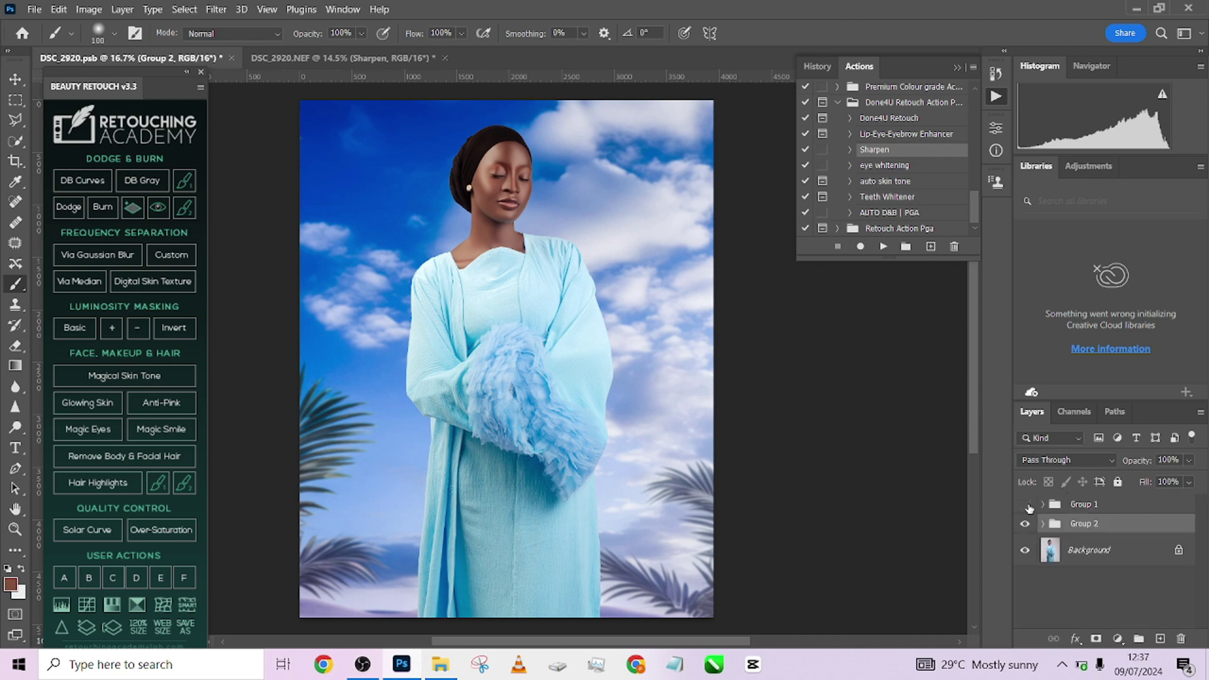
{"action": "left_click", "coordinate": [1028, 506]}
{"action": "left_click", "coordinate": [1025, 524]}
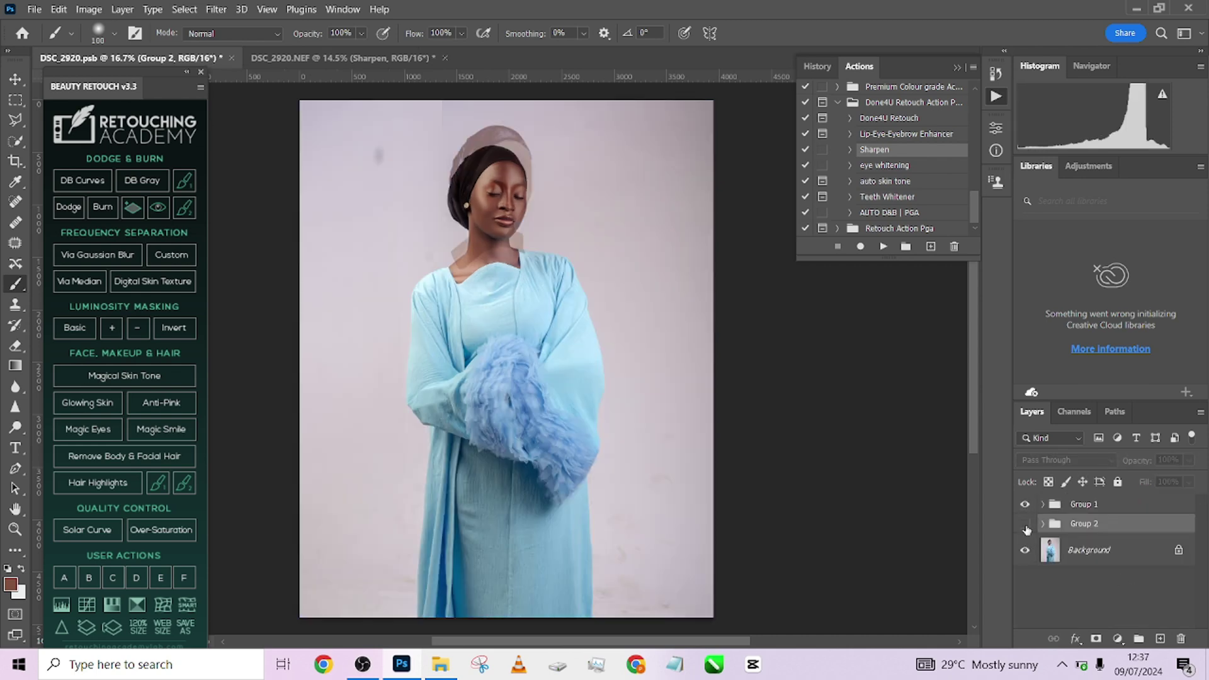
{"action": "left_click", "coordinate": [1025, 524]}
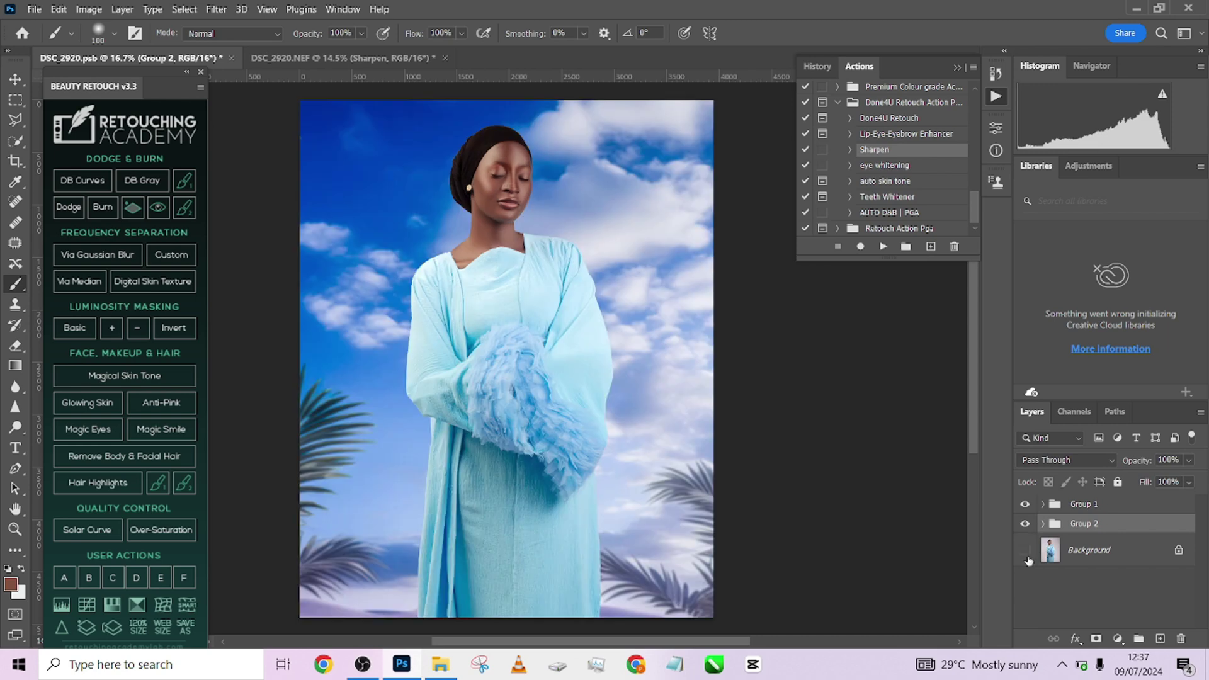
{"action": "left_click", "coordinate": [1025, 524]}
{"action": "left_click", "coordinate": [1025, 524]}
{"action": "left_click", "coordinate": [1025, 504]}
{"action": "left_click", "coordinate": [1025, 504]}
{"action": "left_click", "coordinate": [1026, 550]}
In DSC_2920.NEF, raise the midpoint of the Curves 2 adjustment slightly to brighten the skin.
{"action": "left_click", "coordinate": [316, 56]}
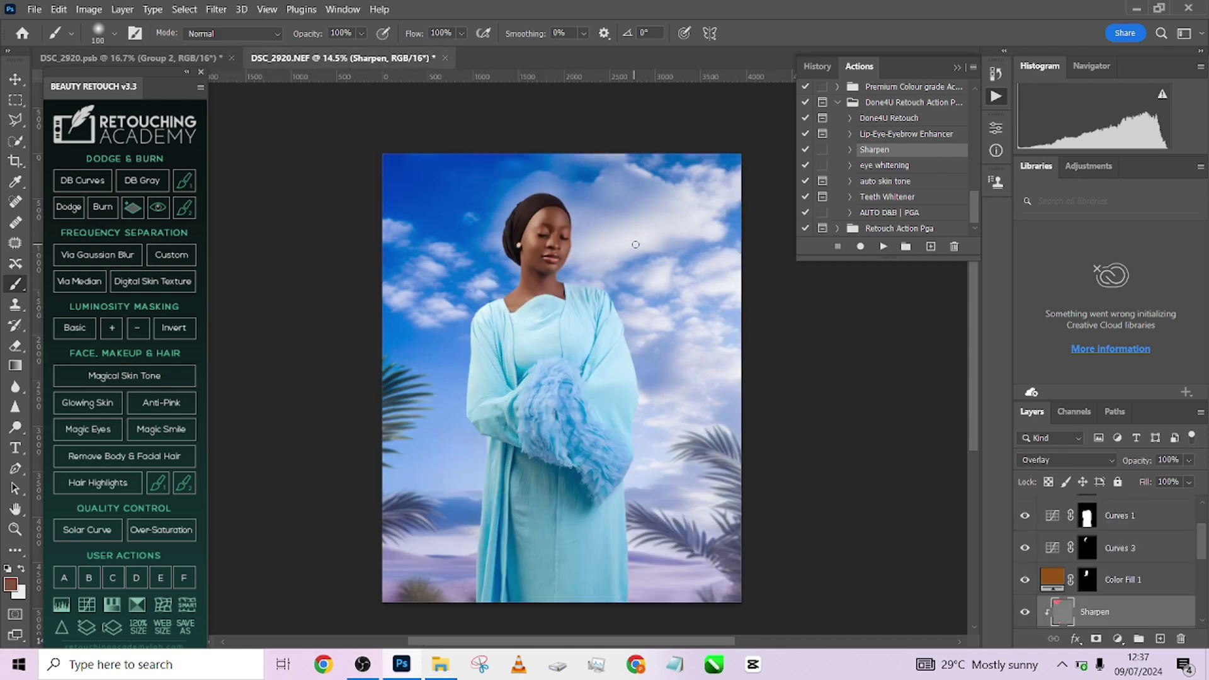
{"action": "scroll", "coordinate": [1171, 570], "scroll_direction": "up", "scroll_amount": 2}
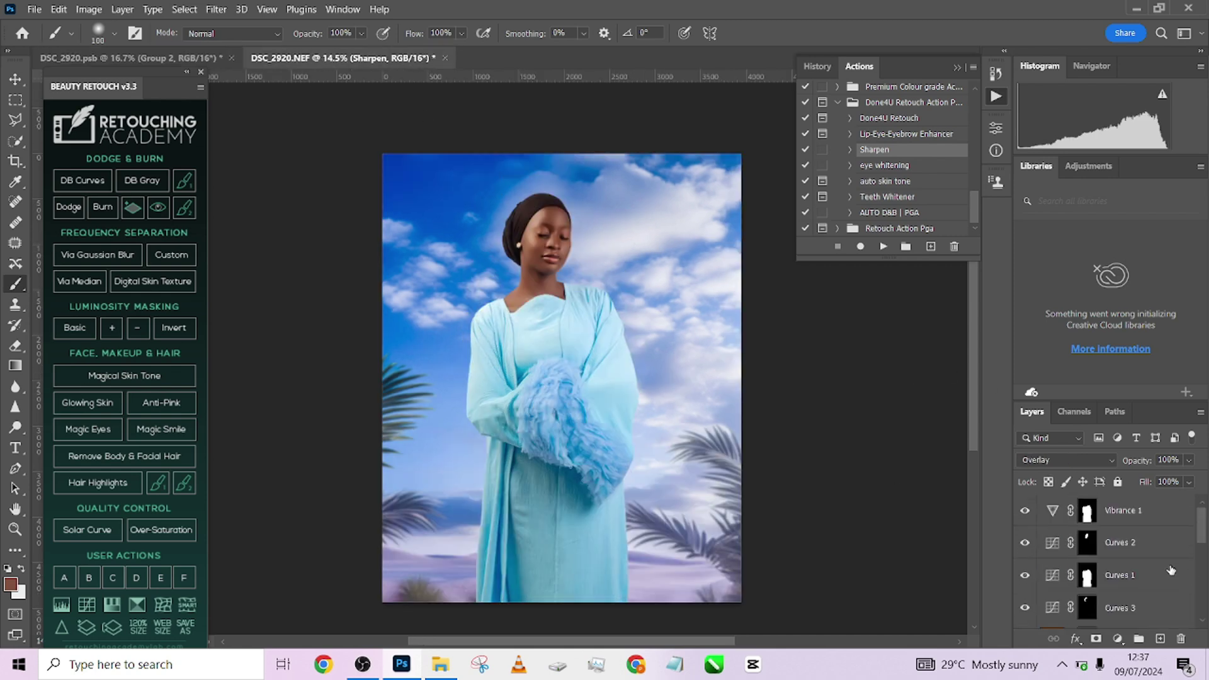
{"action": "left_click", "coordinate": [1161, 514]}
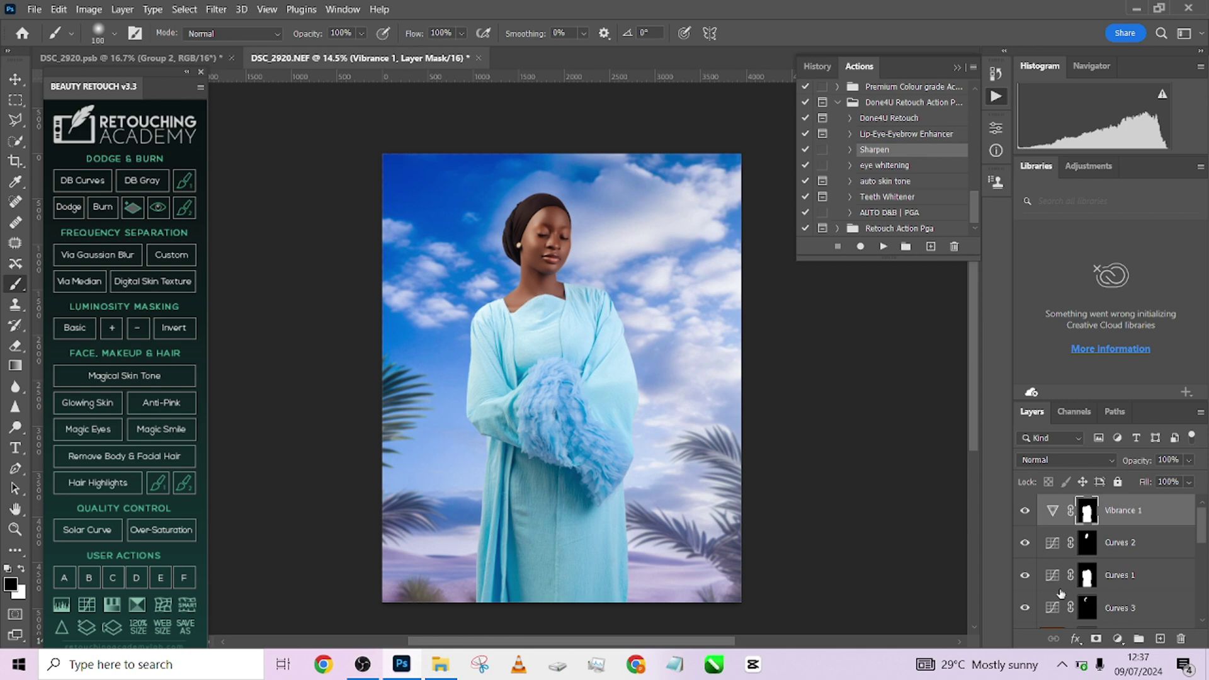
{"action": "left_click", "coordinate": [1053, 548]}
{"action": "double_click", "coordinate": [1053, 546]}
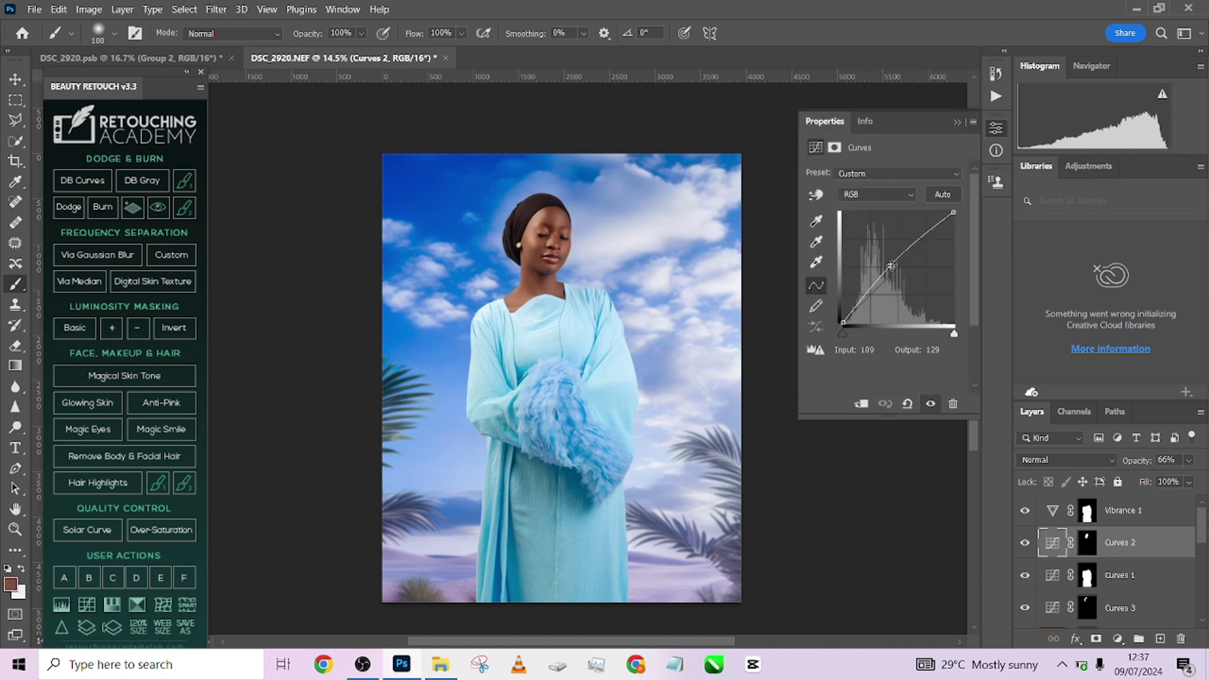
{"action": "left_click_drag", "start_coordinate": [892, 266], "coordinate": [886, 264]}
{"action": "left_click", "coordinate": [957, 122]}
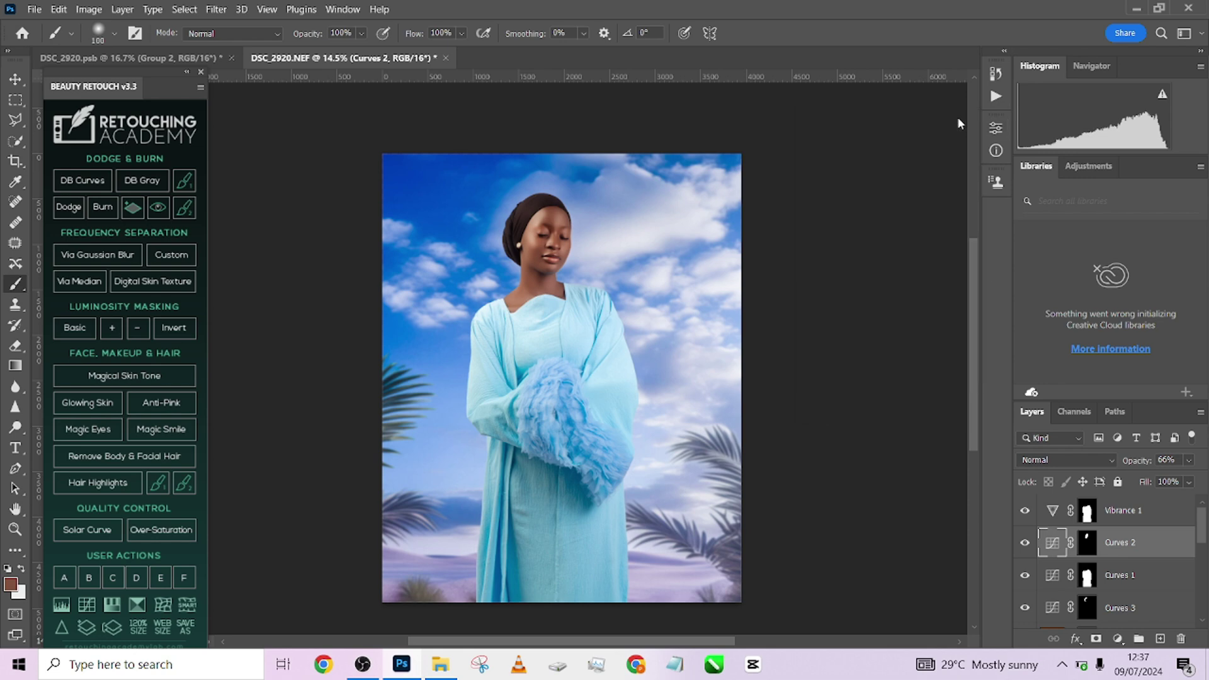
Examine the layer stack of DSC_2920.NEF against the expanded Group 1 and Group 2 in DSC_2920.psb.
{"action": "scroll", "coordinate": [1123, 575], "scroll_direction": "down", "scroll_amount": 3}
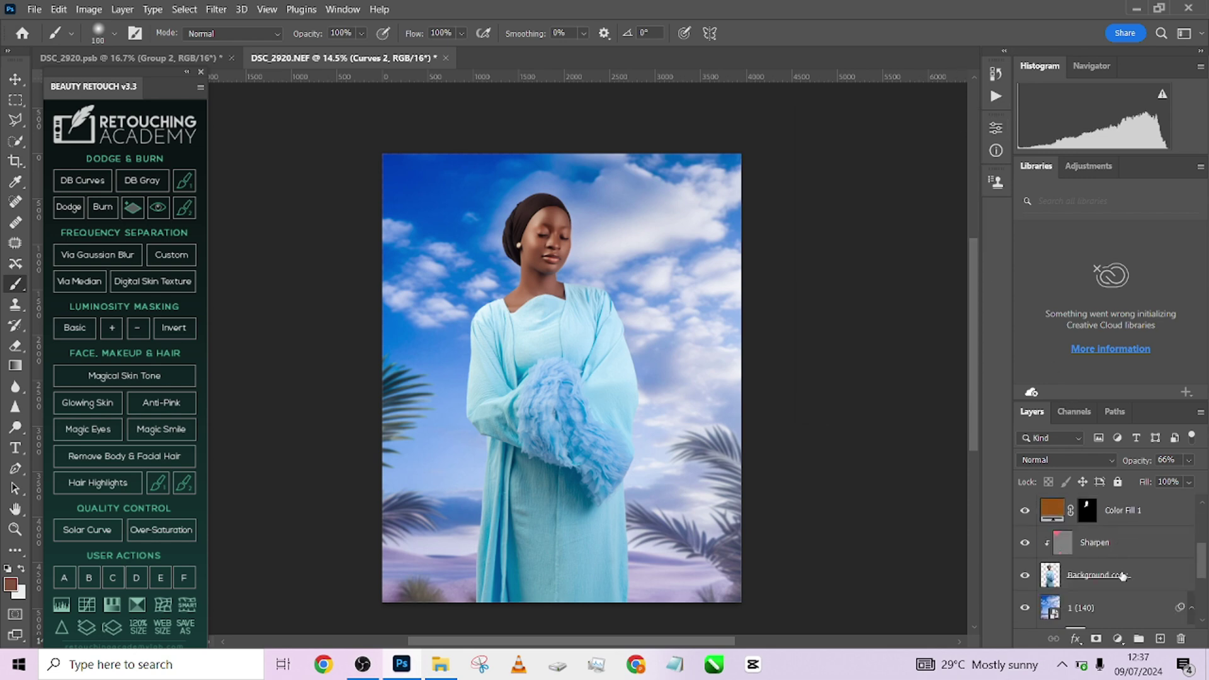
{"action": "scroll", "coordinate": [1102, 571], "scroll_direction": "down", "scroll_amount": 2}
{"action": "left_click", "coordinate": [188, 58]}
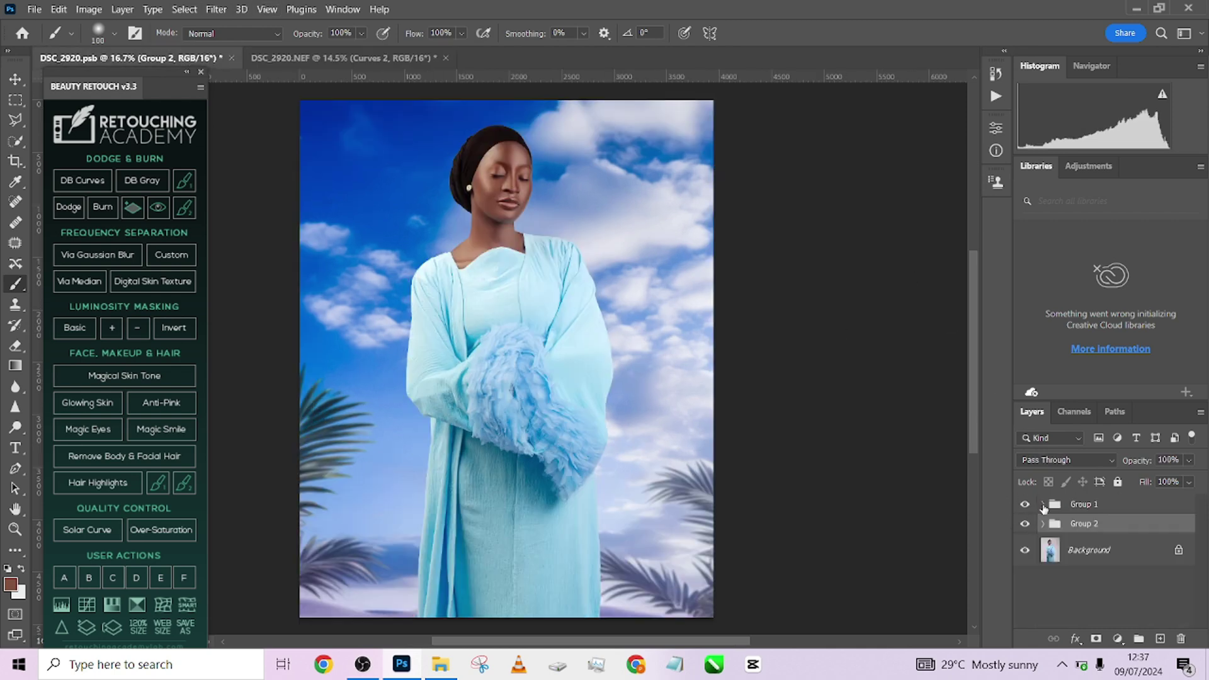
{"action": "left_click", "coordinate": [1041, 505]}
{"action": "scroll", "coordinate": [1132, 568], "scroll_direction": "down", "scroll_amount": 1}
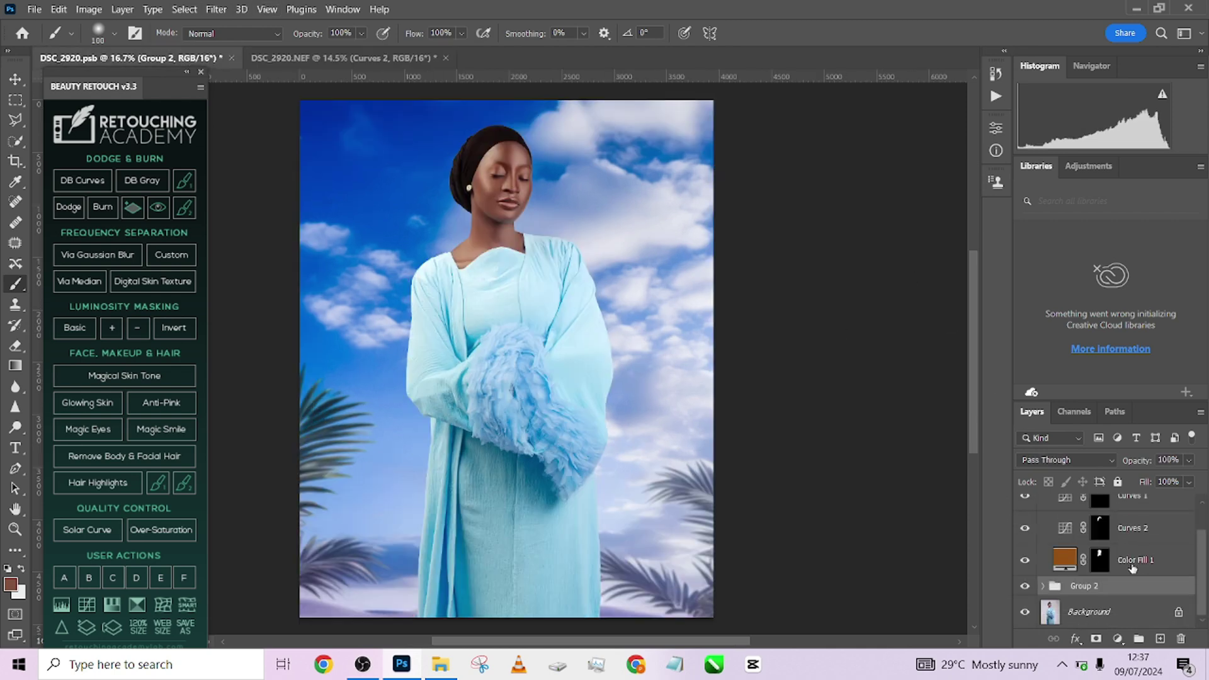
{"action": "left_click", "coordinate": [1043, 586]}
{"action": "scroll", "coordinate": [1081, 593], "scroll_direction": "down", "scroll_amount": 3}
{"action": "scroll", "coordinate": [1081, 593], "scroll_direction": "down", "scroll_amount": 3}
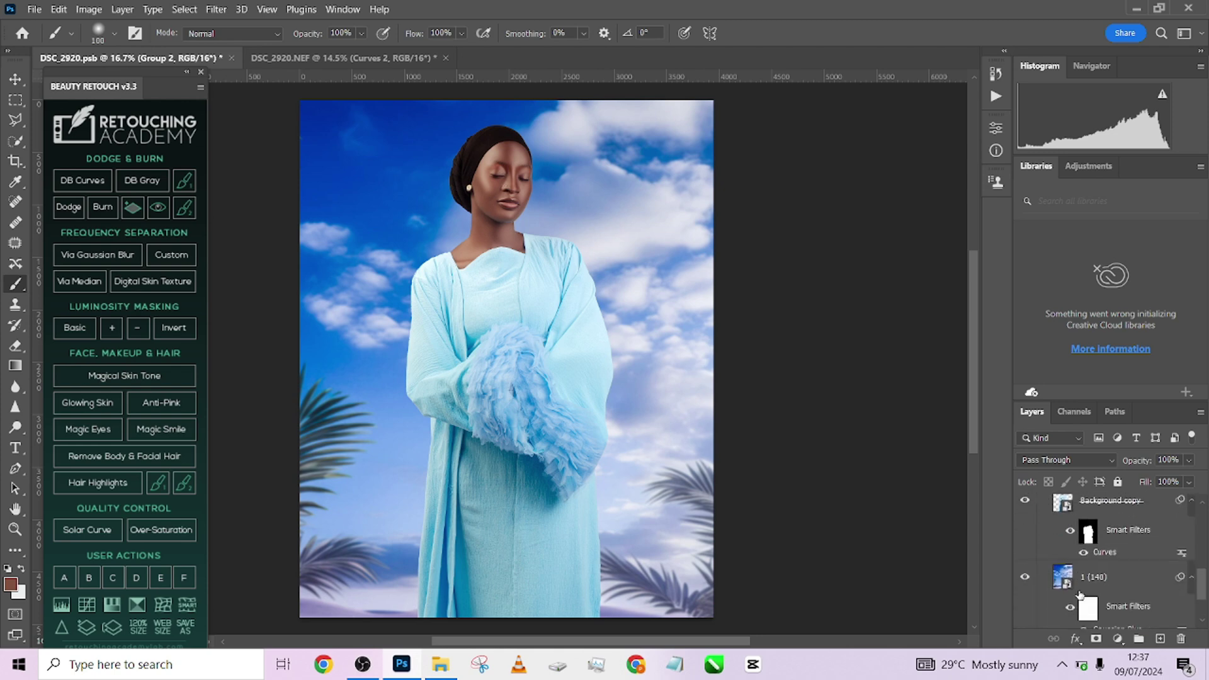
{"action": "scroll", "coordinate": [1081, 587], "scroll_direction": "up", "scroll_amount": 5}
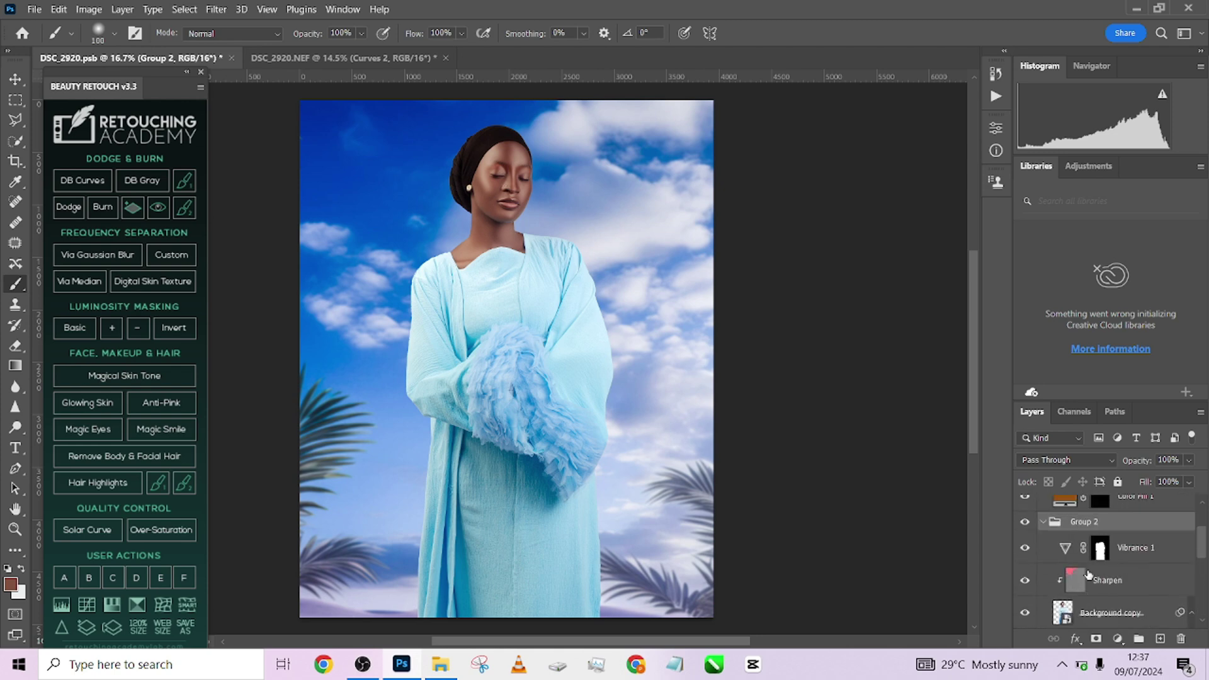
Add a Hue/Saturation adjustment above Curves 2 in DSC_2920.NEF and slightly reduce the saturation of the Reds.
{"action": "left_click", "coordinate": [305, 59]}
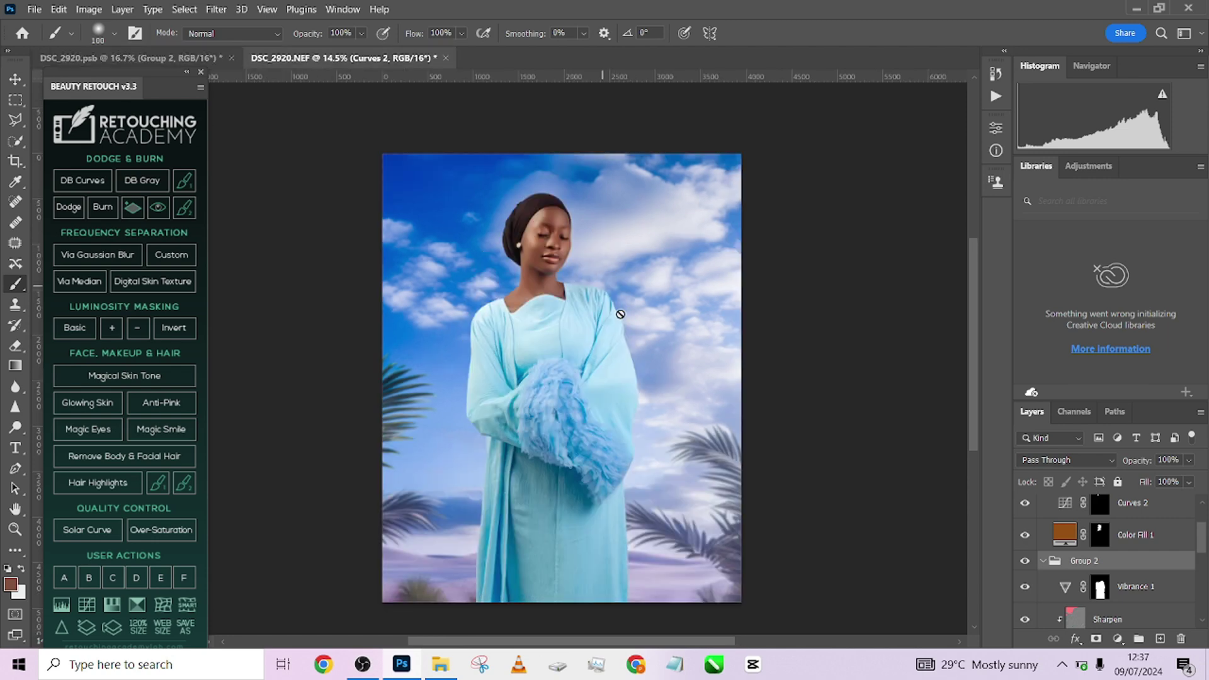
{"action": "left_click", "coordinate": [1118, 639]}
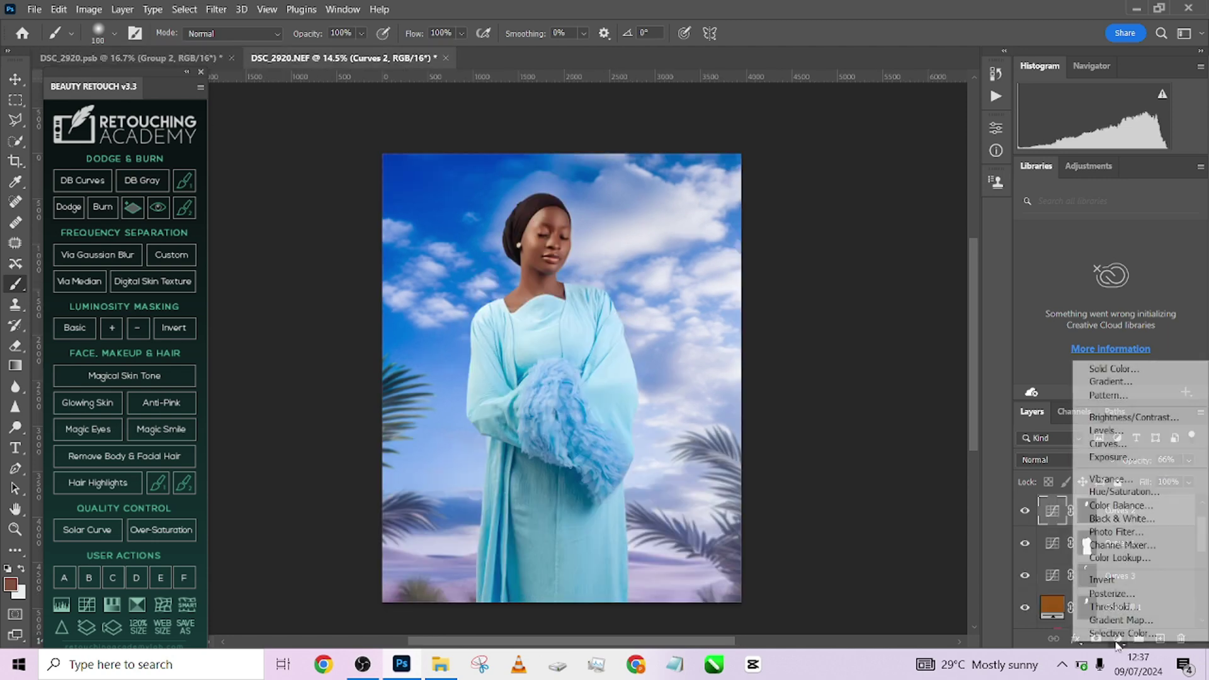
{"action": "left_click", "coordinate": [1124, 492]}
{"action": "left_click", "coordinate": [838, 194]}
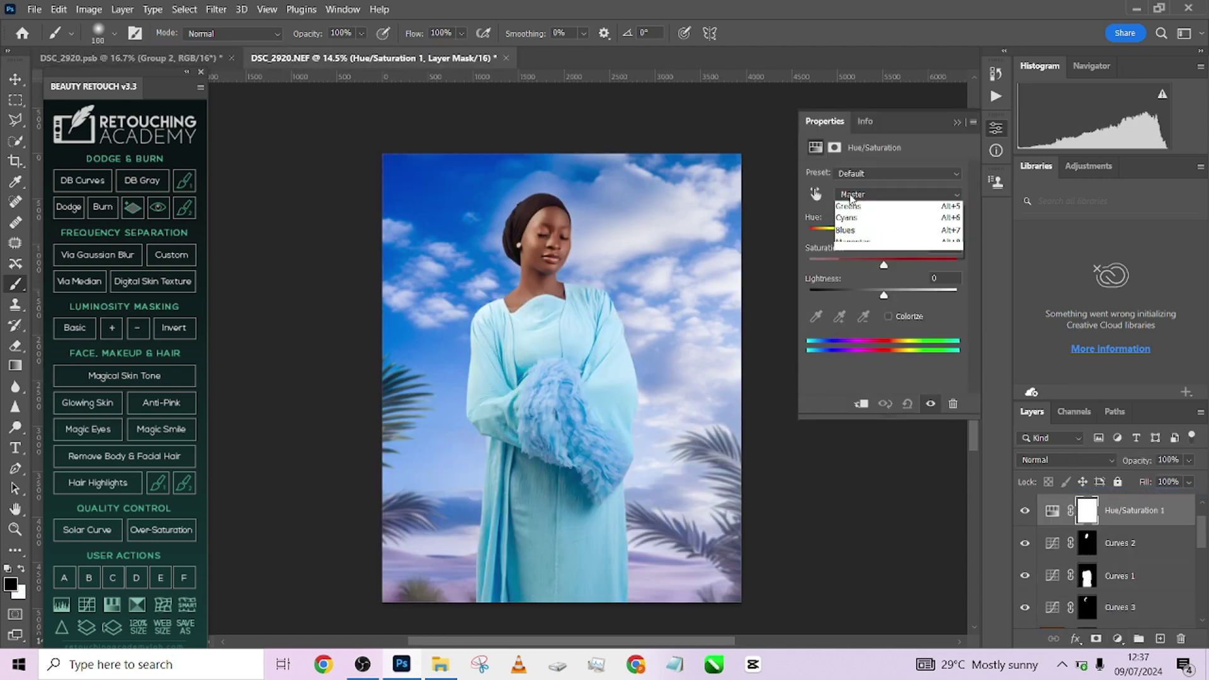
{"action": "left_click", "coordinate": [856, 208]}
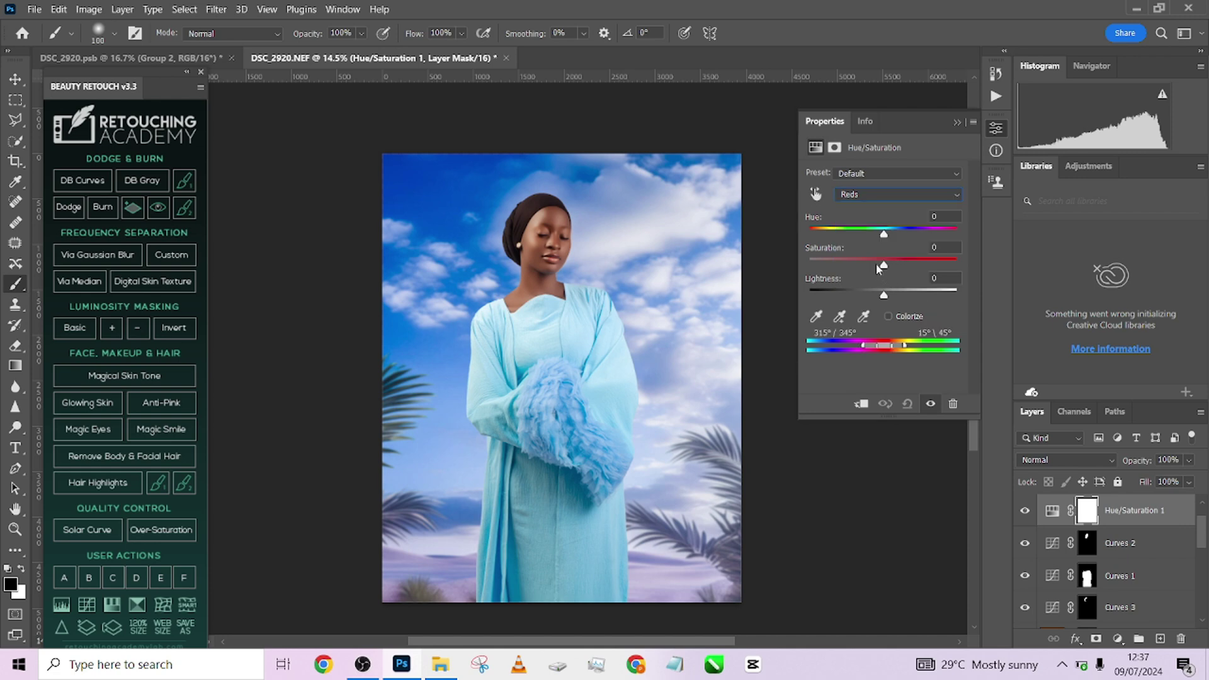
{"action": "left_click_drag", "start_coordinate": [880, 269], "coordinate": [867, 268]}
{"action": "left_click", "coordinate": [957, 122]}
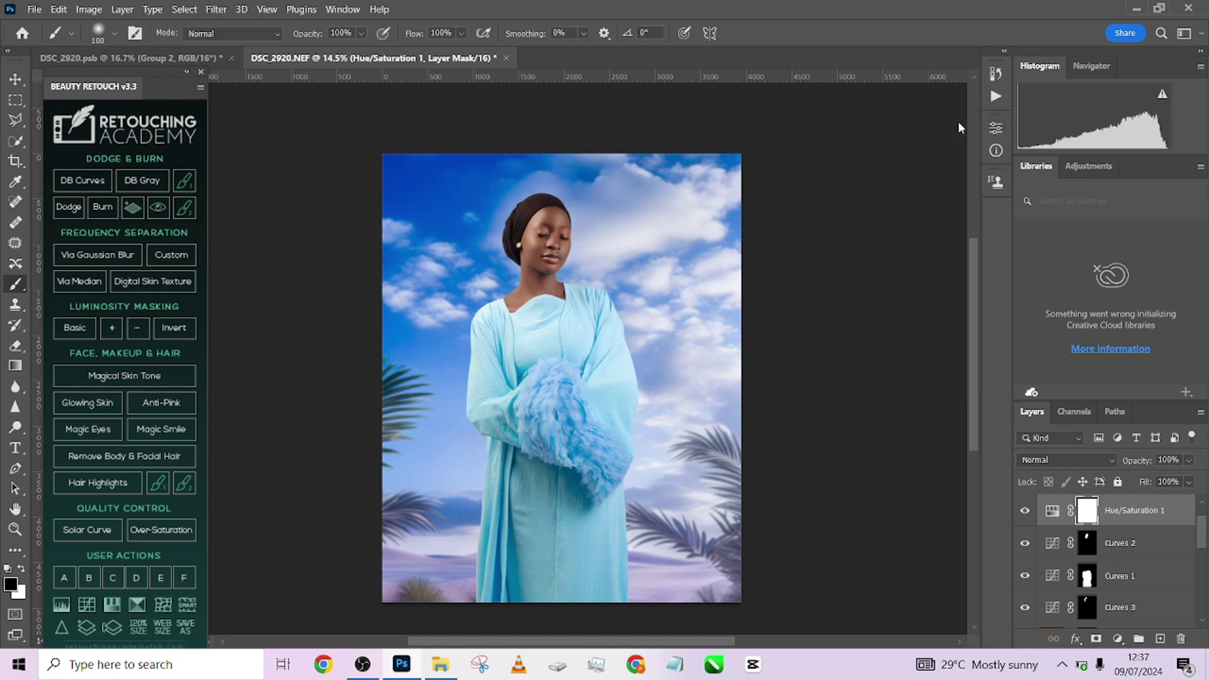
Compare the image with and without Hue/Saturation 1, and set that layer's opacity to 51%.
{"action": "left_click", "coordinate": [1027, 510]}
{"action": "left_click", "coordinate": [1027, 510]}
{"action": "left_click", "coordinate": [1026, 511]}
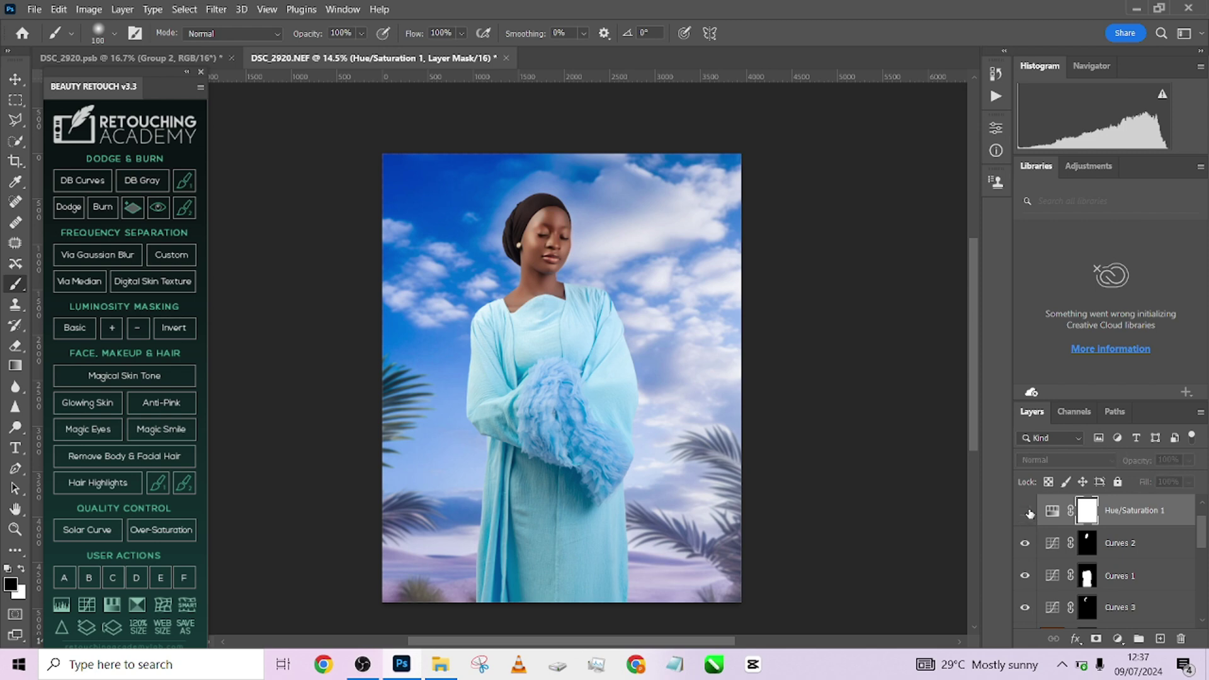
{"action": "left_click", "coordinate": [1026, 511]}
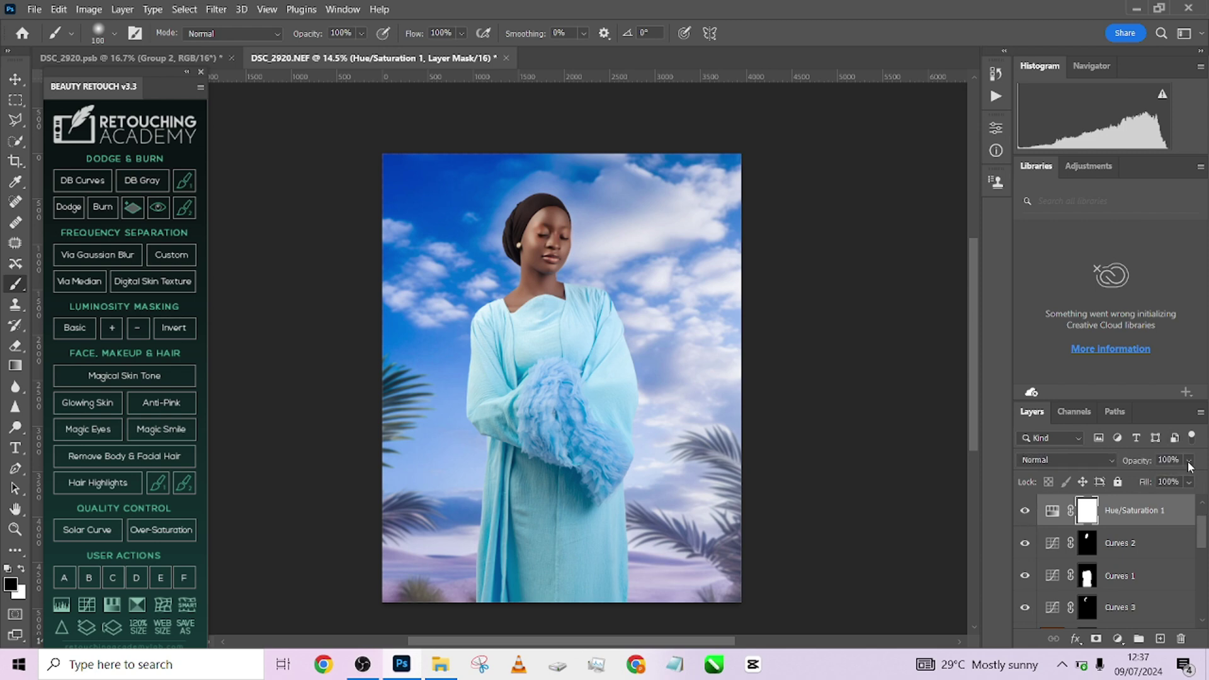
{"action": "left_click_drag", "start_coordinate": [1189, 461], "coordinate": [1162, 482]}
Add a Photo Filter adjustment with a cooling filter above Hue/Saturation 1, and set its opacity to 57%.
{"action": "left_click", "coordinate": [1121, 639]}
{"action": "left_click", "coordinate": [1099, 531]}
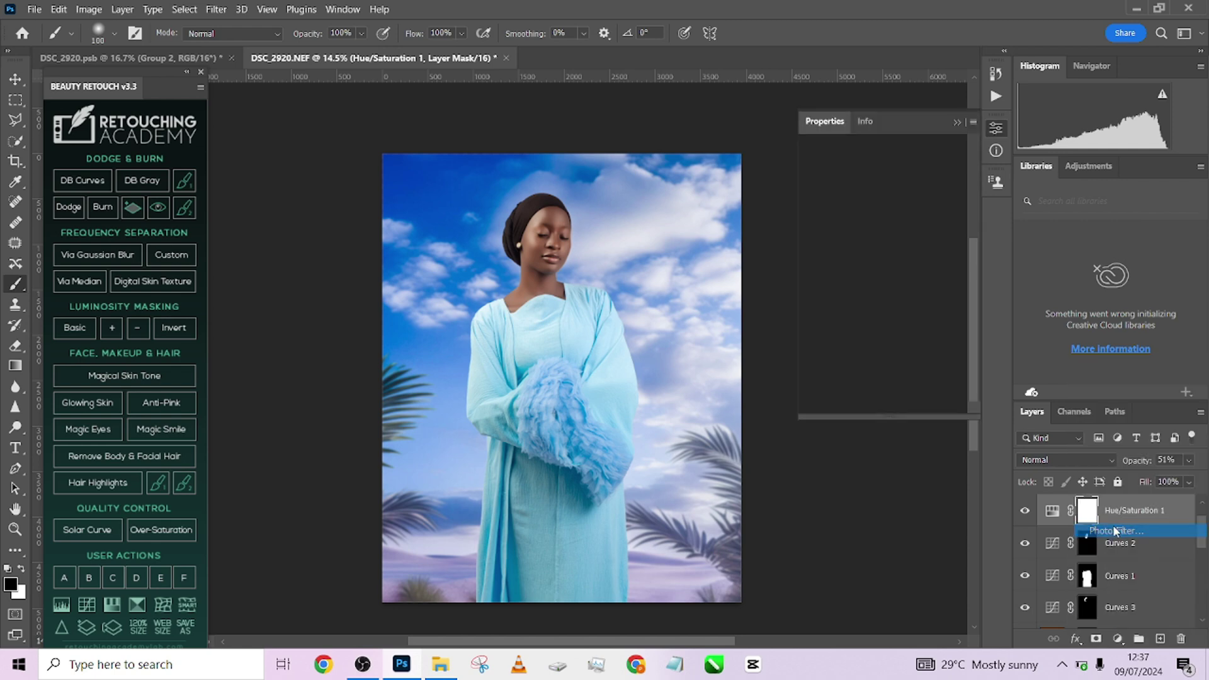
{"action": "left_click", "coordinate": [873, 174]}
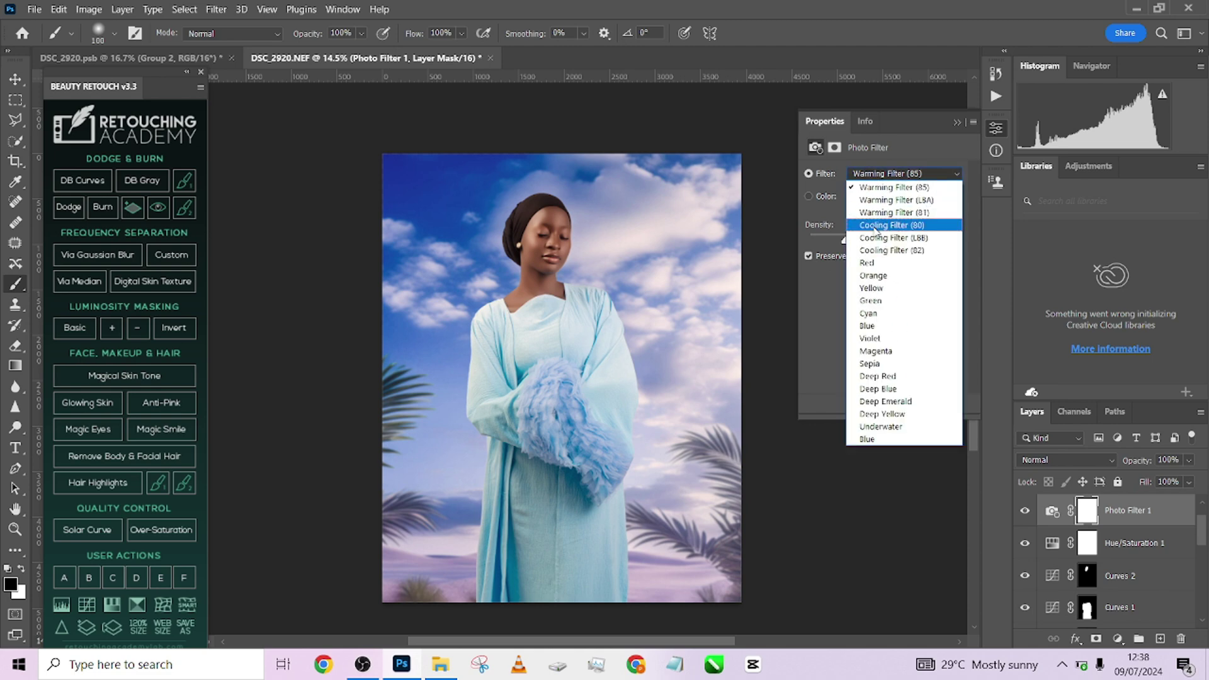
{"action": "left_click", "coordinate": [874, 229]}
{"action": "key", "text": "Down"}
{"action": "key", "text": "Down"}
{"action": "key", "text": "Down"}
{"action": "left_click", "coordinate": [957, 122]}
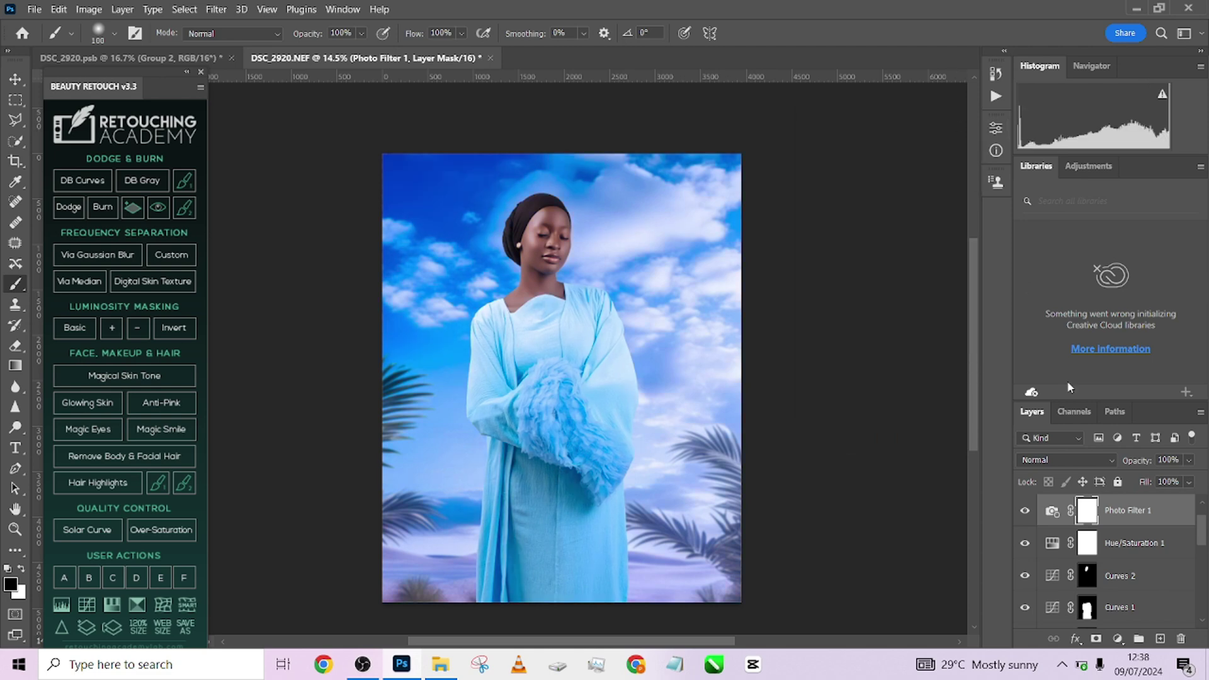
{"action": "left_click", "coordinate": [1190, 460]}
{"action": "left_click_drag", "start_coordinate": [1175, 477], "coordinate": [1165, 482]}
Isolate the Background layer and restore all layers to compare the retouched portrait with the finished composite.
{"action": "scroll", "coordinate": [1039, 608], "scroll_direction": "down", "scroll_amount": 5}
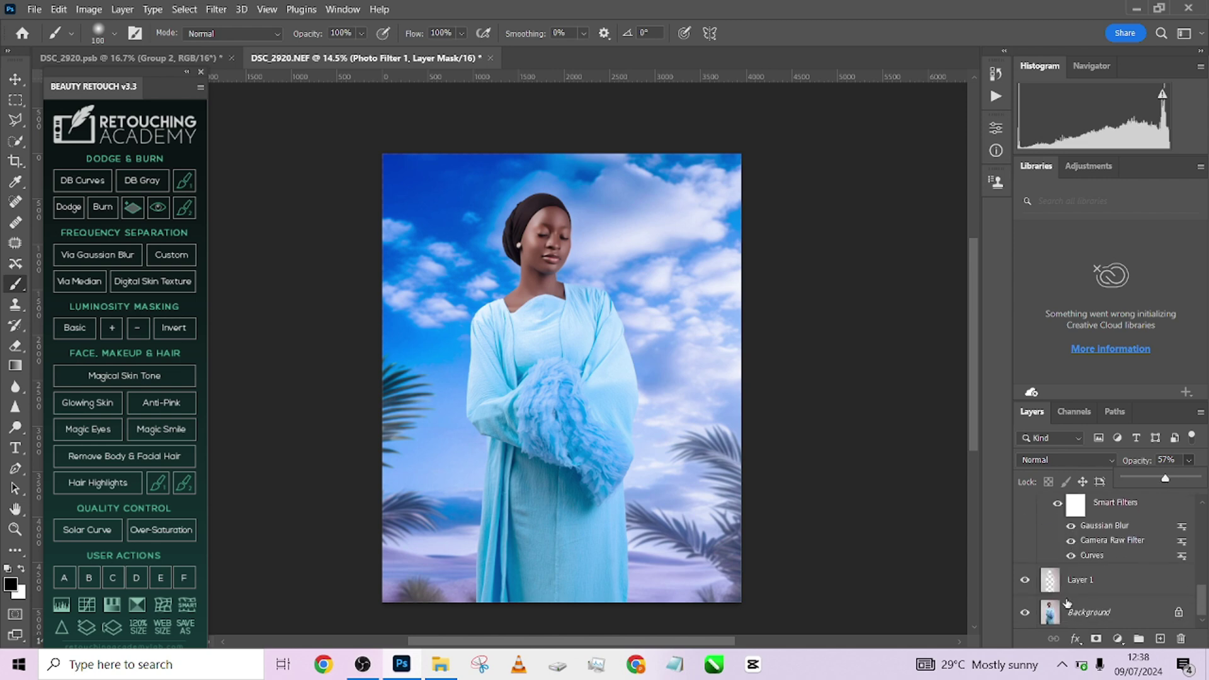
{"action": "left_click", "coordinate": [1025, 614], "text": "alt"}
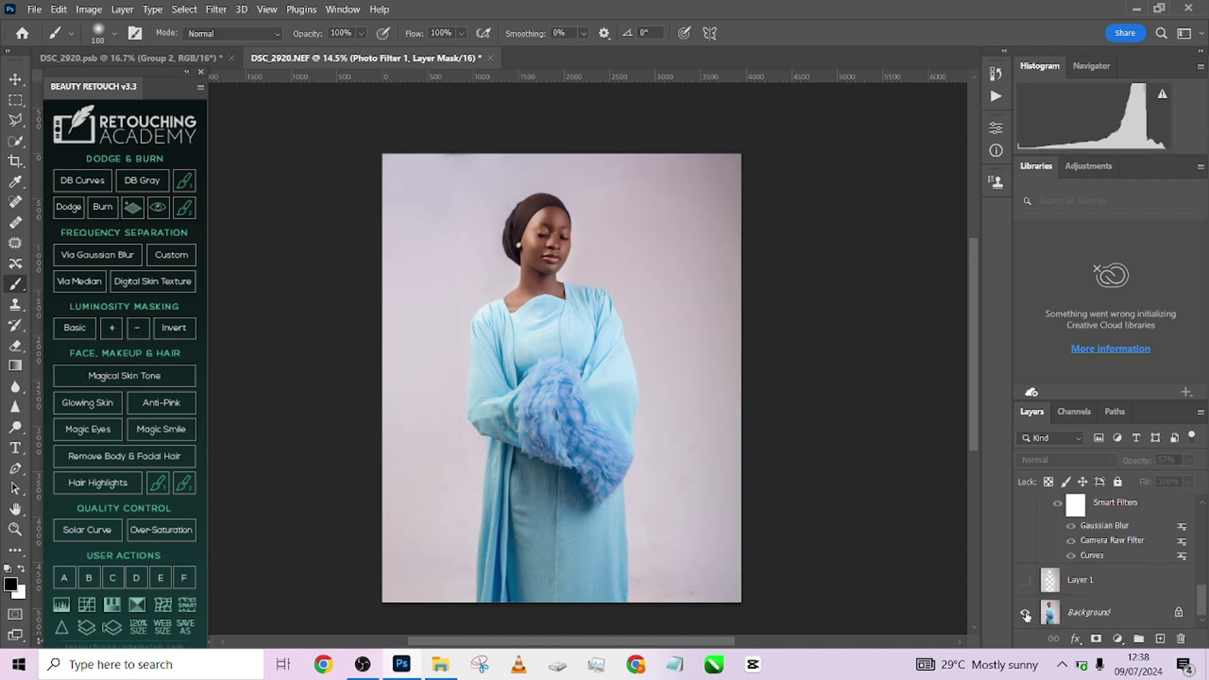
{"action": "left_click", "coordinate": [1026, 614], "text": "alt"}
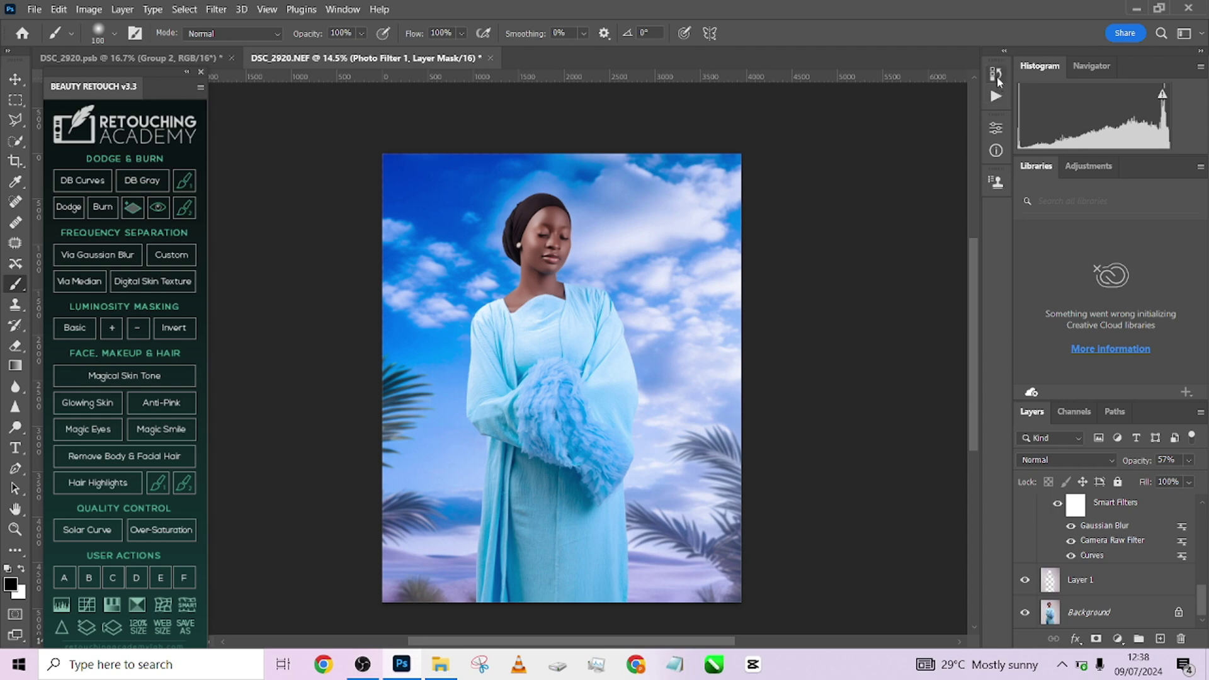
Switch the history to the original DSC_2920.NEF state, inspect the unedited portrait, and restore Snapshot 1.
{"action": "left_click", "coordinate": [995, 74]}
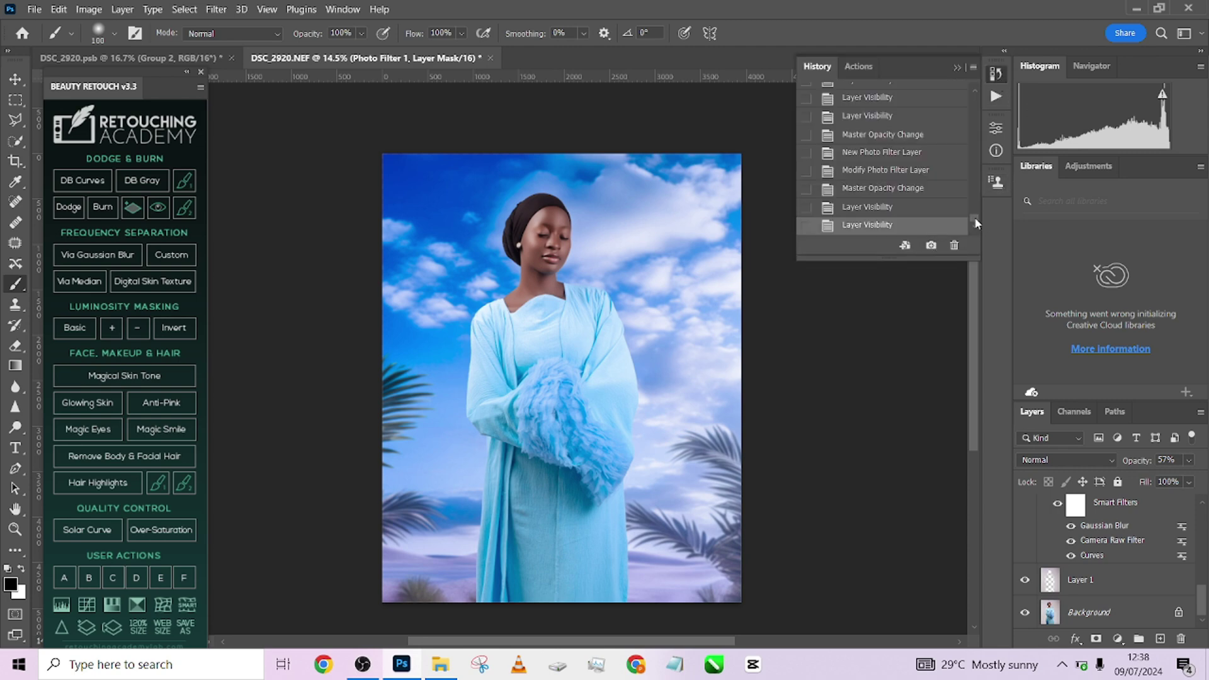
{"action": "left_click_drag", "start_coordinate": [975, 217], "coordinate": [978, 90]}
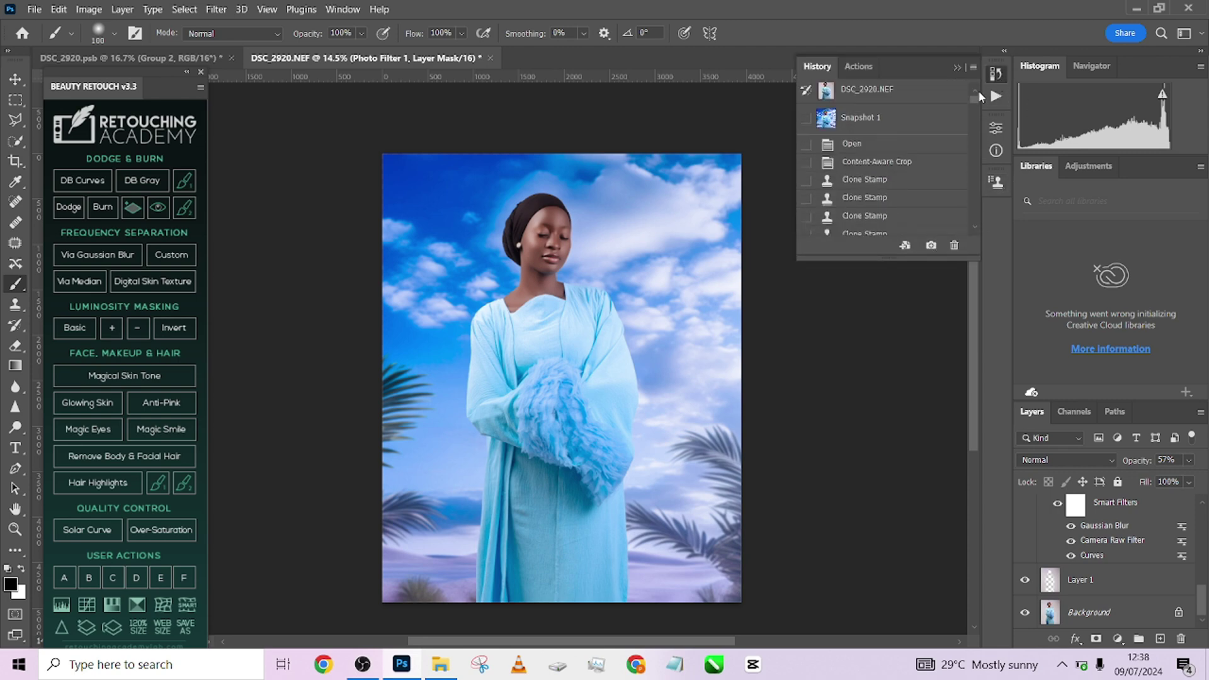
{"action": "left_click", "coordinate": [907, 94]}
{"action": "scroll", "coordinate": [527, 258], "scroll_direction": "up", "scroll_amount": 5}
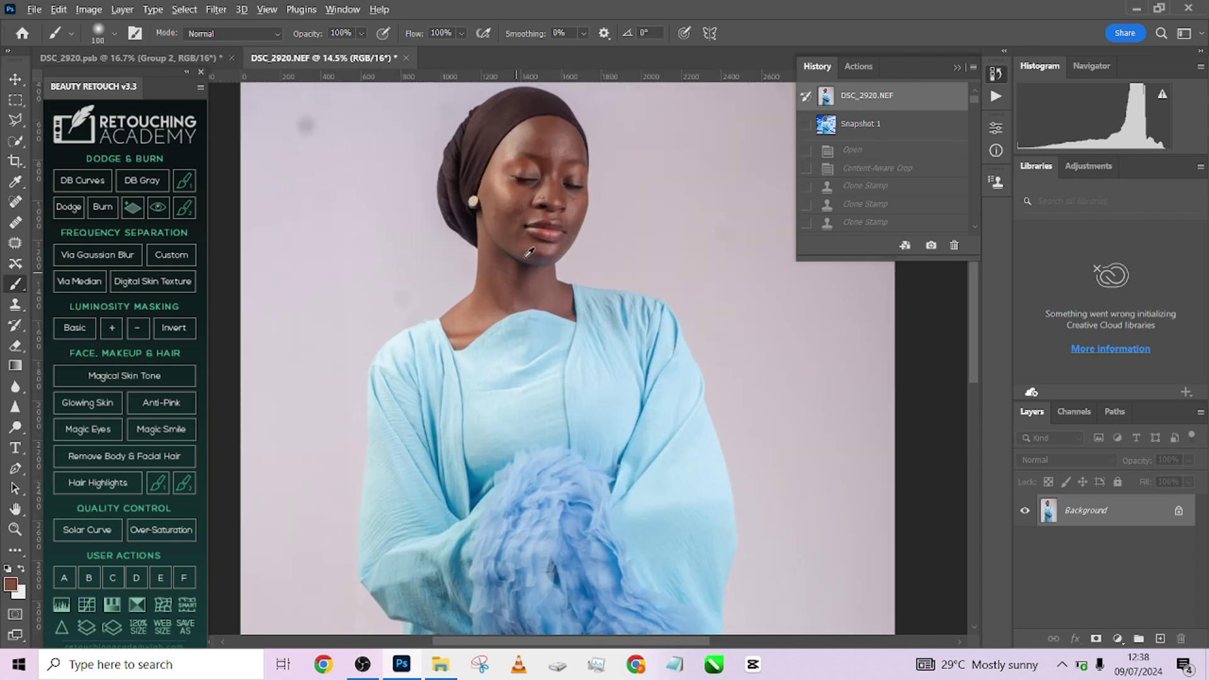
{"action": "scroll", "coordinate": [527, 258], "scroll_direction": "down", "scroll_amount": 4}
{"action": "scroll", "coordinate": [531, 254], "scroll_direction": "down", "scroll_amount": 2}
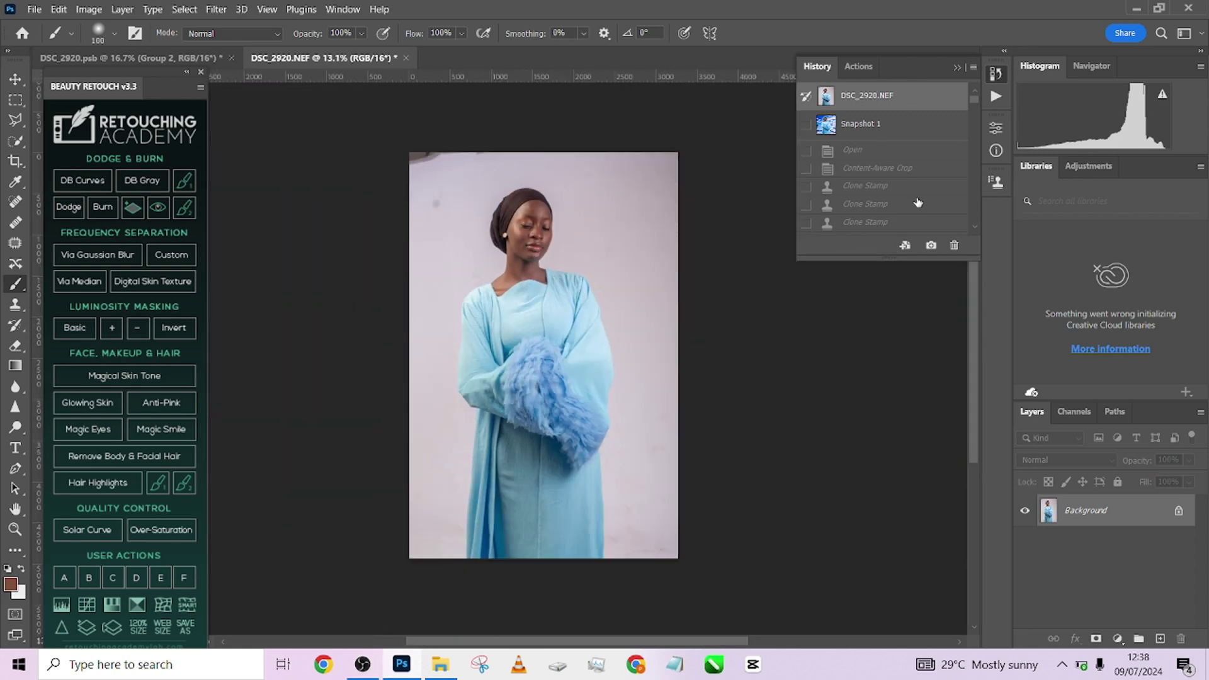
{"action": "left_click", "coordinate": [875, 126]}
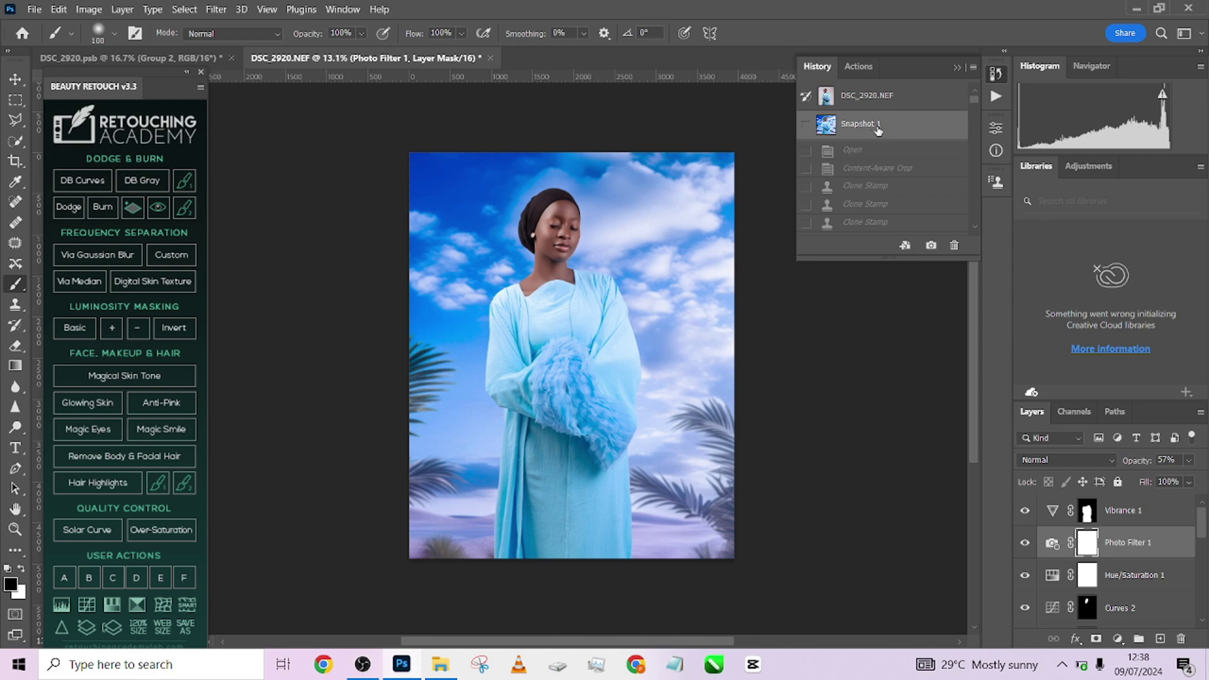